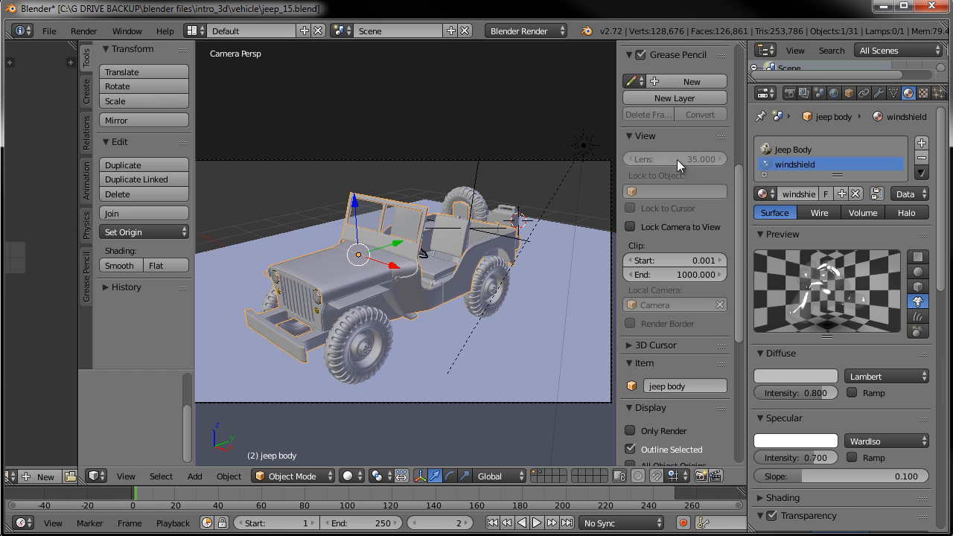
Switch to the textures folder in Windows Explorer and review the finished jeep renders from jeep_final_001.jpg through jeep_final_003.jpg.
{"action": "left_click", "coordinate": [554, 31]}
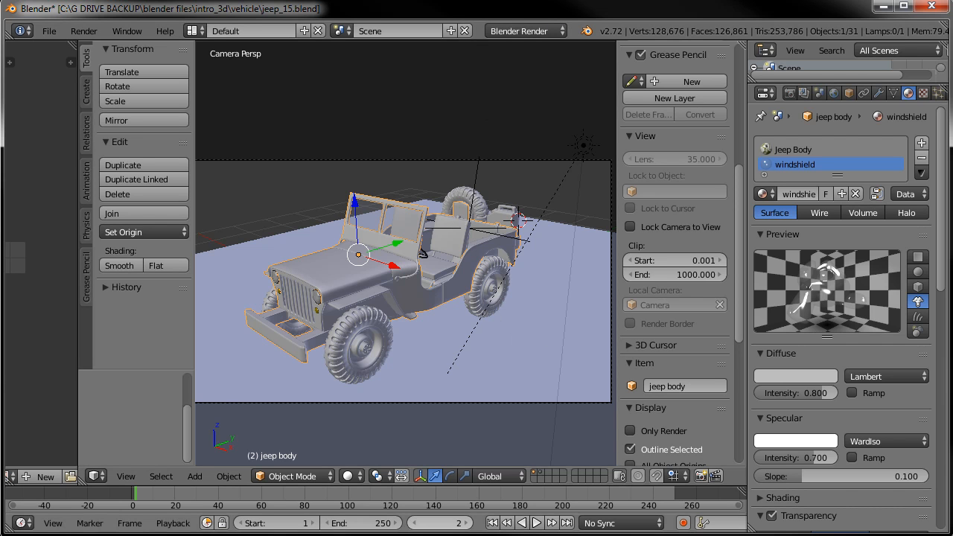
{"action": "key", "text": "alt+Tab"}
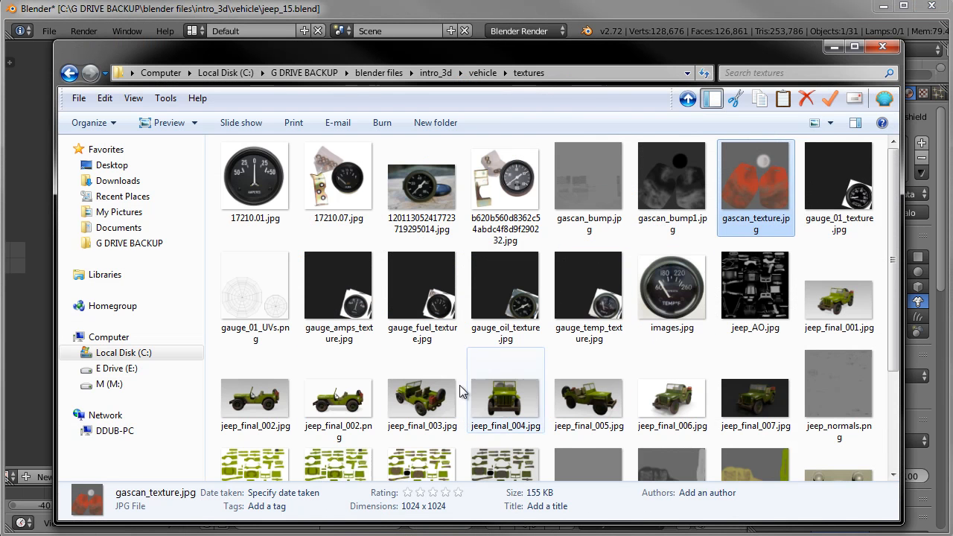
{"action": "double_click", "coordinate": [869, 301]}
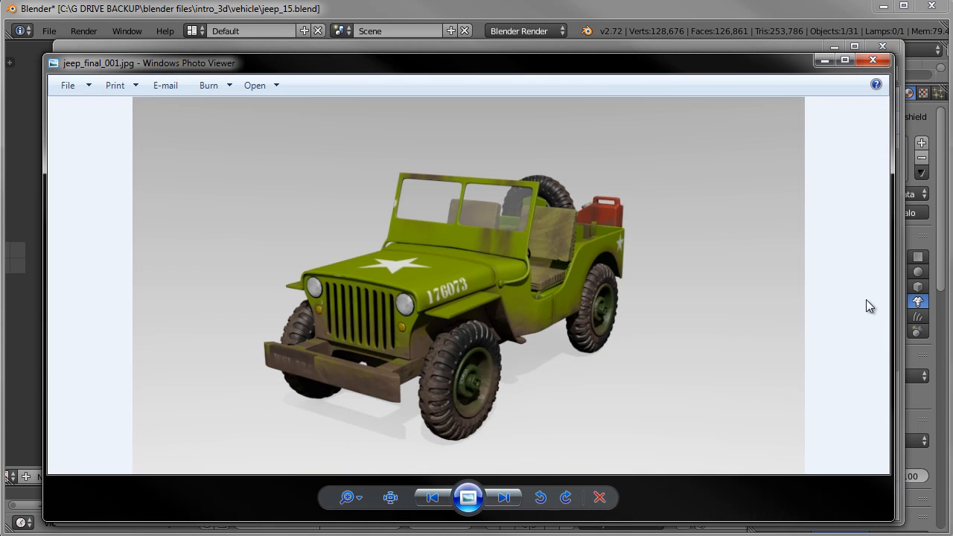
{"action": "scroll", "coordinate": [488, 290], "scroll_direction": "up", "scroll_amount": 2}
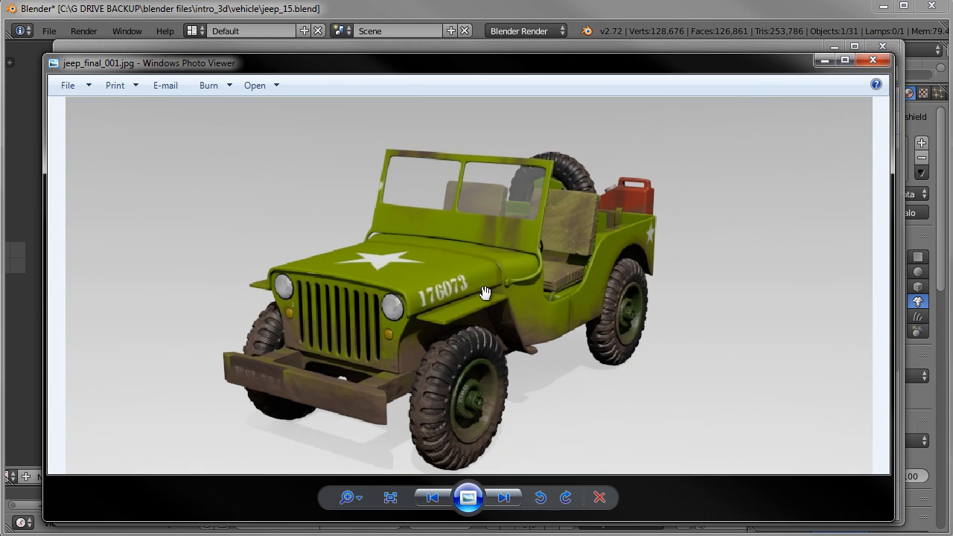
{"action": "scroll", "coordinate": [485, 290], "scroll_direction": "down", "scroll_amount": 1}
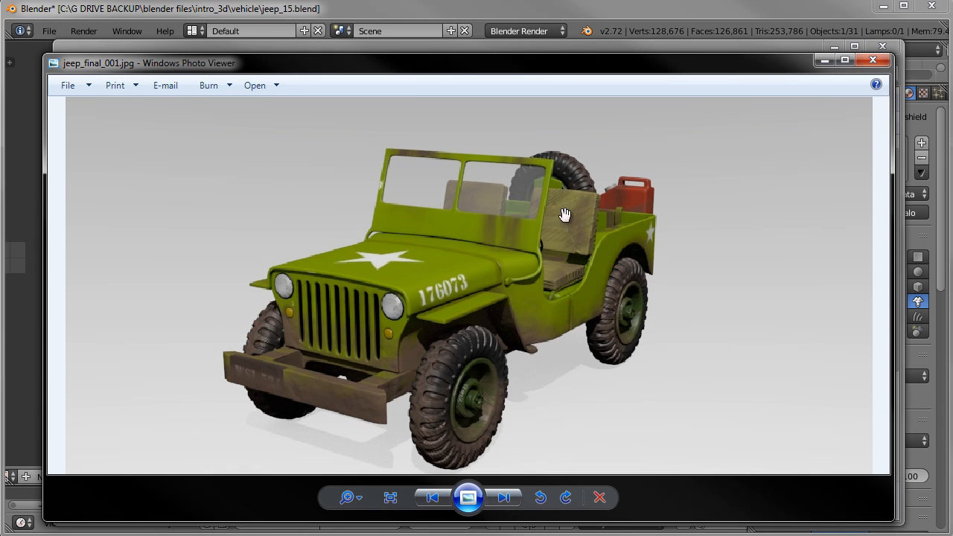
{"action": "left_click", "coordinate": [511, 498]}
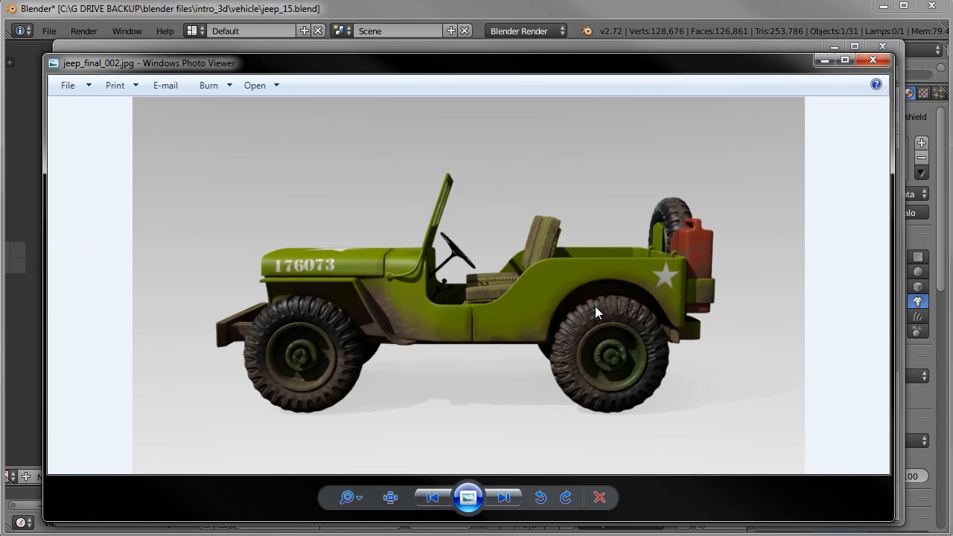
{"action": "left_click", "coordinate": [507, 498]}
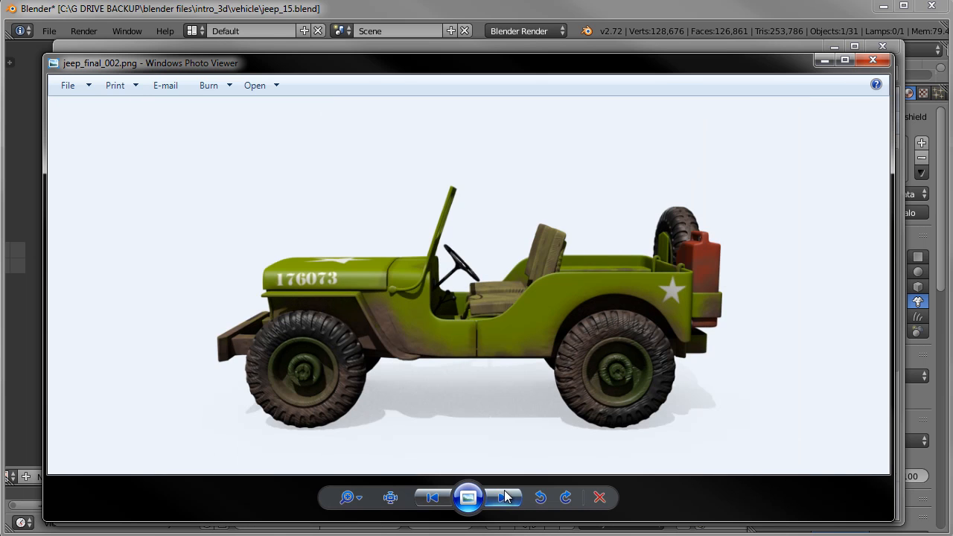
{"action": "left_click", "coordinate": [511, 500]}
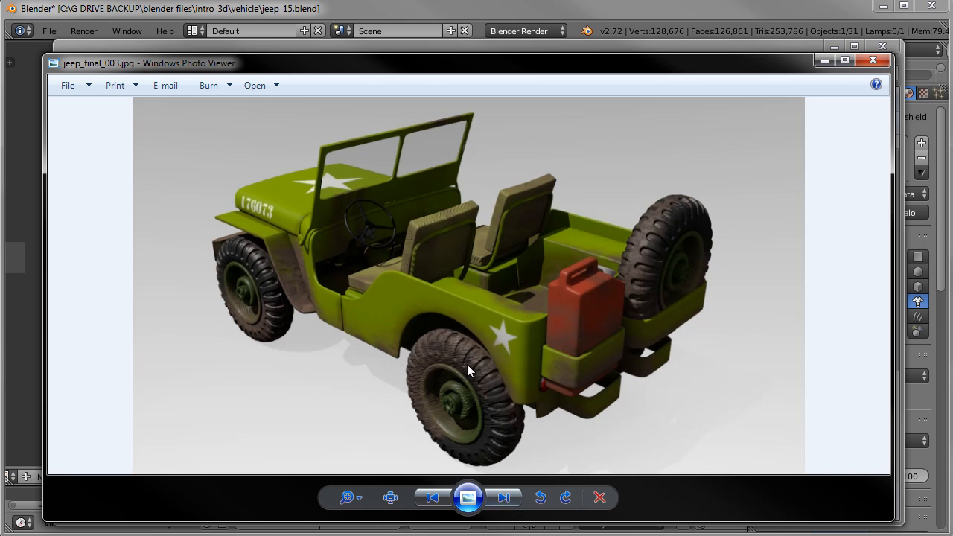
{"action": "left_click", "coordinate": [824, 60]}
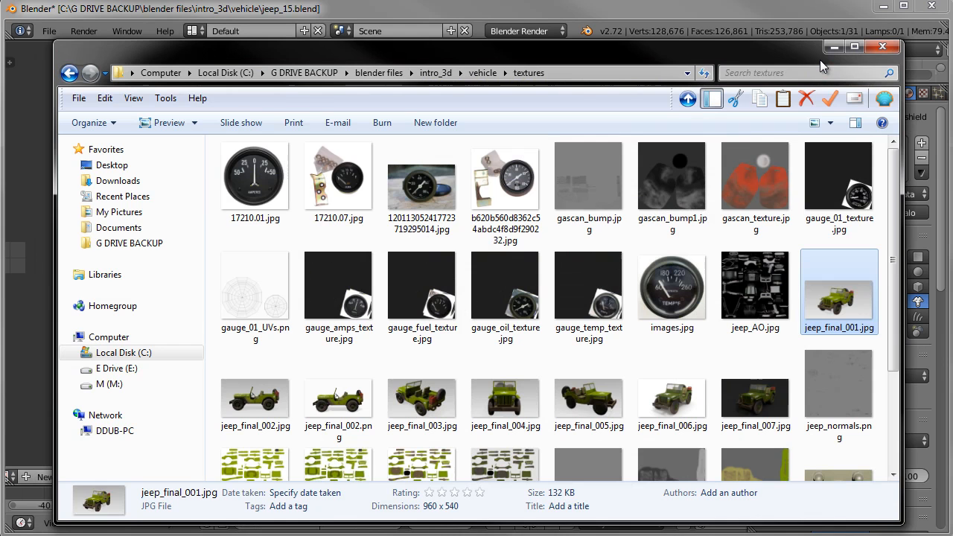
View the wheel-tire_bump.jpg and seats_bump.jpg maps from the textures folder, closing each image after inspection.
{"action": "left_click", "coordinate": [589, 402]}
{"action": "scroll", "coordinate": [592, 394], "scroll_direction": "down", "scroll_amount": 3}
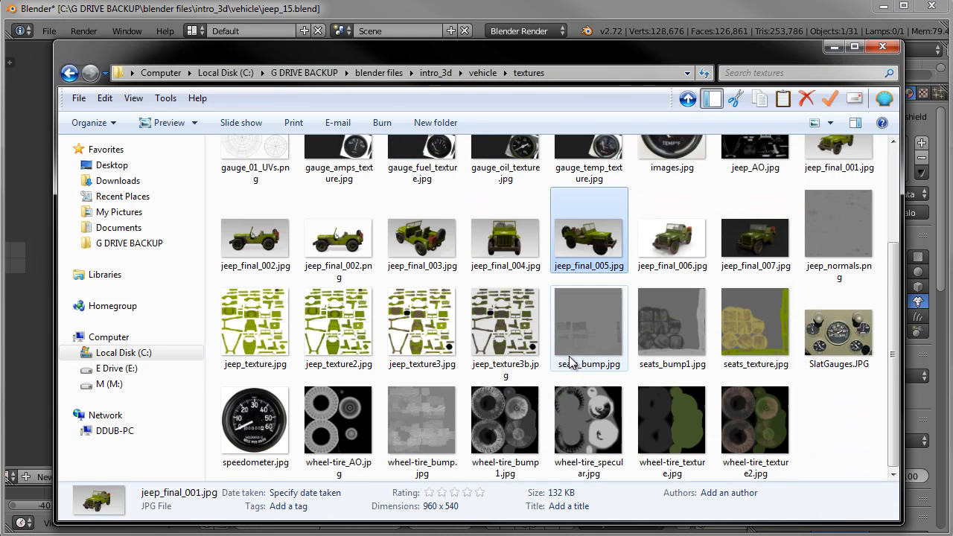
{"action": "double_click", "coordinate": [422, 421]}
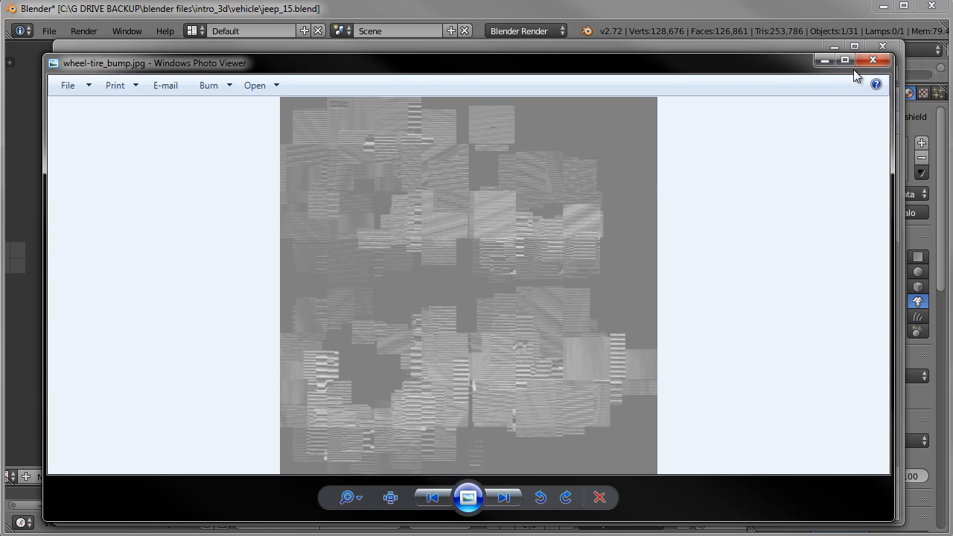
{"action": "left_click", "coordinate": [873, 60]}
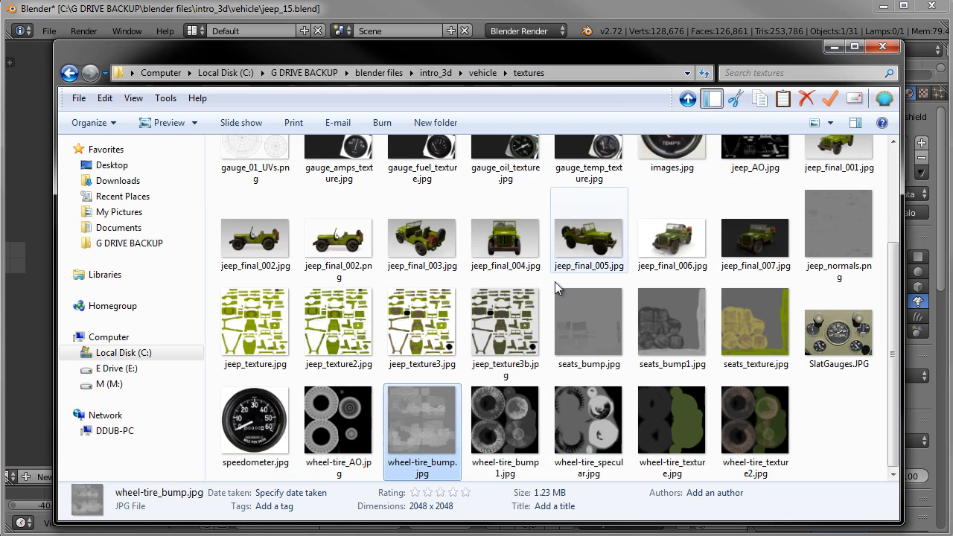
{"action": "double_click", "coordinate": [588, 350]}
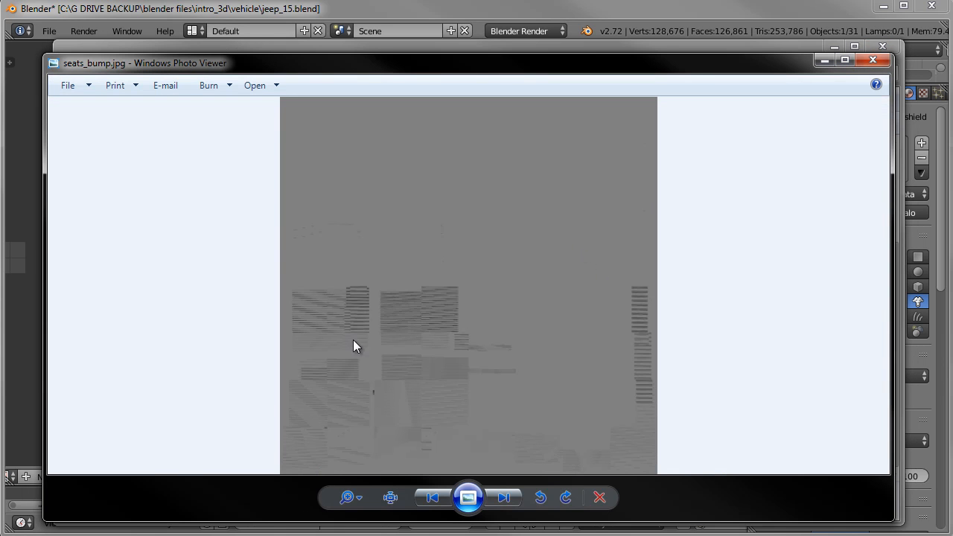
{"action": "left_click", "coordinate": [872, 60]}
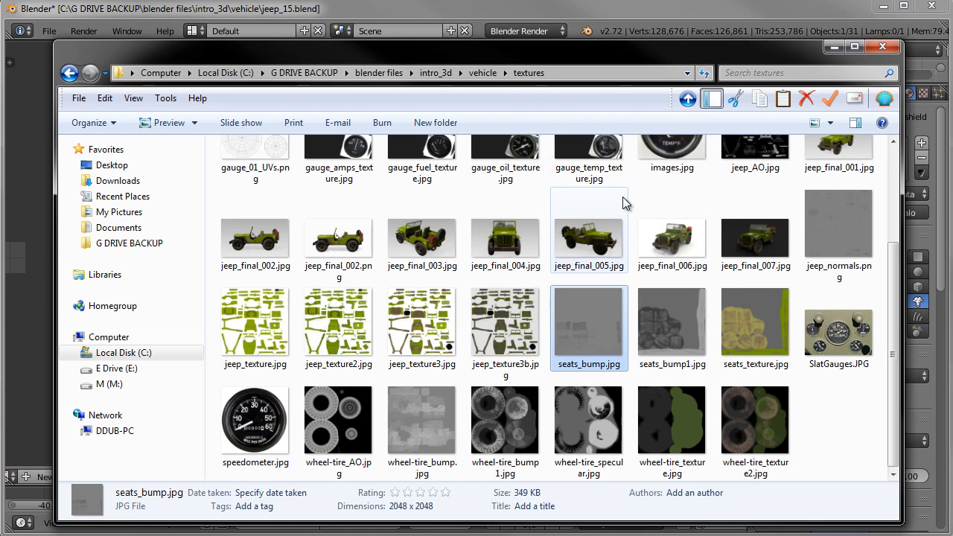
Inspect jeep_normals.png at actual size and view gascan_bump.jpg, closing each image after inspection.
{"action": "double_click", "coordinate": [840, 208]}
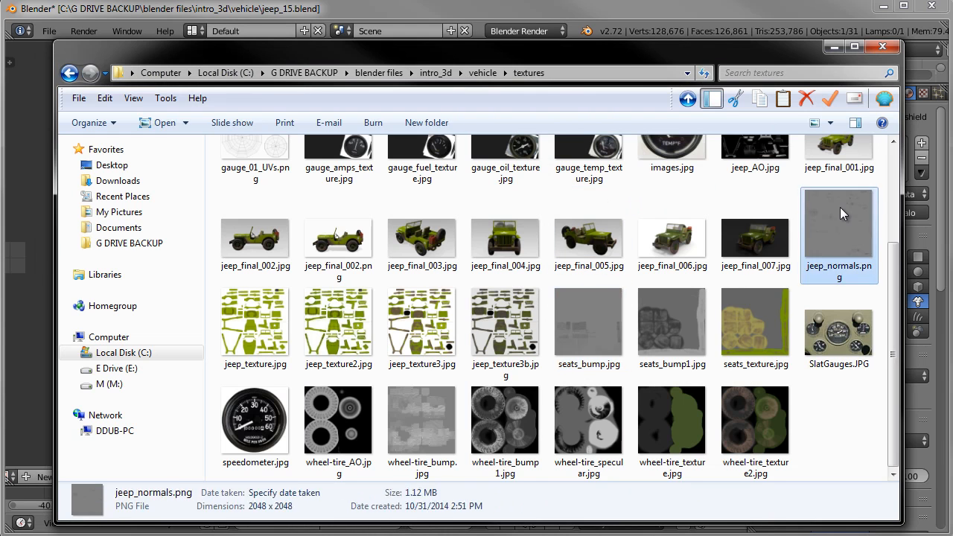
{"action": "left_click", "coordinate": [385, 504]}
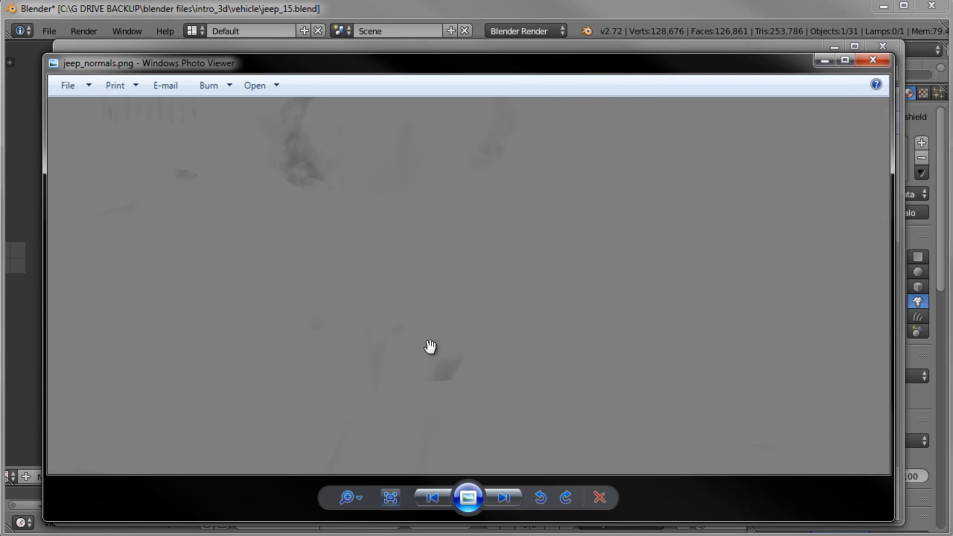
{"action": "left_click", "coordinate": [873, 61]}
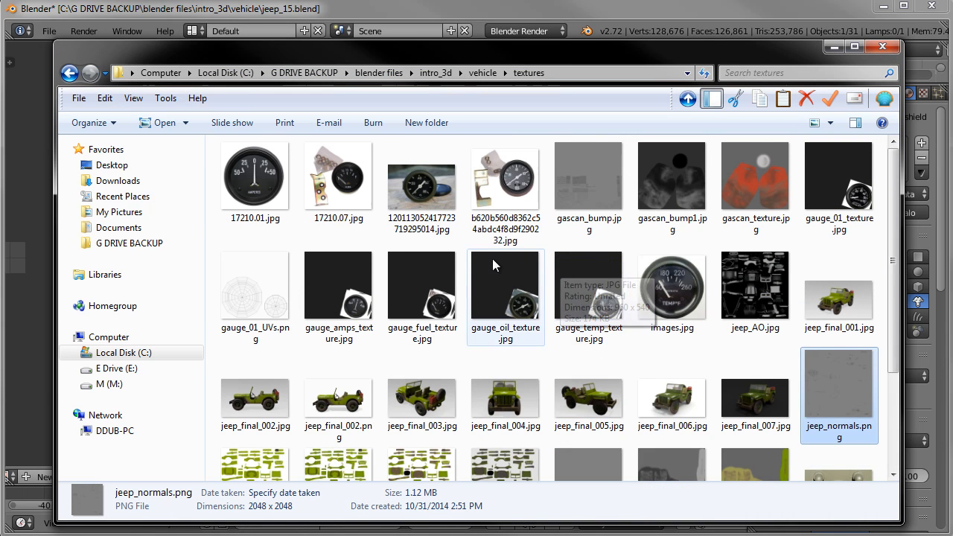
{"action": "double_click", "coordinate": [589, 179]}
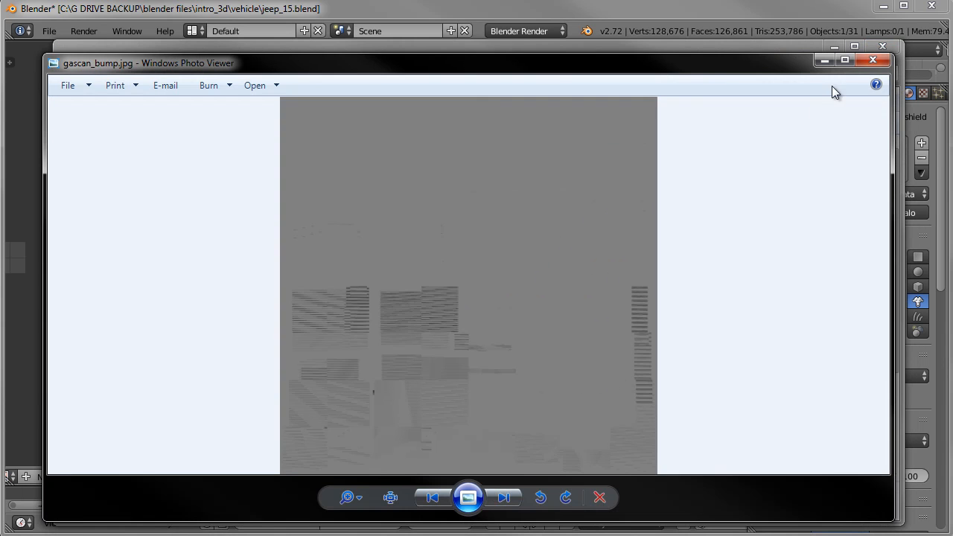
{"action": "left_click", "coordinate": [883, 60]}
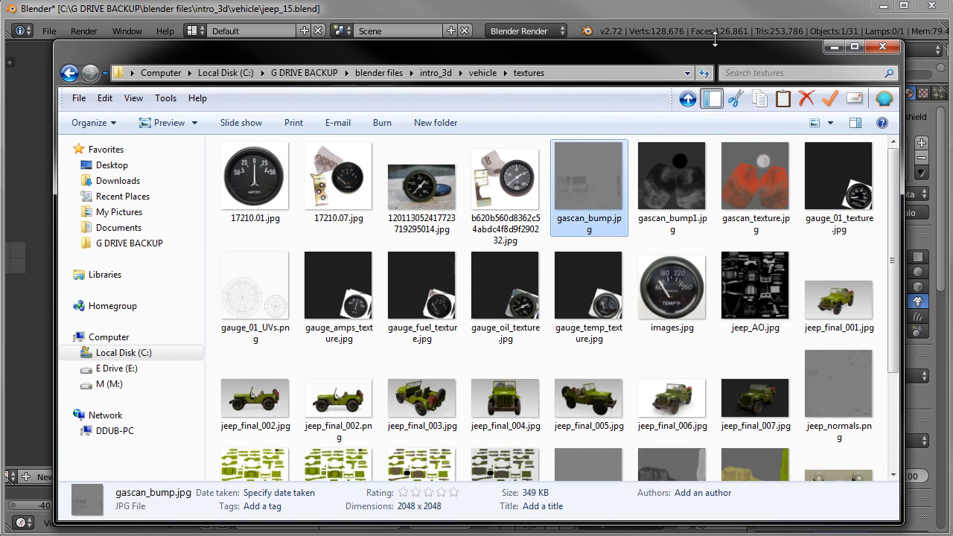
Switch back to Blender and show the splash screen to check the program version.
{"action": "left_click", "coordinate": [627, 11]}
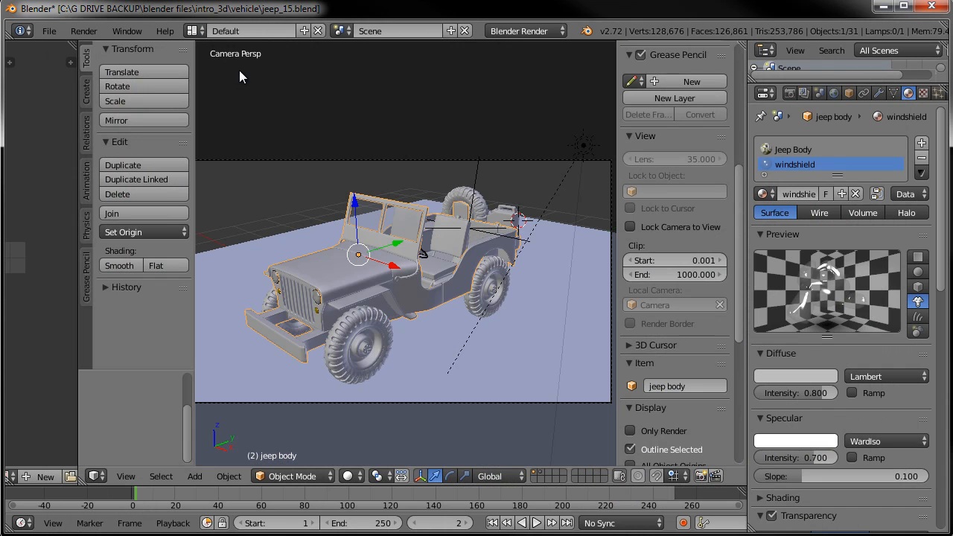
{"action": "left_click", "coordinate": [164, 30]}
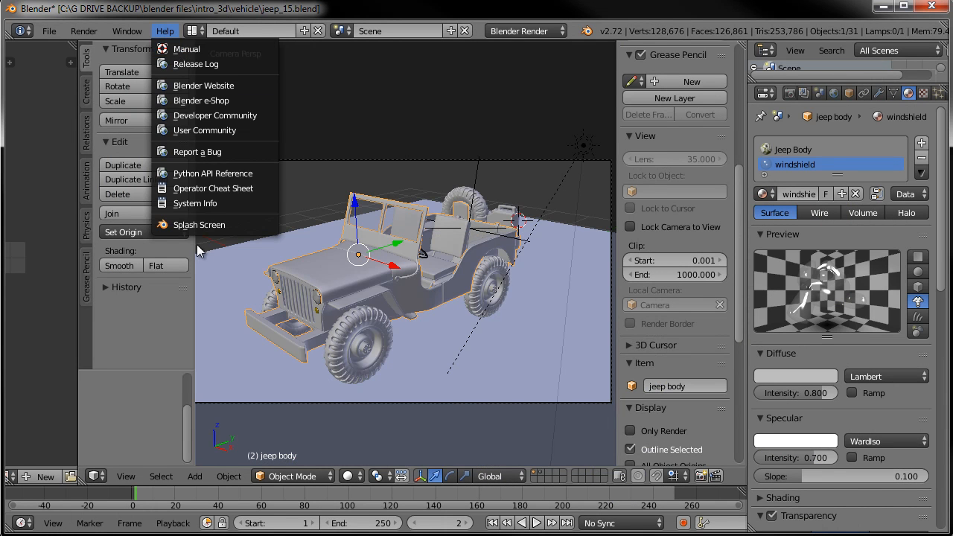
{"action": "left_click", "coordinate": [195, 223]}
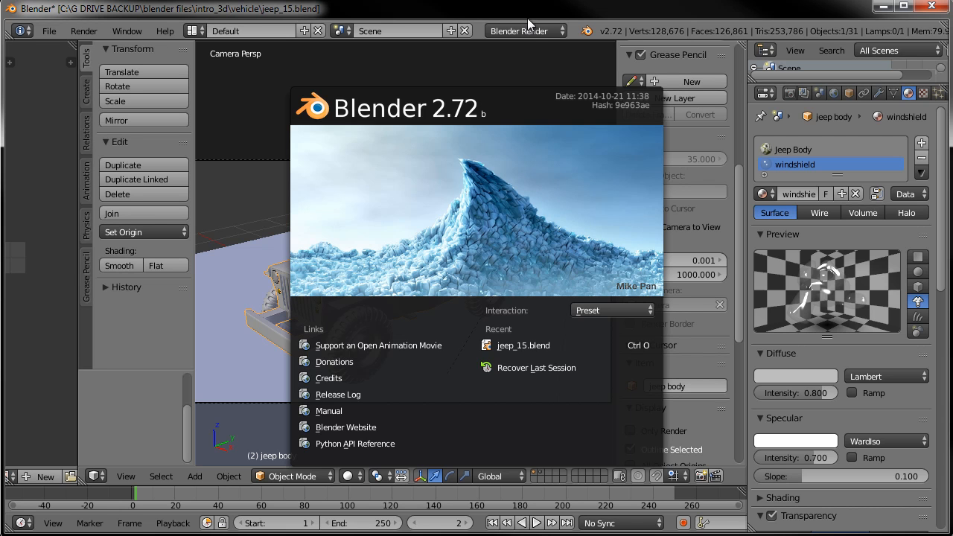
{"action": "left_click", "coordinate": [513, 61]}
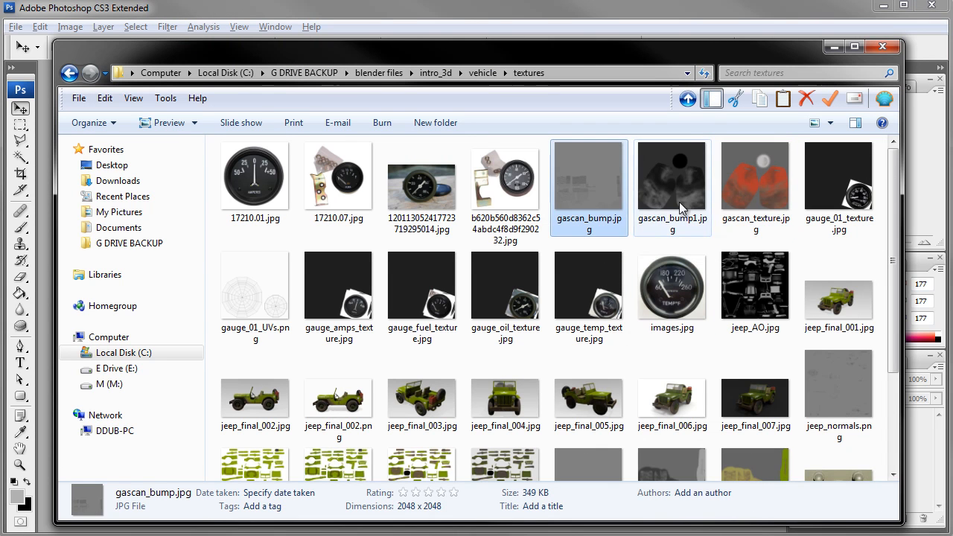
Open gascan_texture.jpg from the textures folder in Photoshop.
{"action": "left_click", "coordinate": [652, 227]}
{"action": "left_click", "coordinate": [743, 232]}
{"action": "left_click_drag", "start_coordinate": [743, 55], "coordinate": [515, 195]}
{"action": "left_click_drag", "start_coordinate": [534, 119], "coordinate": [534, 119]}
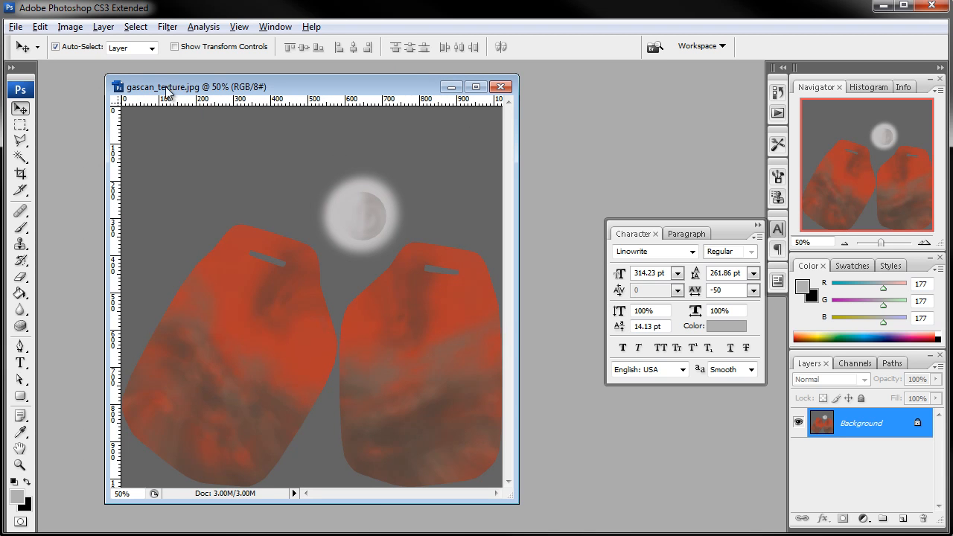
Desaturate the gas can texture and enlarge its document window to show the whole image.
{"action": "left_click", "coordinate": [70, 27]}
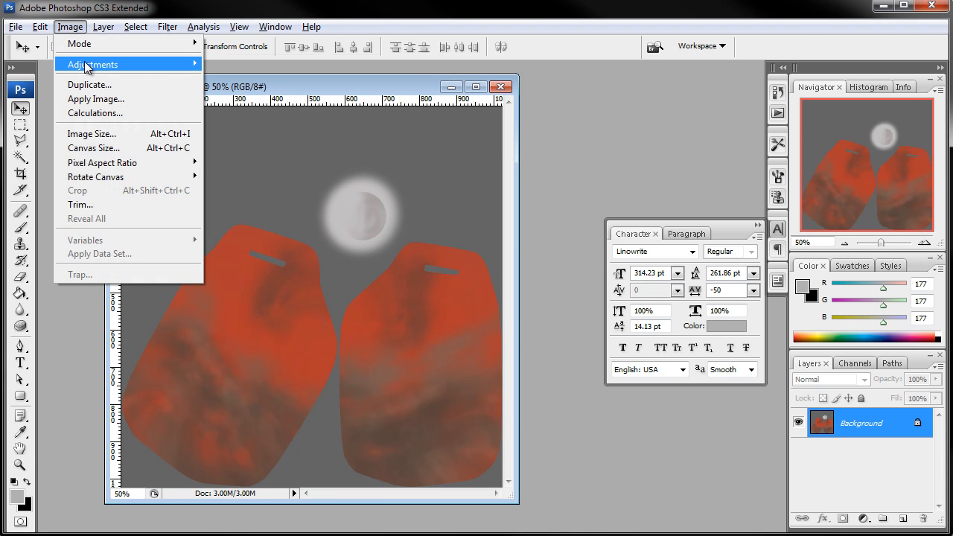
{"action": "mouse_move", "coordinate": [93, 65]}
{"action": "left_click", "coordinate": [249, 199]}
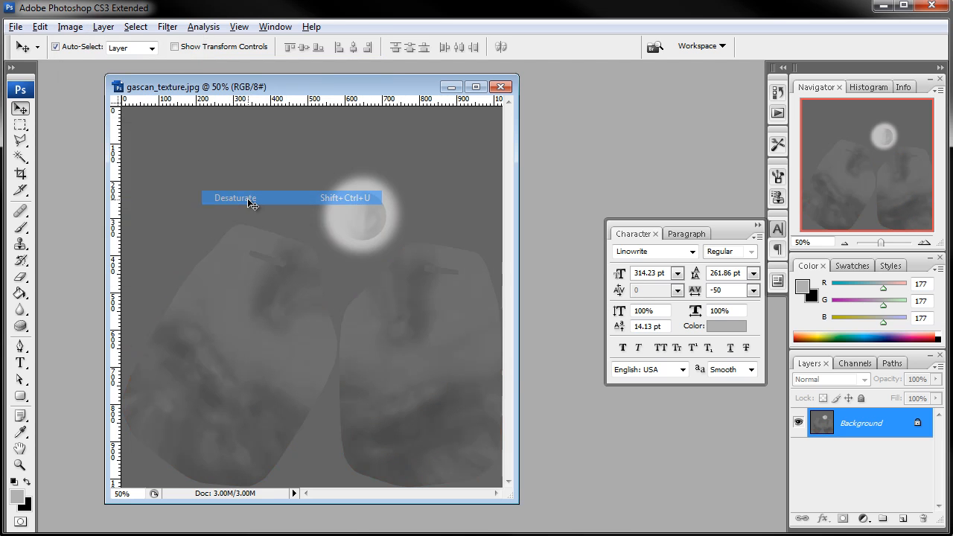
{"action": "left_click_drag", "start_coordinate": [517, 503], "coordinate": [566, 518]}
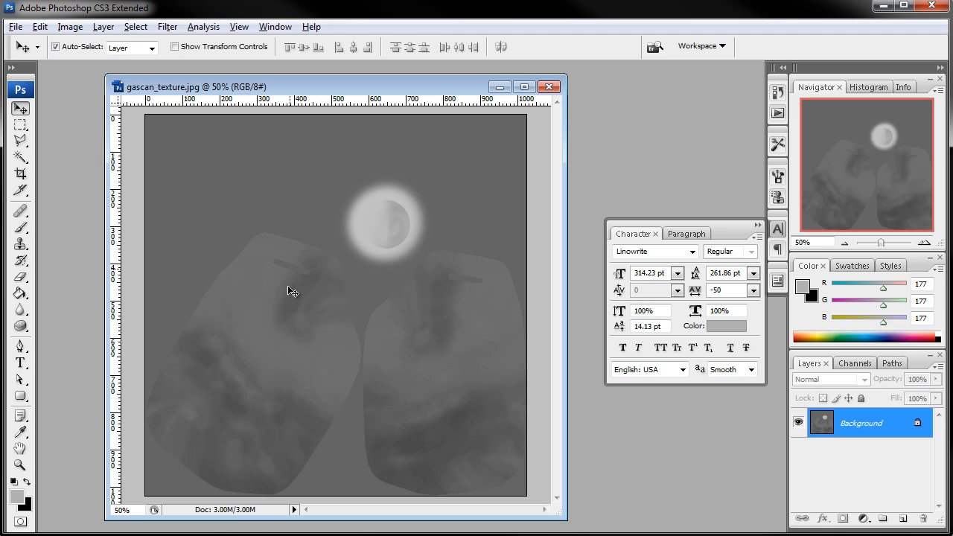
Invert the tones of the desaturated gas can texture.
{"action": "left_click", "coordinate": [70, 27]}
{"action": "mouse_move", "coordinate": [89, 65]}
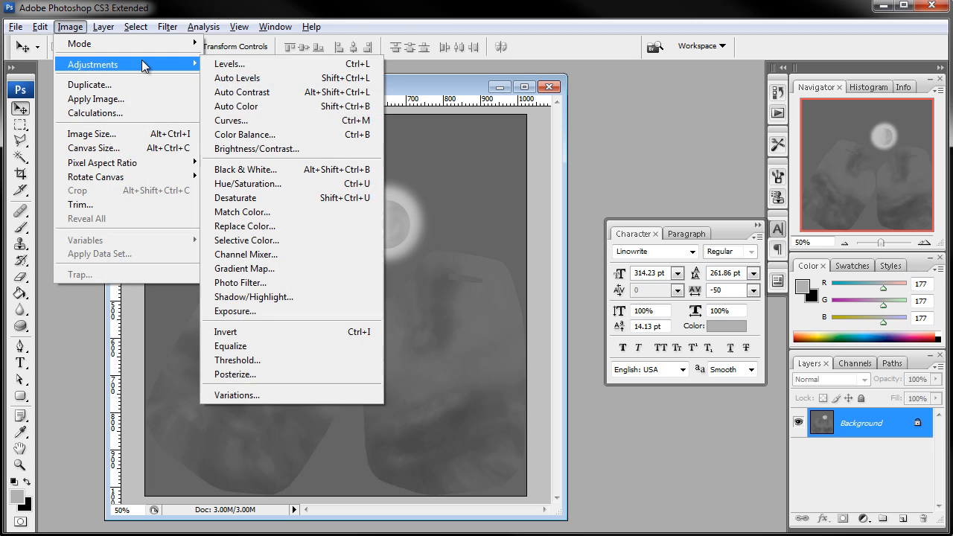
{"action": "left_click", "coordinate": [245, 327]}
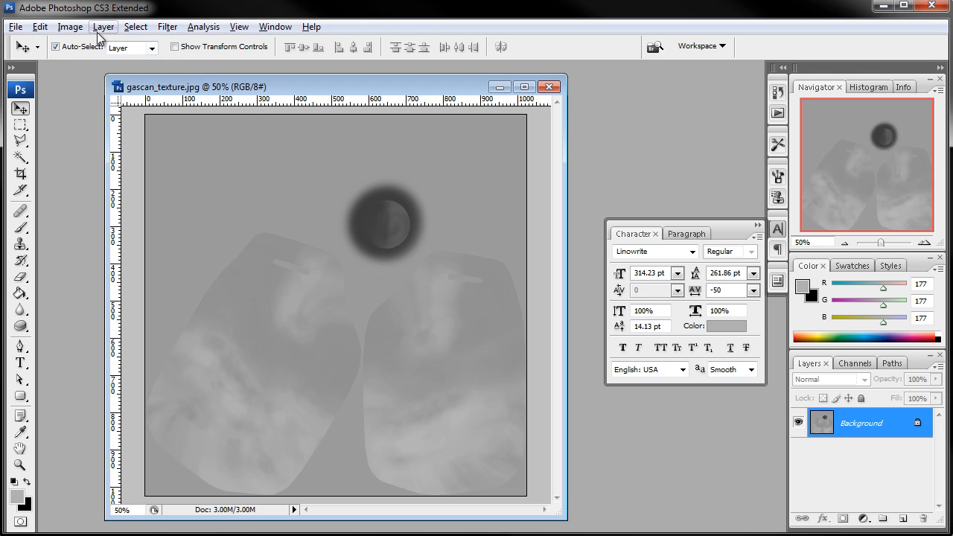
Adjust the gas can image's brightness to -62 and contrast to +66, and reposition its document window.
{"action": "left_click", "coordinate": [70, 26]}
{"action": "mouse_move", "coordinate": [102, 64]}
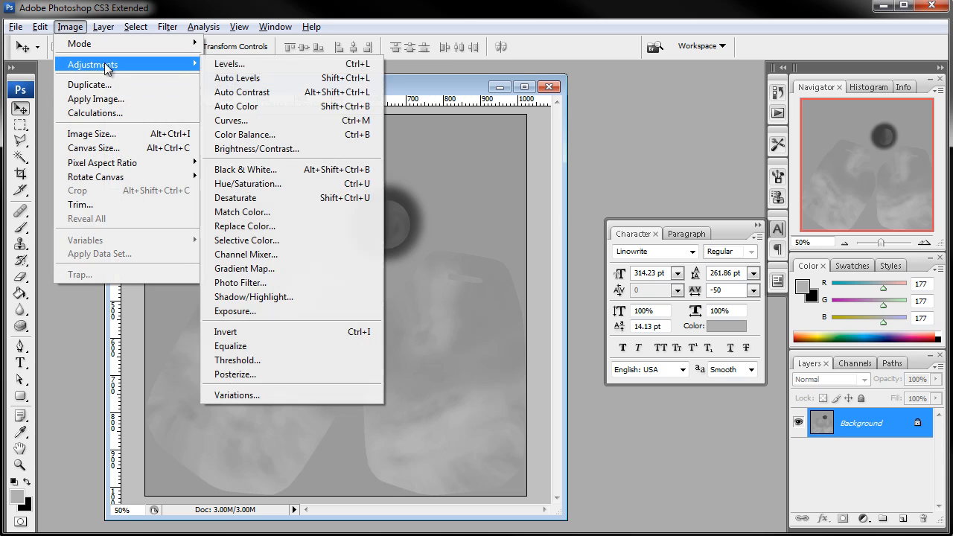
{"action": "left_click", "coordinate": [287, 148]}
{"action": "left_click_drag", "start_coordinate": [477, 187], "coordinate": [519, 191]}
{"action": "left_click_drag", "start_coordinate": [477, 144], "coordinate": [459, 144]}
{"action": "left_click_drag", "start_coordinate": [520, 191], "coordinate": [525, 186]}
{"action": "left_click_drag", "start_coordinate": [458, 144], "coordinate": [447, 144]}
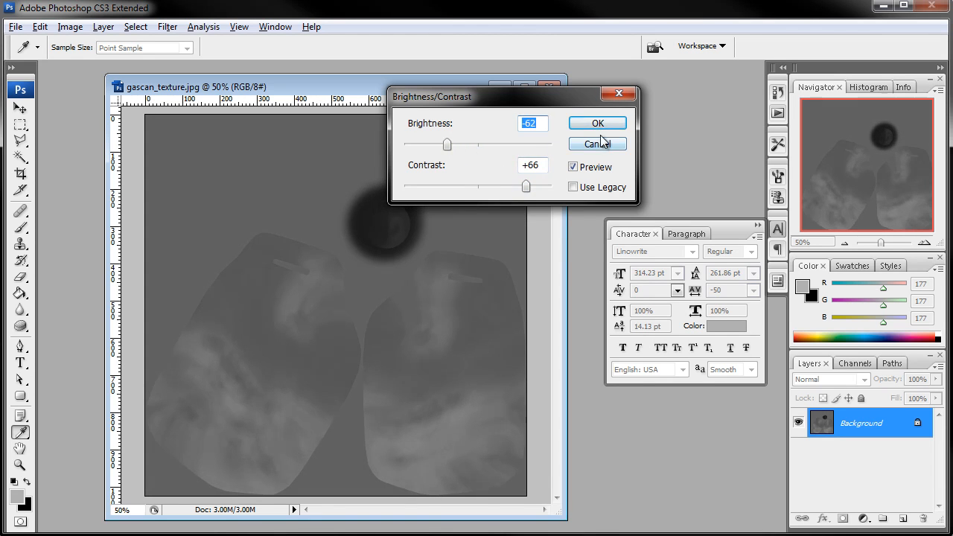
{"action": "left_click", "coordinate": [597, 127]}
{"action": "key", "text": "v"}
{"action": "left_click_drag", "start_coordinate": [446, 86], "coordinate": [461, 79]}
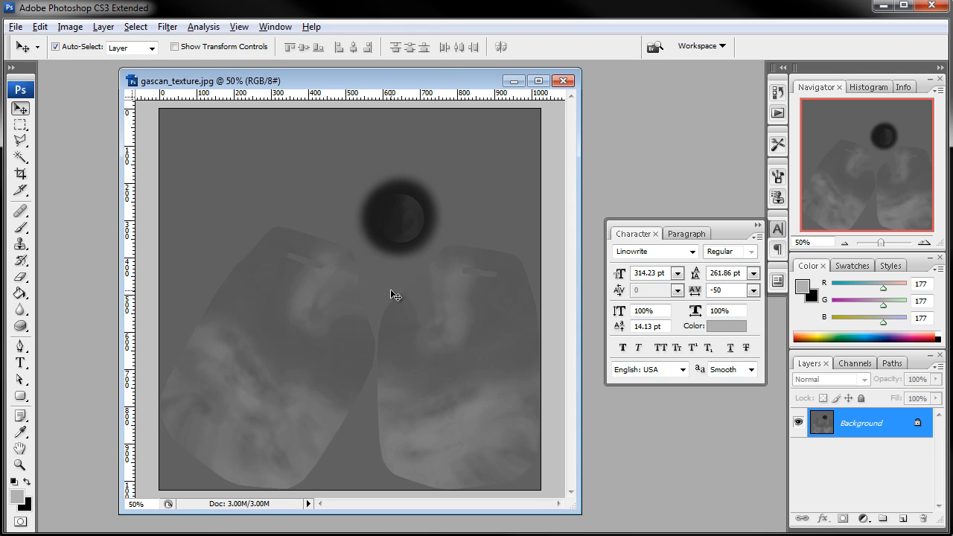
Export the gas can map for web as a high-quality JPEG named gascan_bump2.jpg, and close gascan_texture.jpg without saving changes.
{"action": "left_click", "coordinate": [16, 27]}
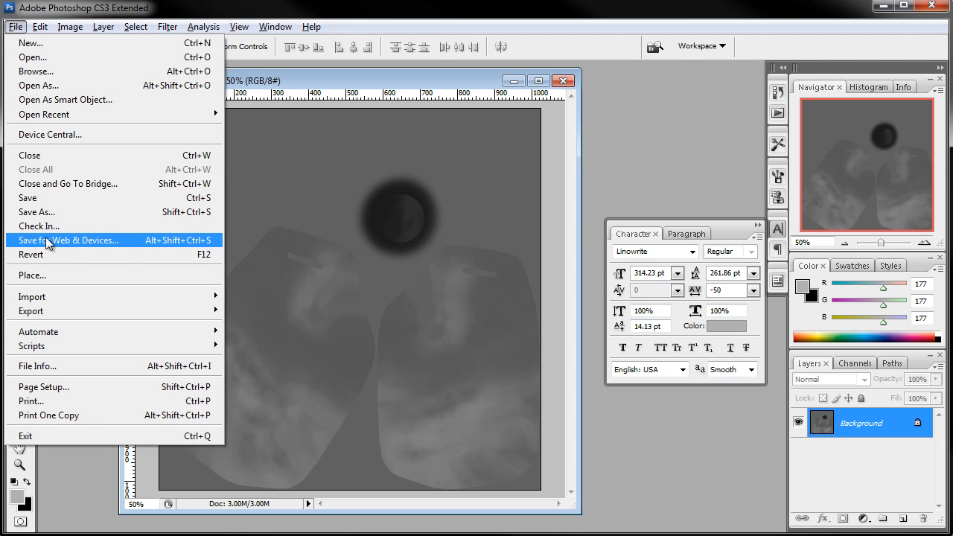
{"action": "left_click", "coordinate": [71, 242]}
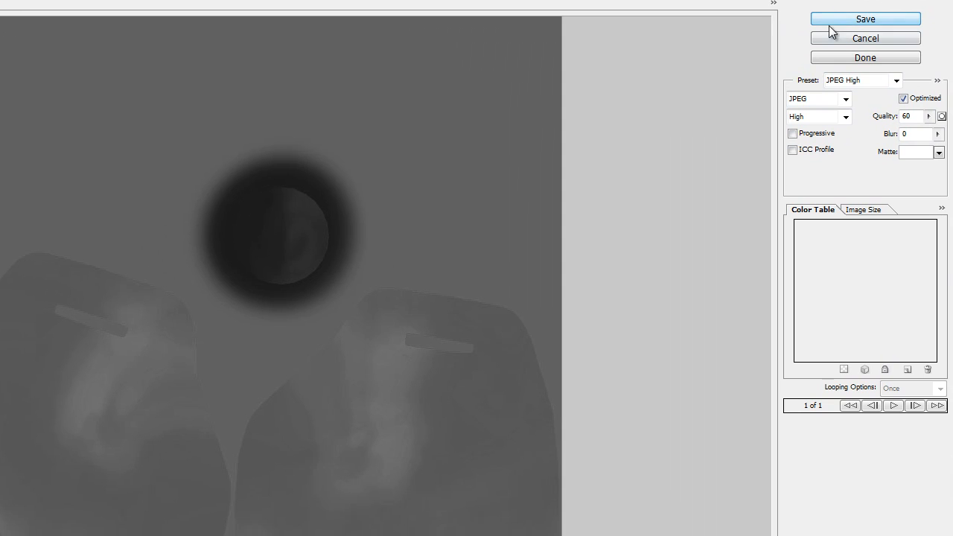
{"action": "left_click", "coordinate": [879, 21]}
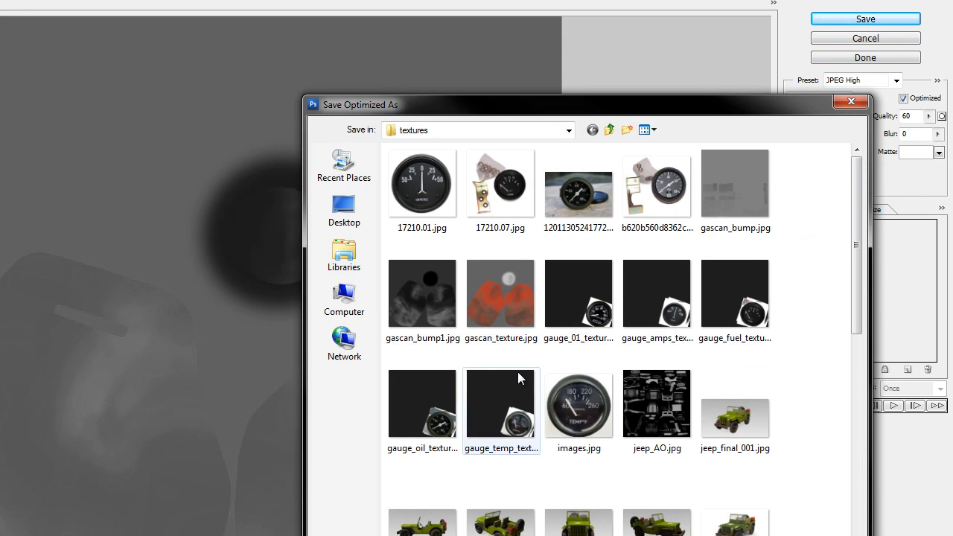
{"action": "left_click", "coordinate": [745, 203]}
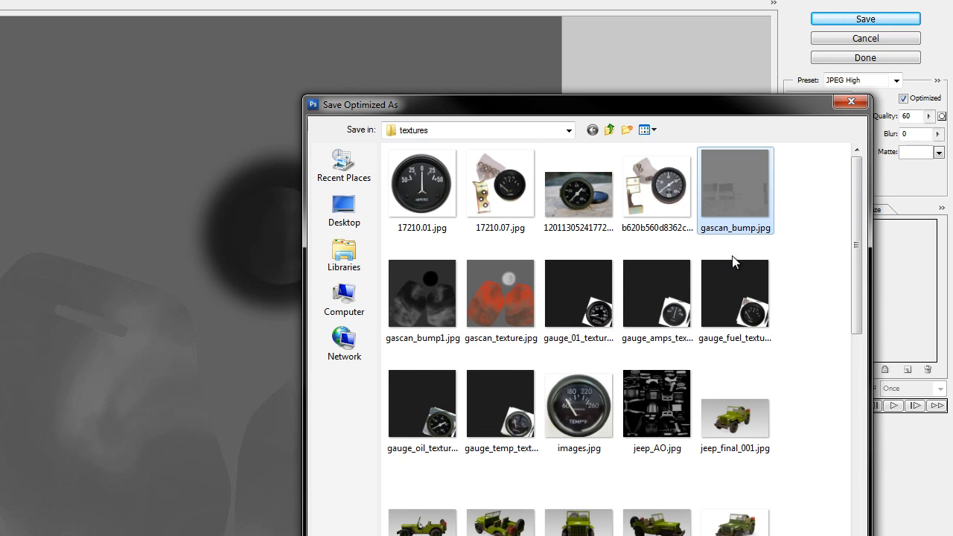
{"action": "left_click", "coordinate": [410, 303]}
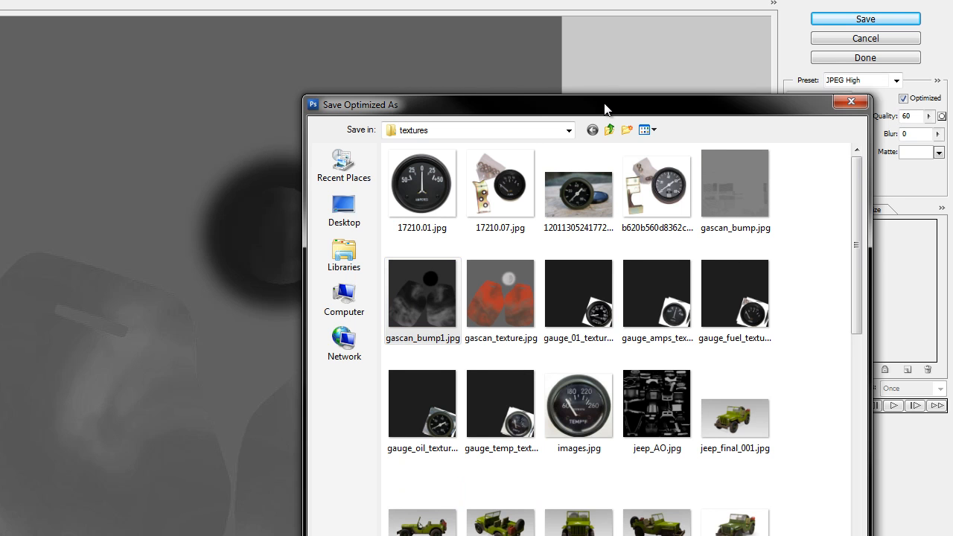
{"action": "left_click_drag", "start_coordinate": [604, 106], "coordinate": [596, 55]}
{"action": "left_click", "coordinate": [498, 516]}
{"action": "key", "text": "BackSpace"}
{"action": "type", "text": "2"}
{"action": "left_click", "coordinate": [846, 521]}
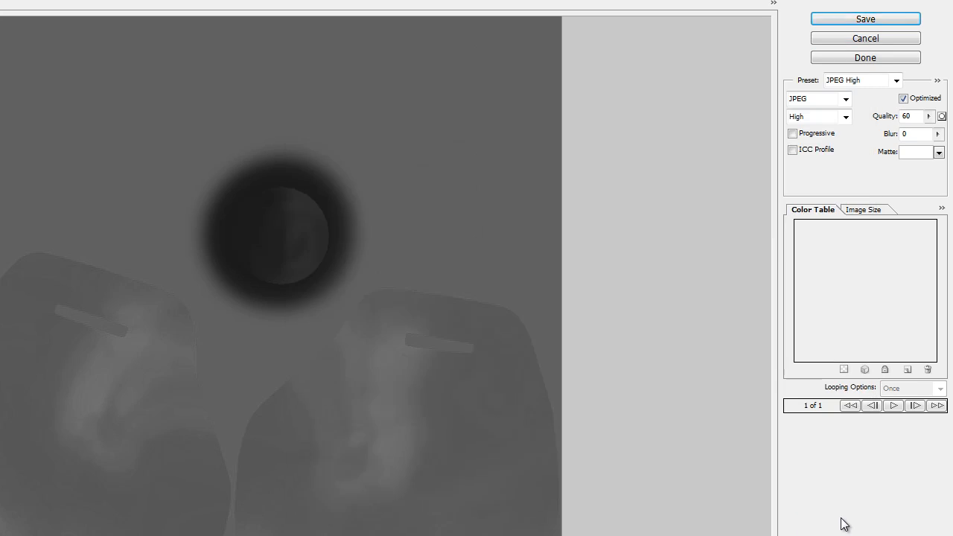
{"action": "left_click", "coordinate": [563, 81]}
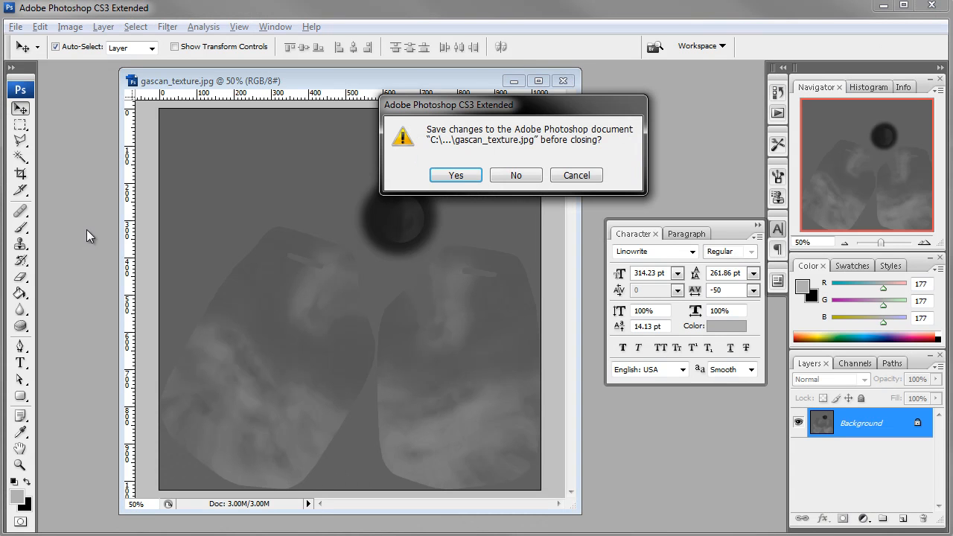
{"action": "left_click", "coordinate": [523, 176]}
Open wheel-tire_texture2.jpg from the textures folder in Photoshop and reposition its document window.
{"action": "key", "text": "alt+Tab"}
{"action": "left_click_drag", "start_coordinate": [373, 193], "coordinate": [382, 120]}
{"action": "left_click_drag", "start_coordinate": [487, 117], "coordinate": [559, 67]}
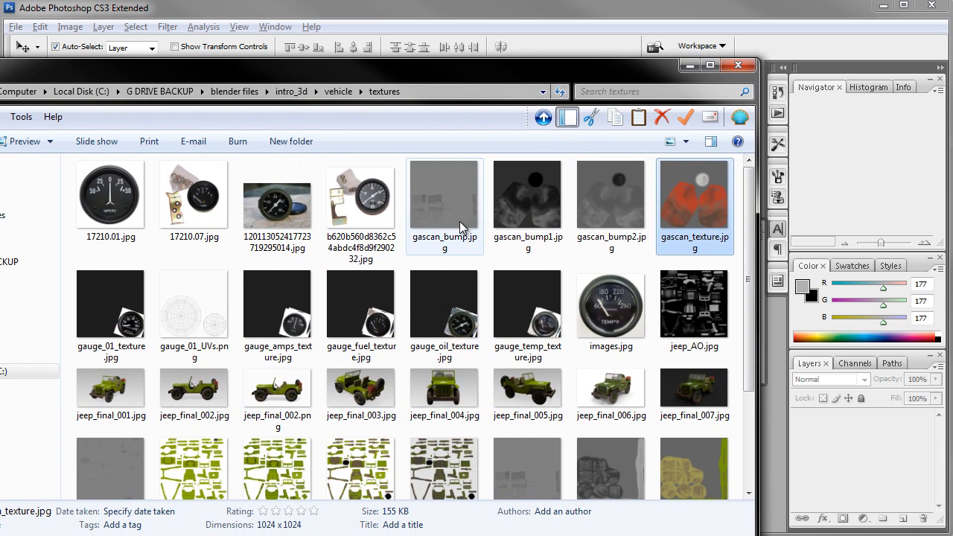
{"action": "left_click", "coordinate": [524, 224]}
{"action": "scroll", "coordinate": [447, 350], "scroll_direction": "down", "scroll_amount": 3}
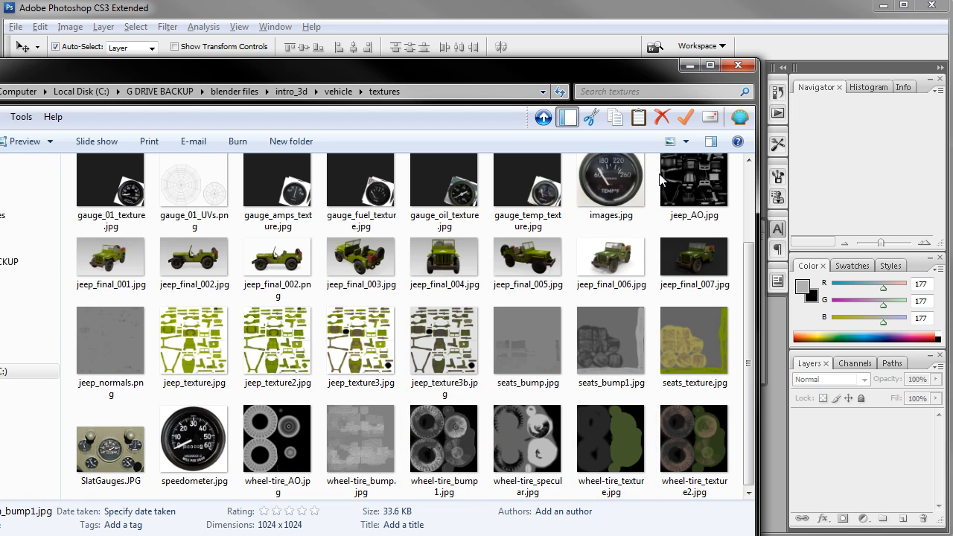
{"action": "left_click_drag", "start_coordinate": [595, 76], "coordinate": [337, 82]}
{"action": "left_click_drag", "start_coordinate": [436, 447], "coordinate": [577, 318]}
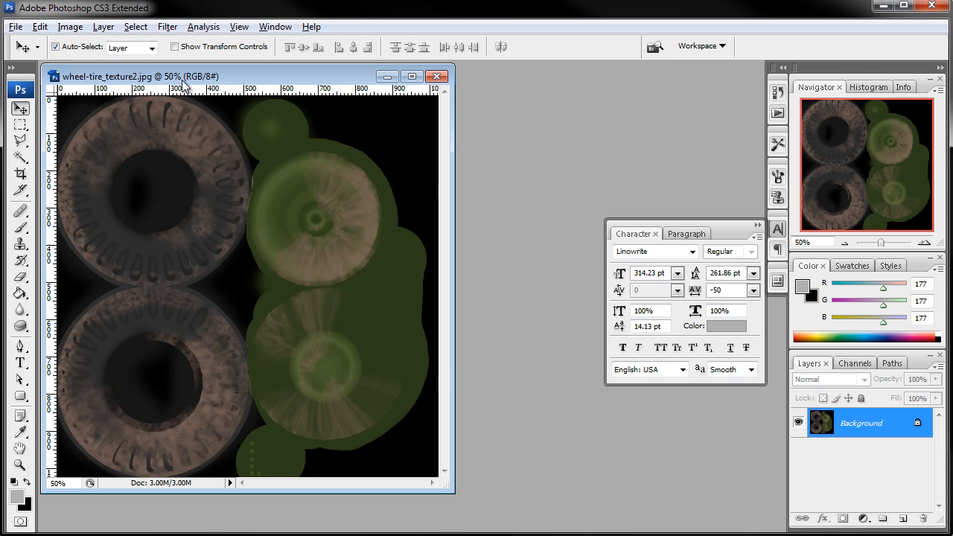
{"action": "left_click_drag", "start_coordinate": [185, 77], "coordinate": [211, 84]}
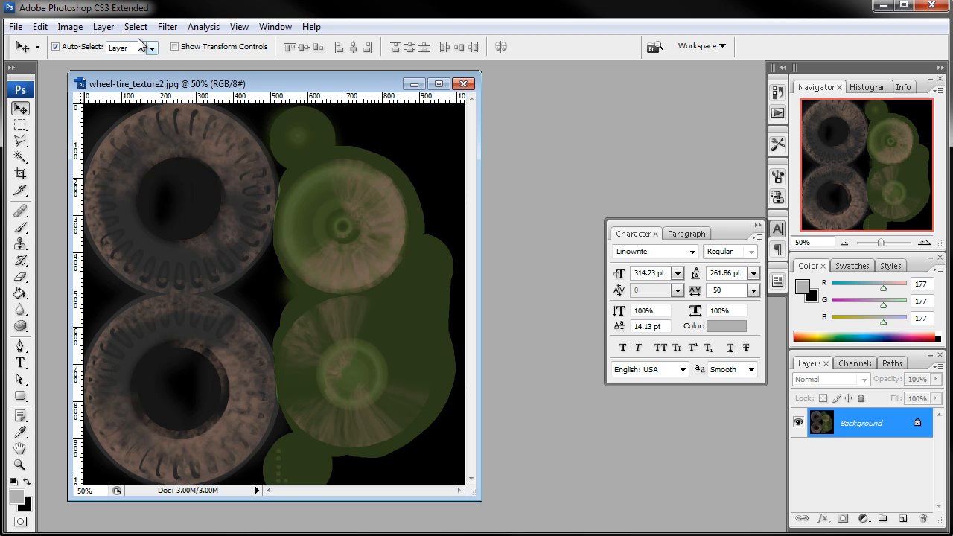
Desaturate the wheel and tire texture and reposition its document window.
{"action": "left_click", "coordinate": [74, 27]}
{"action": "mouse_move", "coordinate": [95, 66]}
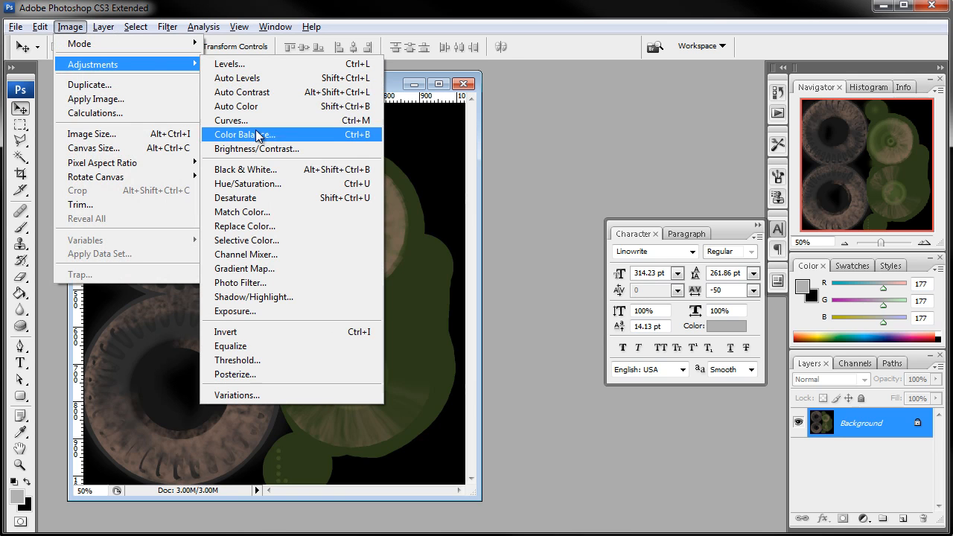
{"action": "left_click", "coordinate": [259, 198]}
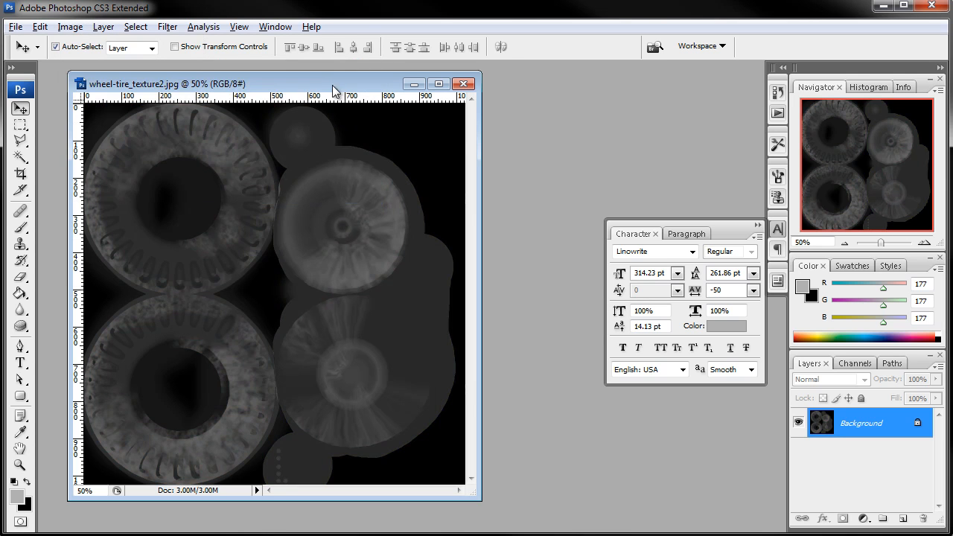
{"action": "left_click_drag", "start_coordinate": [334, 90], "coordinate": [354, 100]}
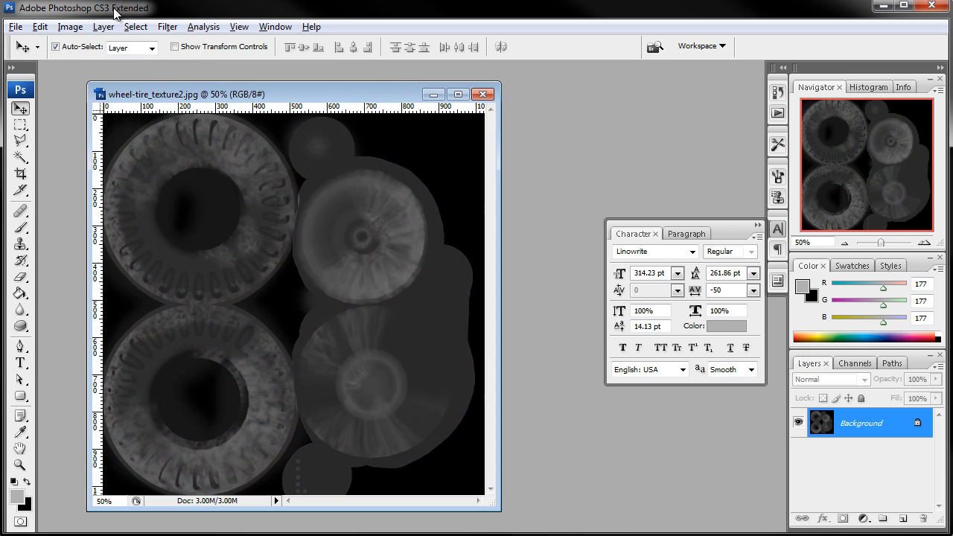
{"action": "left_click_drag", "start_coordinate": [238, 95], "coordinate": [230, 80]}
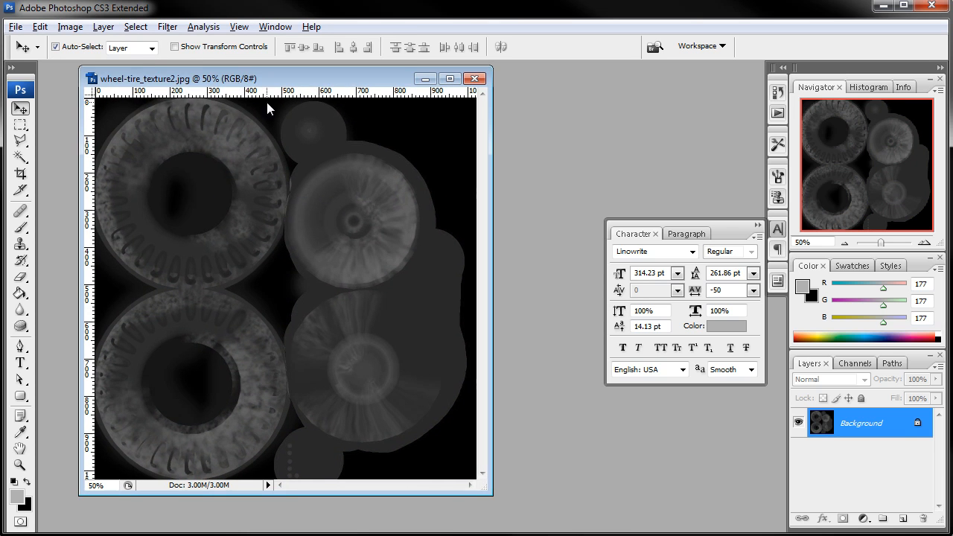
{"action": "left_click", "coordinate": [70, 27]}
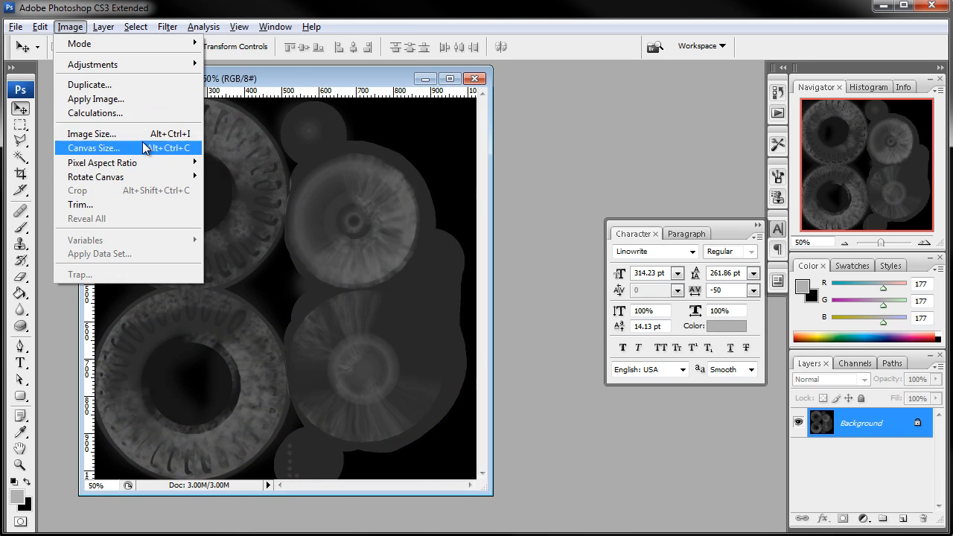
{"action": "left_click_drag", "start_coordinate": [274, 72], "coordinate": [289, 80]}
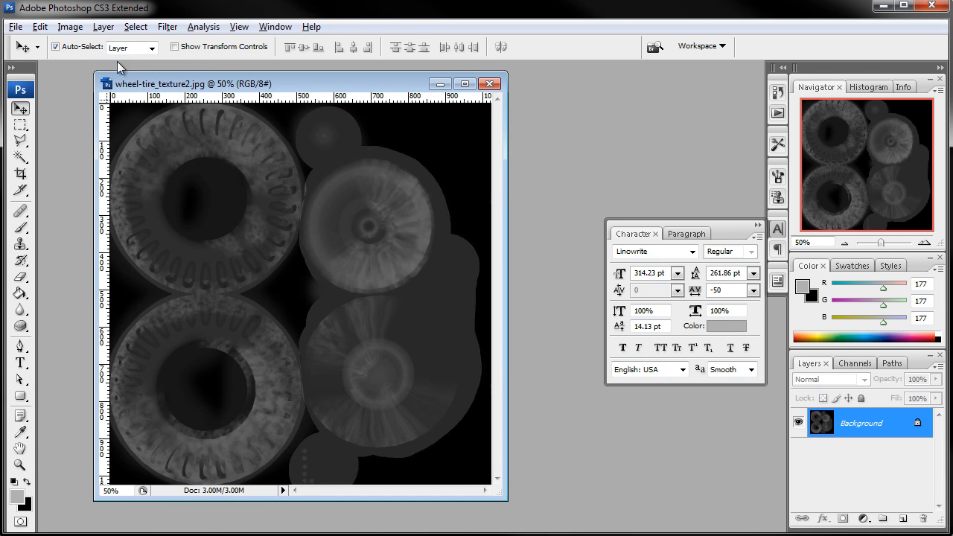
Adjust the wheel and tire image with legacy Brightness/Contrast, setting brightness to -11 and contrast to +47.
{"action": "left_click", "coordinate": [70, 27]}
{"action": "mouse_move", "coordinate": [104, 65]}
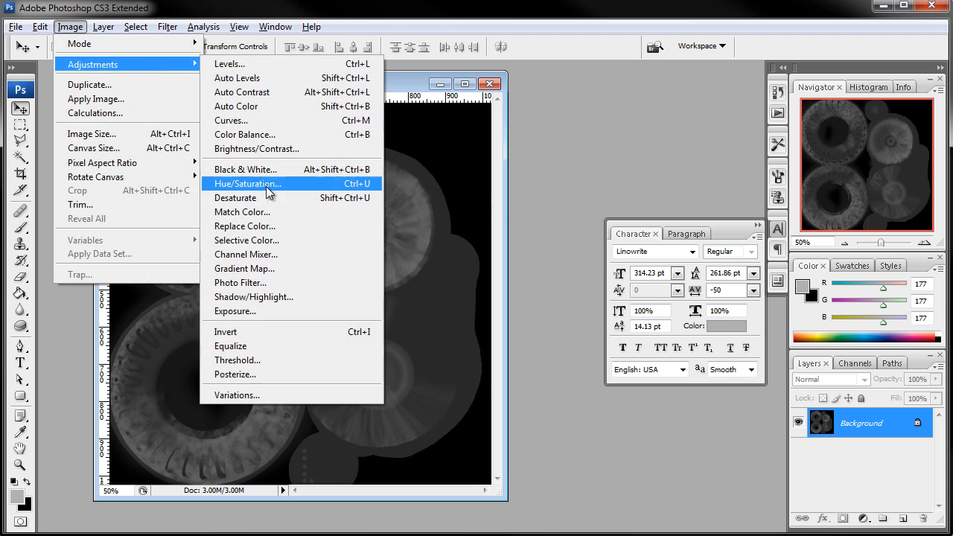
{"action": "left_click", "coordinate": [246, 148]}
{"action": "left_click_drag", "start_coordinate": [478, 192], "coordinate": [509, 187]}
{"action": "left_click_drag", "start_coordinate": [478, 144], "coordinate": [483, 141]}
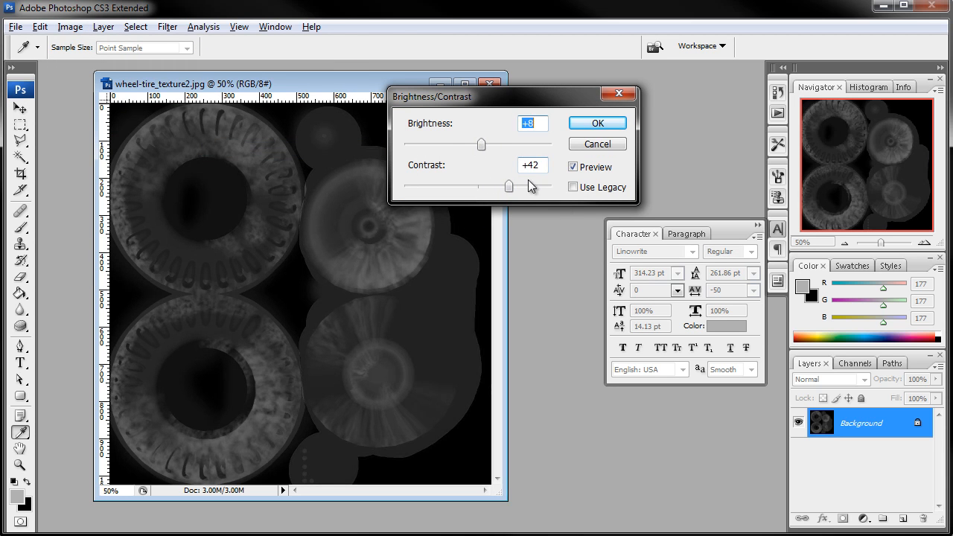
{"action": "left_click", "coordinate": [572, 187]}
{"action": "left_click_drag", "start_coordinate": [478, 189], "coordinate": [510, 186]}
{"action": "left_click_drag", "start_coordinate": [477, 145], "coordinate": [471, 145]}
{"action": "left_click_drag", "start_coordinate": [509, 187], "coordinate": [513, 187]}
{"action": "left_click_drag", "start_coordinate": [470, 144], "coordinate": [473, 147]}
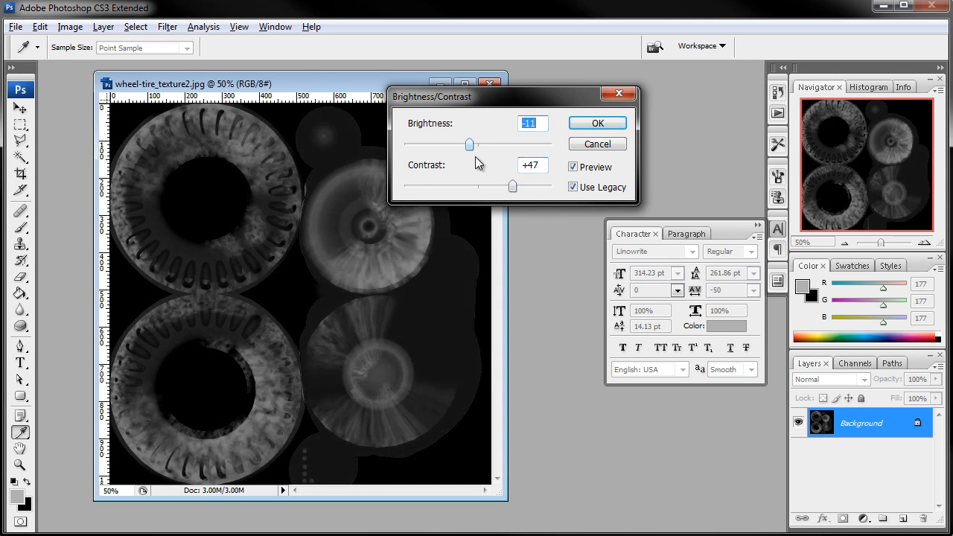
{"action": "left_click", "coordinate": [602, 124]}
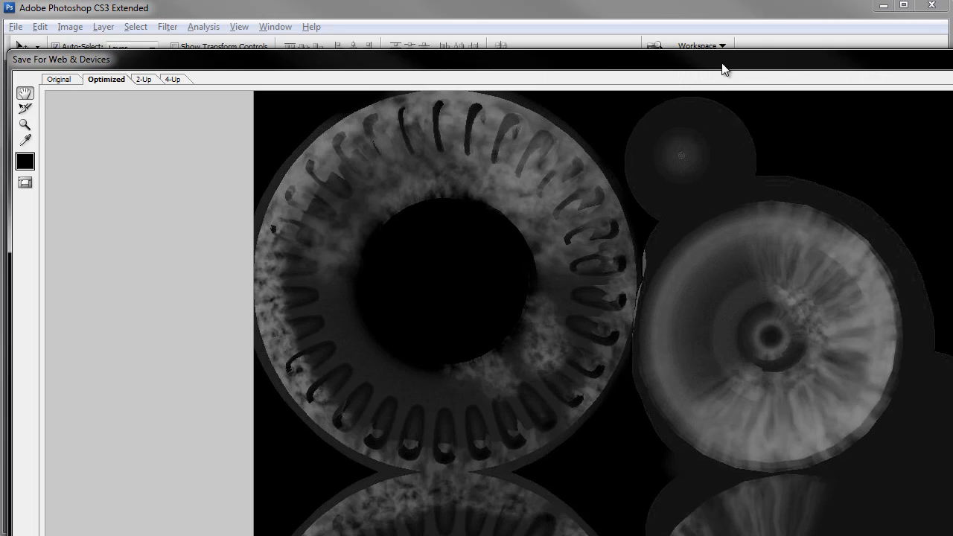
Export the wheel and tire map for web as wheel-tire_bump2.jpg in the textures folder, and close wheel-tire_texture2.jpg without saving changes.
{"action": "left_click_drag", "start_coordinate": [723, 65], "coordinate": [187, 57]}
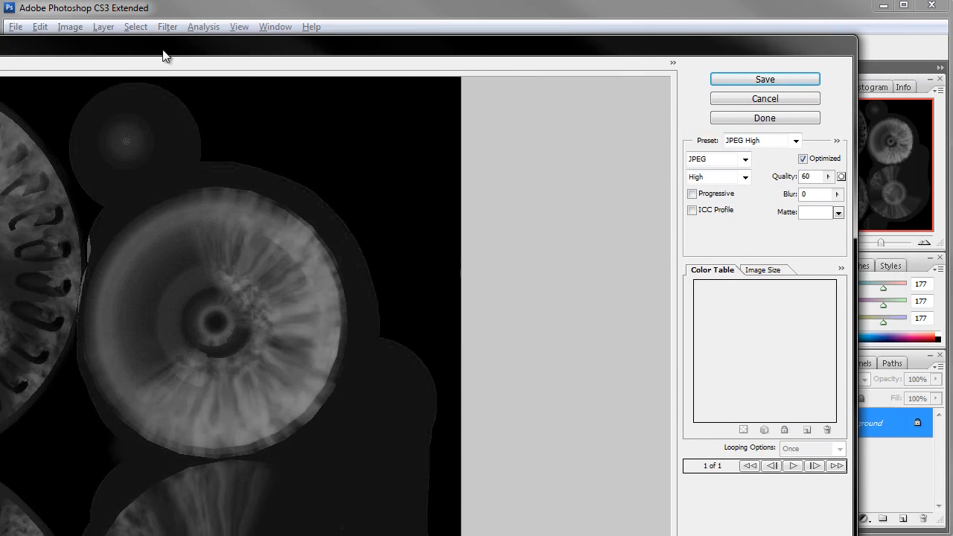
{"action": "left_click", "coordinate": [717, 80]}
{"action": "left_click_drag", "start_coordinate": [689, 103], "coordinate": [627, 38]}
{"action": "left_click_drag", "start_coordinate": [805, 176], "coordinate": [816, 421]}
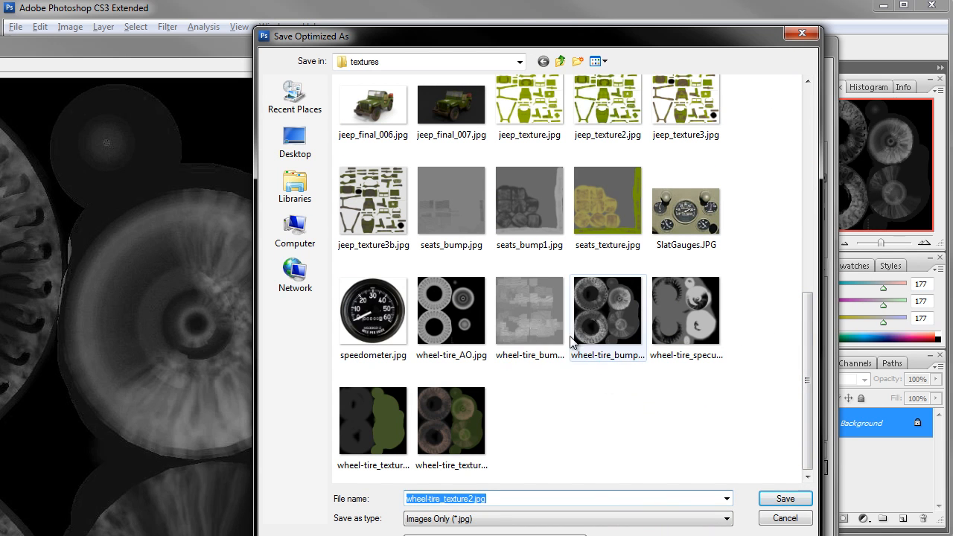
{"action": "left_click", "coordinate": [551, 350]}
{"action": "left_click", "coordinate": [605, 350]}
{"action": "left_click", "coordinate": [488, 500]}
{"action": "left_click", "coordinate": [488, 500]}
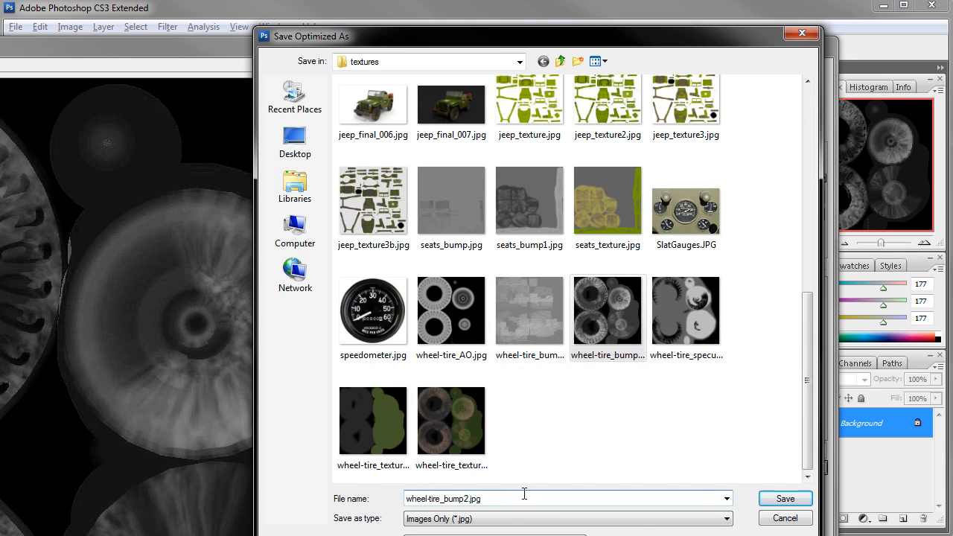
{"action": "left_click", "coordinate": [789, 500]}
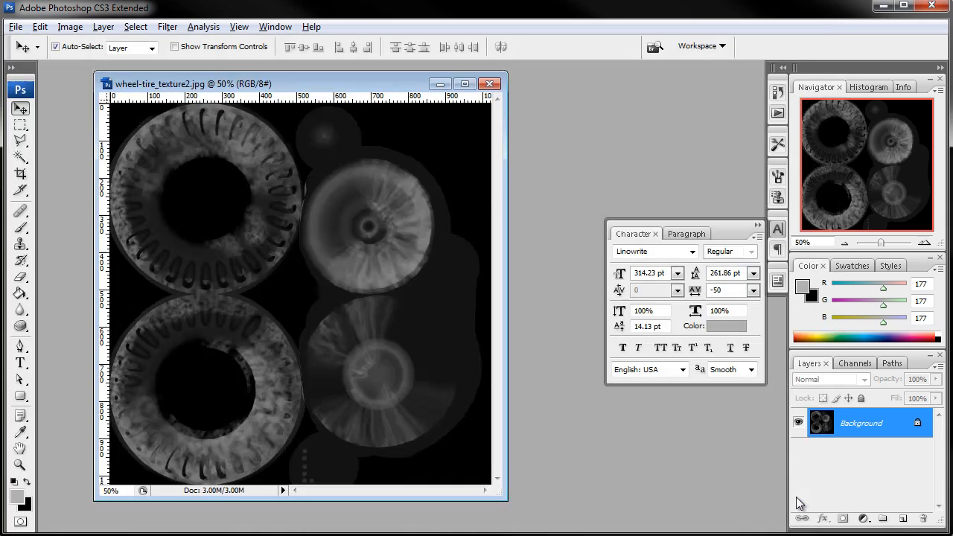
{"action": "left_click", "coordinate": [489, 84]}
{"action": "left_click", "coordinate": [514, 177]}
Open seats_texture.jpg from the textures folder in Photoshop and reposition its document window.
{"action": "left_click_drag", "start_coordinate": [2, 82], "coordinate": [433, 48]}
{"action": "left_click_drag", "start_coordinate": [487, 59], "coordinate": [376, 50]}
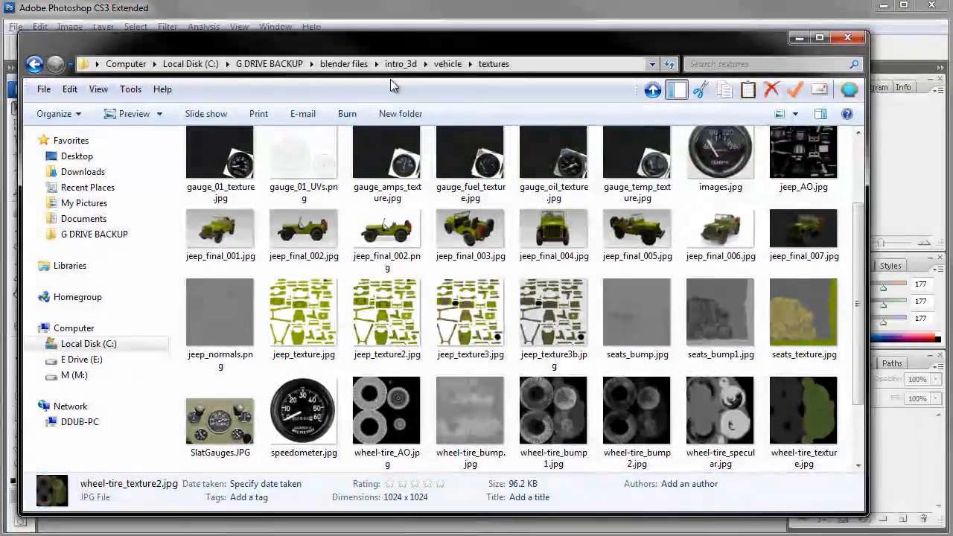
{"action": "scroll", "coordinate": [679, 289], "scroll_direction": "down", "scroll_amount": 3}
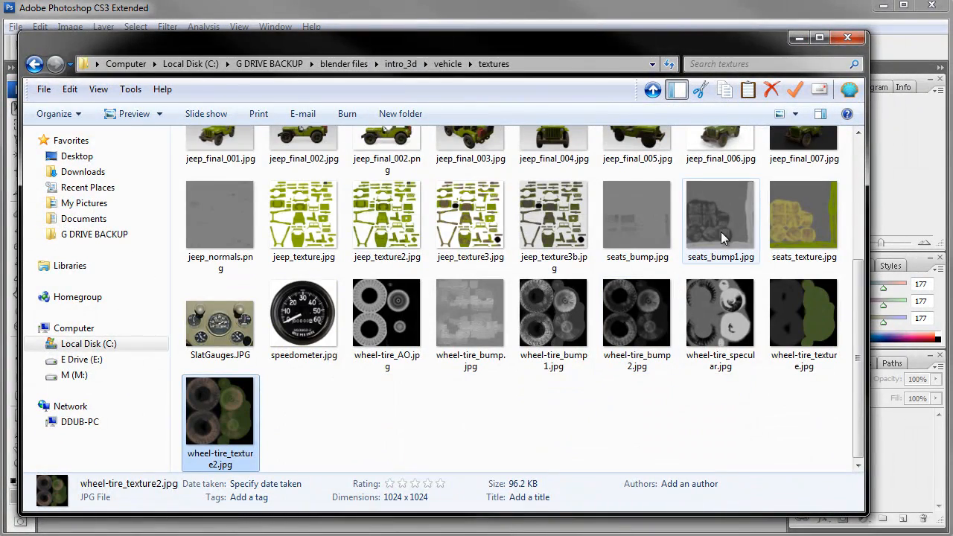
{"action": "left_click_drag", "start_coordinate": [728, 50], "coordinate": [198, 154]}
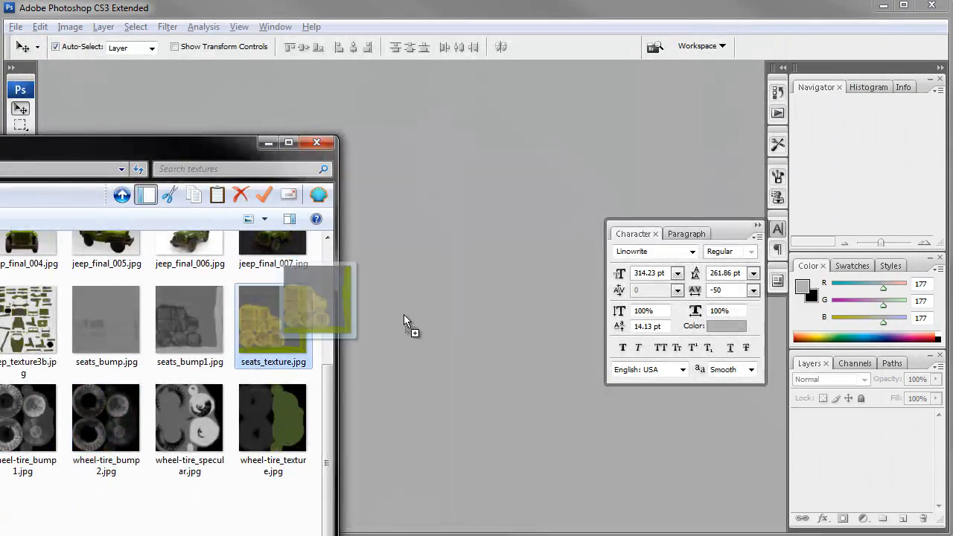
{"action": "left_click_drag", "start_coordinate": [289, 332], "coordinate": [519, 224]}
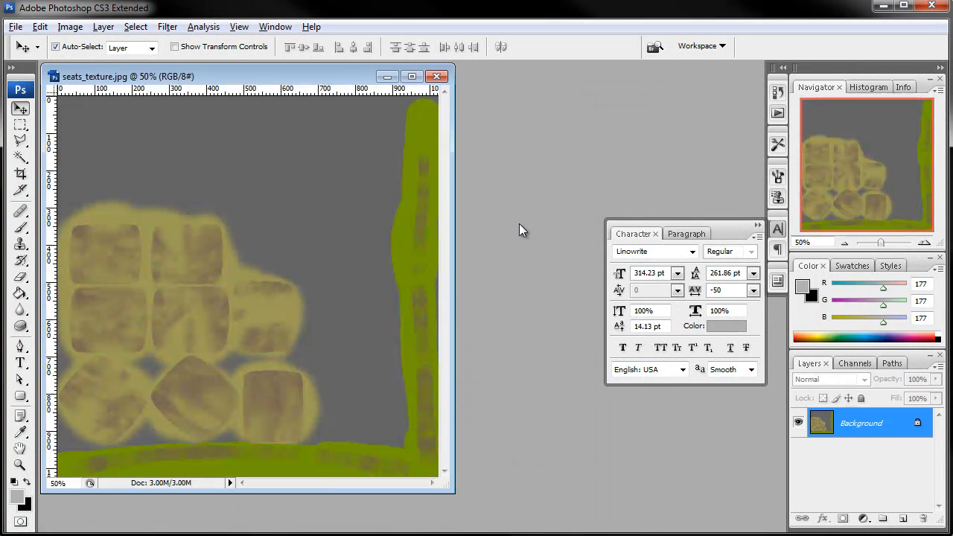
{"action": "left_click_drag", "start_coordinate": [318, 74], "coordinate": [382, 82]}
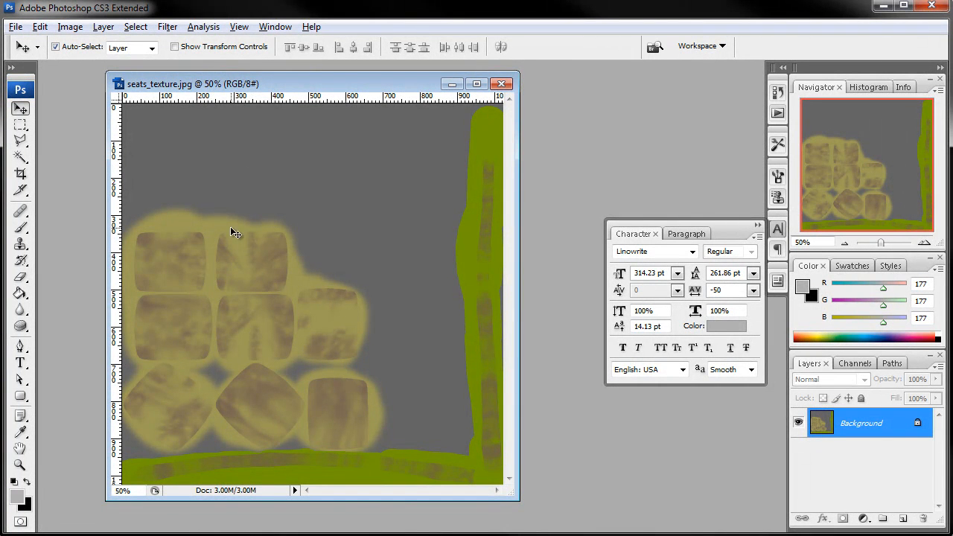
{"action": "left_click", "coordinate": [103, 26]}
{"action": "mouse_move", "coordinate": [70, 26]}
{"action": "mouse_move", "coordinate": [93, 64]}
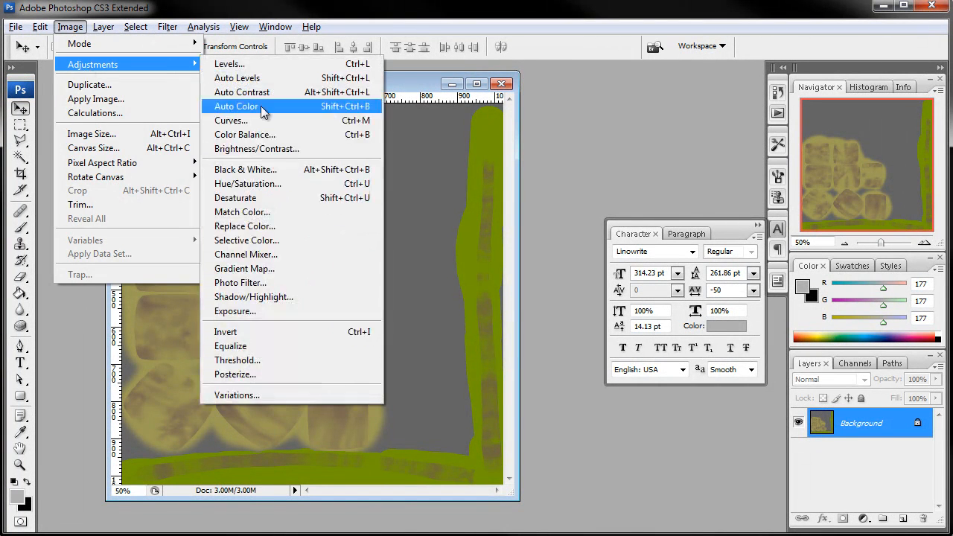
{"action": "left_click", "coordinate": [262, 184]}
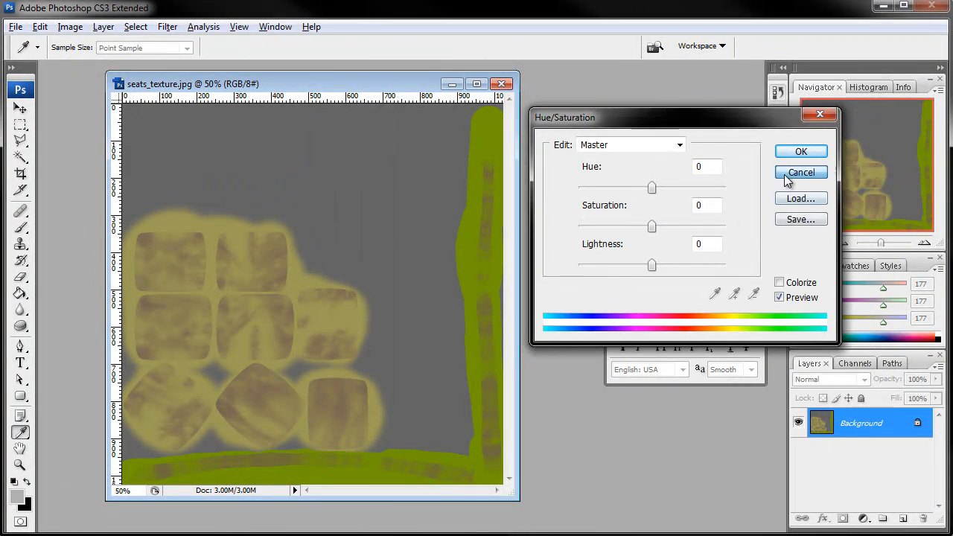
{"action": "left_click", "coordinate": [794, 176]}
Desaturate the seats texture.
{"action": "left_click", "coordinate": [70, 26]}
{"action": "mouse_move", "coordinate": [93, 64]}
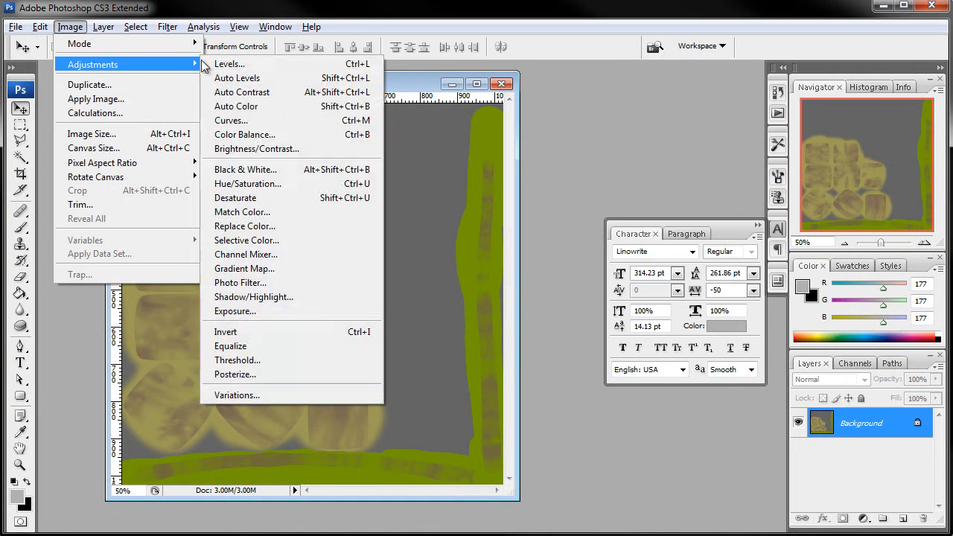
{"action": "left_click", "coordinate": [250, 197]}
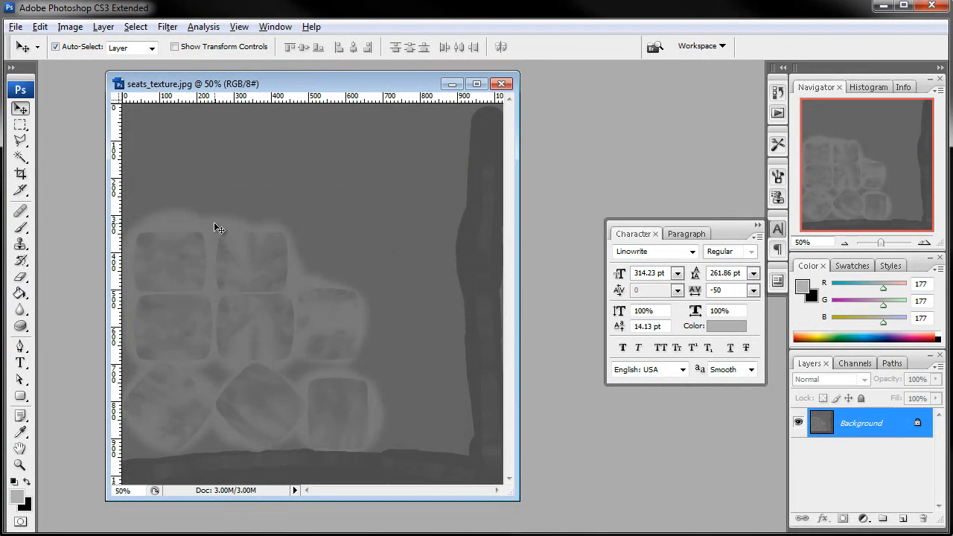
Invert the desaturated seats texture.
{"action": "left_click", "coordinate": [70, 26]}
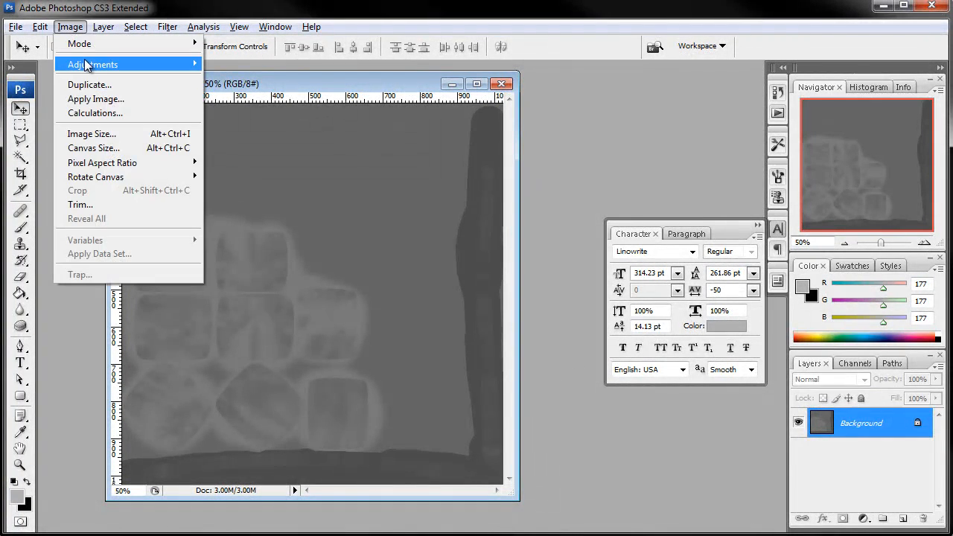
{"action": "mouse_move", "coordinate": [138, 67]}
{"action": "left_click", "coordinate": [234, 333]}
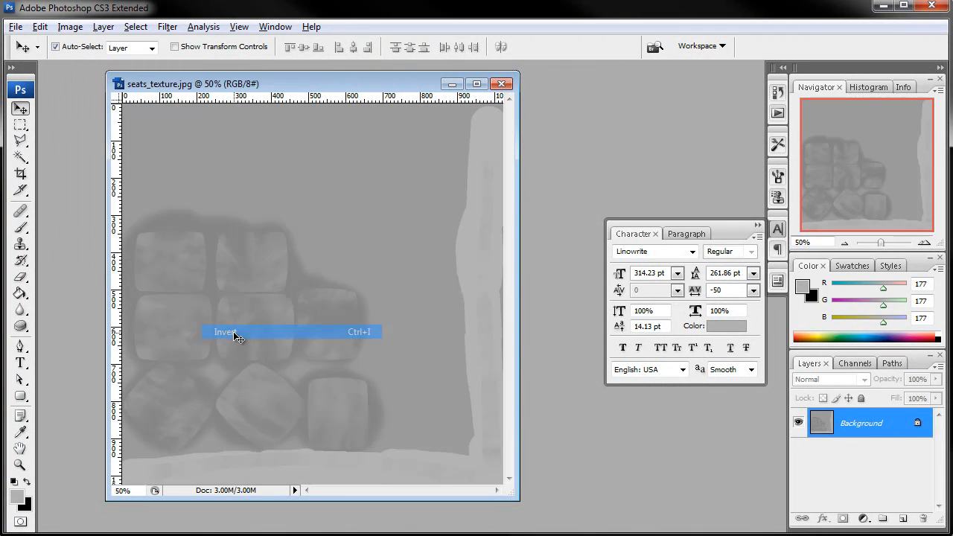
Adjust the inverted seats image with legacy Brightness/Contrast, raising the contrast and lowering the brightness.
{"action": "left_click", "coordinate": [70, 26]}
{"action": "mouse_move", "coordinate": [112, 64]}
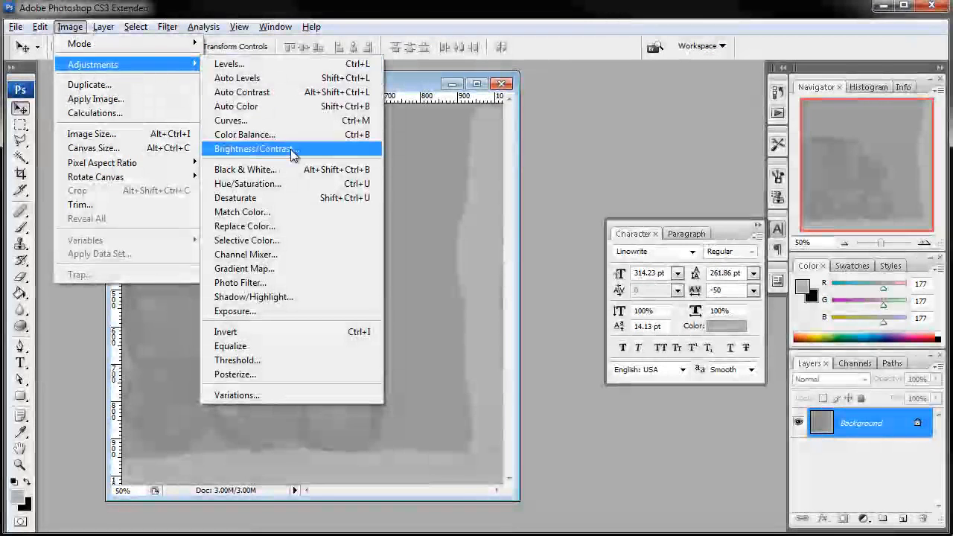
{"action": "left_click", "coordinate": [276, 150]}
{"action": "left_click", "coordinate": [578, 187]}
{"action": "left_click_drag", "start_coordinate": [478, 187], "coordinate": [506, 186]}
{"action": "left_click_drag", "start_coordinate": [477, 144], "coordinate": [461, 145]}
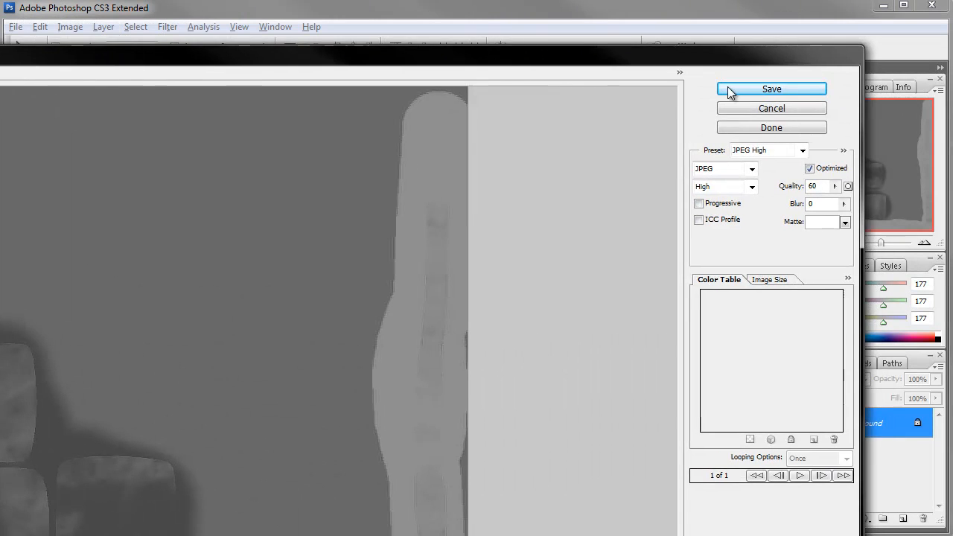
Export the seats map for web as seats_bump2.jpg in the textures folder, and close seats_texture.jpg without saving changes.
{"action": "left_click", "coordinate": [749, 91]}
{"action": "left_click_drag", "start_coordinate": [855, 190], "coordinate": [864, 342]}
{"action": "left_click_drag", "start_coordinate": [699, 100], "coordinate": [691, 24]}
{"action": "left_click", "coordinate": [670, 344]}
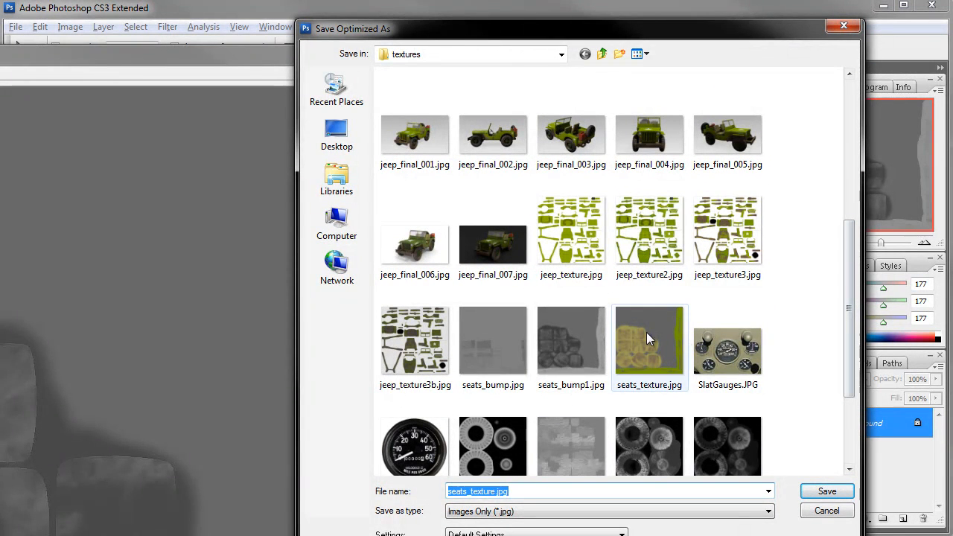
{"action": "left_click", "coordinate": [490, 355]}
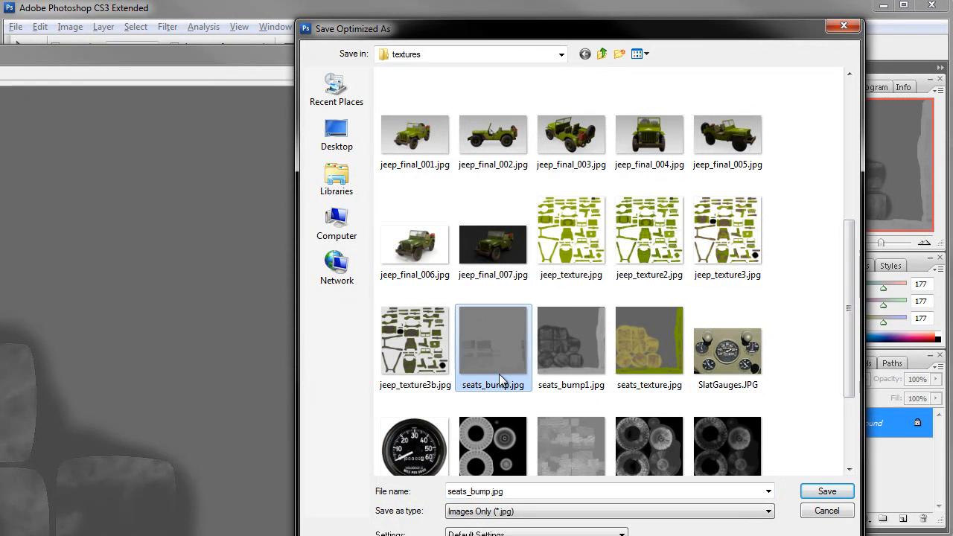
{"action": "left_click", "coordinate": [543, 388]}
{"action": "left_click", "coordinate": [492, 491]}
{"action": "left_click", "coordinate": [493, 491]}
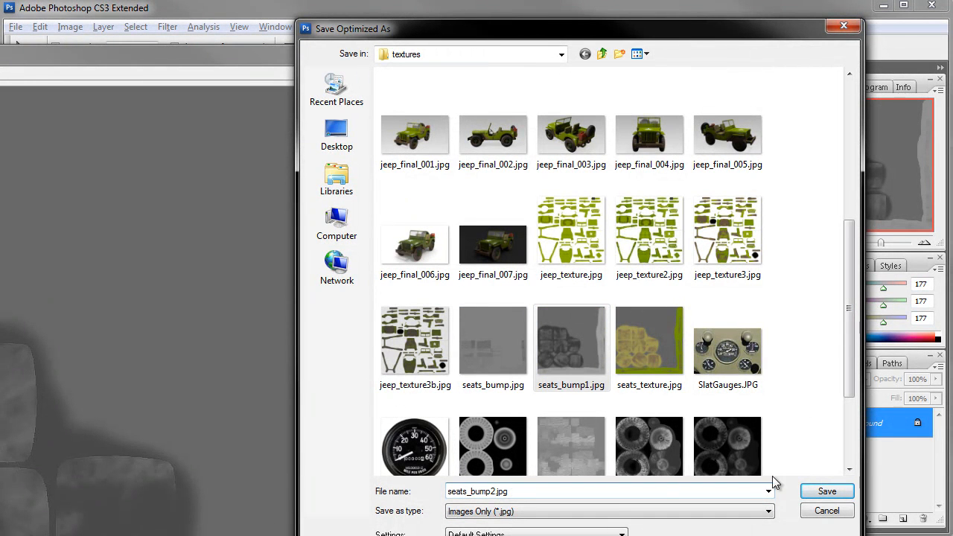
{"action": "left_click", "coordinate": [827, 492]}
{"action": "left_click", "coordinate": [502, 84]}
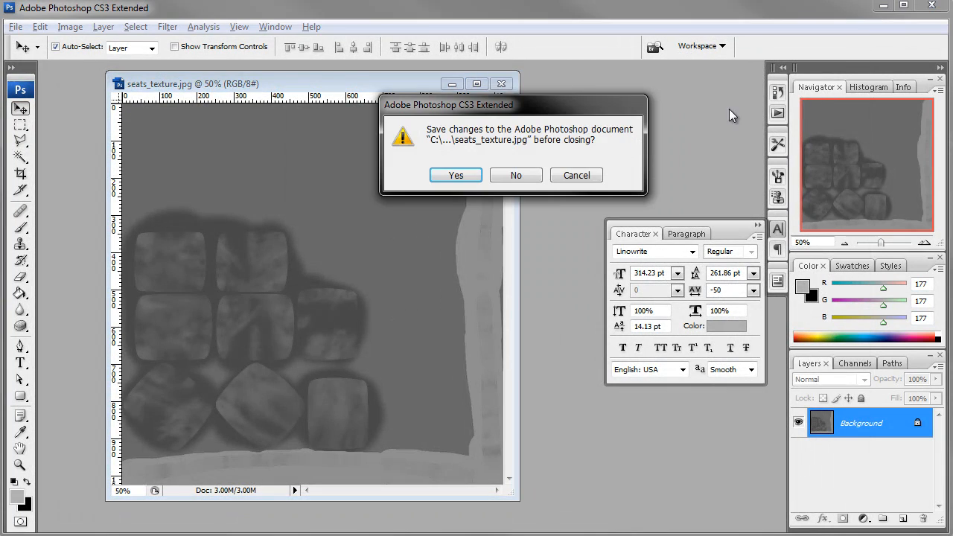
{"action": "left_click", "coordinate": [516, 175]}
Switch to Blender with the jeep_15.blend scene and change the render engine to Cycles Render.
{"action": "left_click", "coordinate": [883, 6]}
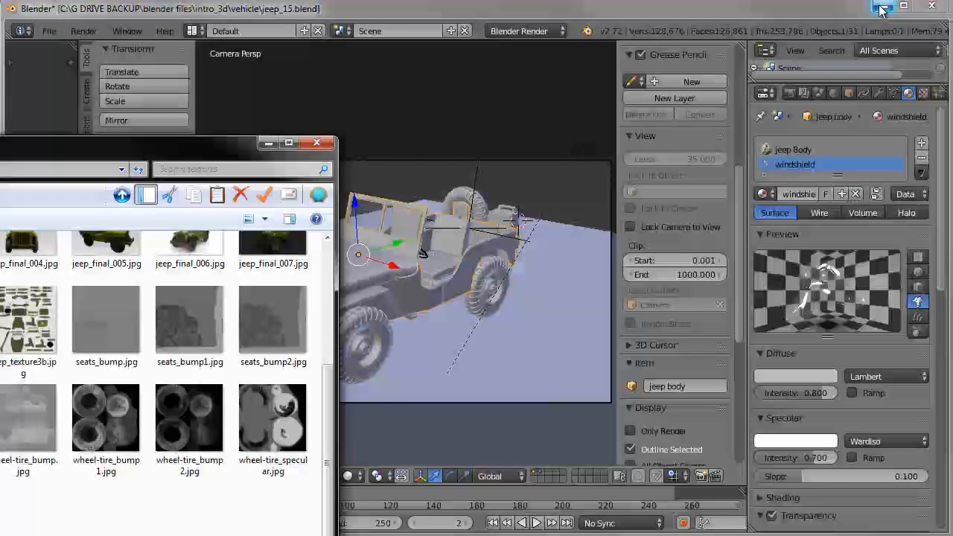
{"action": "left_click", "coordinate": [269, 142]}
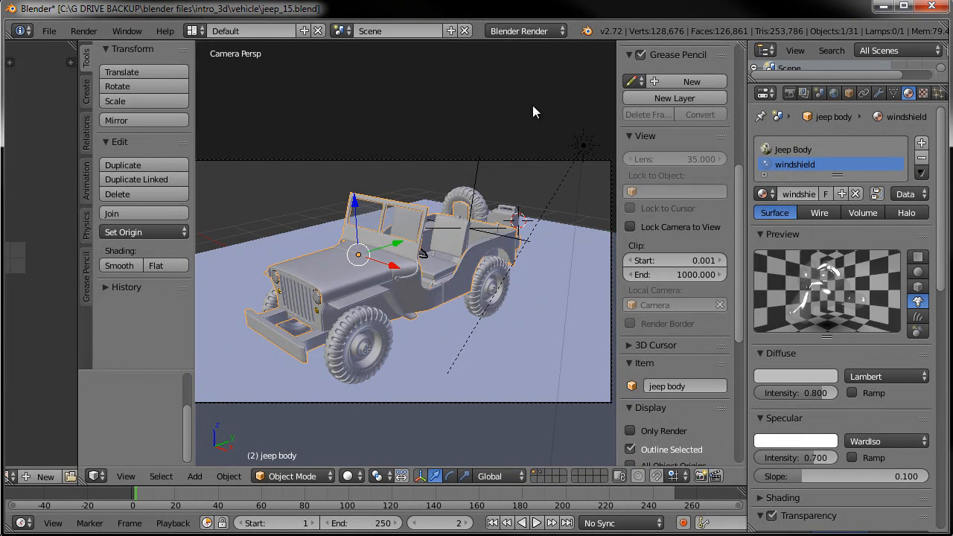
{"action": "left_click", "coordinate": [547, 29]}
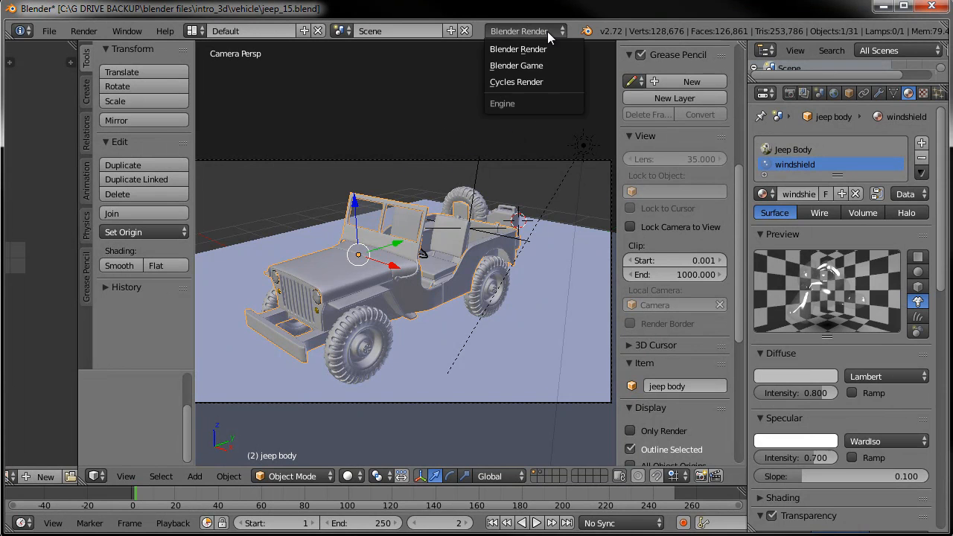
{"action": "left_click", "coordinate": [530, 84]}
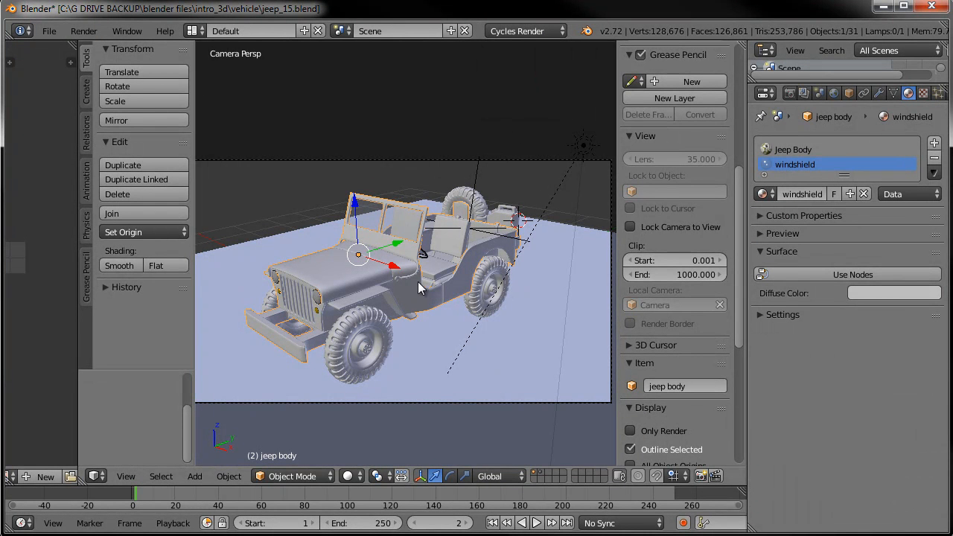
Set the camera viewport to Rendered shading and widen the image editor area beside it.
{"action": "left_click", "coordinate": [349, 477]}
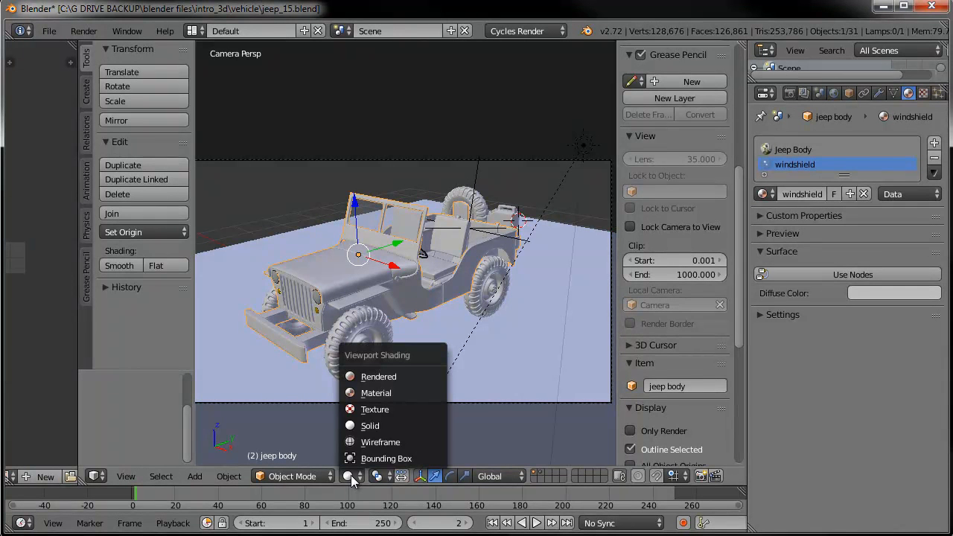
{"action": "left_click", "coordinate": [374, 376]}
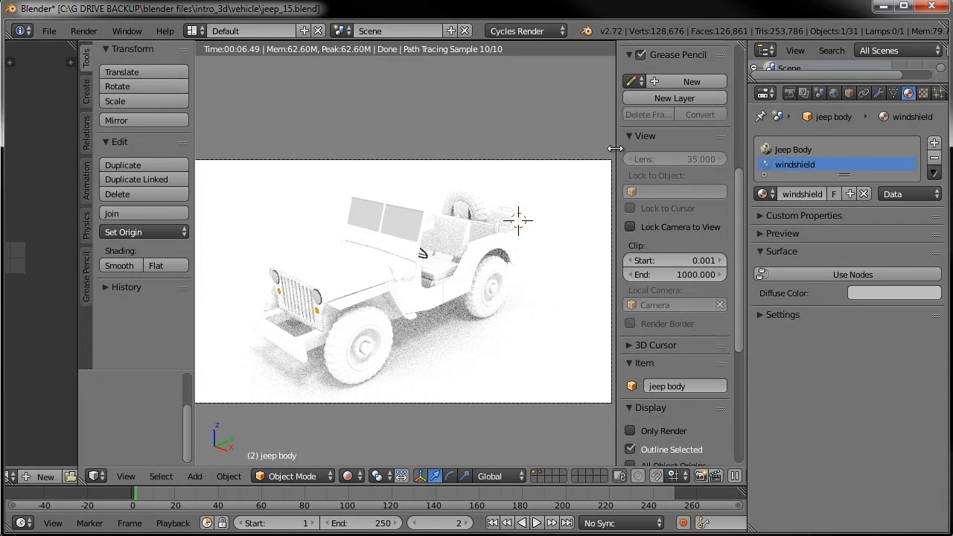
{"action": "left_click_drag", "start_coordinate": [615, 148], "coordinate": [619, 147]}
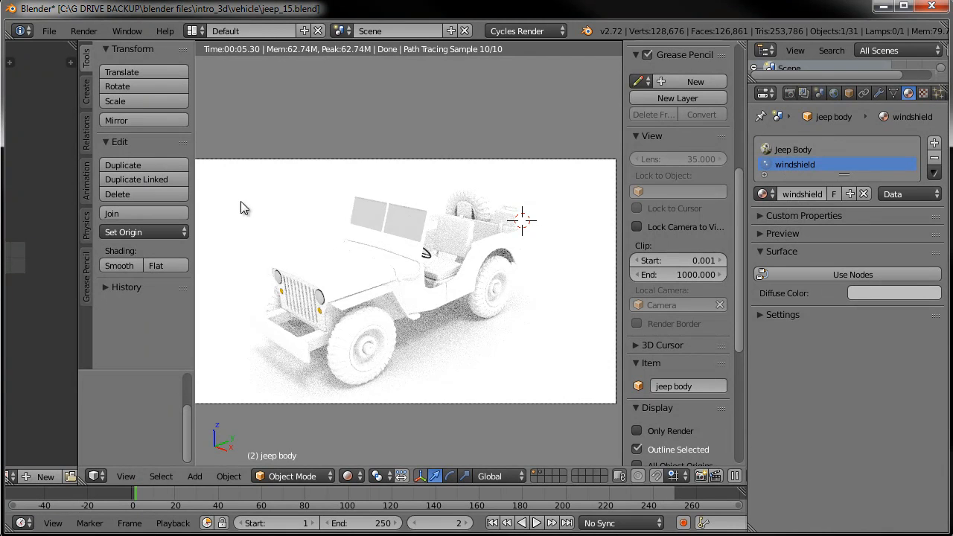
{"action": "left_click_drag", "start_coordinate": [82, 85], "coordinate": [196, 85]}
{"action": "left_click_drag", "start_coordinate": [305, 106], "coordinate": [280, 107]}
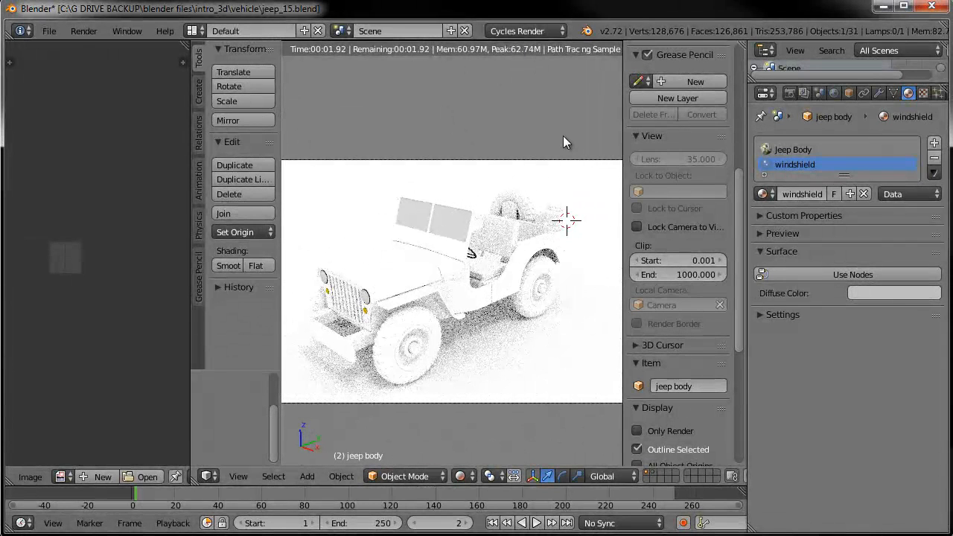
Select the ground plane that uses the shadows only material and rename the object to floor.
{"action": "right_click", "coordinate": [514, 285]}
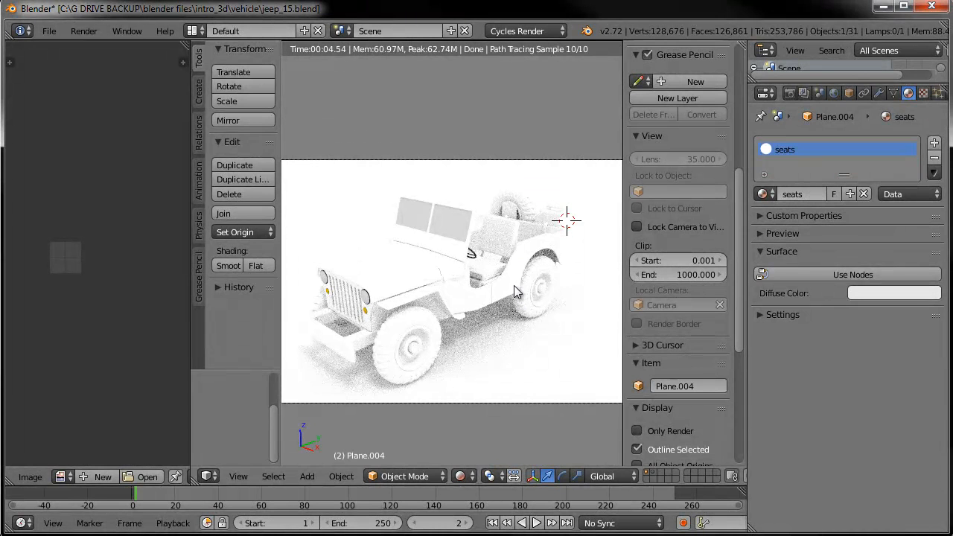
{"action": "right_click", "coordinate": [436, 273]}
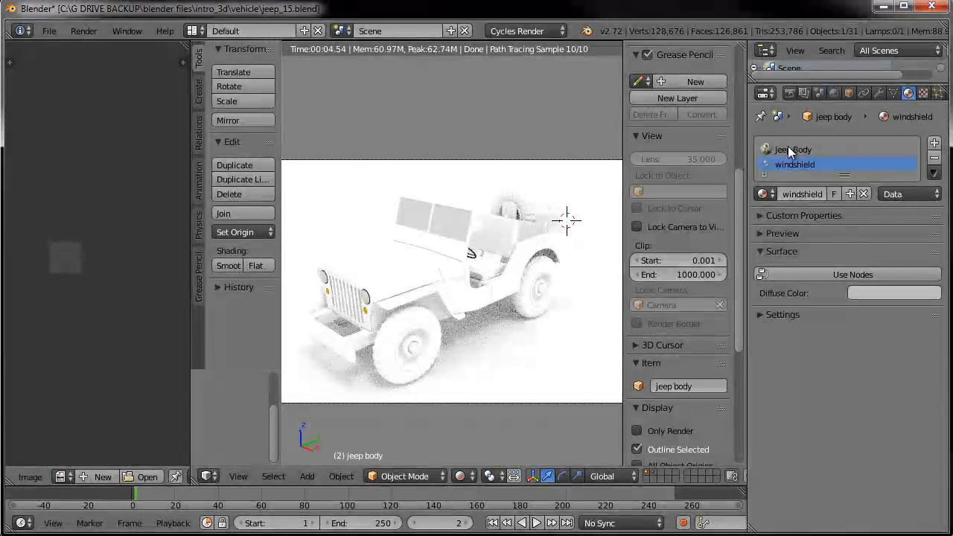
{"action": "right_click", "coordinate": [449, 280]}
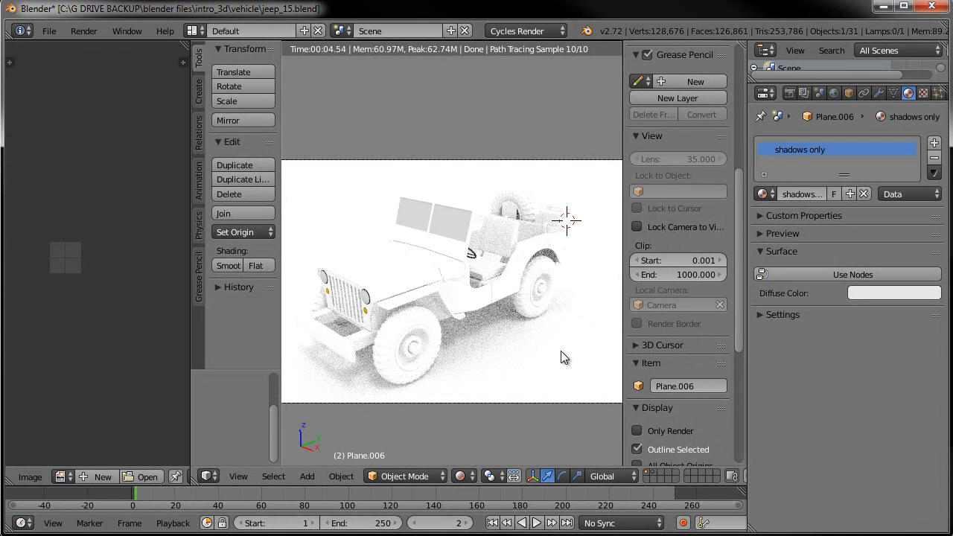
{"action": "left_click", "coordinate": [699, 385]}
{"action": "key", "text": "BackSpace"}
{"action": "type", "text": "floor"}
{"action": "key", "text": "Return"}
Select the jeep's seats object and rename it to seats.
{"action": "right_click", "coordinate": [495, 237]}
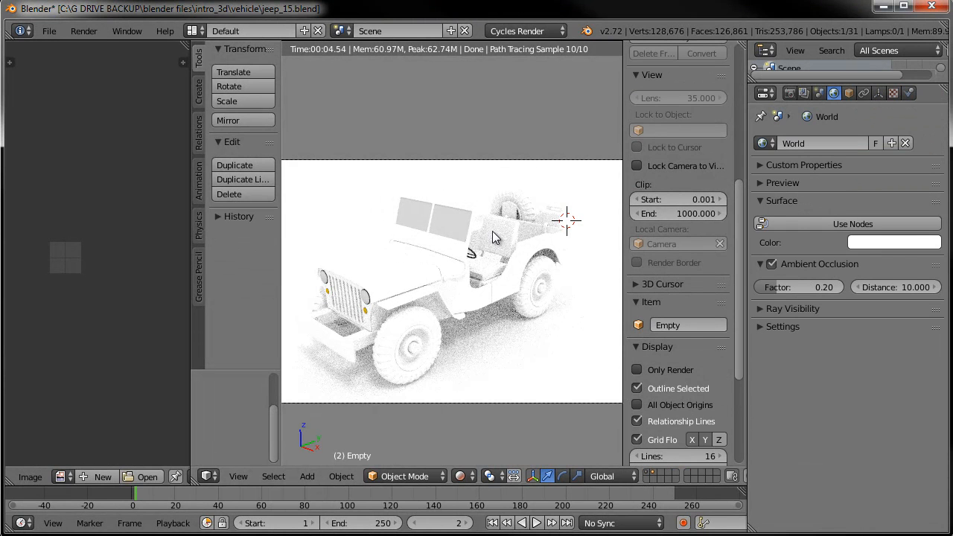
{"action": "left_click", "coordinate": [674, 325]}
{"action": "right_click", "coordinate": [522, 269]}
{"action": "right_click", "coordinate": [488, 274]}
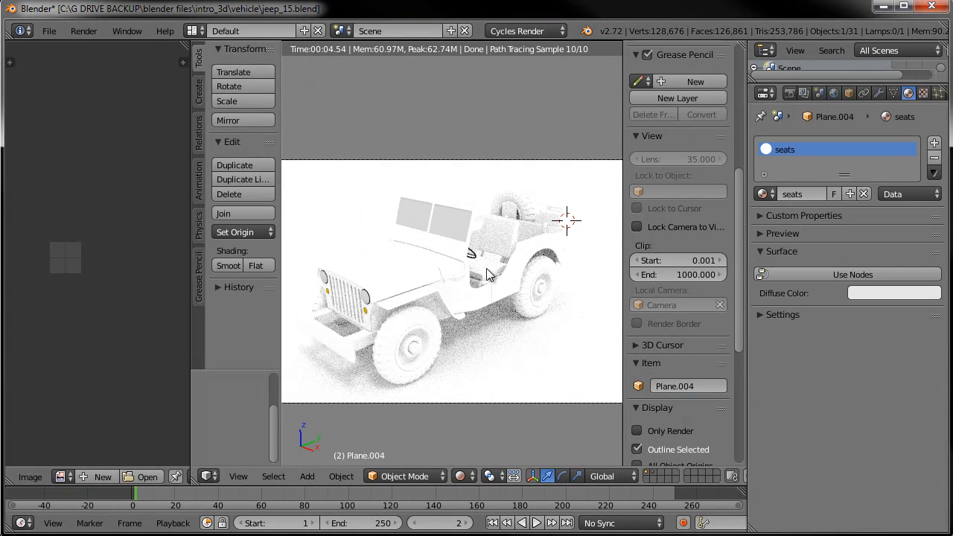
{"action": "left_click", "coordinate": [679, 386]}
{"action": "type", "text": "seats"}
{"action": "key", "text": "Return"}
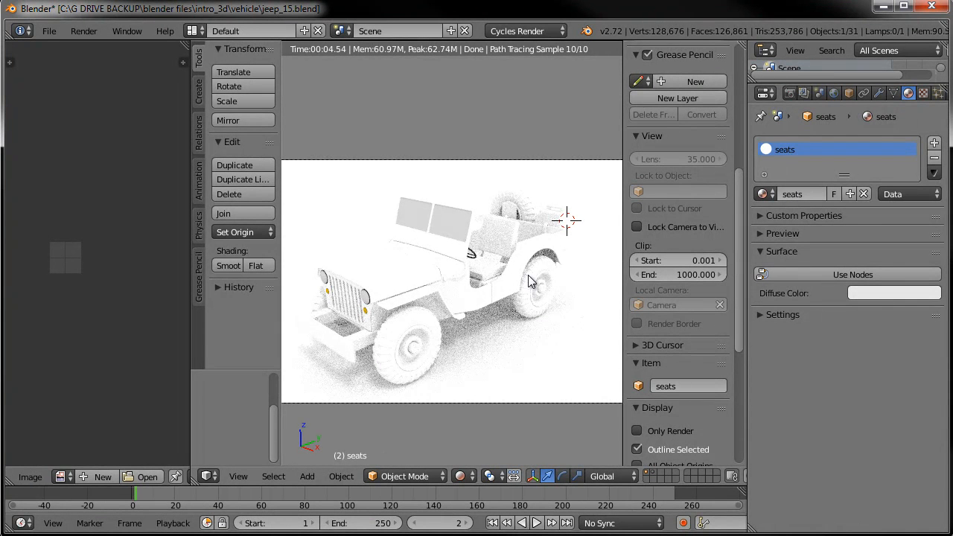
Enable nodes for the Jeep Body material on the jeep body object.
{"action": "right_click", "coordinate": [399, 277]}
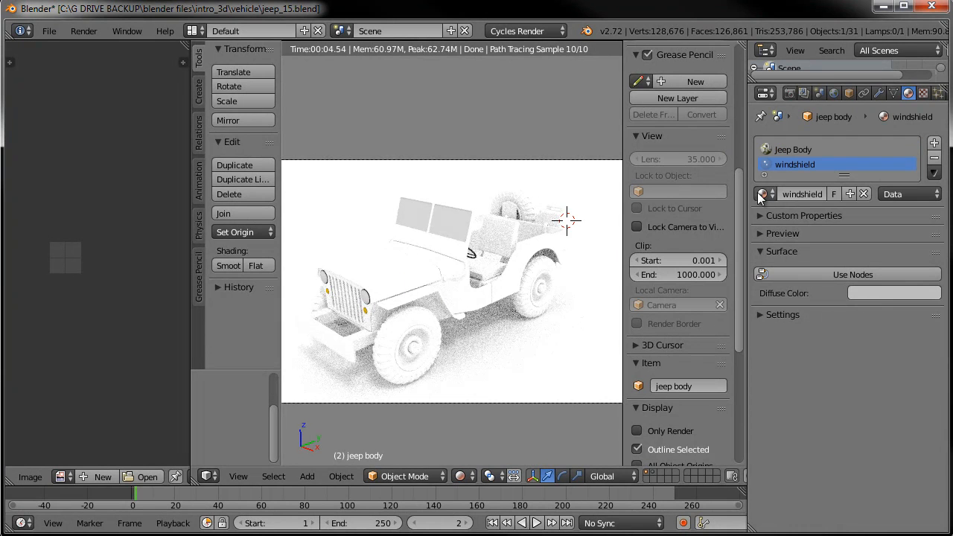
{"action": "left_click", "coordinate": [791, 149]}
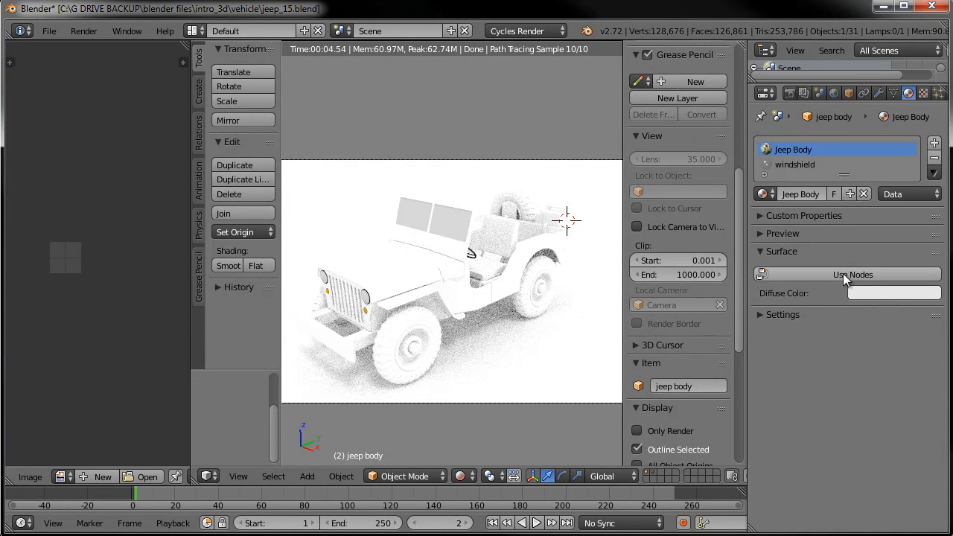
{"action": "left_click", "coordinate": [817, 273]}
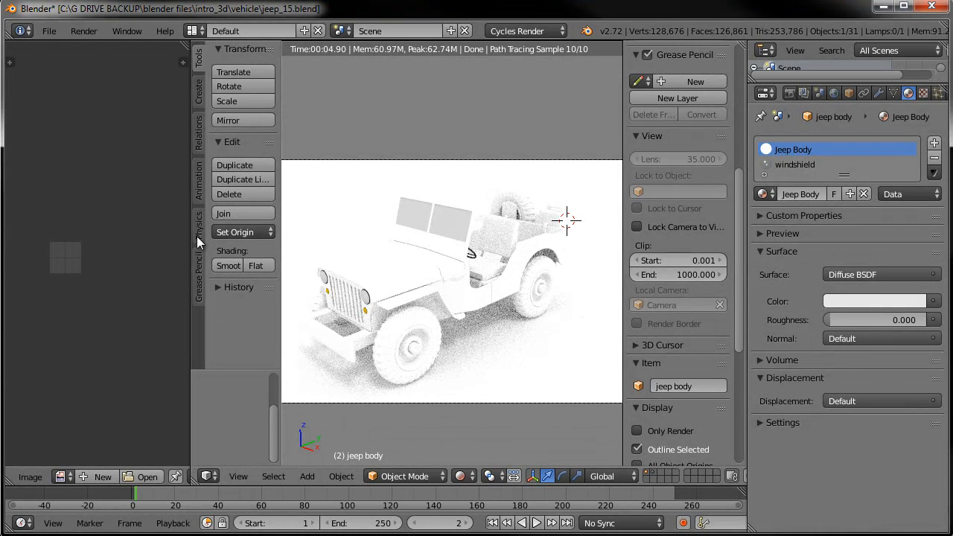
Widen the image editor area further and hide the 3D viewport's properties sidebar and tool shelf.
{"action": "left_click_drag", "start_coordinate": [190, 242], "coordinate": [238, 245]}
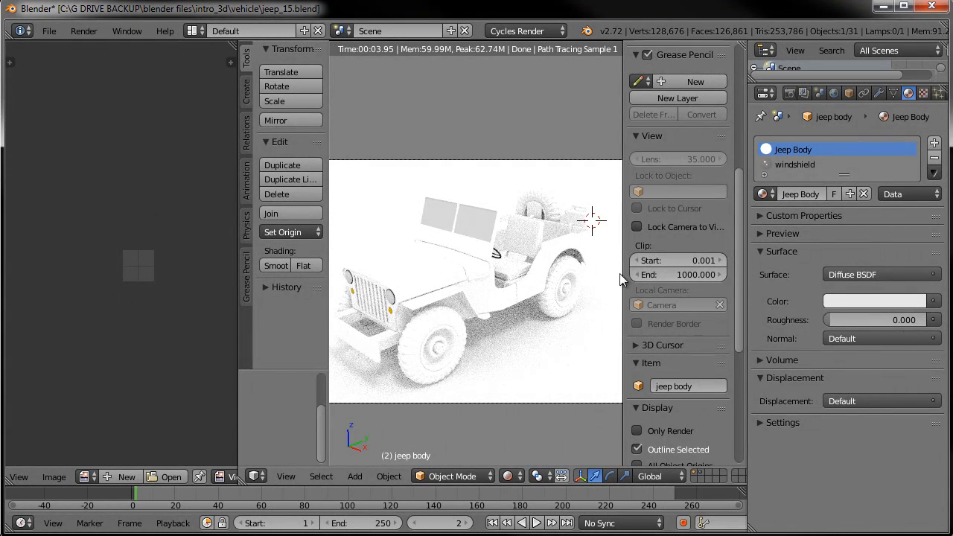
{"action": "key", "text": "n"}
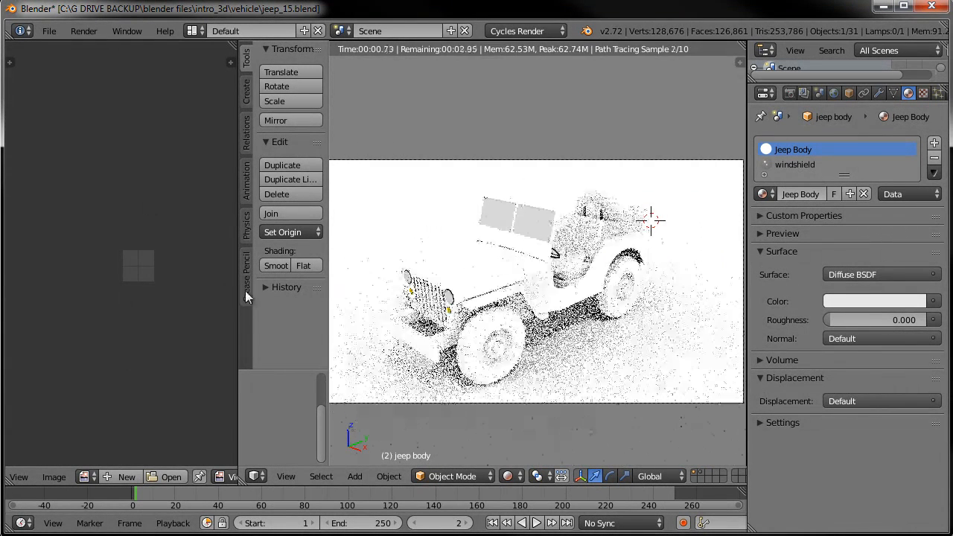
{"action": "left_click_drag", "start_coordinate": [243, 294], "coordinate": [262, 294]}
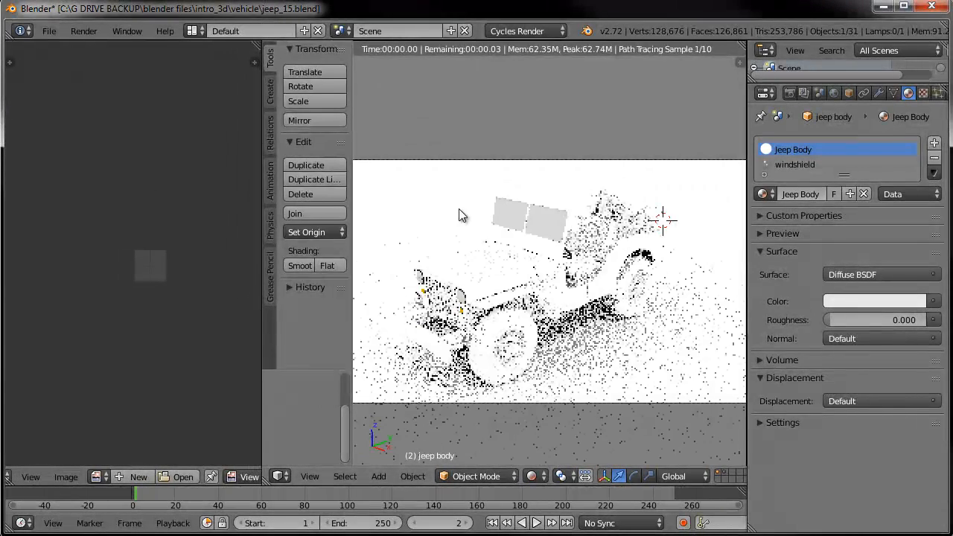
{"action": "key", "text": "t"}
{"action": "left_click_drag", "start_coordinate": [261, 253], "coordinate": [335, 256]}
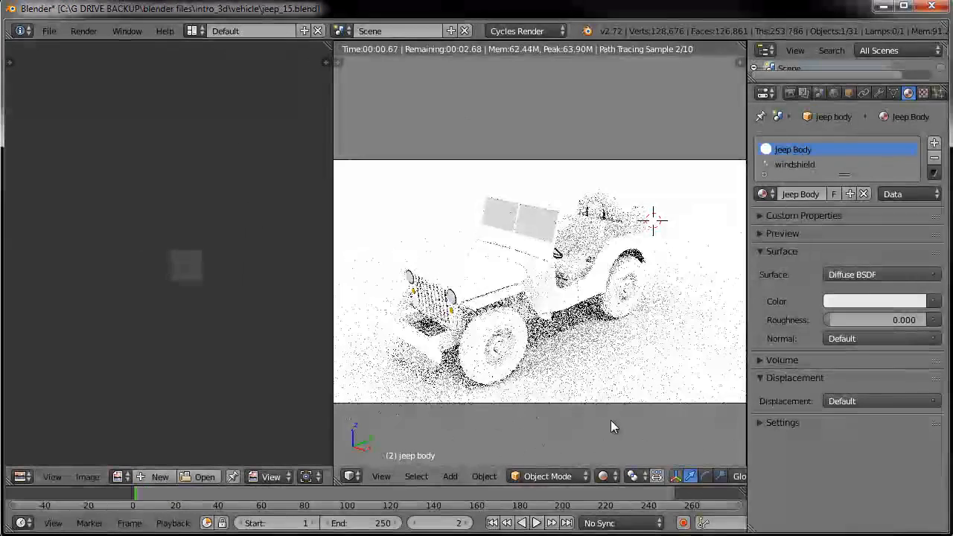
Start the Screencast Keys display in the 3D viewport, leaving the properties sidebar hidden.
{"action": "key", "text": "n"}
{"action": "scroll", "coordinate": [658, 351], "scroll_direction": "down", "scroll_amount": 8}
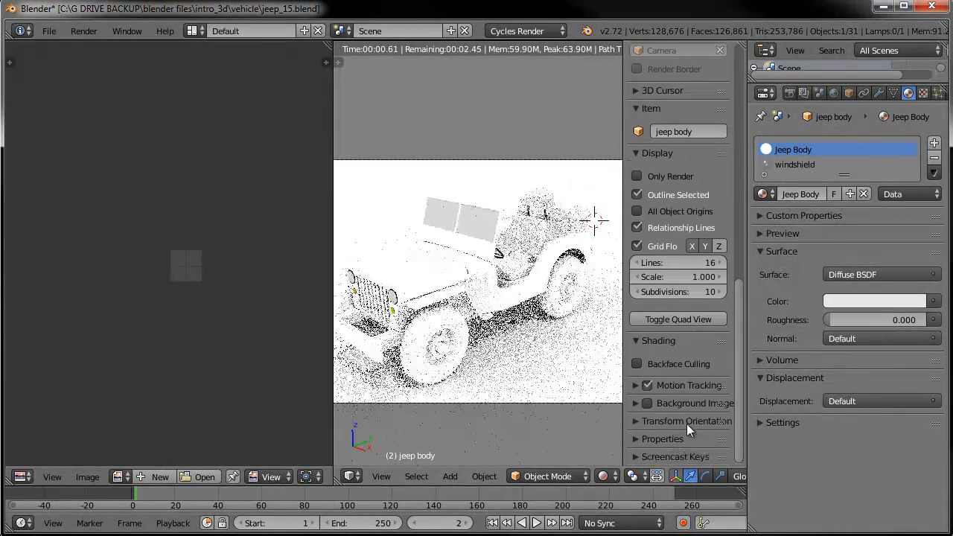
{"action": "scroll", "coordinate": [692, 424], "scroll_direction": "down", "scroll_amount": 3}
{"action": "left_click", "coordinate": [671, 451]}
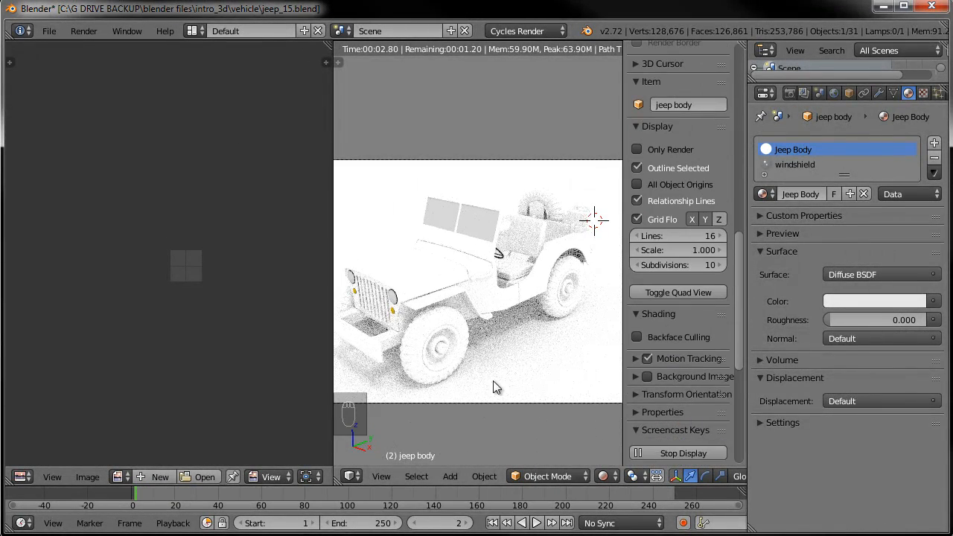
{"action": "key", "text": "n"}
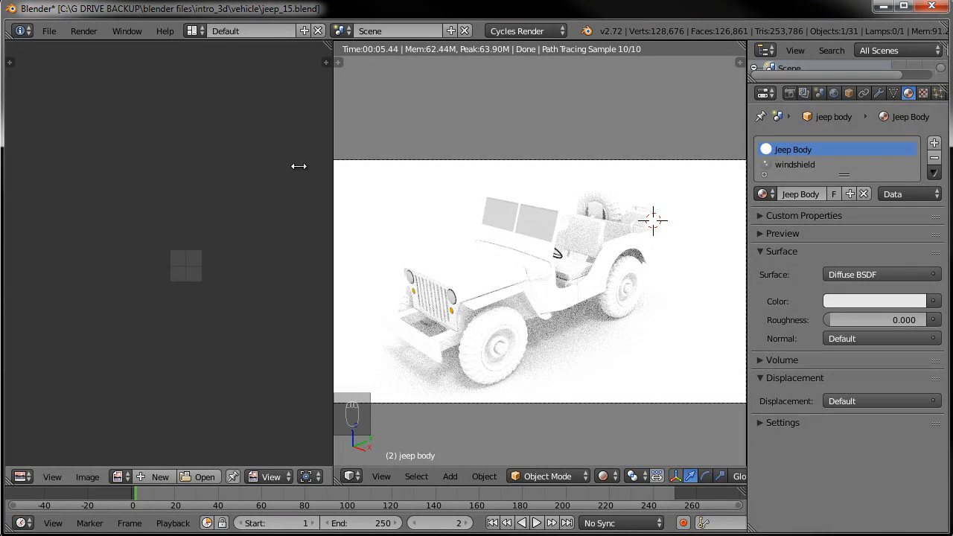
Widen the image editor area slightly and change it to the Node Editor.
{"action": "left_click_drag", "start_coordinate": [334, 200], "coordinate": [346, 198]}
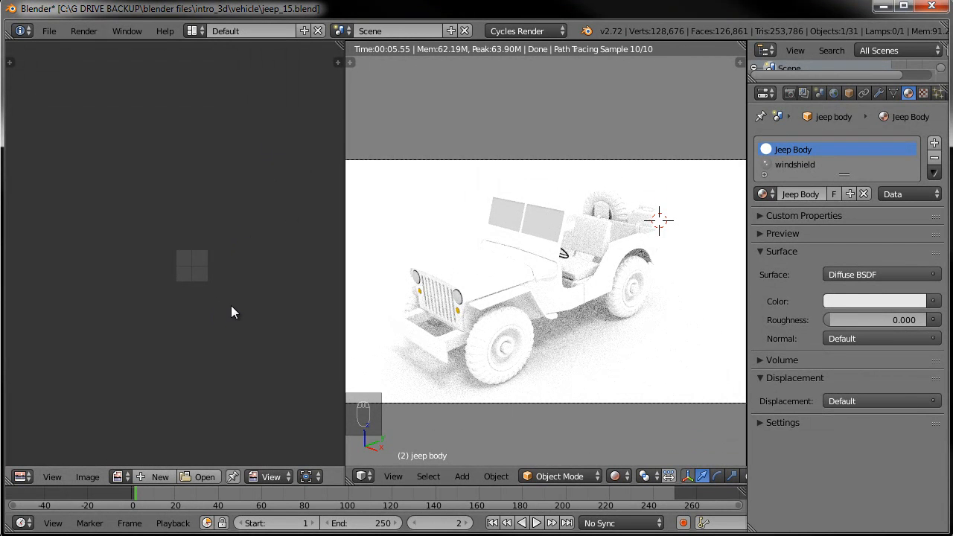
{"action": "left_click", "coordinate": [22, 477]}
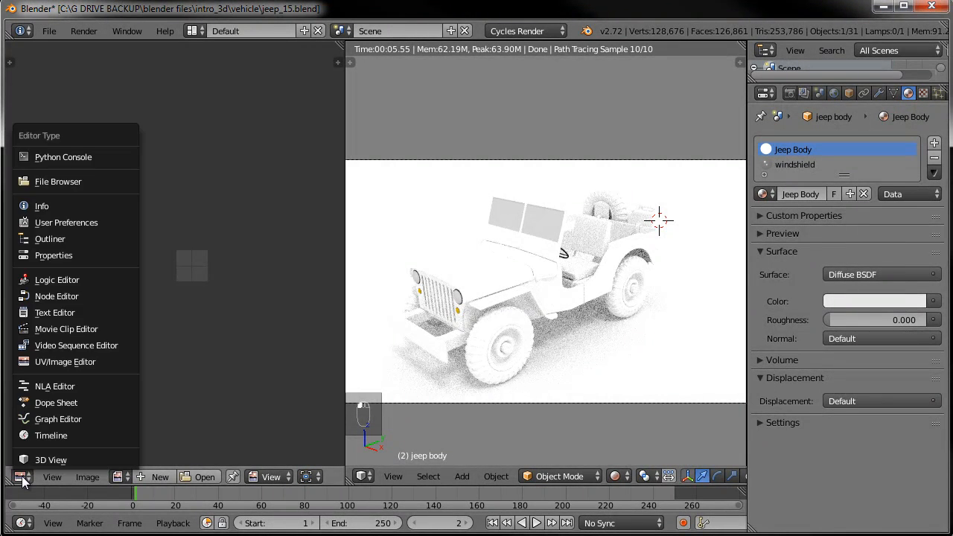
{"action": "left_click", "coordinate": [75, 296]}
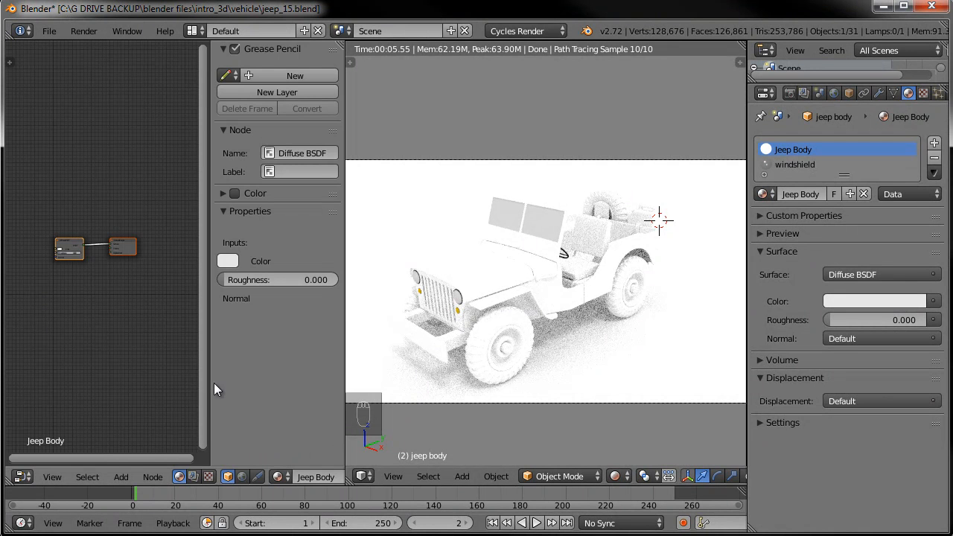
Hide the Node Editor's properties sidebar and widen the editor slightly, keeping the Diffuse BSDF and Material Output nodes in view.
{"action": "left_click_drag", "start_coordinate": [211, 371], "coordinate": [248, 370]}
{"action": "key", "text": "Home"}
{"action": "scroll", "coordinate": [127, 268], "scroll_direction": "up", "scroll_amount": 5}
{"action": "mouse_move", "coordinate": [108, 270]}
{"action": "middle_mouse_down"}
{"action": "mouse_move", "coordinate": [139, 279]}
{"action": "mouse_move", "coordinate": [121, 283]}
{"action": "mouse_move", "coordinate": [127, 270]}
{"action": "middle_mouse_up"}
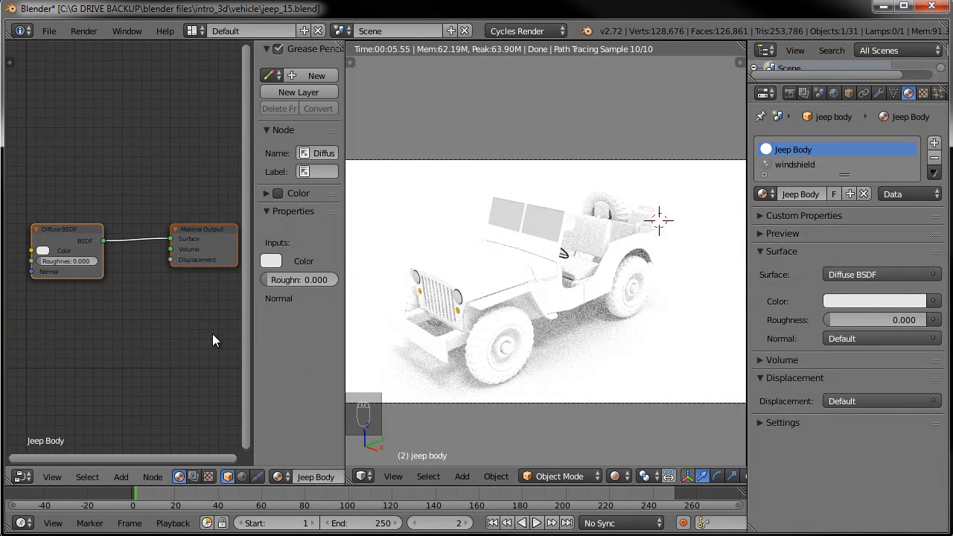
{"action": "key", "text": "n"}
{"action": "left_click_drag", "start_coordinate": [339, 330], "coordinate": [353, 328]}
{"action": "middle_click_drag", "start_coordinate": [261, 328], "coordinate": [287, 315]}
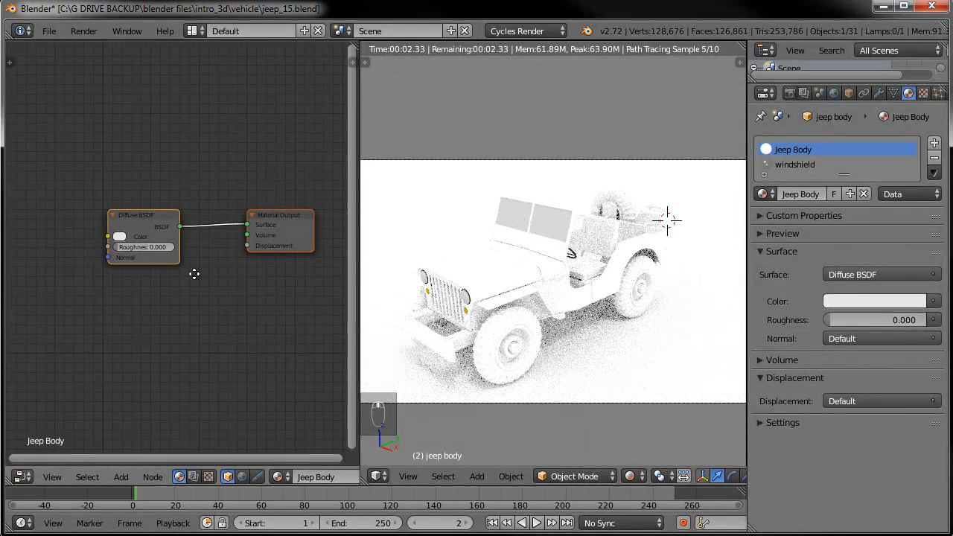
{"action": "middle_click_drag", "start_coordinate": [207, 264], "coordinate": [192, 278]}
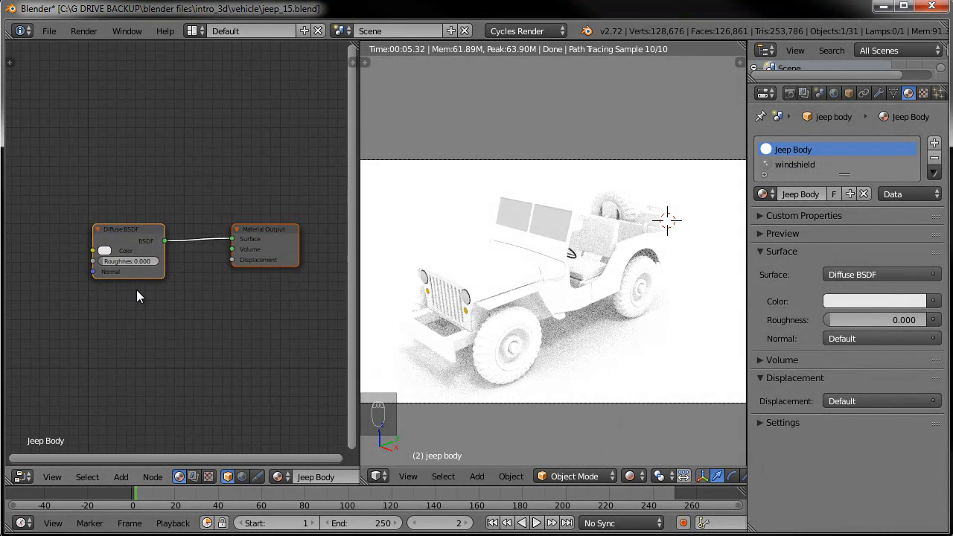
Try a bright green color on the Diffuse BSDF node and return it to a near-white tint.
{"action": "left_click", "coordinate": [105, 251]}
{"action": "left_click", "coordinate": [111, 141]}
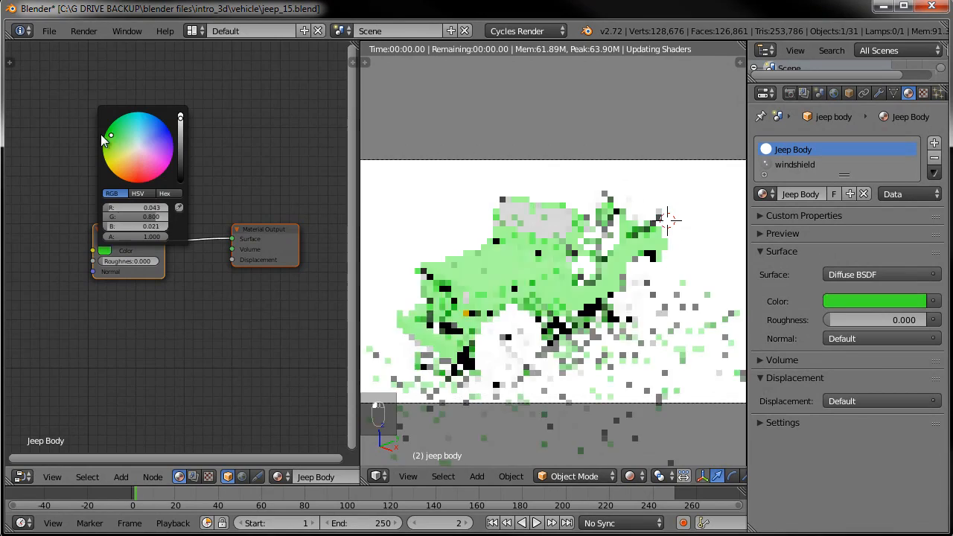
{"action": "left_click", "coordinate": [105, 250]}
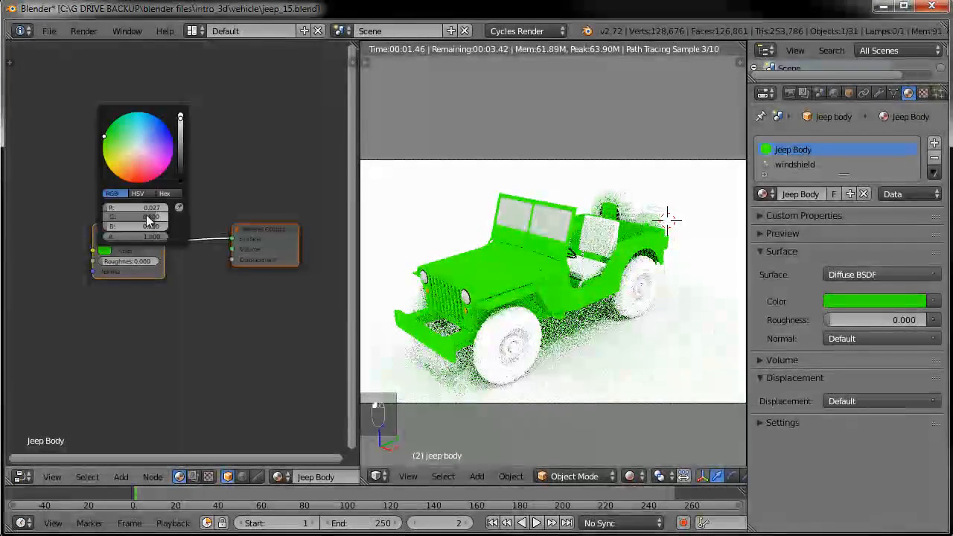
{"action": "left_click", "coordinate": [140, 148]}
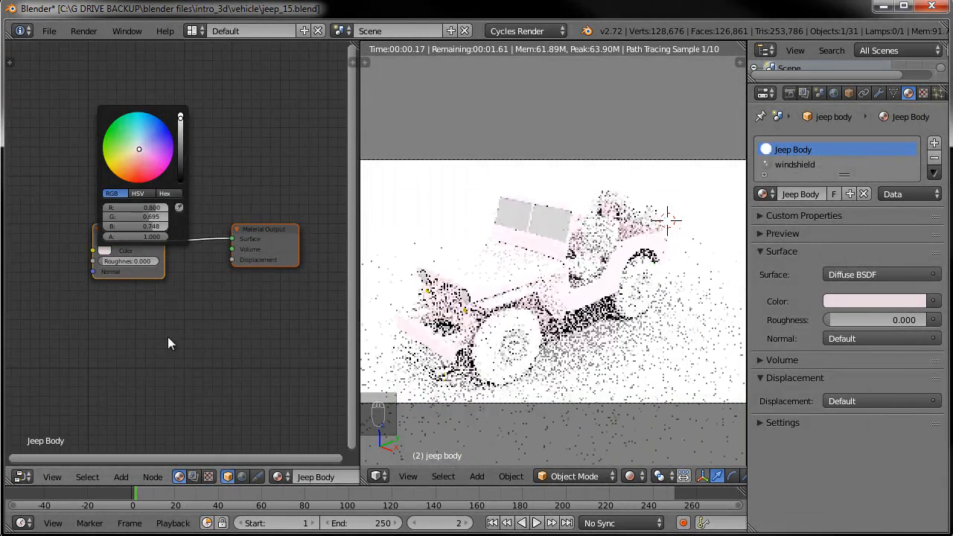
{"action": "key", "text": "Home"}
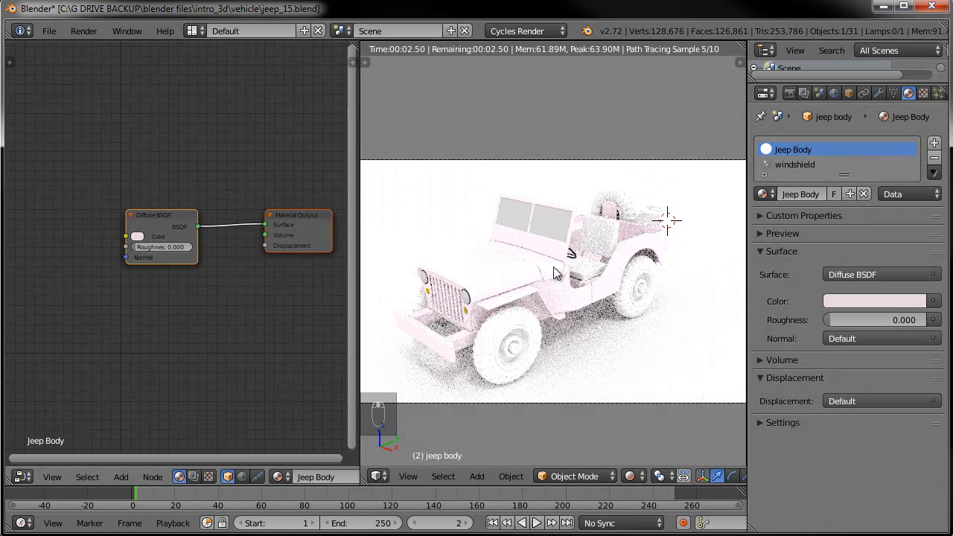
Add an Image Texture node before the Diffuse BSDF and link its Color output to the Diffuse BSDF's Color input.
{"action": "left_click", "coordinate": [121, 477]}
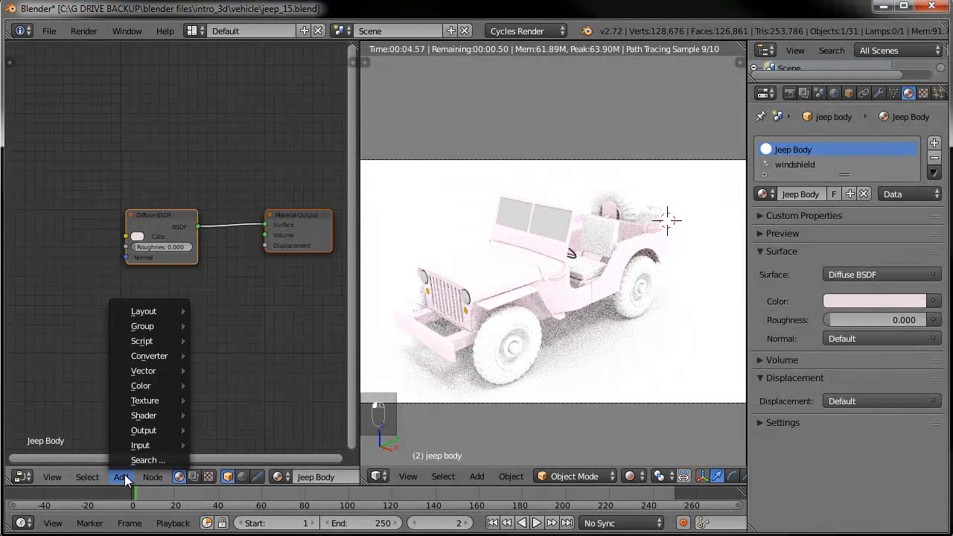
{"action": "mouse_move", "coordinate": [161, 400]}
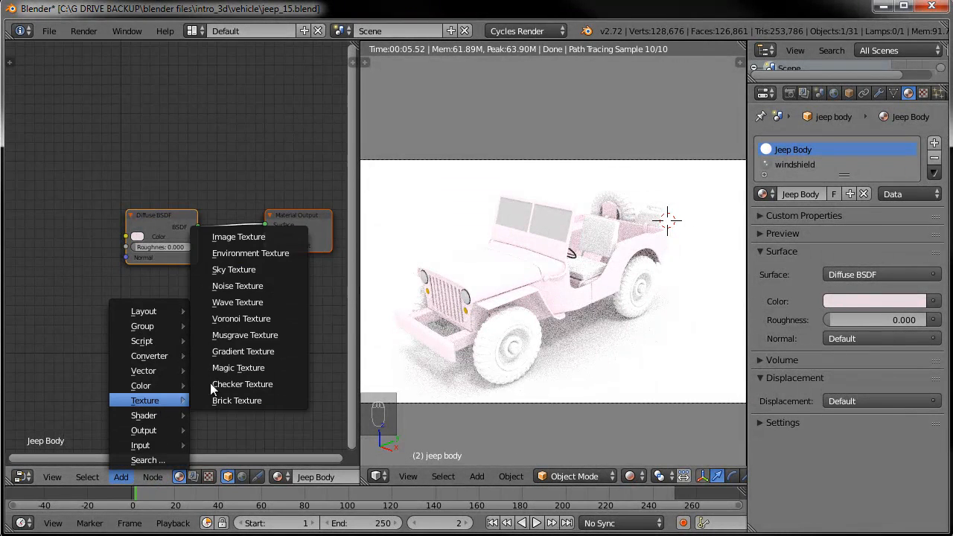
{"action": "left_click", "coordinate": [242, 237]}
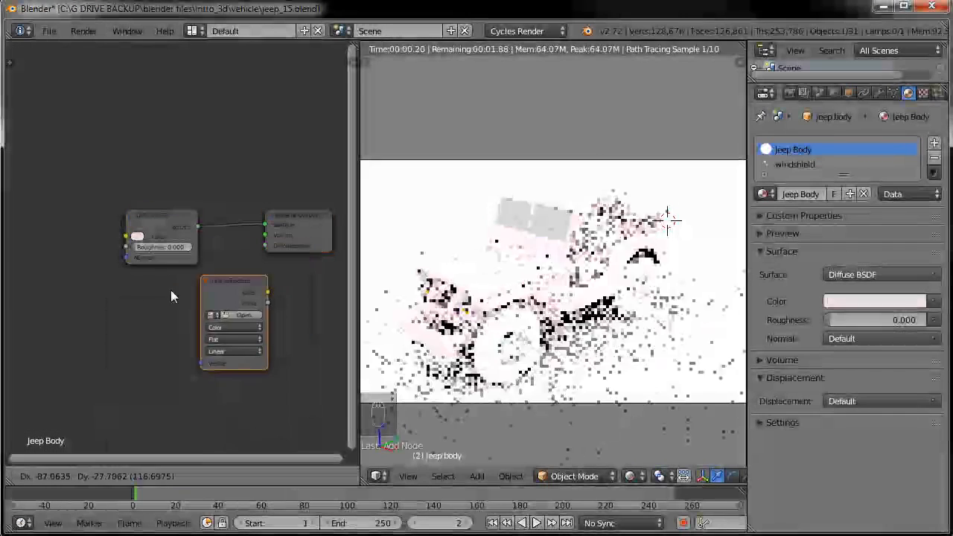
{"action": "left_click", "coordinate": [30, 230]}
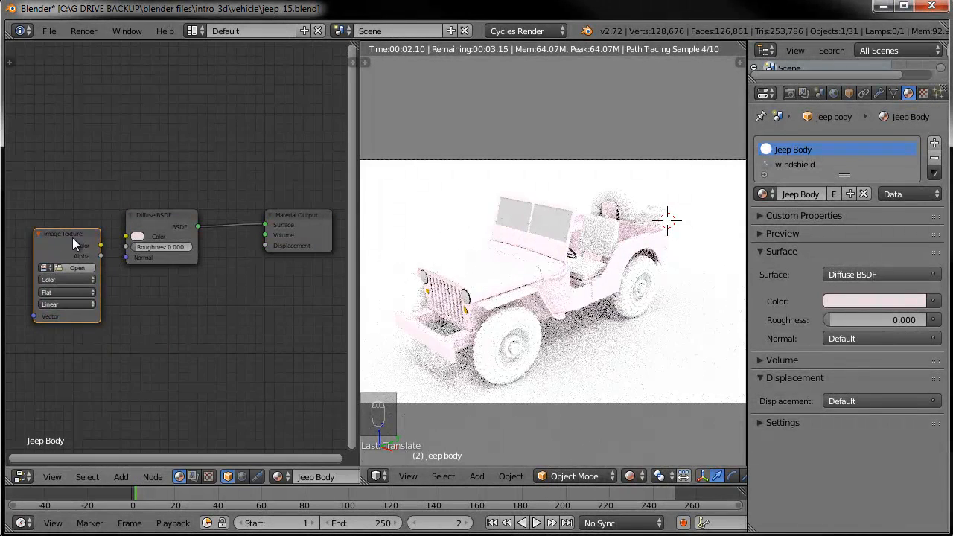
{"action": "left_click_drag", "start_coordinate": [91, 244], "coordinate": [81, 238]}
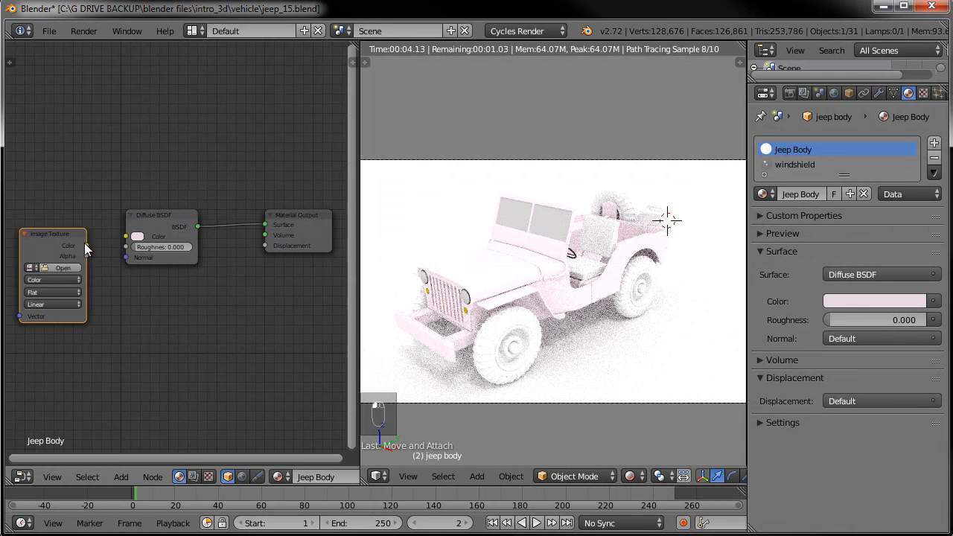
{"action": "left_click_drag", "start_coordinate": [86, 245], "coordinate": [126, 236]}
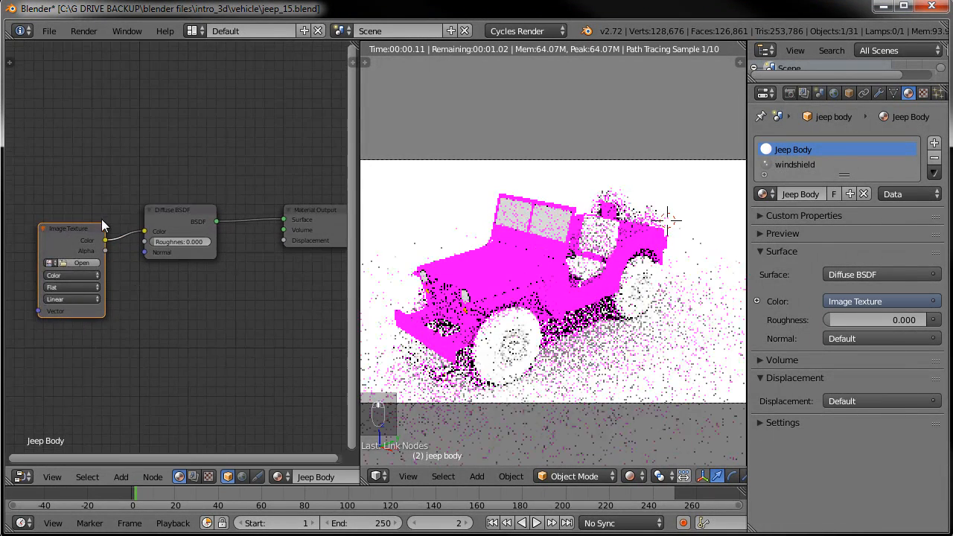
Load jeep_texture3b.jpg from the textures folder into the Image Texture node, browsing the files as thumbnails.
{"action": "middle_click_drag", "start_coordinate": [181, 325], "coordinate": [208, 319]}
{"action": "left_click", "coordinate": [94, 258]}
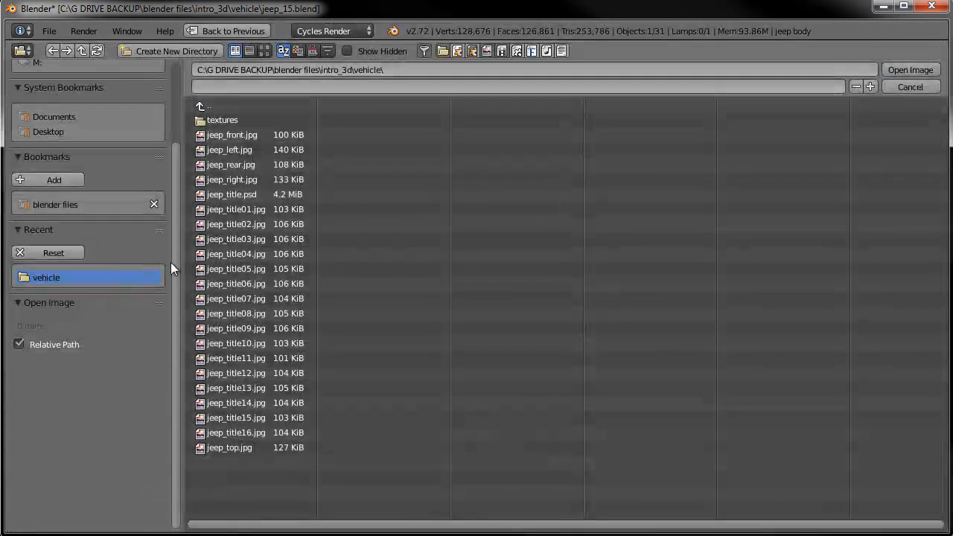
{"action": "left_click", "coordinate": [224, 120]}
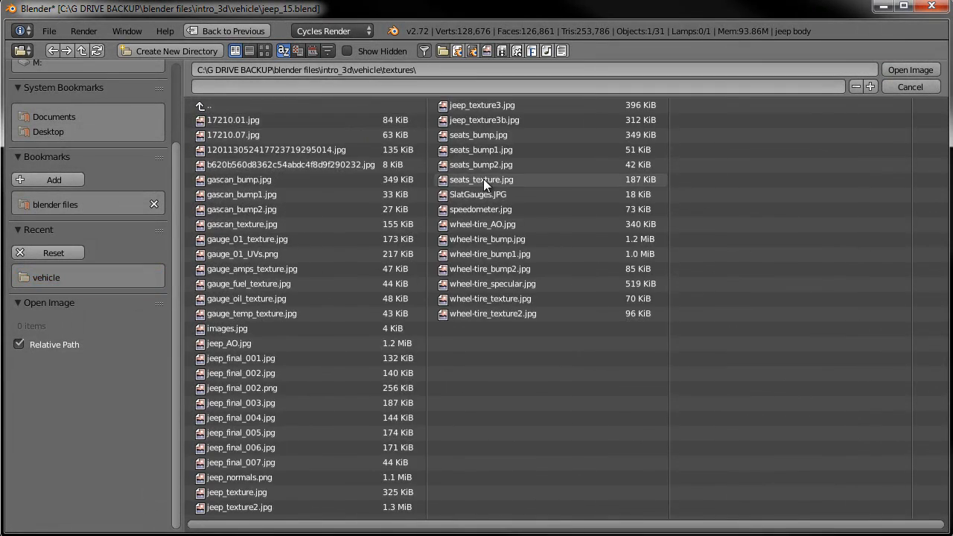
{"action": "left_click", "coordinate": [268, 50]}
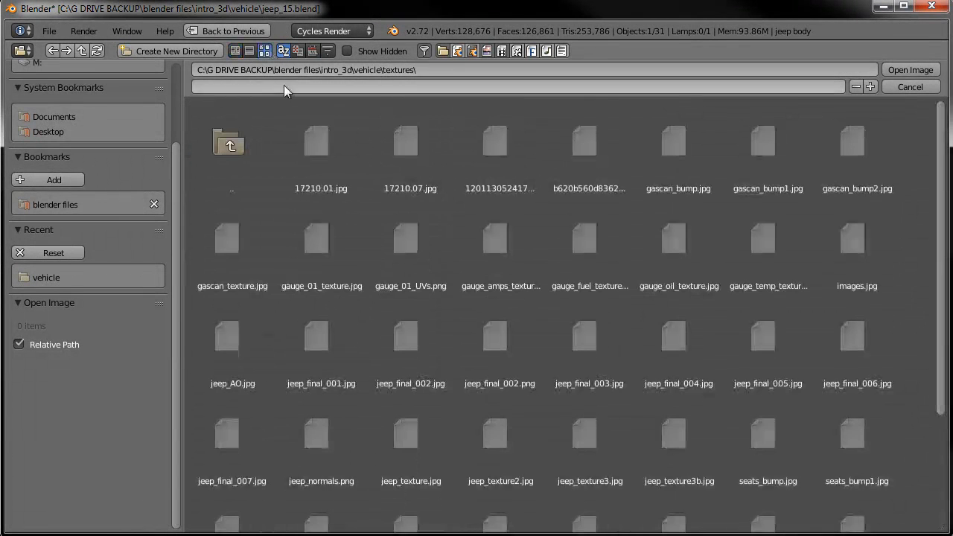
{"action": "scroll", "coordinate": [499, 259], "scroll_direction": "down", "scroll_amount": 5}
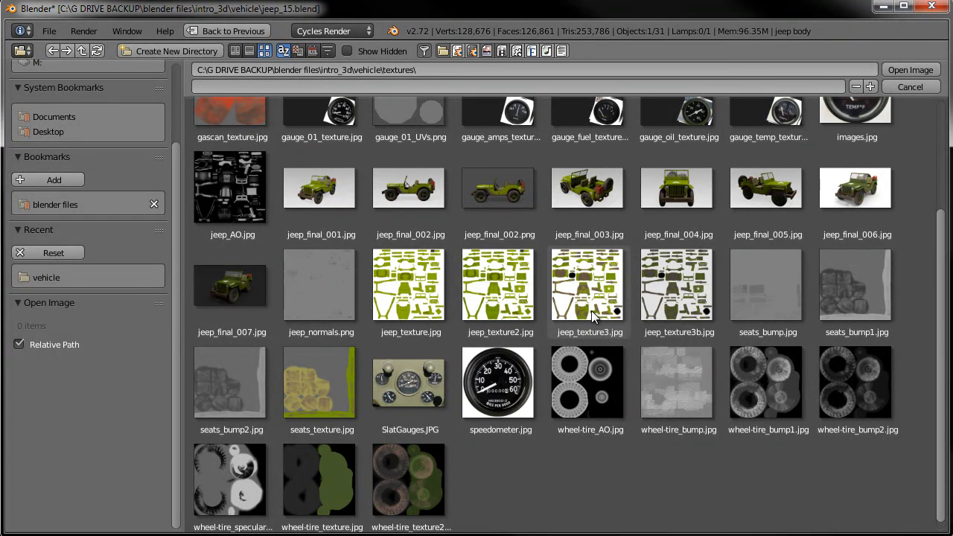
{"action": "left_click", "coordinate": [669, 309]}
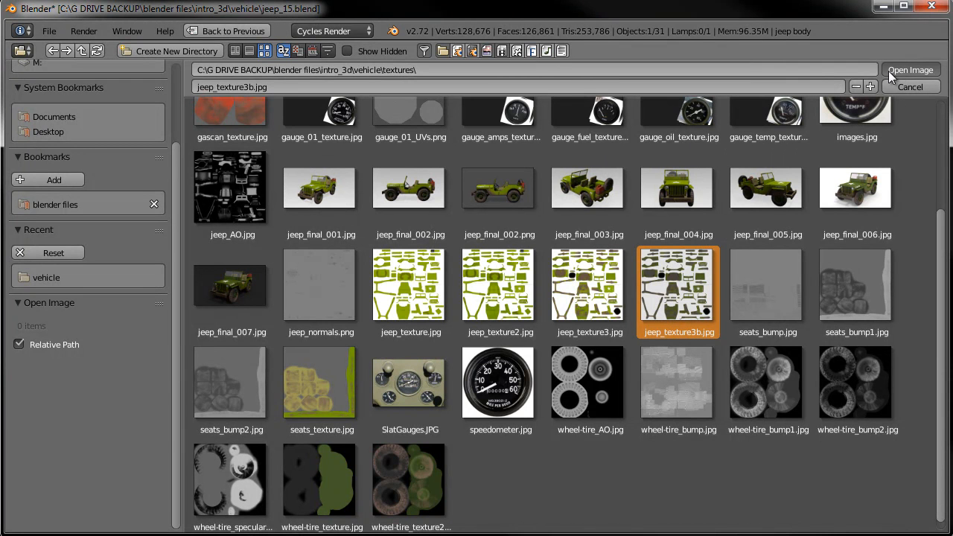
{"action": "key", "text": "Return"}
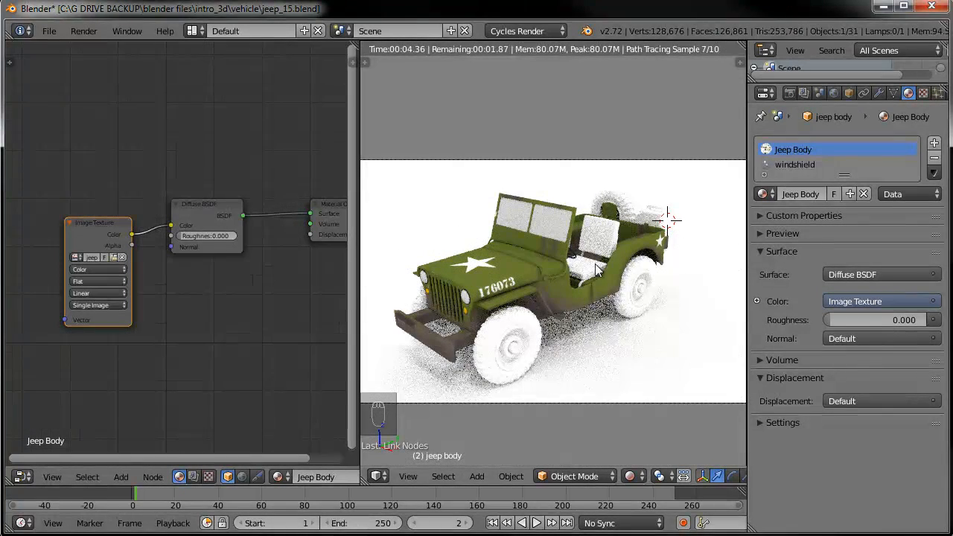
Space out the node layout by moving the Material Output and Diffuse BSDF nodes farther from the Image Texture node.
{"action": "middle_click_drag", "start_coordinate": [218, 260], "coordinate": [181, 295]}
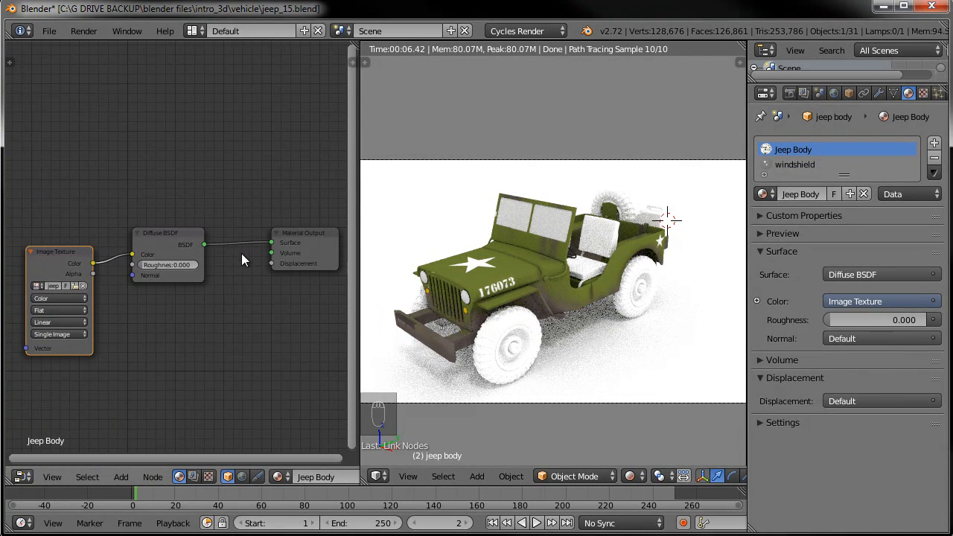
{"action": "left_click_drag", "start_coordinate": [183, 233], "coordinate": [193, 235]}
{"action": "left_click_drag", "start_coordinate": [310, 232], "coordinate": [341, 232]}
{"action": "left_click_drag", "start_coordinate": [171, 234], "coordinate": [187, 235]}
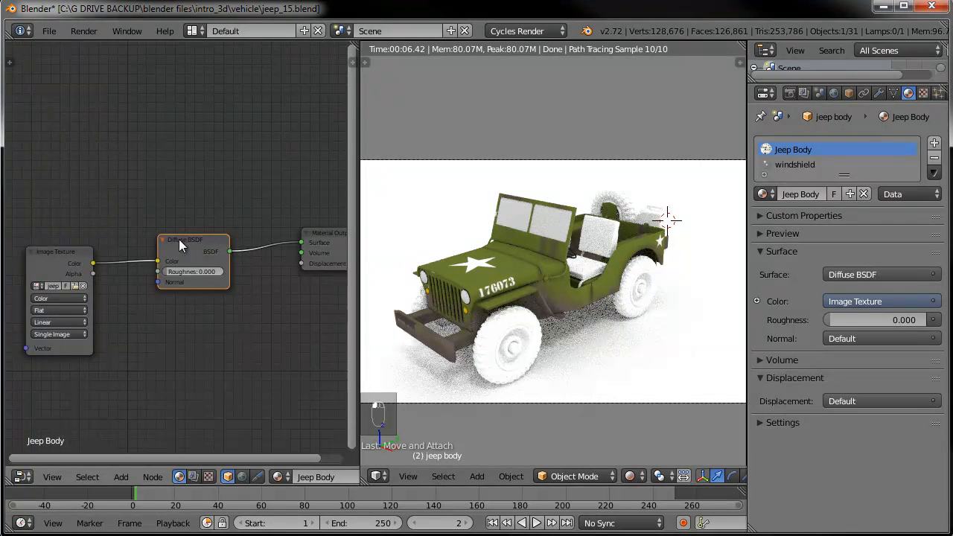
{"action": "left_click", "coordinate": [88, 477]}
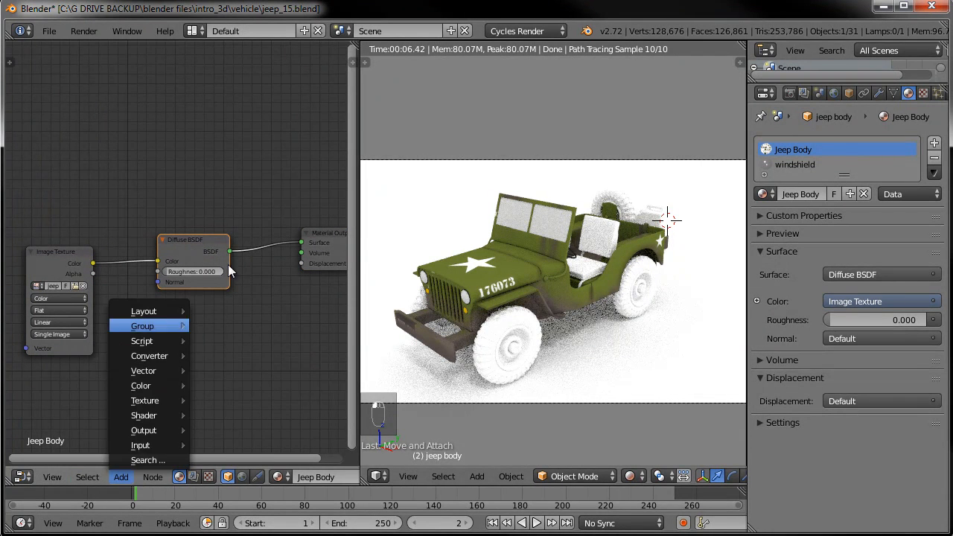
{"action": "left_click", "coordinate": [180, 240]}
{"action": "left_click_drag", "start_coordinate": [180, 239], "coordinate": [173, 244]}
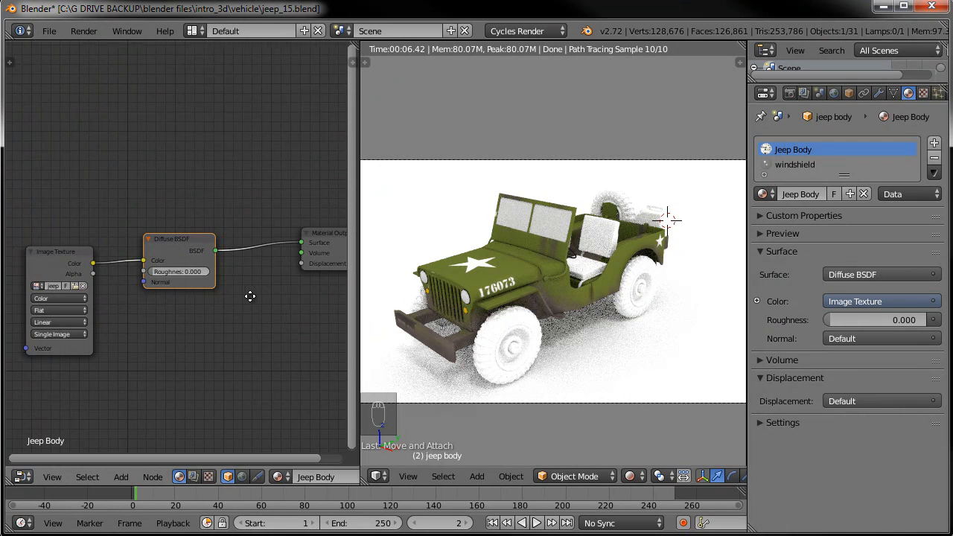
{"action": "middle_click_drag", "start_coordinate": [248, 301], "coordinate": [231, 300]}
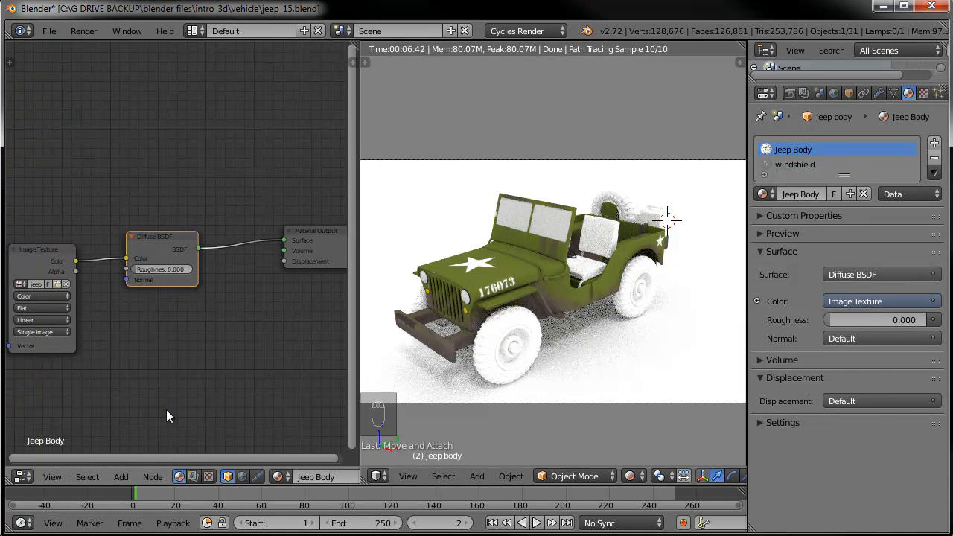
Add a Glossy BSDF node above the Diffuse BSDF and shift the Diffuse BSDF so the two roughly line up.
{"action": "left_click", "coordinate": [123, 475]}
{"action": "mouse_move", "coordinate": [156, 414]}
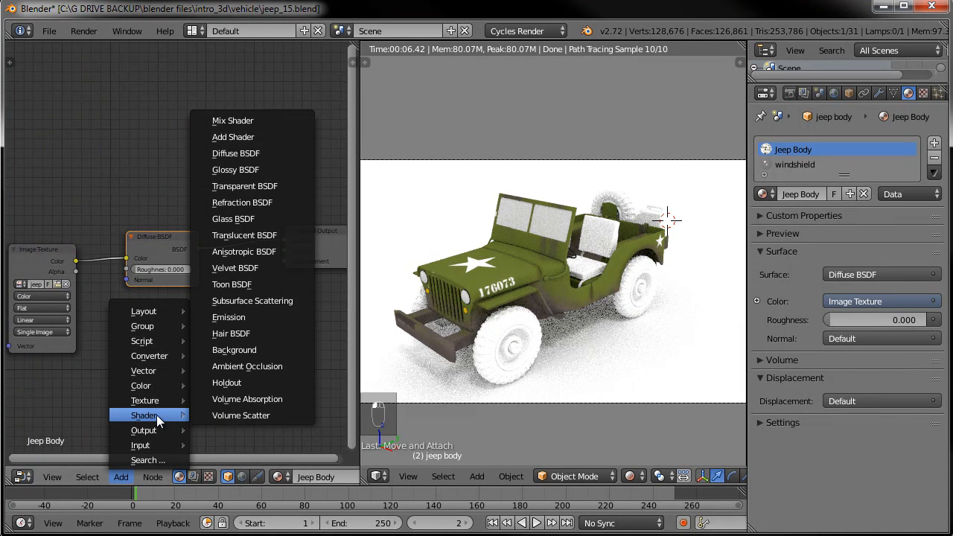
{"action": "left_click", "coordinate": [242, 169]}
{"action": "left_click", "coordinate": [109, 109]}
{"action": "middle_click_drag", "start_coordinate": [213, 135], "coordinate": [177, 139]}
{"action": "left_click_drag", "start_coordinate": [131, 233], "coordinate": [117, 231]}
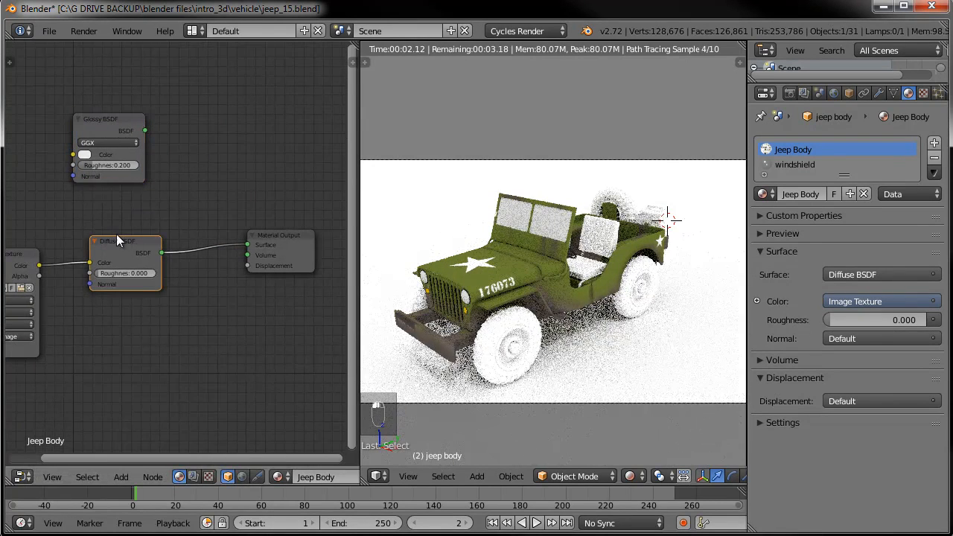
Add a Mix Shader node after the Glossy and Diffuse BSDF nodes and move the Material Output farther away to make room.
{"action": "left_click", "coordinate": [121, 477]}
{"action": "mouse_move", "coordinate": [166, 413]}
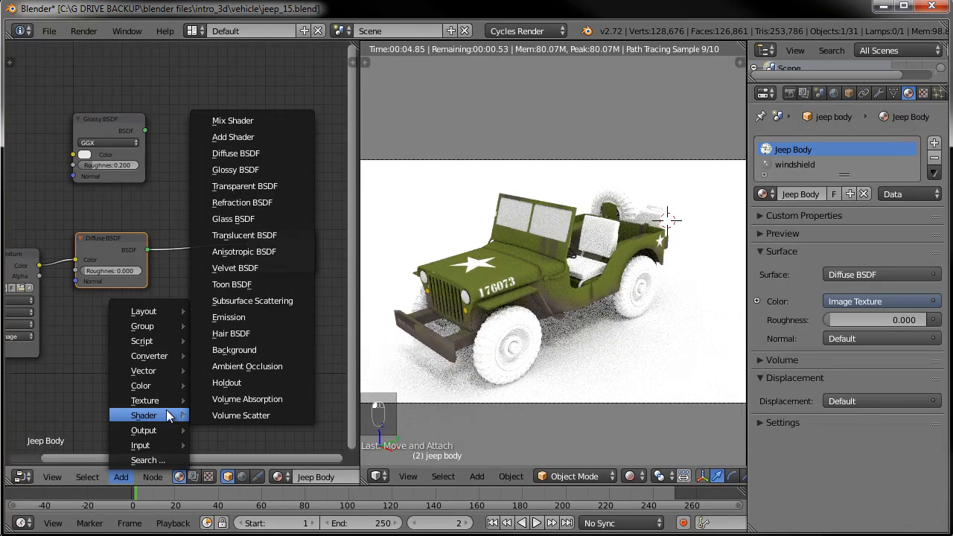
{"action": "left_click", "coordinate": [238, 122]}
{"action": "left_click", "coordinate": [181, 160]}
{"action": "left_click_drag", "start_coordinate": [272, 236], "coordinate": [326, 188]}
Link Glossy BSDF to the Mix Shader's first Shader input, Diffuse BSDF to the second, and the Mix Shader to the Material Output's Surface.
{"action": "left_click_drag", "start_coordinate": [147, 249], "coordinate": [216, 204]}
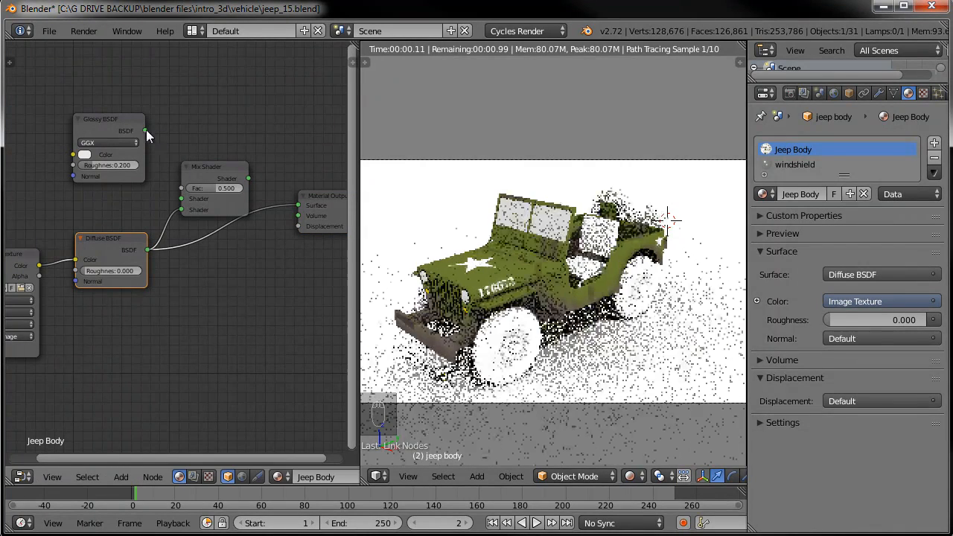
{"action": "left_click_drag", "start_coordinate": [146, 131], "coordinate": [181, 201]}
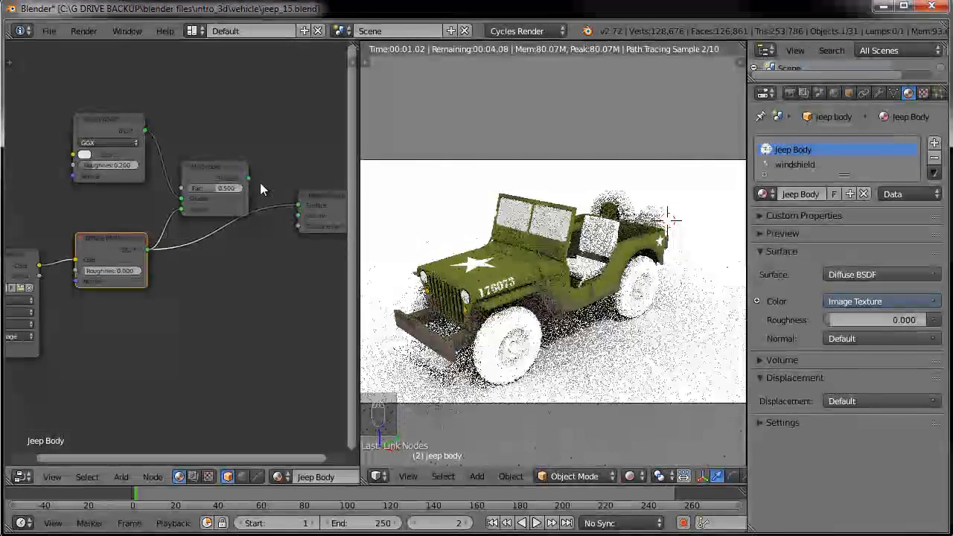
{"action": "left_click_drag", "start_coordinate": [247, 179], "coordinate": [301, 206]}
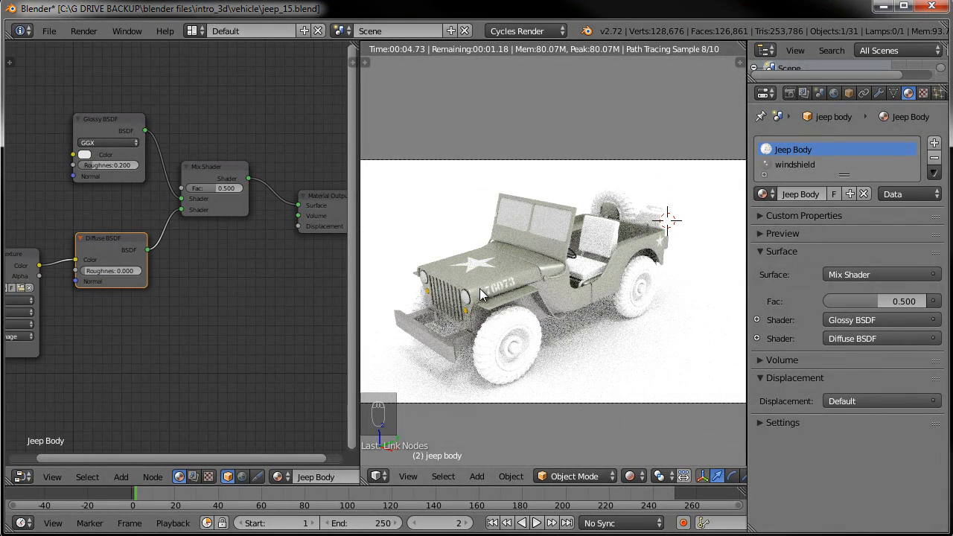
Widen the Mix Shader node slightly, reposition it, and set its Fac to 0.950.
{"action": "left_click", "coordinate": [236, 190]}
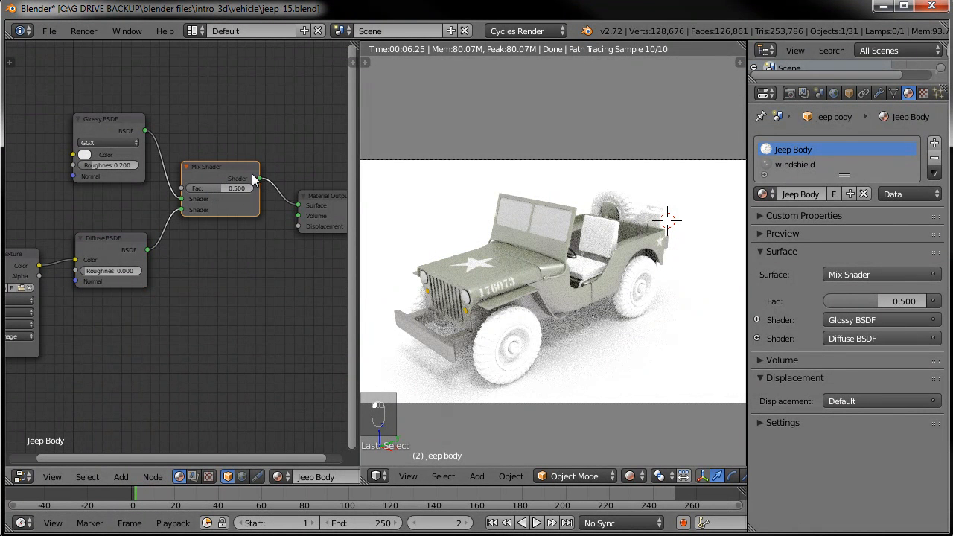
{"action": "left_click_drag", "start_coordinate": [225, 167], "coordinate": [218, 169]}
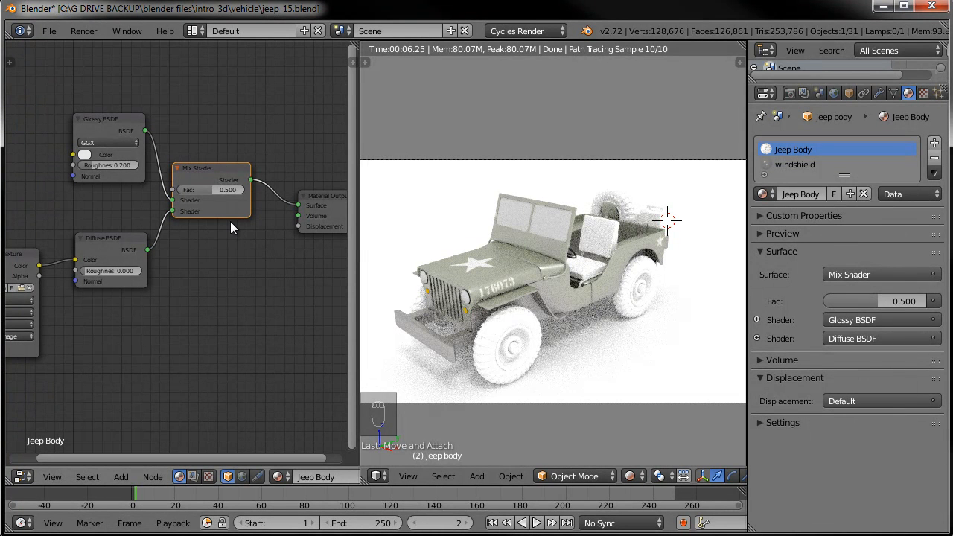
{"action": "left_click_drag", "start_coordinate": [213, 192], "coordinate": [261, 194]}
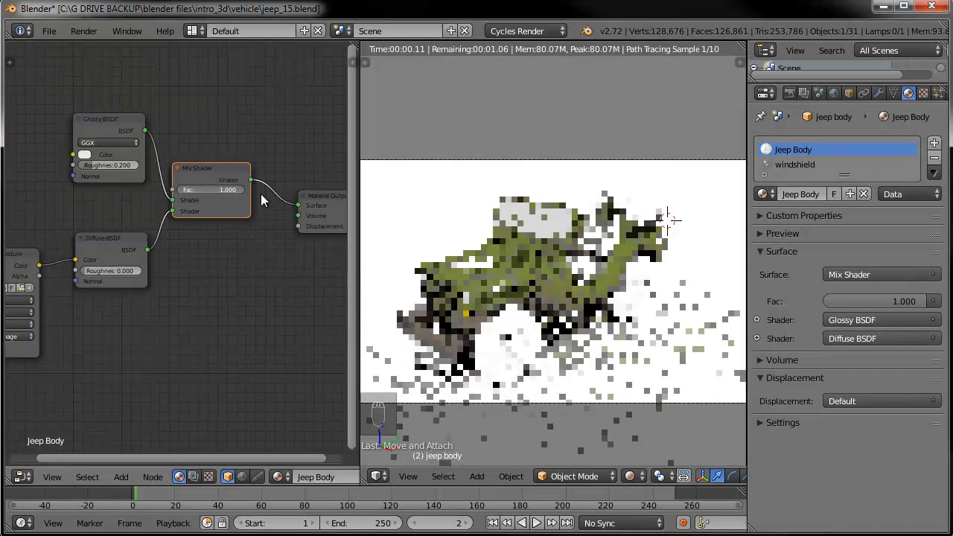
{"action": "left_click", "coordinate": [218, 192]}
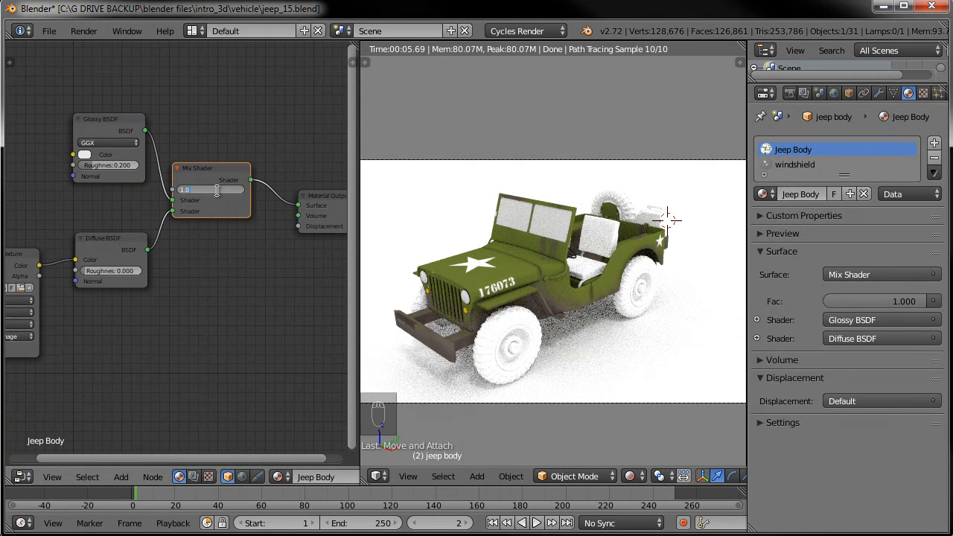
{"action": "key", "text": "Return"}
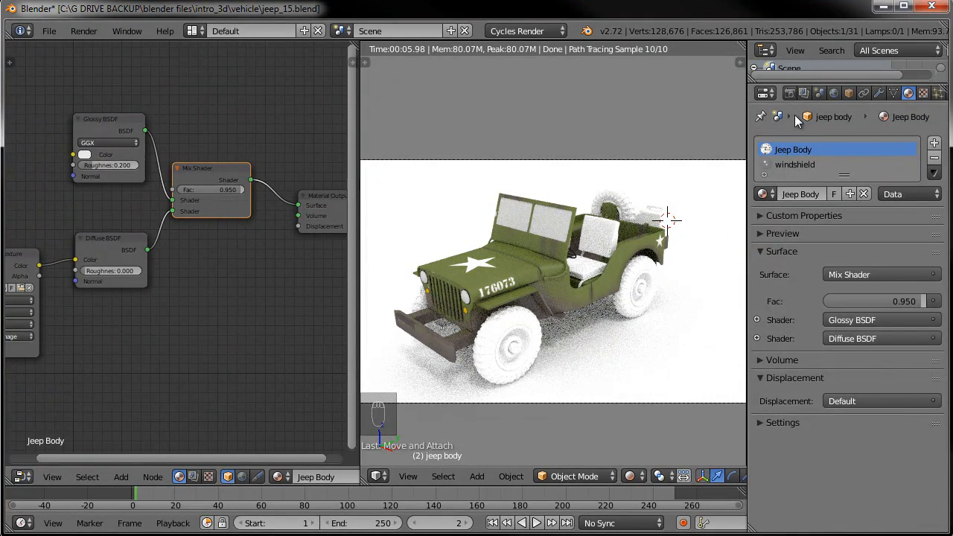
Try a near-black world background colour, then brighten it to a very light grey.
{"action": "left_click", "coordinate": [834, 94]}
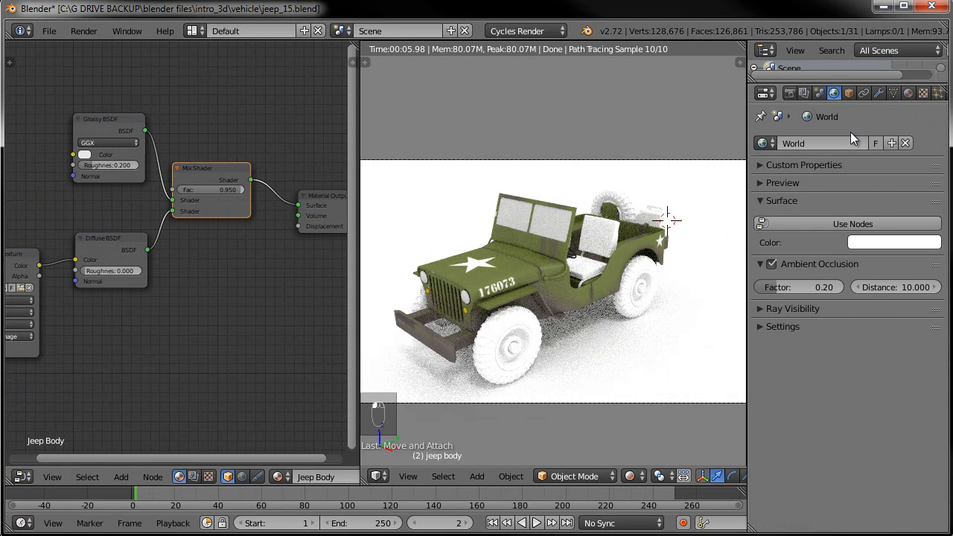
{"action": "left_click", "coordinate": [875, 244]}
{"action": "left_click_drag", "start_coordinate": [927, 110], "coordinate": [929, 146]}
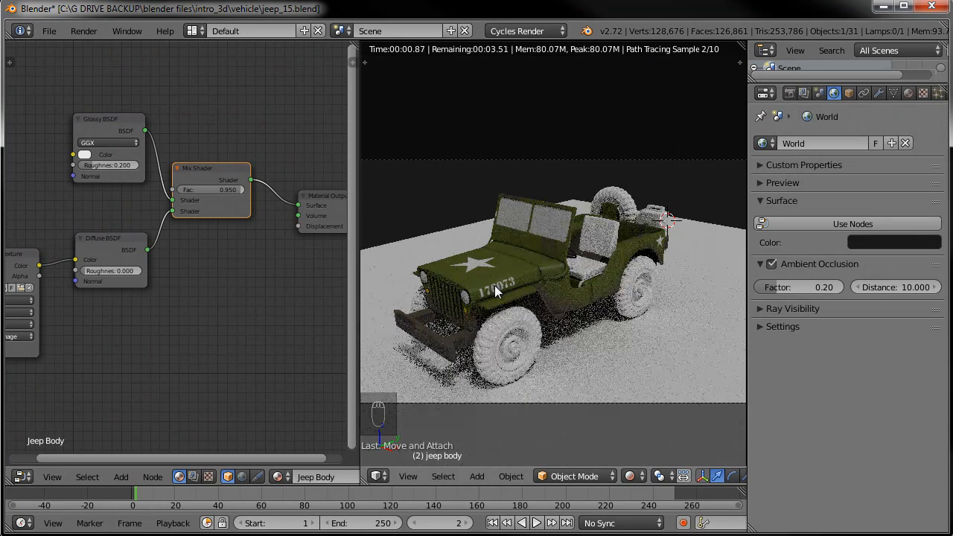
{"action": "left_click", "coordinate": [920, 249]}
{"action": "left_click_drag", "start_coordinate": [930, 124], "coordinate": [929, 56]}
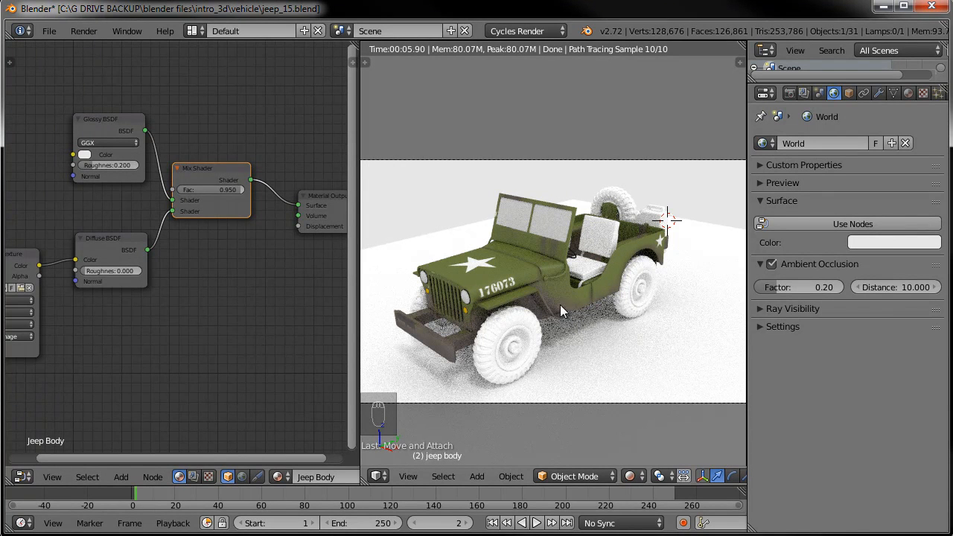
Duplicate the Jeep Body material's Image Texture node and place the copy below the Diffuse BSDF.
{"action": "right_click", "coordinate": [523, 264]}
{"action": "right_click", "coordinate": [535, 260]}
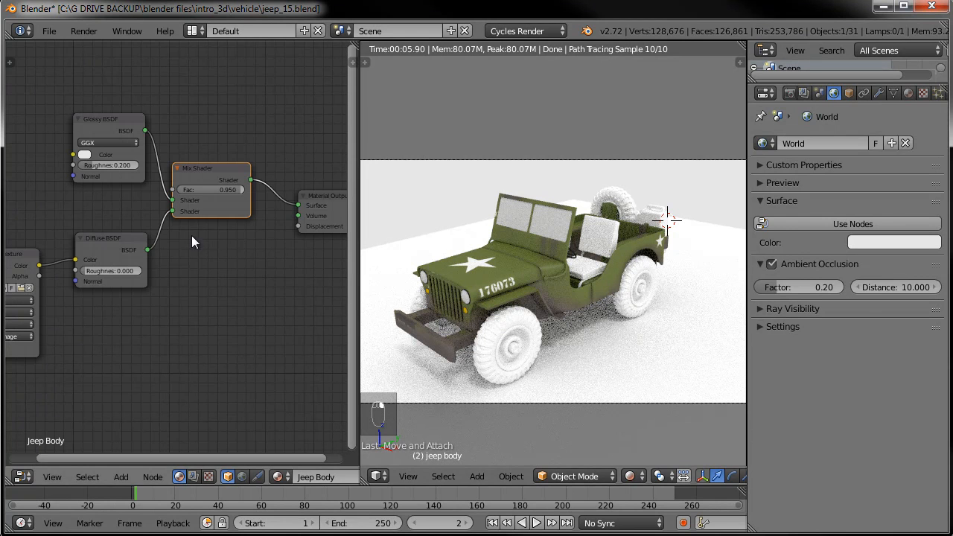
{"action": "scroll", "coordinate": [195, 272], "scroll_direction": "down", "scroll_amount": 2}
{"action": "scroll", "coordinate": [196, 277], "scroll_direction": "down", "scroll_amount": 2}
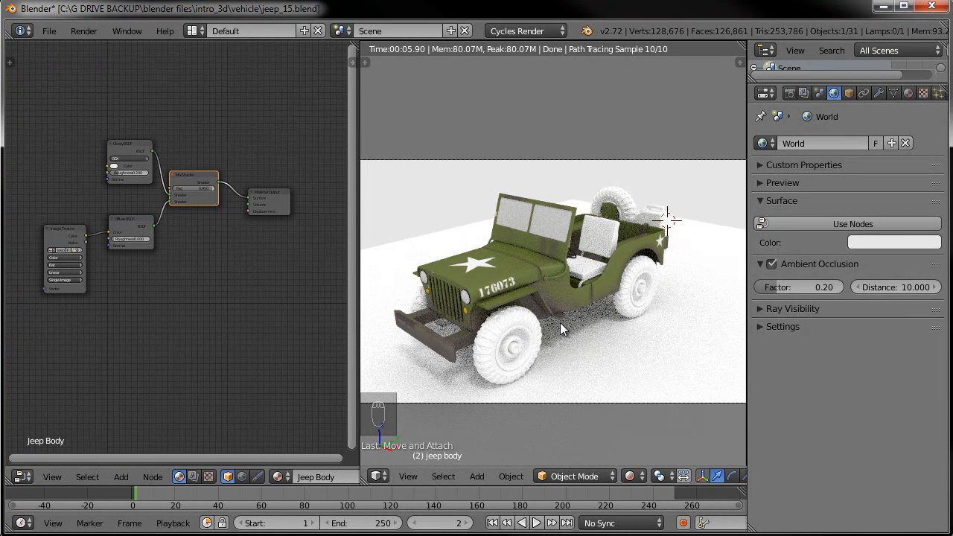
{"action": "scroll", "coordinate": [226, 282], "scroll_direction": "up", "scroll_amount": 2}
{"action": "scroll", "coordinate": [236, 266], "scroll_direction": "up", "scroll_amount": 2}
{"action": "left_click", "coordinate": [55, 222]}
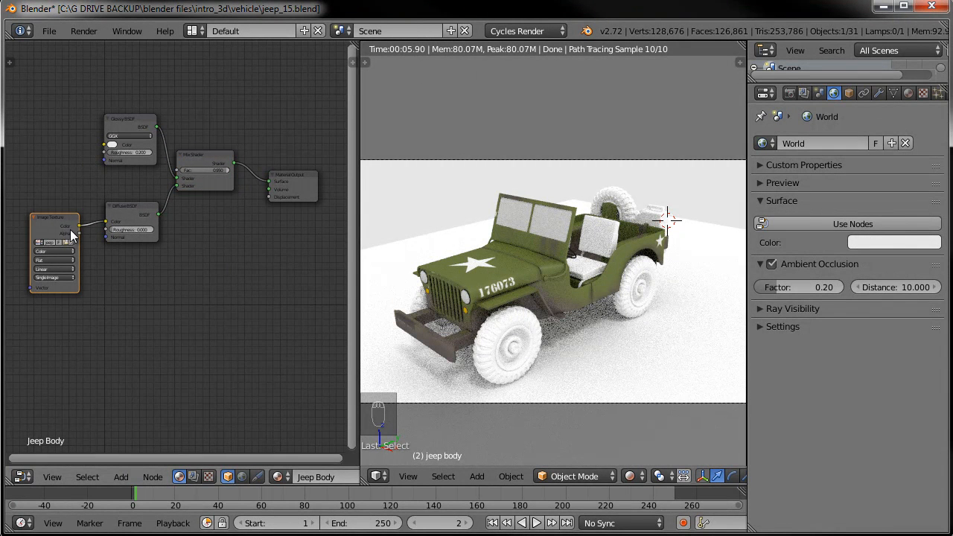
{"action": "key", "text": "shift+d"}
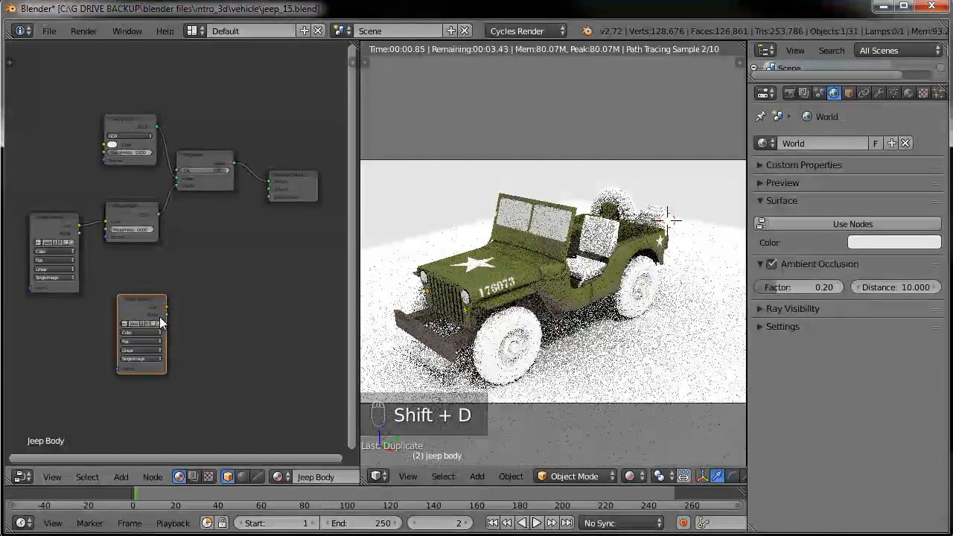
{"action": "key", "text": "ctrl+c"}
{"action": "key", "text": "ctrl+v"}
{"action": "left_click_drag", "start_coordinate": [159, 311], "coordinate": [234, 291]}
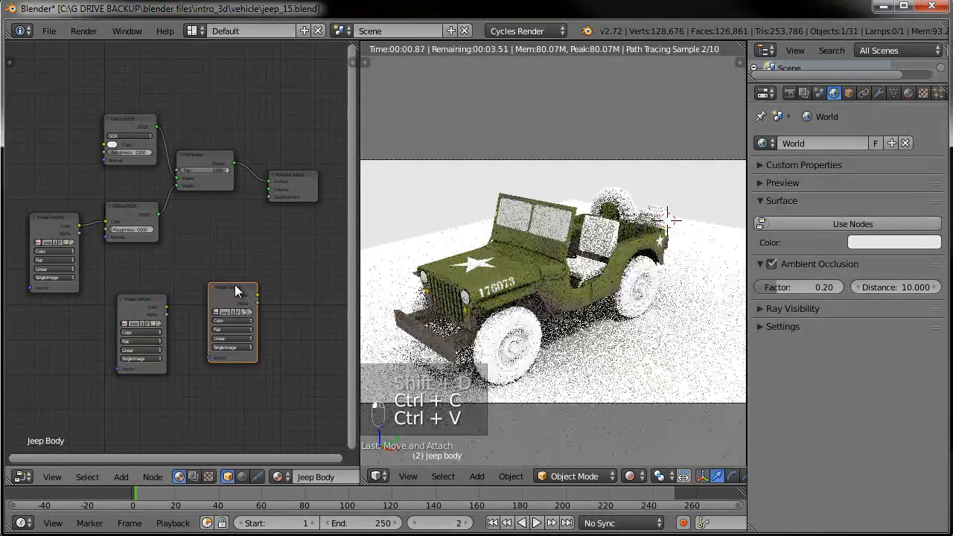
{"action": "key", "text": "Delete"}
Load jeep_normals.png from the textures folder into the duplicated Image Texture node.
{"action": "middle_click_drag", "start_coordinate": [183, 296], "coordinate": [162, 242], "text": "shift"}
{"action": "scroll", "coordinate": [161, 243], "scroll_direction": "up", "scroll_amount": 1}
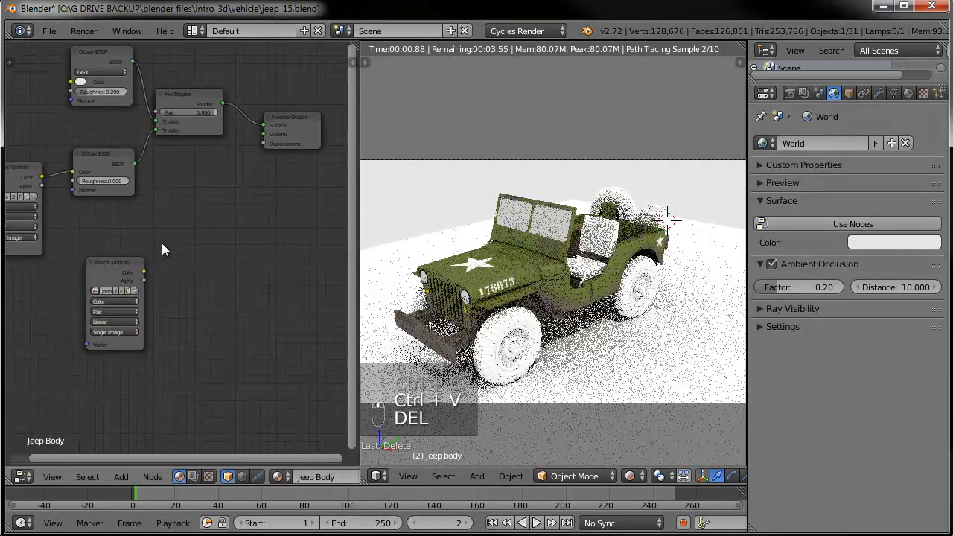
{"action": "left_click", "coordinate": [128, 292]}
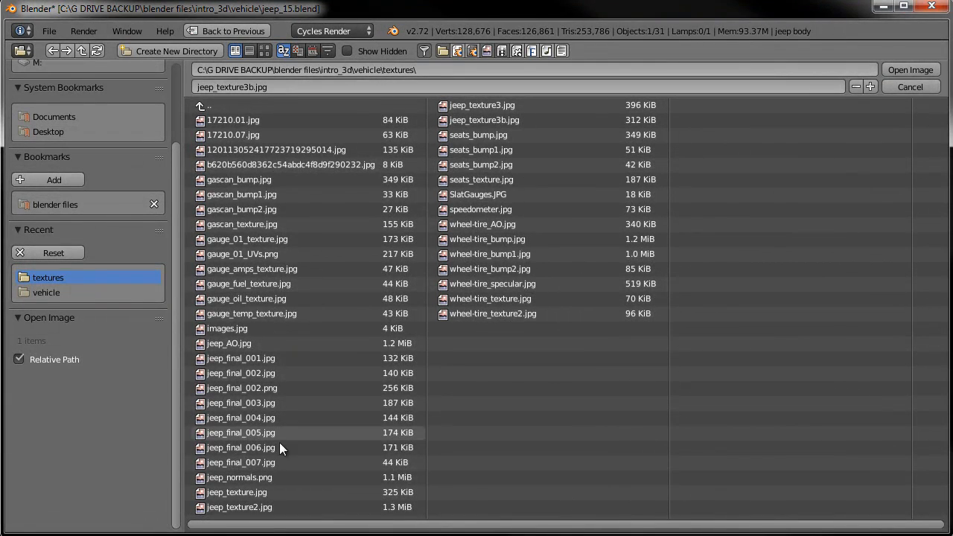
{"action": "left_click", "coordinate": [259, 481]}
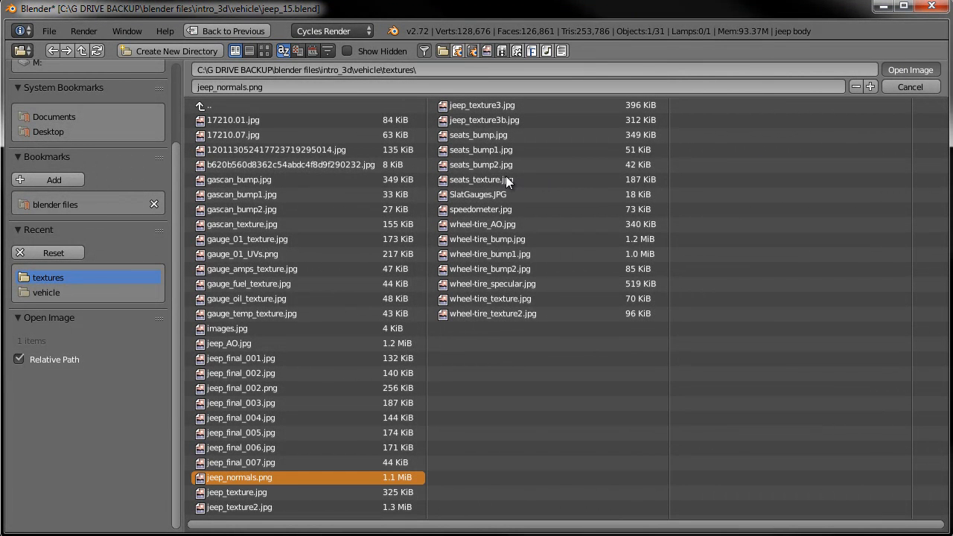
{"action": "key", "text": "Return"}
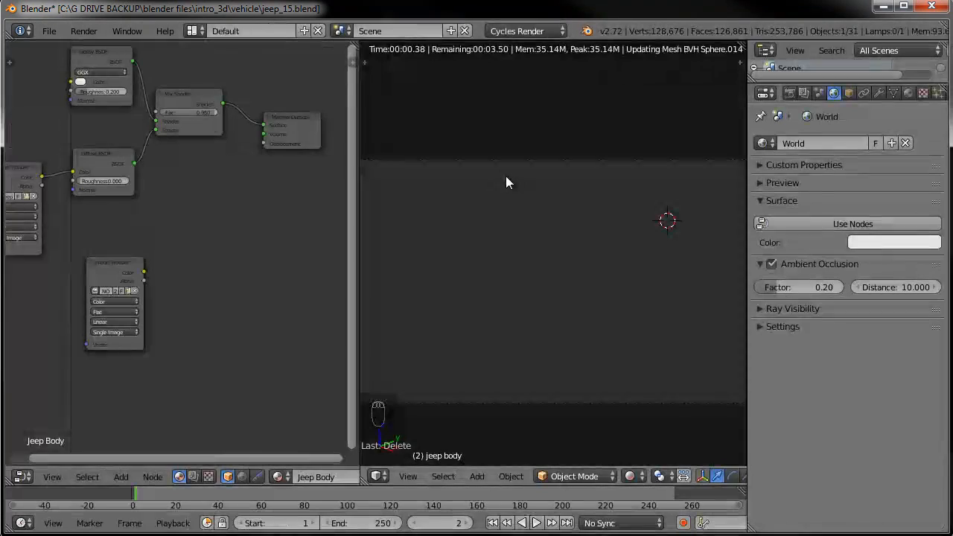
Reposition the normals Image Texture node below the Diffuse BSDF and set its color space to Non-Color Data.
{"action": "middle_click_drag", "start_coordinate": [200, 252], "coordinate": [184, 288]}
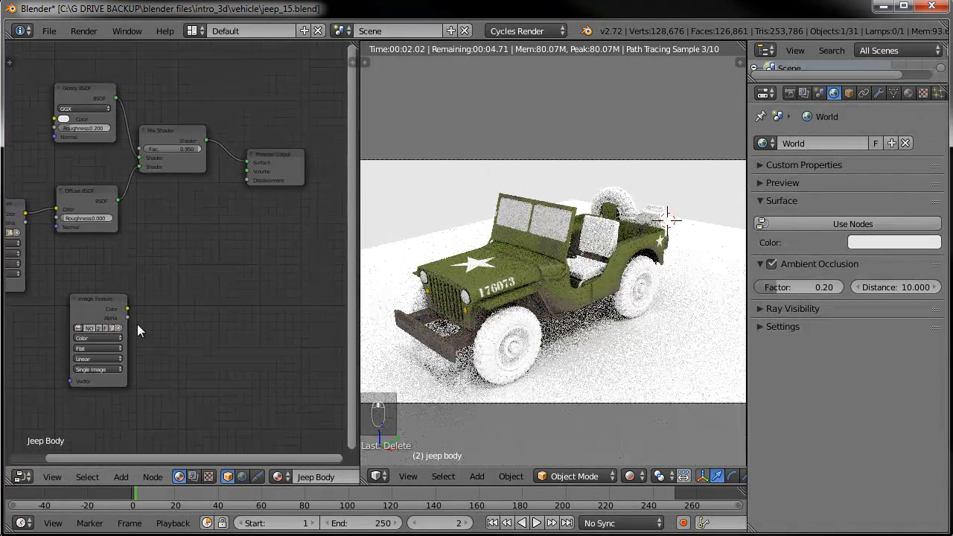
{"action": "left_click_drag", "start_coordinate": [126, 299], "coordinate": [146, 300]}
{"action": "middle_click_drag", "start_coordinate": [219, 246], "coordinate": [201, 226]}
{"action": "scroll", "coordinate": [182, 235], "scroll_direction": "up", "scroll_amount": 1}
{"action": "left_click_drag", "start_coordinate": [93, 297], "coordinate": [80, 286]}
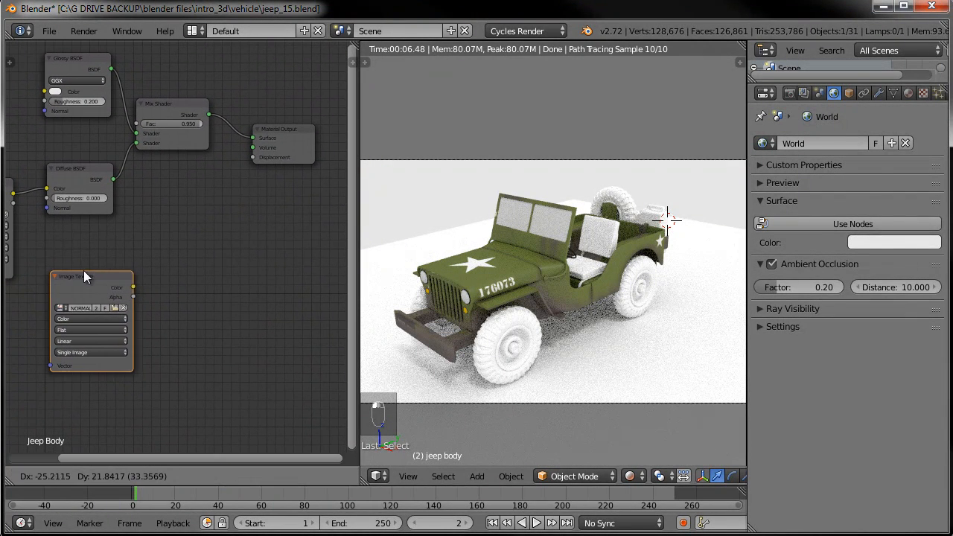
{"action": "left_click", "coordinate": [72, 320]}
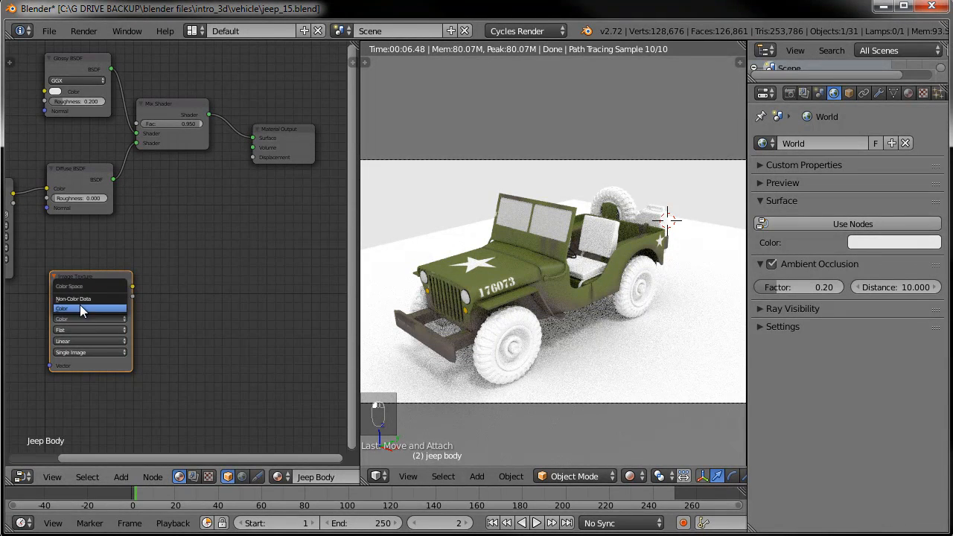
{"action": "left_click", "coordinate": [81, 298]}
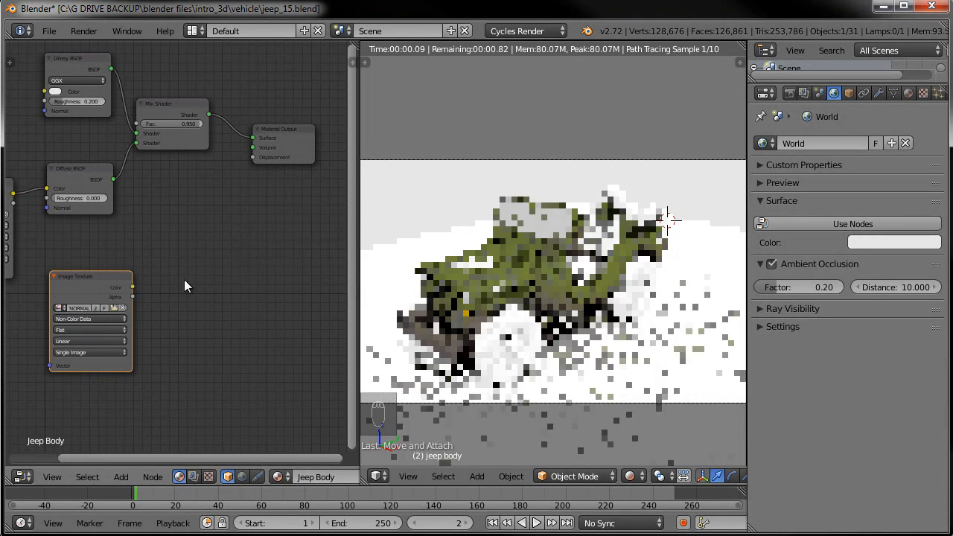
Link the normals Image Texture's Color output to the Material Output's Displacement input.
{"action": "scroll", "coordinate": [206, 241], "scroll_direction": "up", "scroll_amount": 2}
{"action": "middle_click_drag", "start_coordinate": [206, 241], "coordinate": [138, 302]}
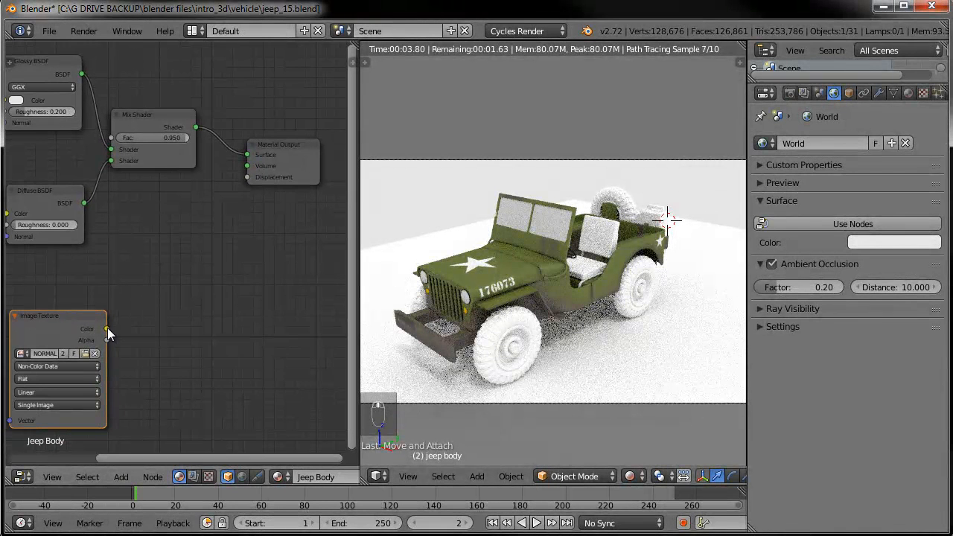
{"action": "left_click_drag", "start_coordinate": [107, 328], "coordinate": [248, 178]}
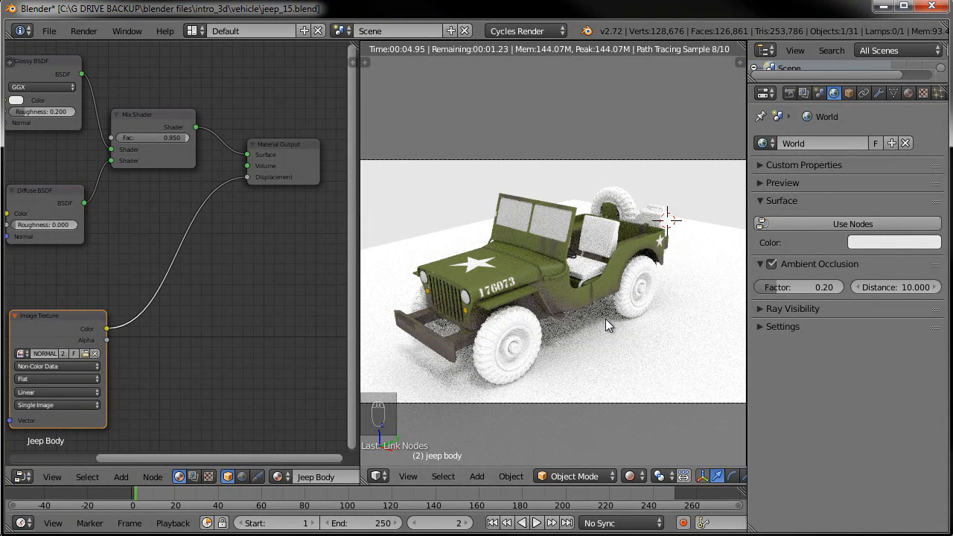
Darken the world background colour to dark grey and inspect the jeep's front end in the rendered view.
{"action": "left_click", "coordinate": [888, 243]}
{"action": "left_click", "coordinate": [930, 119]}
{"action": "left_click_drag", "start_coordinate": [930, 119], "coordinate": [928, 139]}
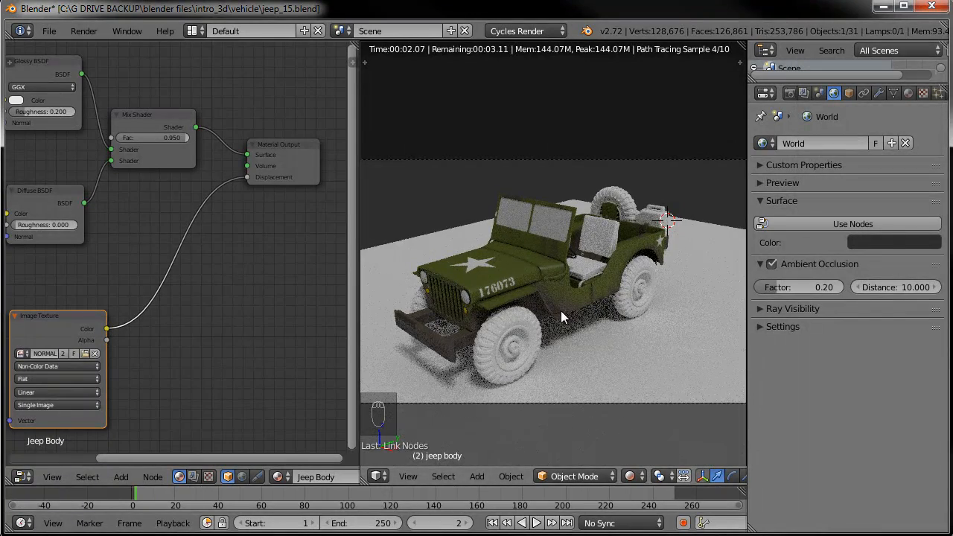
{"action": "scroll", "coordinate": [562, 311], "scroll_direction": "up", "scroll_amount": 5}
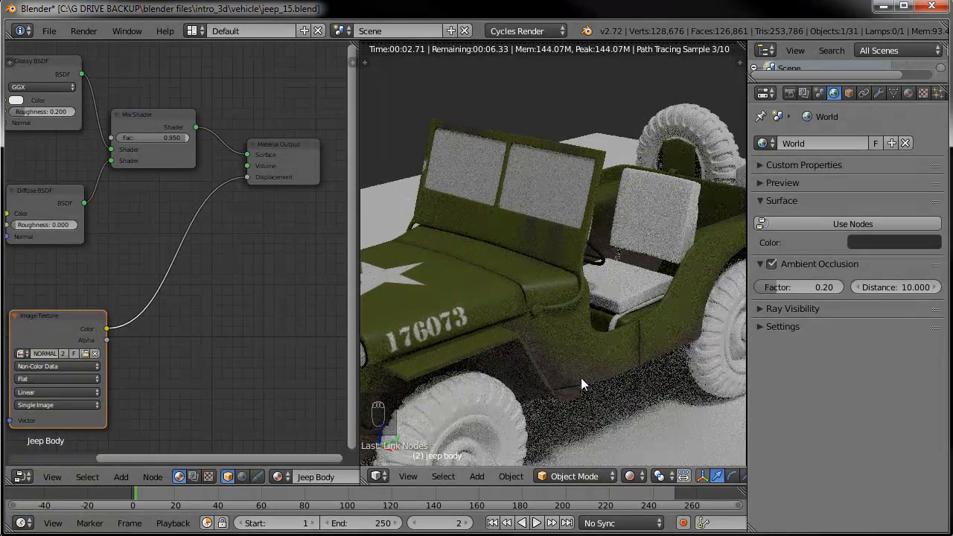
{"action": "middle_click_drag", "start_coordinate": [493, 308], "coordinate": [513, 355]}
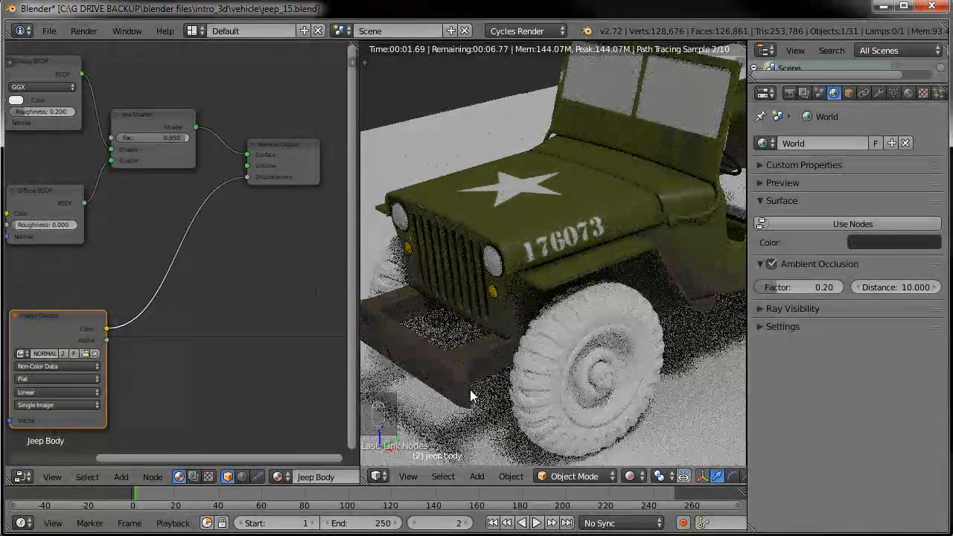
{"action": "scroll", "coordinate": [503, 378], "scroll_direction": "up", "scroll_amount": 5}
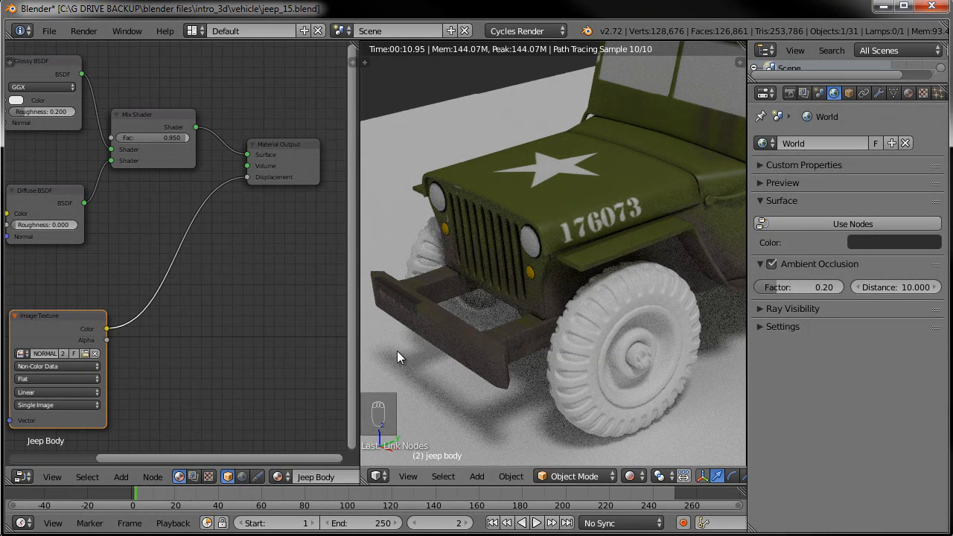
Insert a Bright/Contrast node into the link between the normals Image Texture and Displacement, and shift the texture node away to make room.
{"action": "key", "text": "Home"}
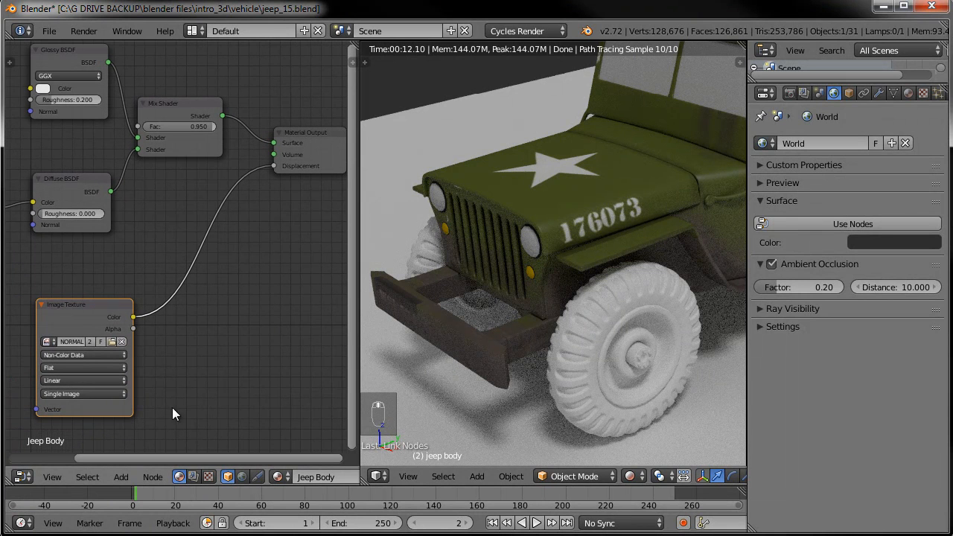
{"action": "left_click", "coordinate": [120, 476]}
{"action": "mouse_move", "coordinate": [164, 358]}
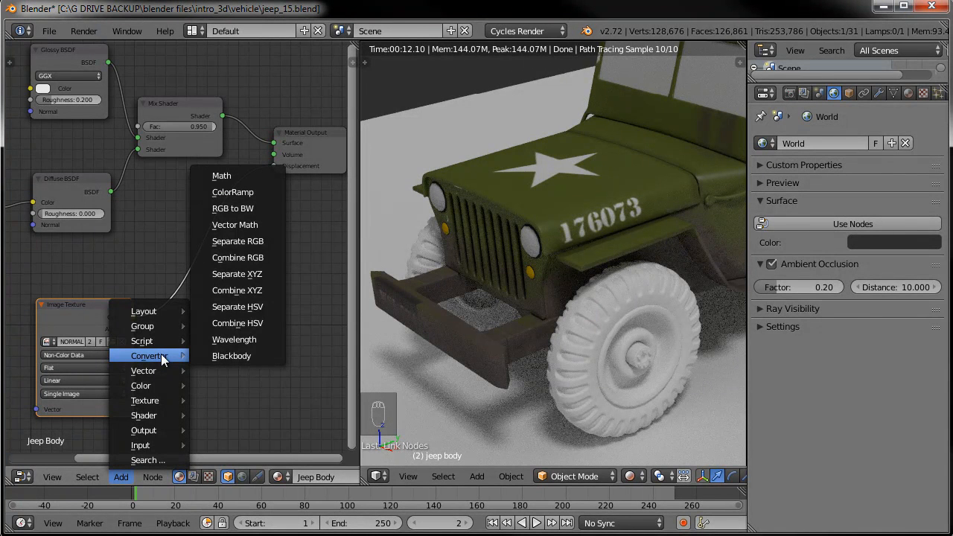
{"action": "mouse_move", "coordinate": [150, 386]}
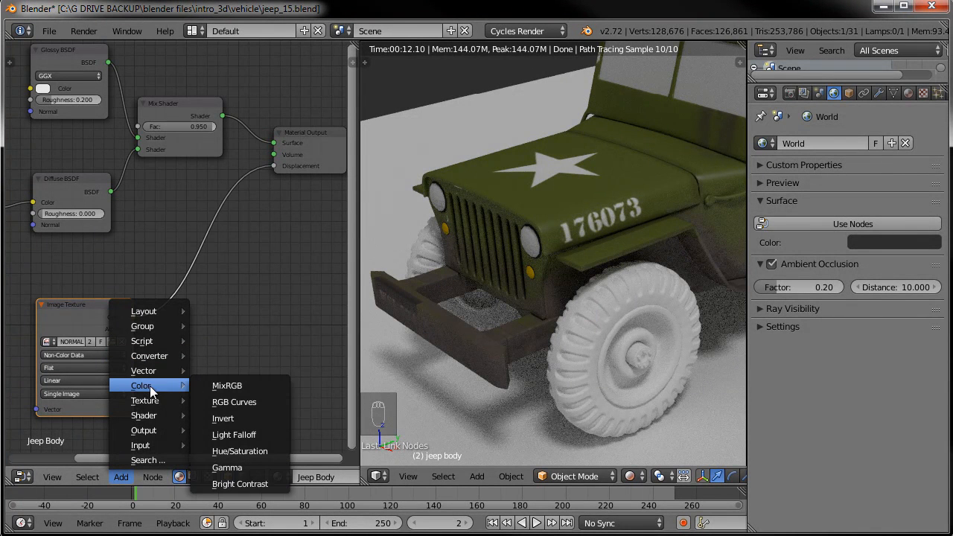
{"action": "left_click", "coordinate": [240, 483]}
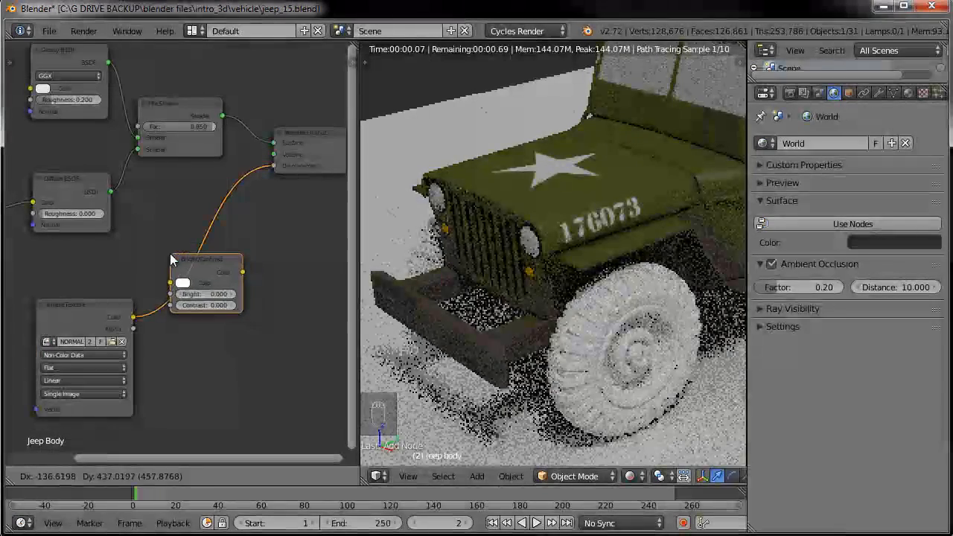
{"action": "left_click", "coordinate": [170, 256]}
{"action": "left_click_drag", "start_coordinate": [97, 307], "coordinate": [84, 319]}
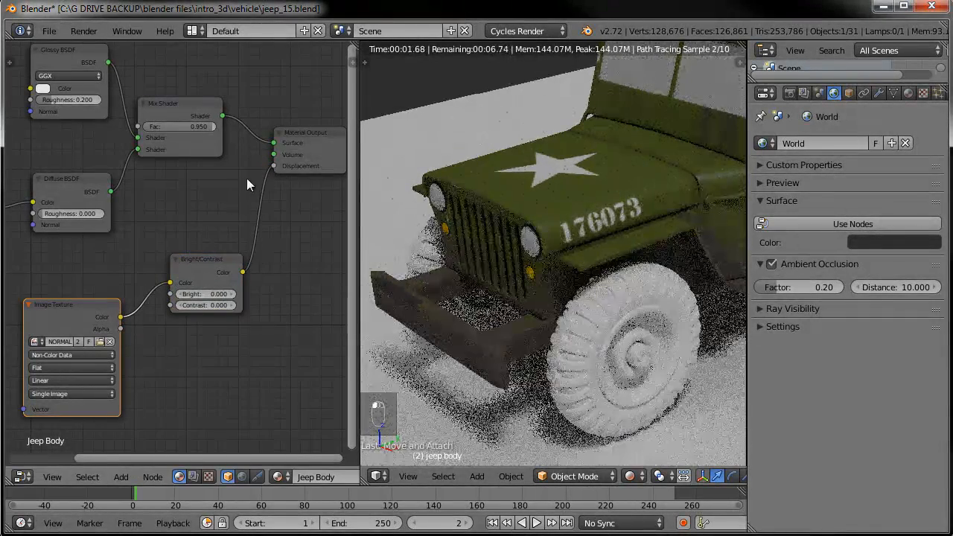
Set the Bright/Contrast node's Contrast to 1.000 and check the effect on the whole jeep.
{"action": "middle_click_drag", "start_coordinate": [288, 262], "coordinate": [272, 257]}
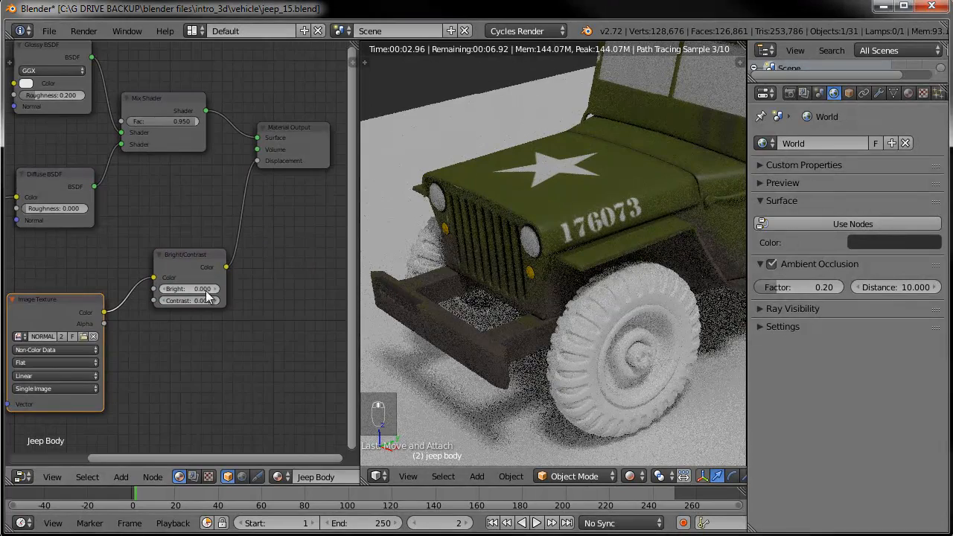
{"action": "left_click_drag", "start_coordinate": [189, 301], "coordinate": [200, 302]}
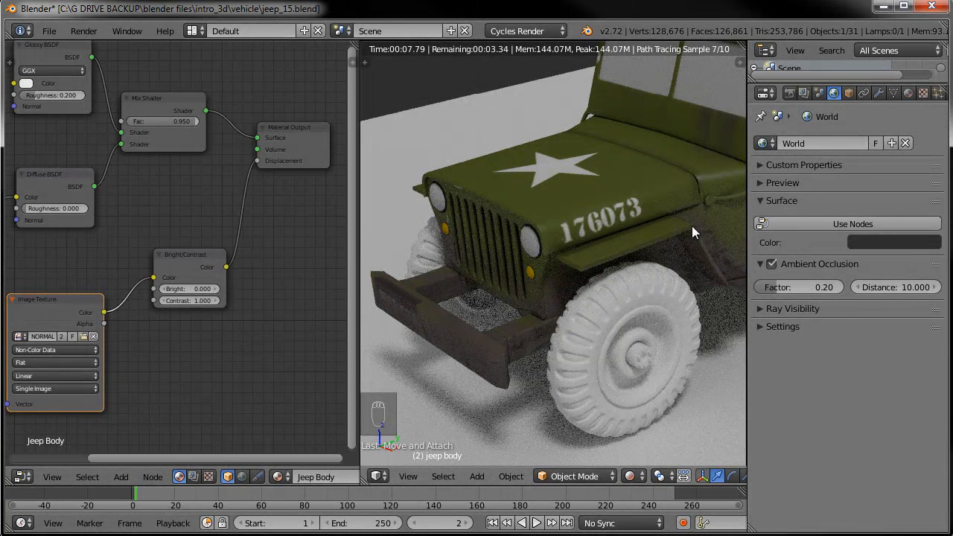
{"action": "scroll", "coordinate": [576, 309], "scroll_direction": "down", "scroll_amount": 3}
{"action": "middle_click_drag", "start_coordinate": [627, 256], "coordinate": [573, 264], "text": "shift"}
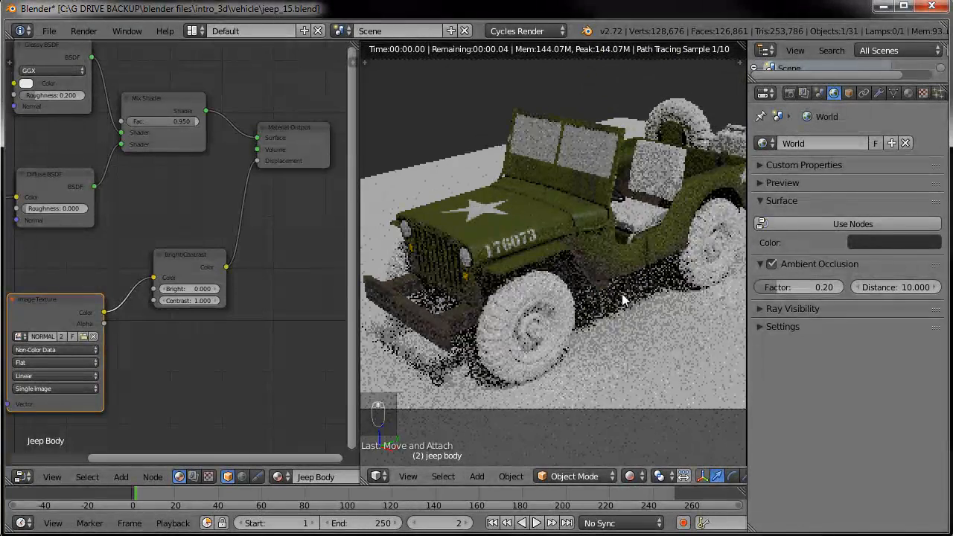
{"action": "scroll", "coordinate": [232, 215], "scroll_direction": "down", "scroll_amount": 1}
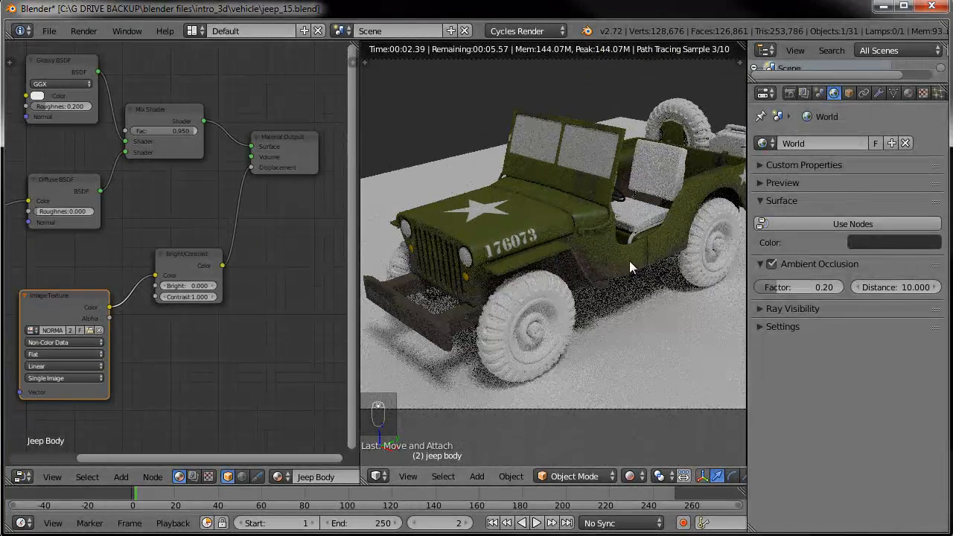
{"action": "scroll", "coordinate": [557, 302], "scroll_direction": "down", "scroll_amount": 2}
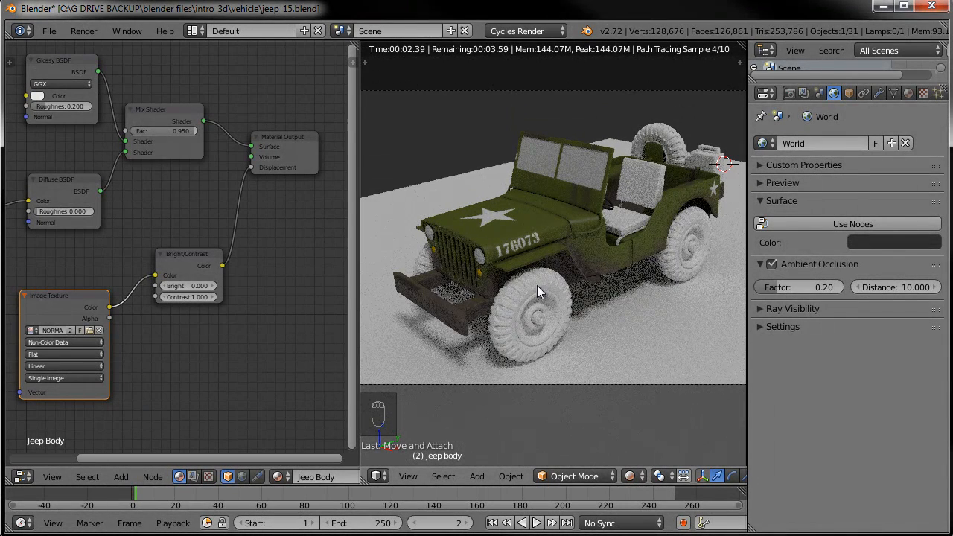
Check the front tire's material nodes, then reselect the jeep body and view its complete node setup.
{"action": "right_click", "coordinate": [528, 294]}
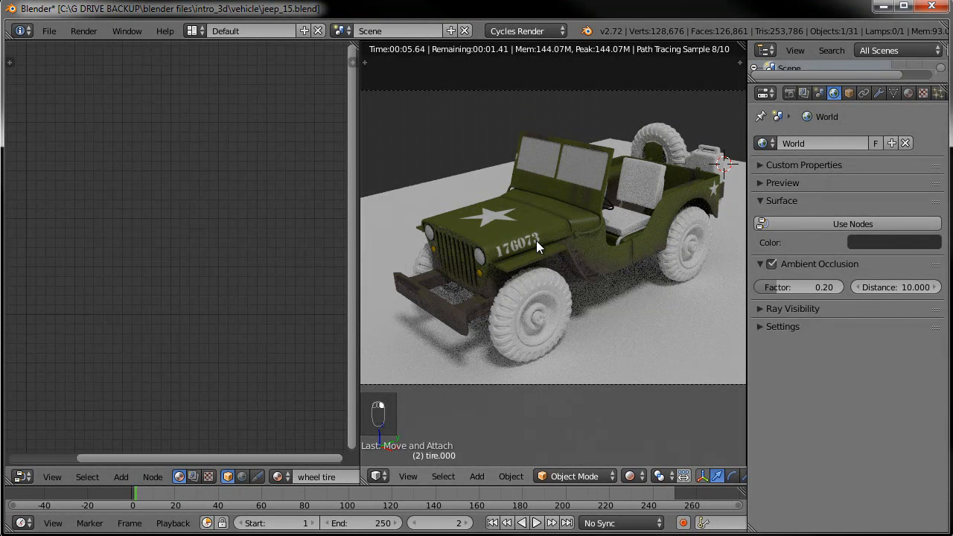
{"action": "right_click", "coordinate": [495, 247]}
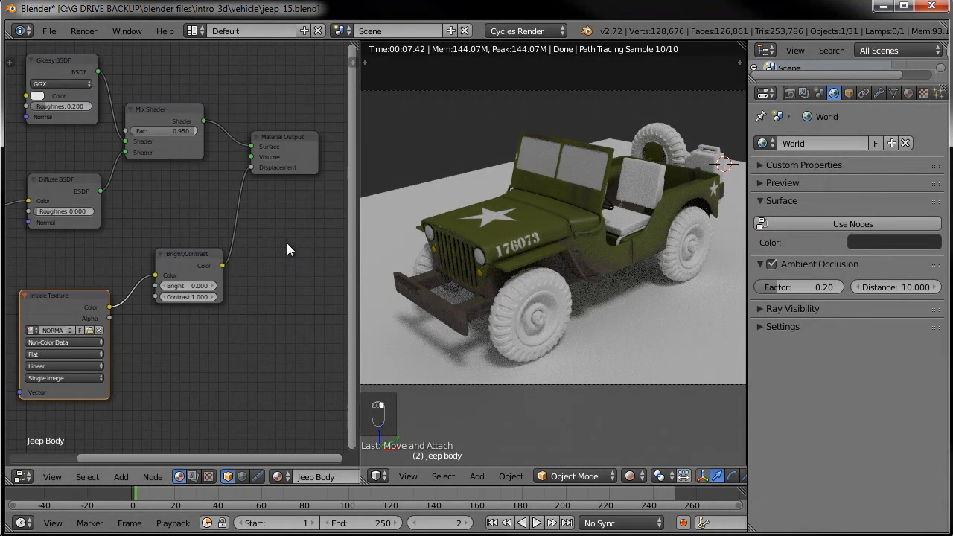
{"action": "scroll", "coordinate": [296, 242], "scroll_direction": "down", "scroll_amount": 3}
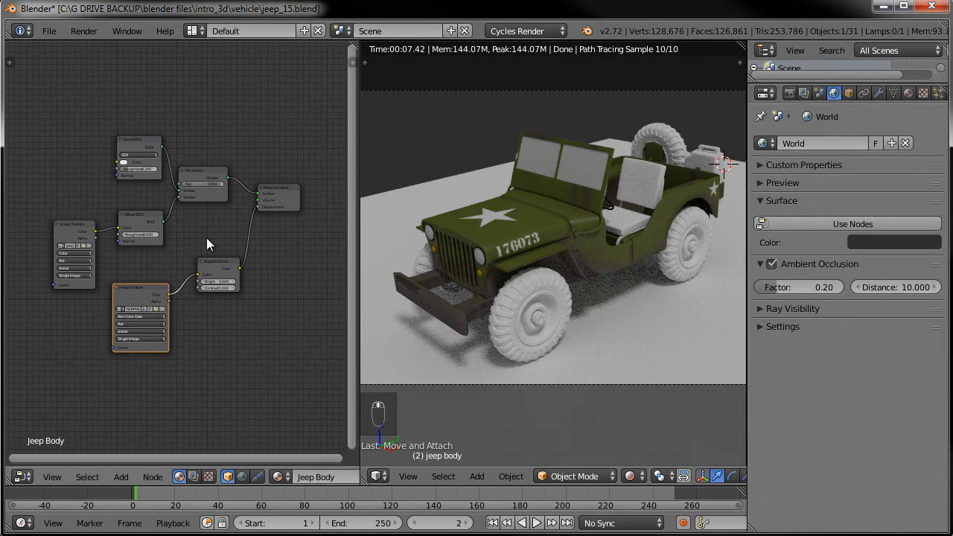
Select all nodes of the Jeep Body material and copy them to the clipboard.
{"action": "scroll", "coordinate": [159, 190], "scroll_direction": "up", "scroll_amount": 1}
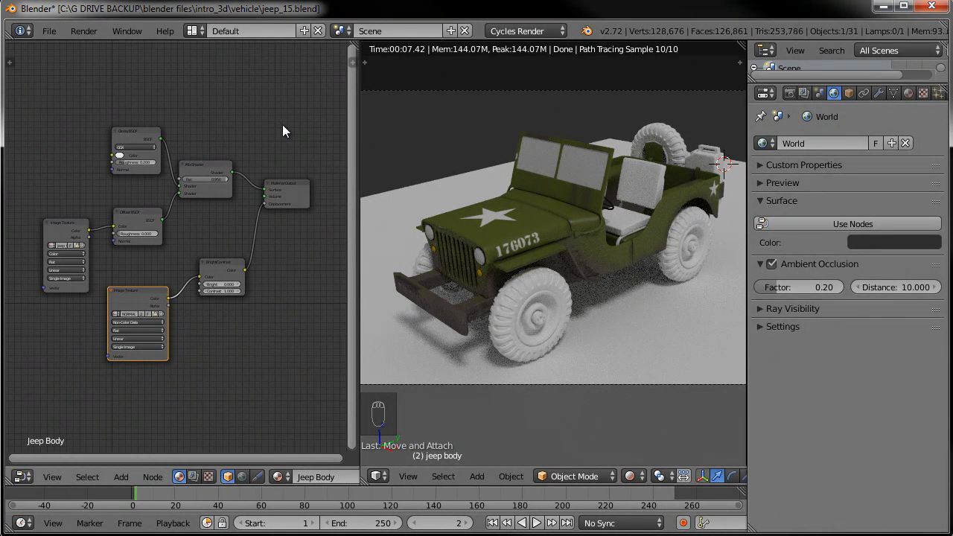
{"action": "key", "text": "a"}
{"action": "key", "text": "a"}
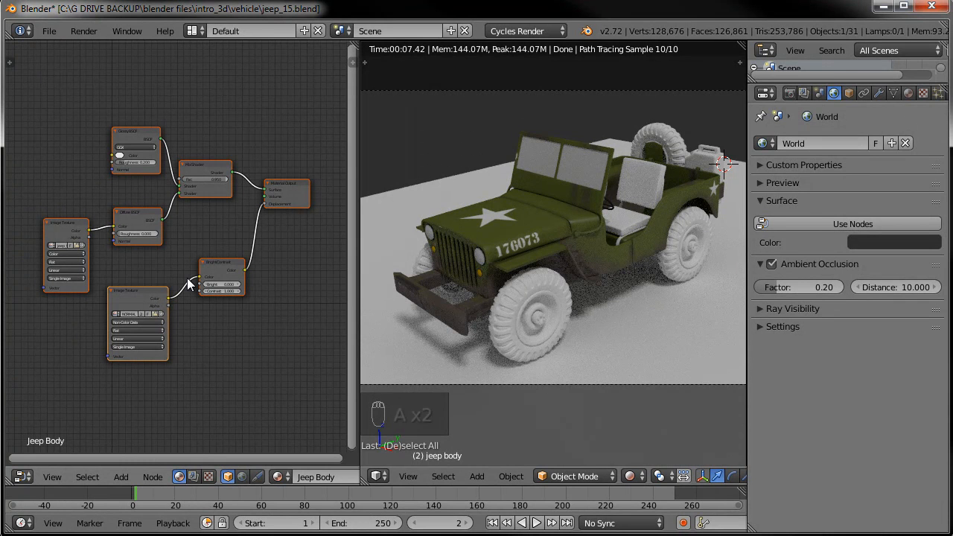
{"action": "key", "text": "ctrl+c"}
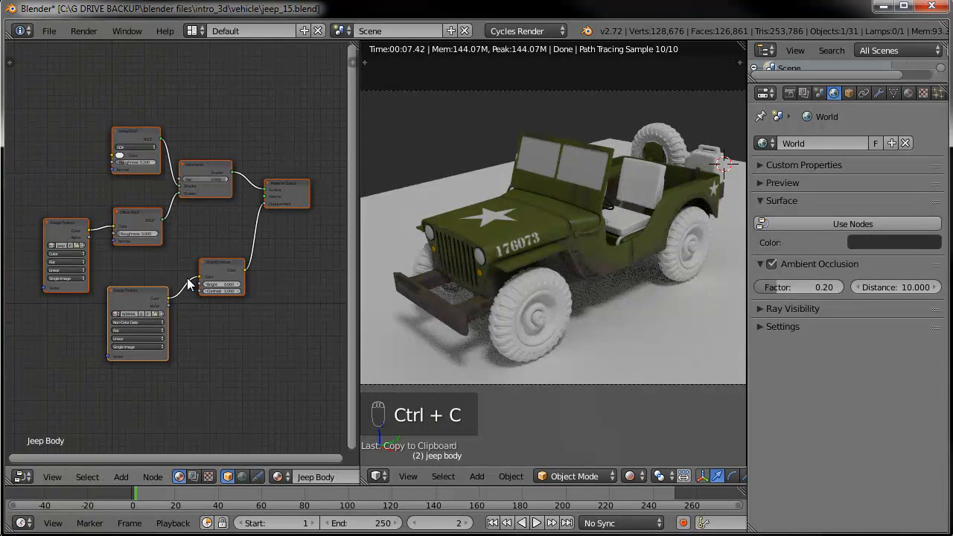
Enable nodes on the front tire's wheel tire material and replace its default nodes with the copied Jeep Body setup.
{"action": "right_click", "coordinate": [504, 329]}
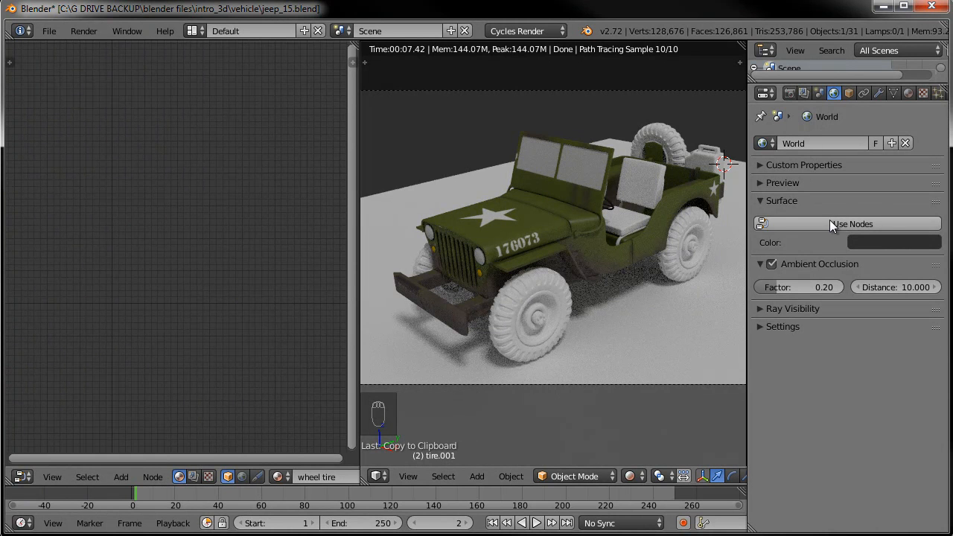
{"action": "right_click", "coordinate": [541, 283]}
{"action": "right_click", "coordinate": [531, 291]}
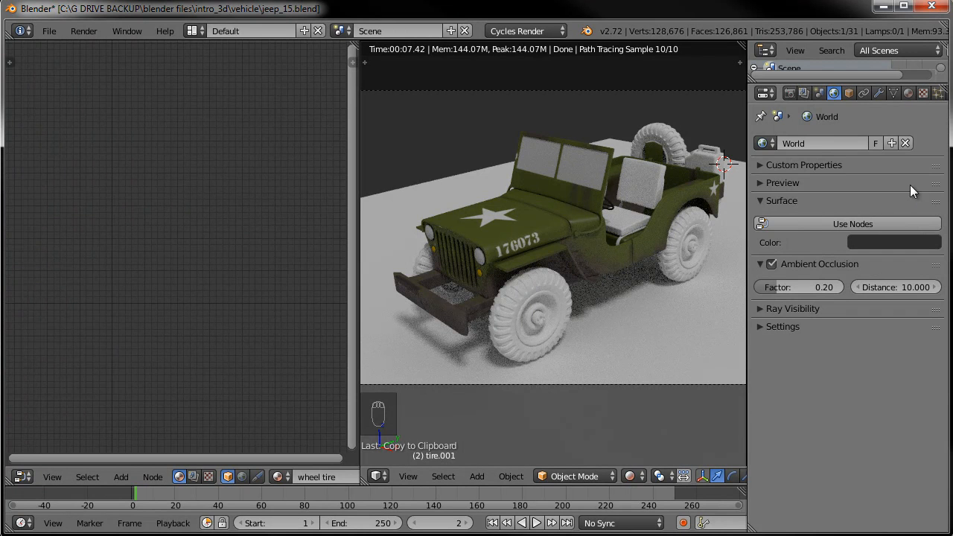
{"action": "left_click", "coordinate": [908, 93]}
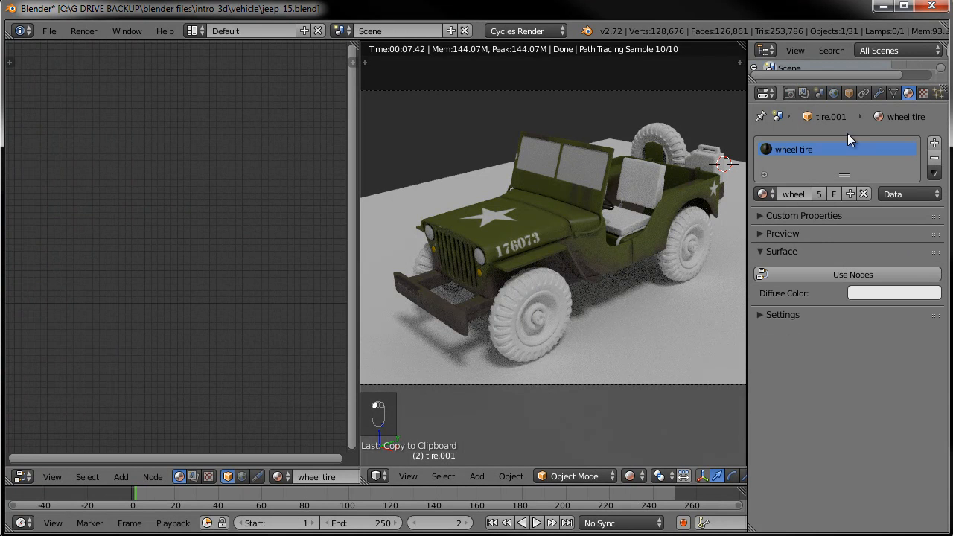
{"action": "left_click", "coordinate": [831, 273]}
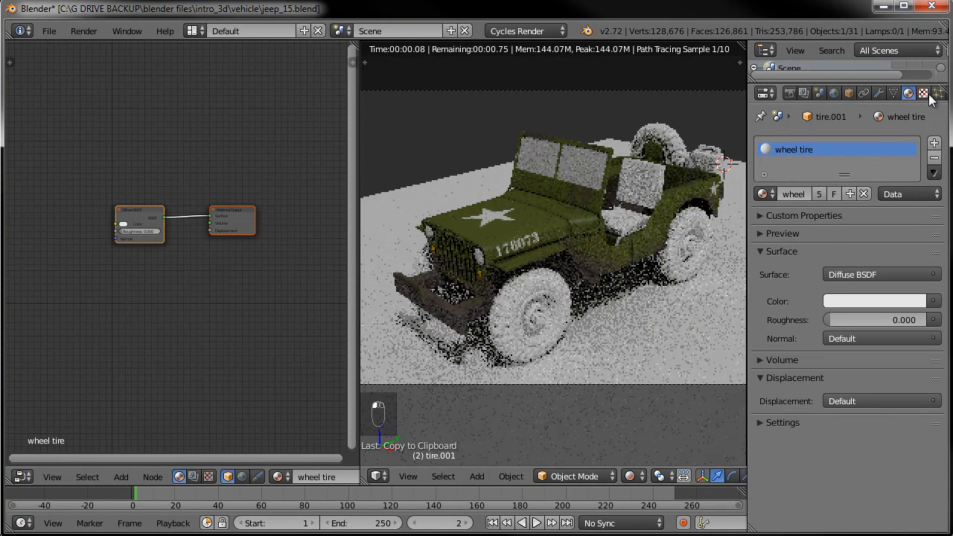
{"action": "left_click", "coordinate": [834, 93]}
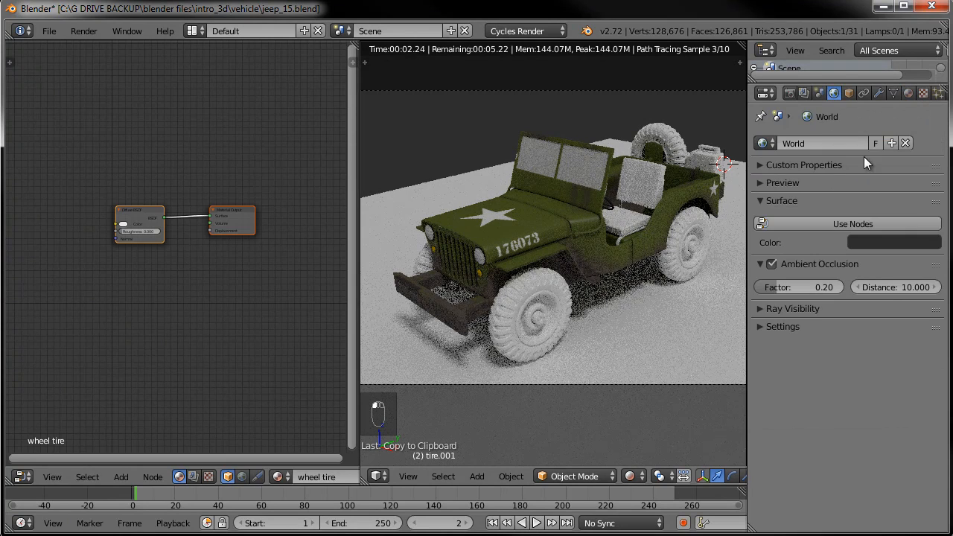
{"action": "left_click", "coordinate": [908, 93]}
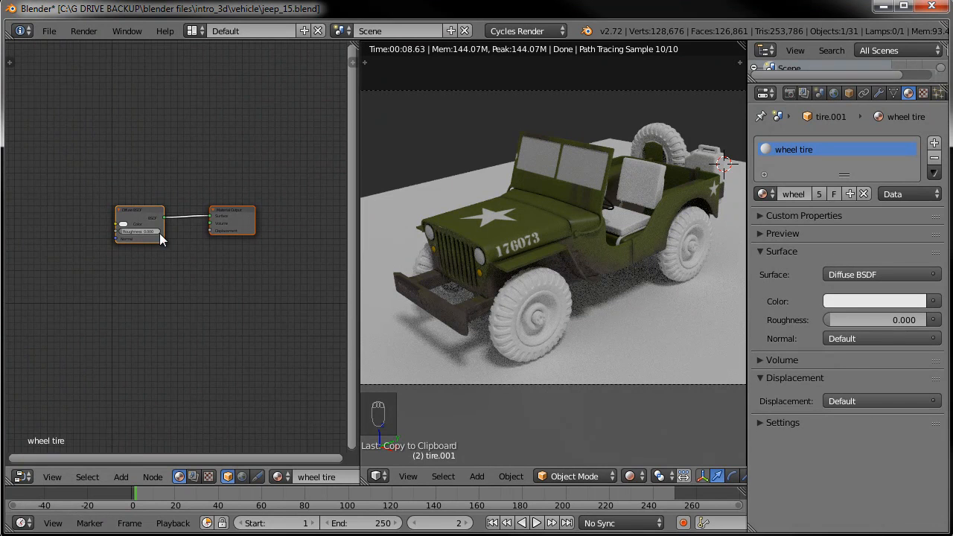
{"action": "key", "text": "Delete"}
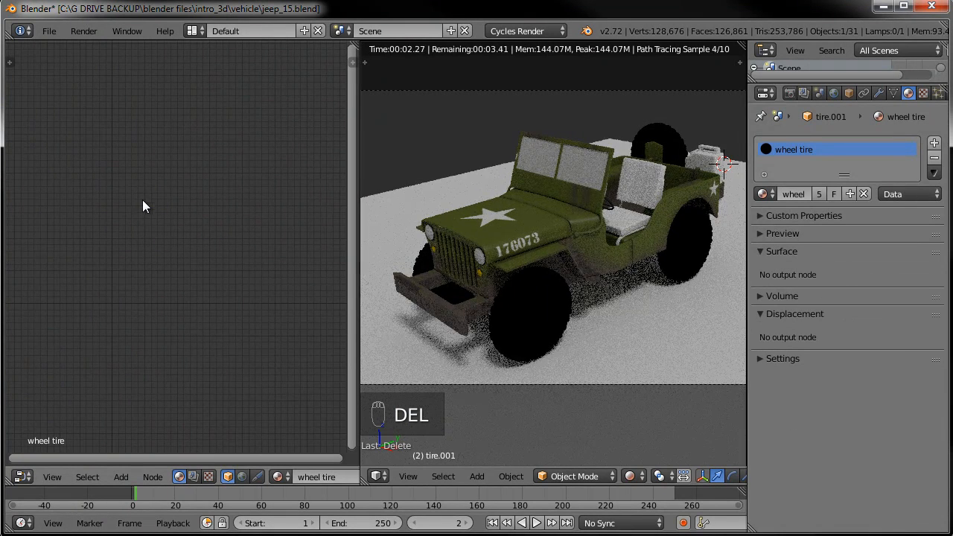
{"action": "key", "text": "ctrl+v"}
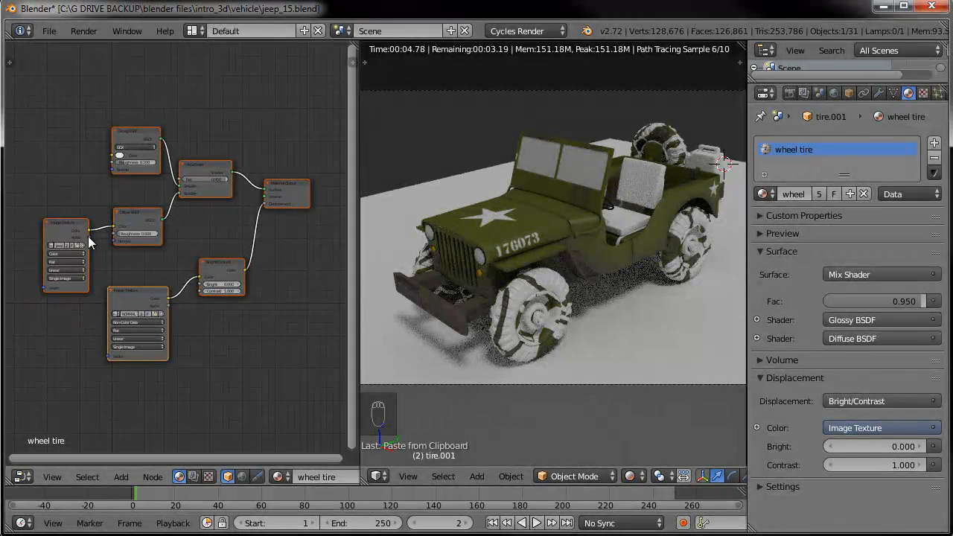
Load wheel-tire_texture2.jpg into the Image Texture node feeding the wheel tire material's Diffuse BSDF, picking it from the thumbnail view.
{"action": "scroll", "coordinate": [116, 178], "scroll_direction": "up", "scroll_amount": 3}
{"action": "scroll", "coordinate": [116, 178], "scroll_direction": "up", "scroll_amount": 3}
{"action": "middle_click_drag", "start_coordinate": [182, 243], "coordinate": [219, 246]}
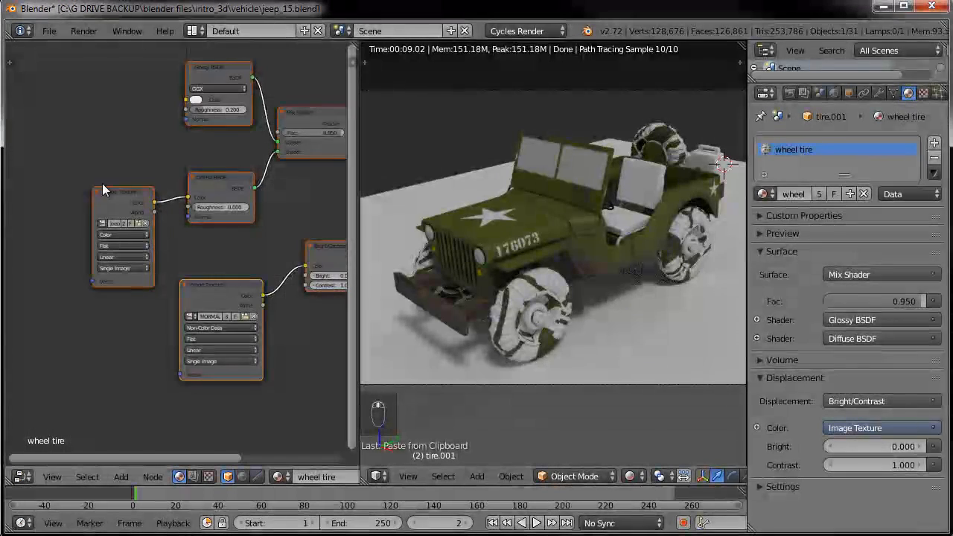
{"action": "scroll", "coordinate": [170, 257], "scroll_direction": "up", "scroll_amount": 1}
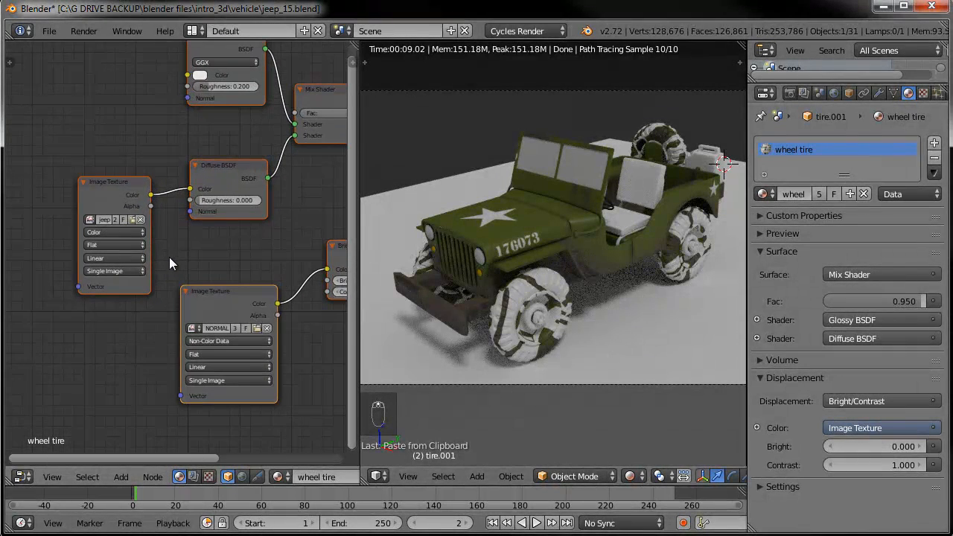
{"action": "left_click", "coordinate": [133, 219]}
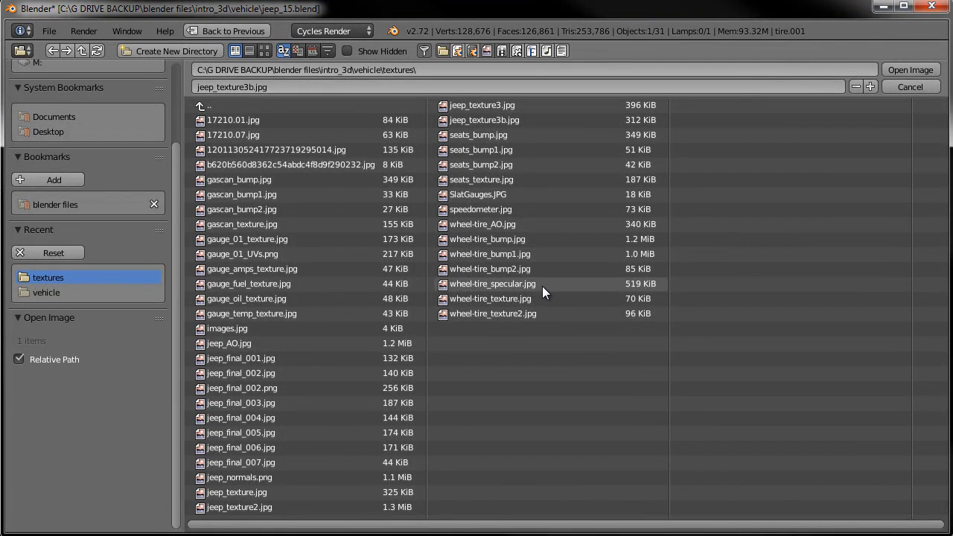
{"action": "left_click", "coordinate": [265, 50]}
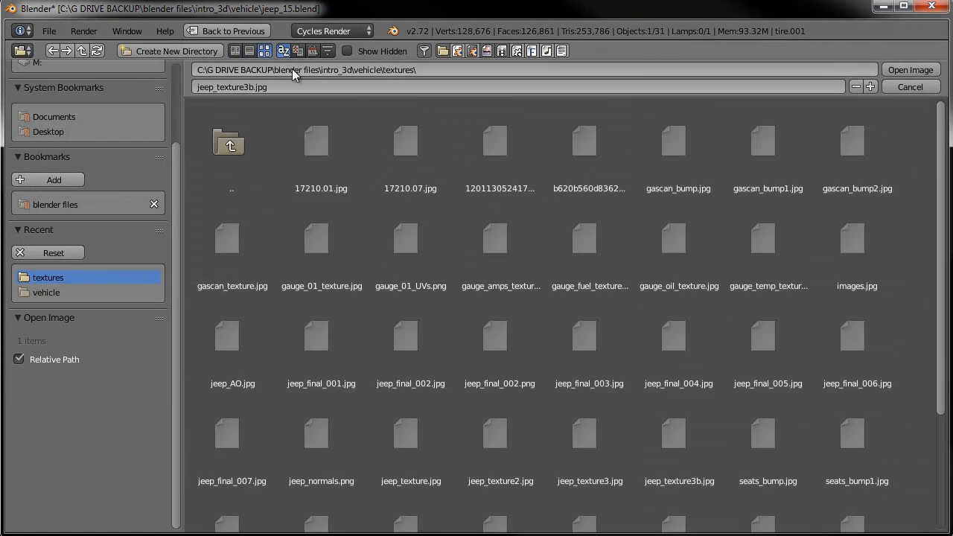
{"action": "scroll", "coordinate": [314, 222], "scroll_direction": "down", "scroll_amount": 3}
{"action": "left_click", "coordinate": [437, 477]}
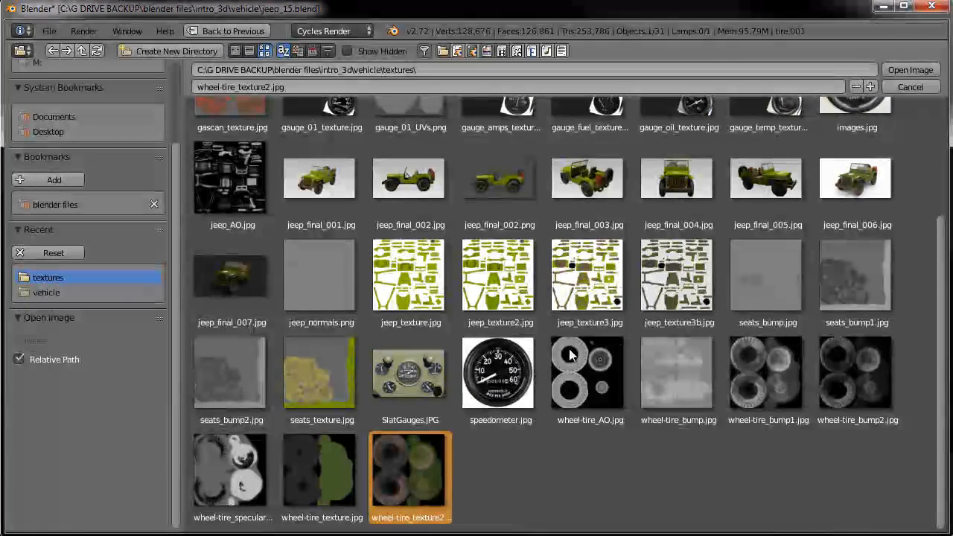
{"action": "left_click", "coordinate": [916, 72]}
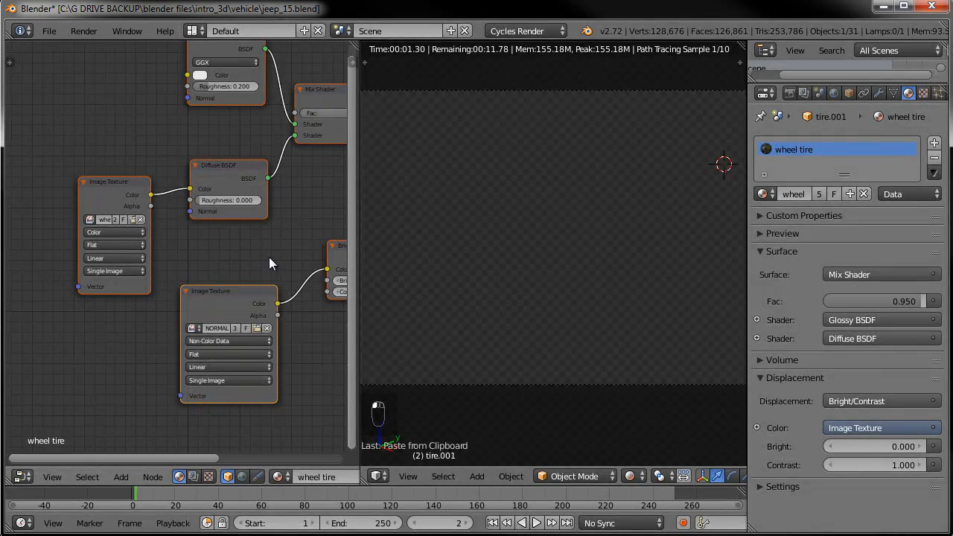
Load wheel-tire_bump2.jpg into the wheel tire material's Image Texture node that feeds Bright/Contrast.
{"action": "middle_click_drag", "start_coordinate": [278, 253], "coordinate": [215, 233]}
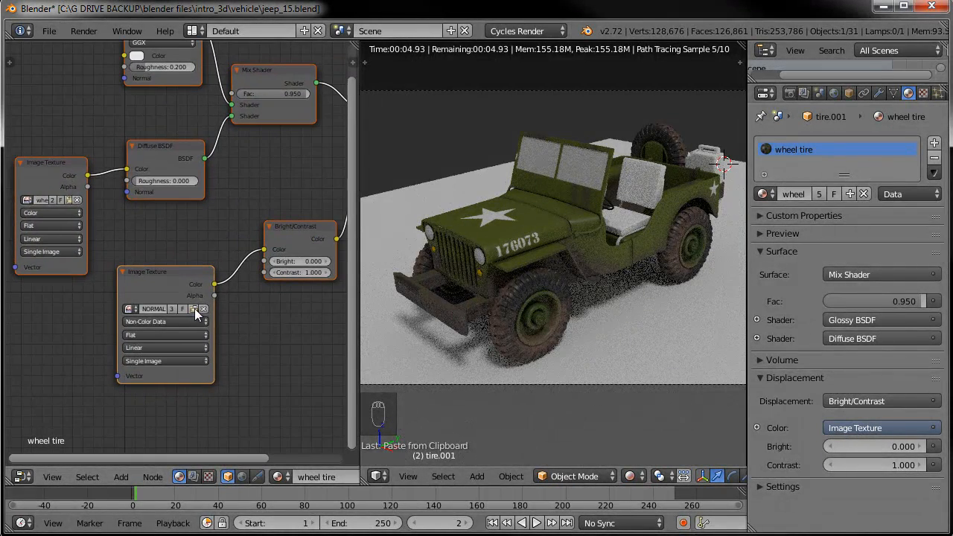
{"action": "left_click", "coordinate": [194, 309]}
{"action": "left_click", "coordinate": [511, 268]}
{"action": "left_click", "coordinate": [923, 69]}
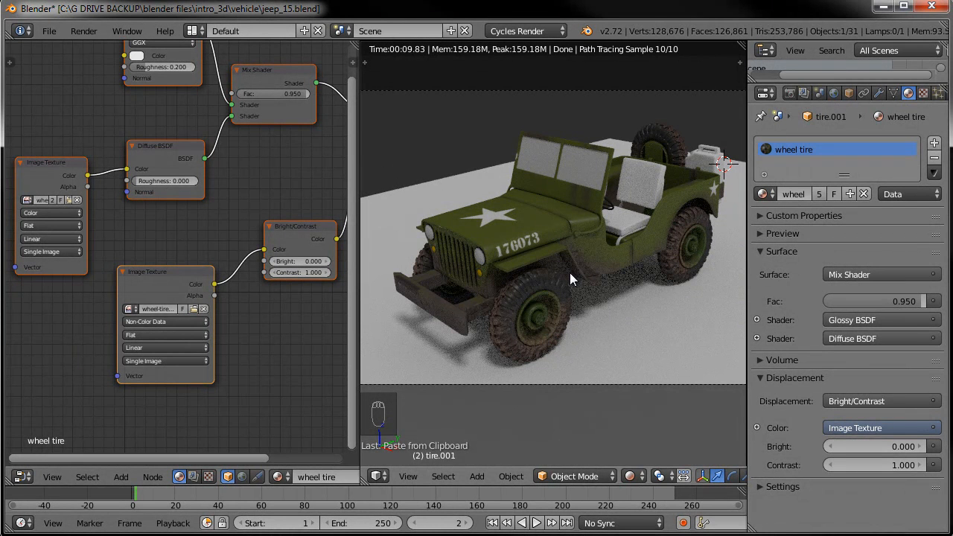
Enable nodes on the seats material and replace its default nodes with the copied Jeep Body setup.
{"action": "right_click", "coordinate": [646, 183]}
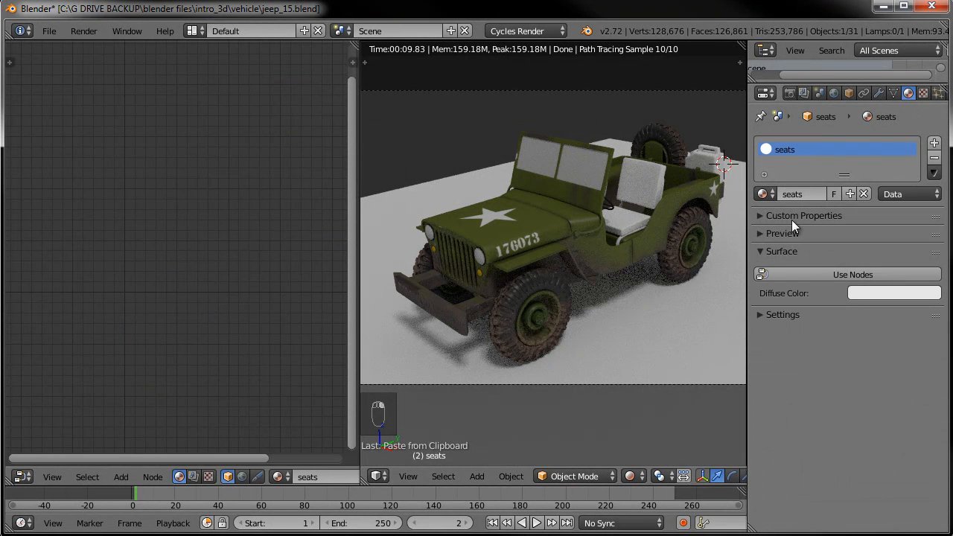
{"action": "left_click", "coordinate": [820, 274]}
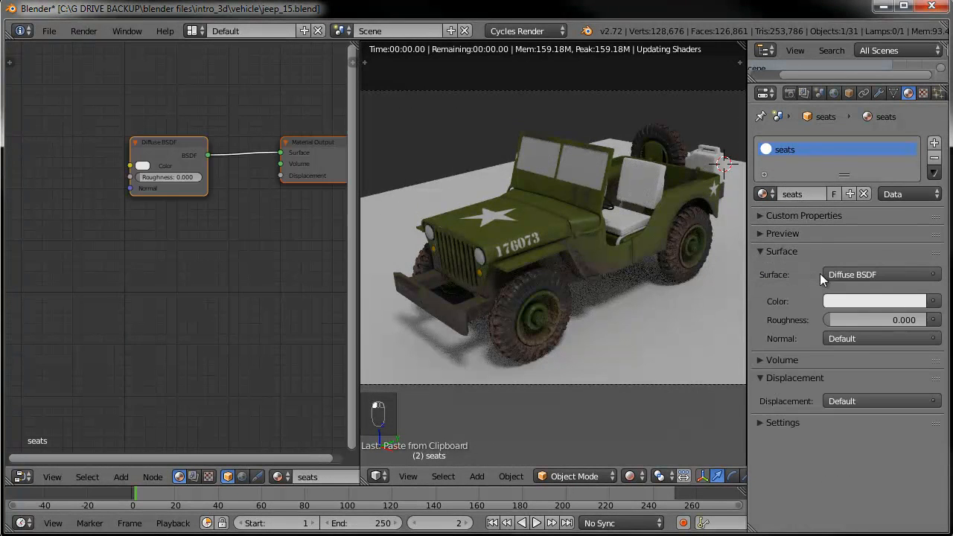
{"action": "scroll", "coordinate": [187, 207], "scroll_direction": "down", "scroll_amount": 3}
{"action": "middle_click_drag", "start_coordinate": [187, 205], "coordinate": [152, 226]}
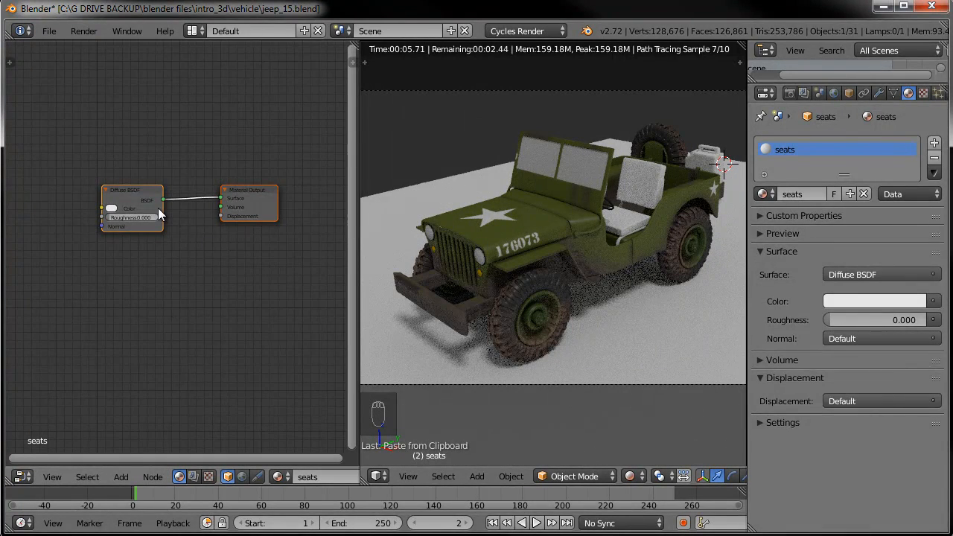
{"action": "key", "text": "Delete"}
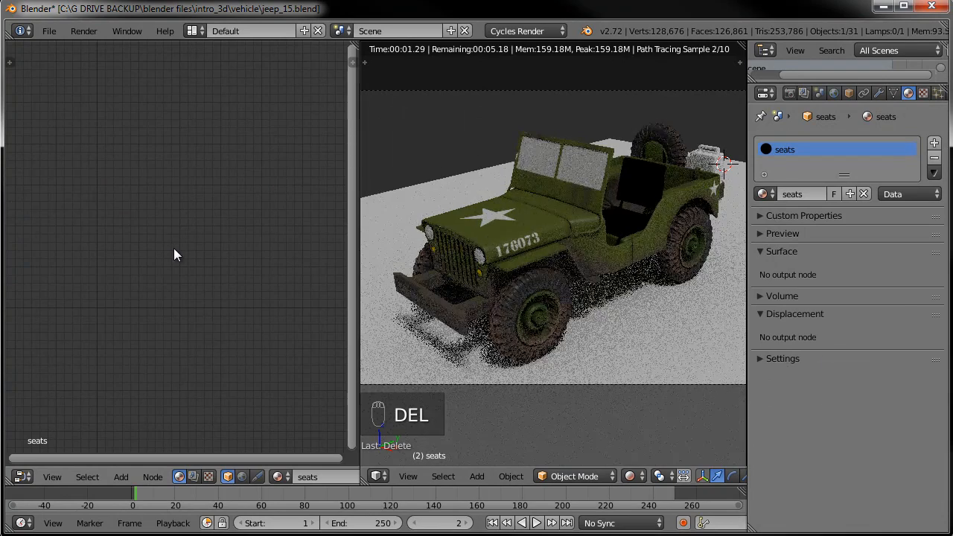
{"action": "key", "text": "ctrl+v"}
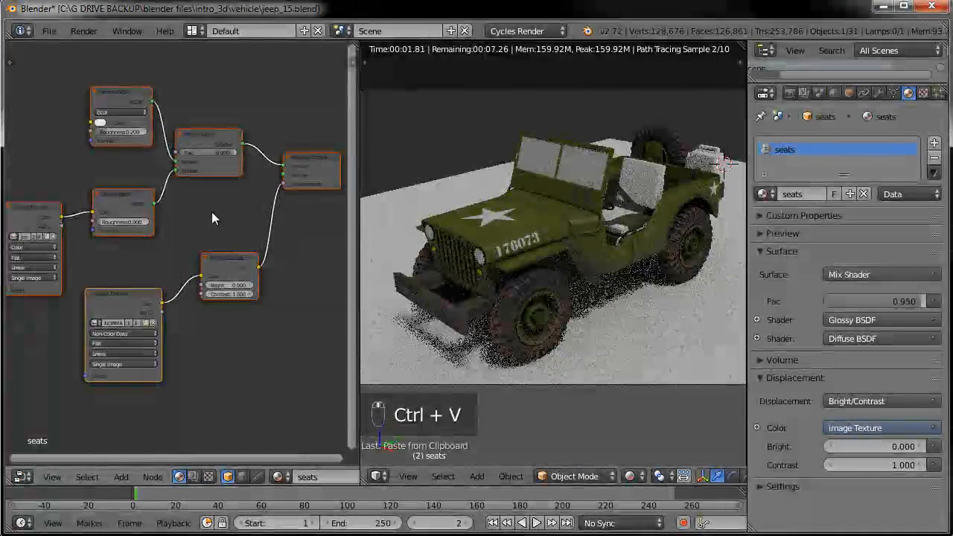
Load seats_texture.jpg into the Image Texture node feeding the seats material's Diffuse BSDF.
{"action": "left_click", "coordinate": [253, 198]}
{"action": "scroll", "coordinate": [154, 238], "scroll_direction": "up", "scroll_amount": 2}
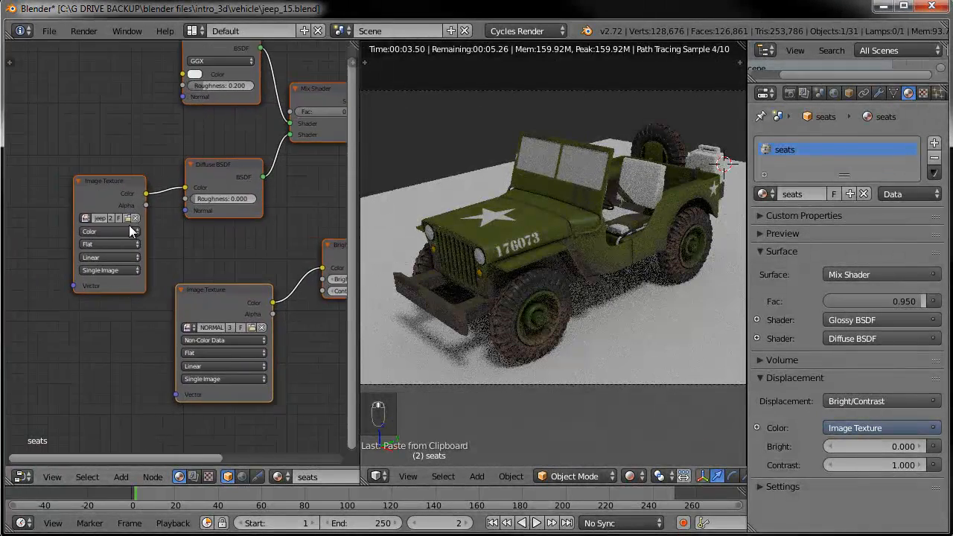
{"action": "left_click", "coordinate": [128, 218]}
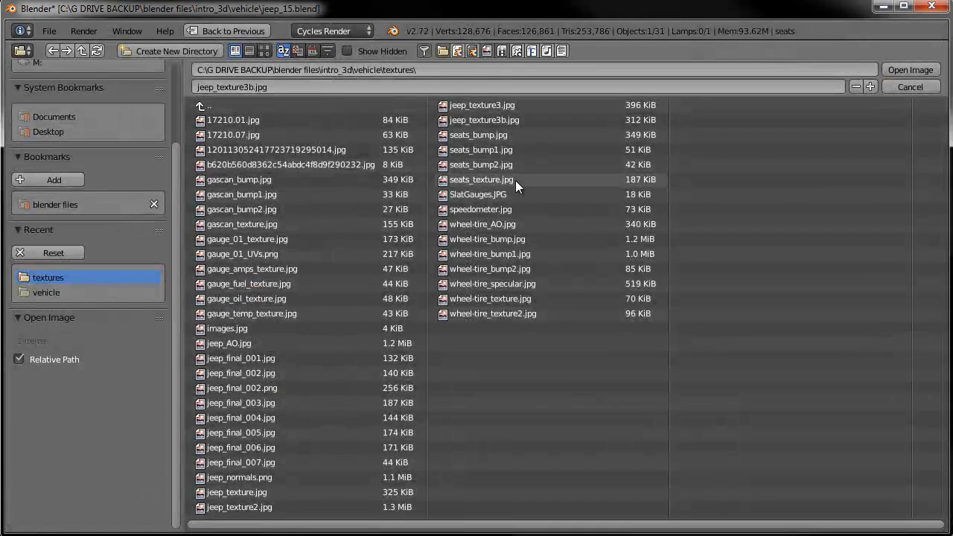
{"action": "left_click", "coordinate": [486, 179]}
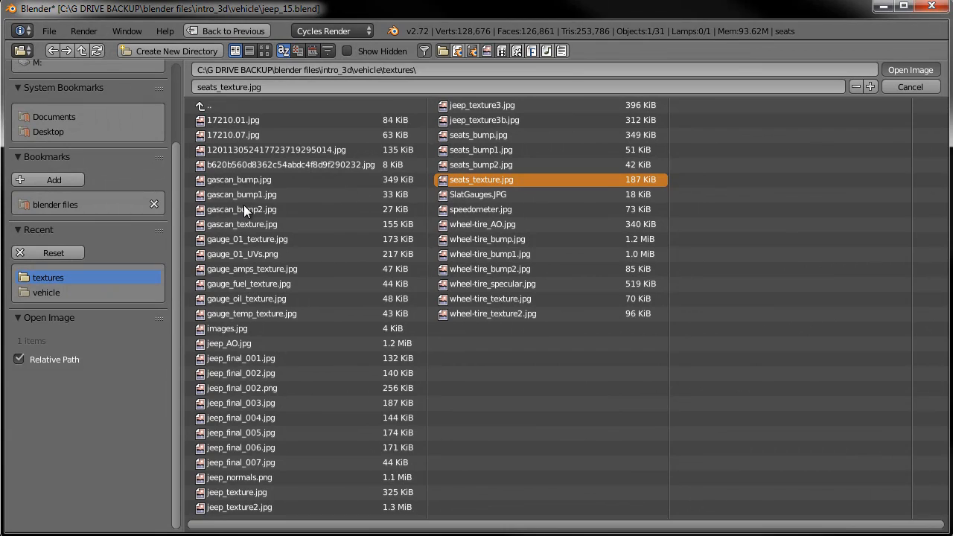
{"action": "key", "text": "Return"}
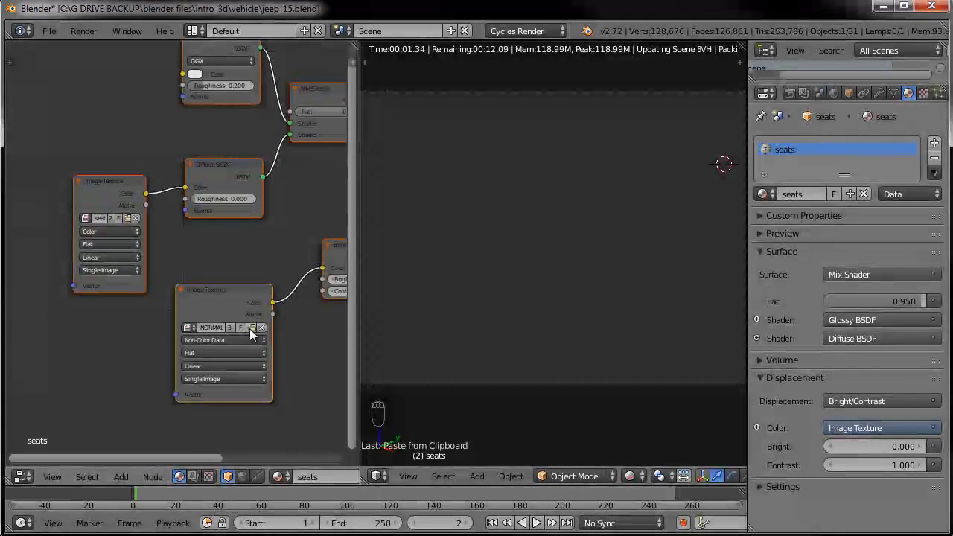
Load seats_bump2.jpg into the seats material's Non-Color Data Image Texture node.
{"action": "left_click", "coordinate": [251, 328]}
{"action": "left_click", "coordinate": [575, 165]}
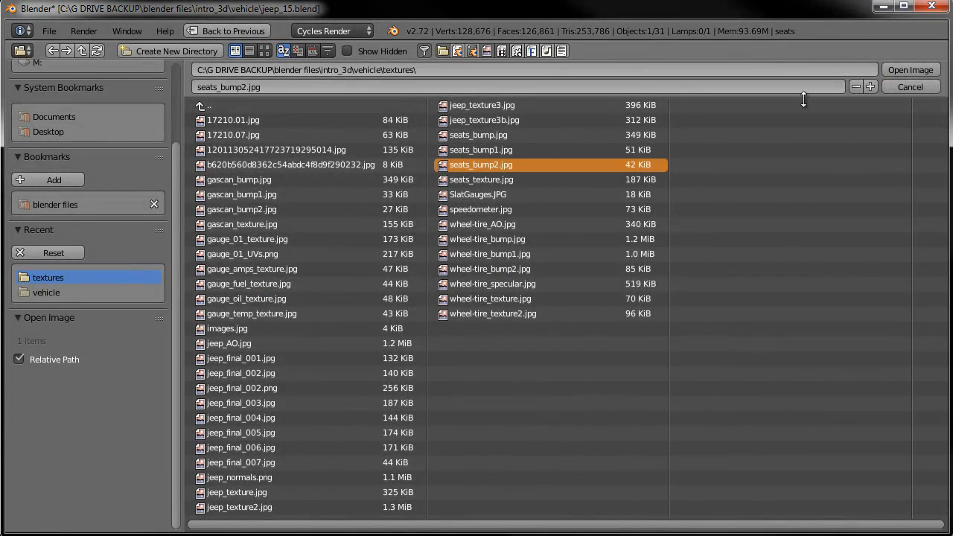
{"action": "left_click", "coordinate": [905, 68]}
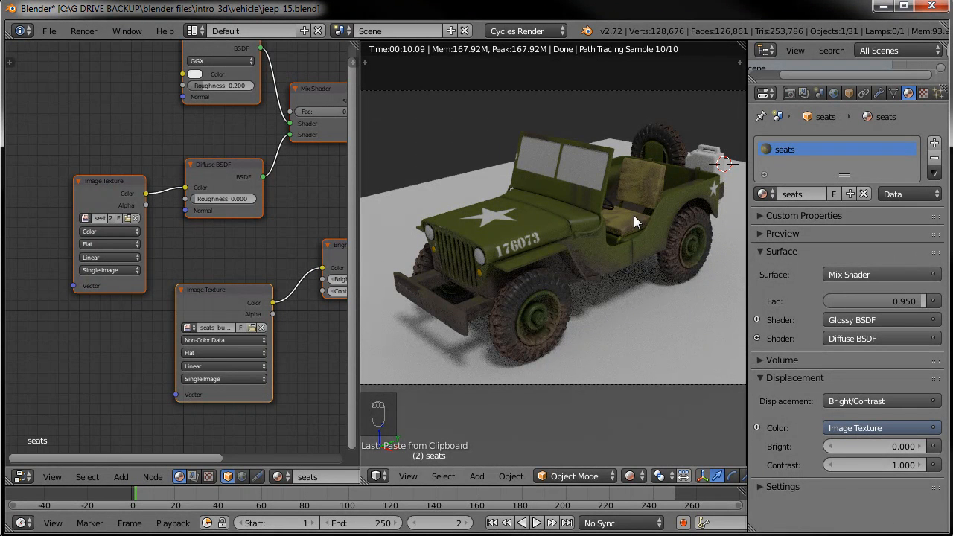
Enable nodes on the gas can material and replace its default nodes with the copied Jeep Body setup.
{"action": "right_click", "coordinate": [695, 158]}
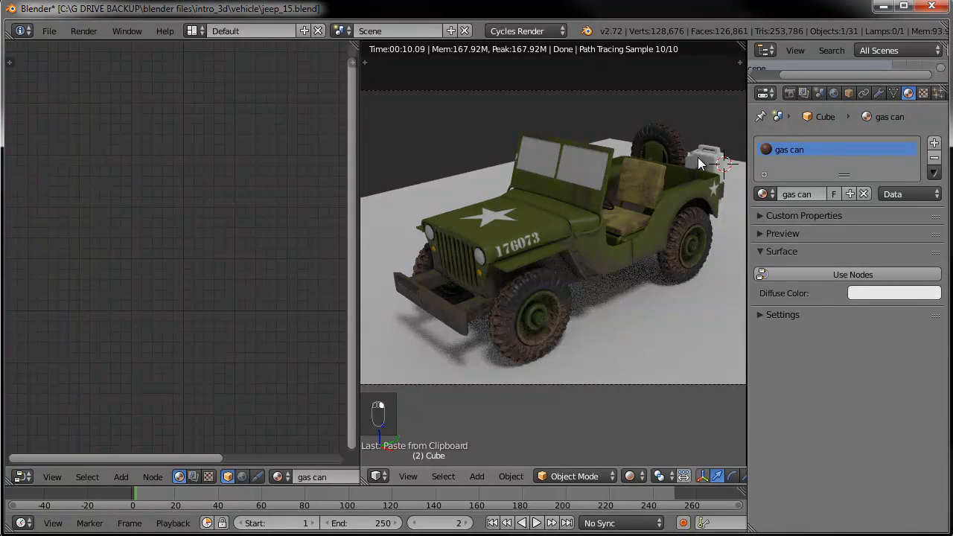
{"action": "left_click", "coordinate": [836, 271]}
{"action": "middle_click_drag", "start_coordinate": [216, 219], "coordinate": [138, 241]}
{"action": "key", "text": "Delete"}
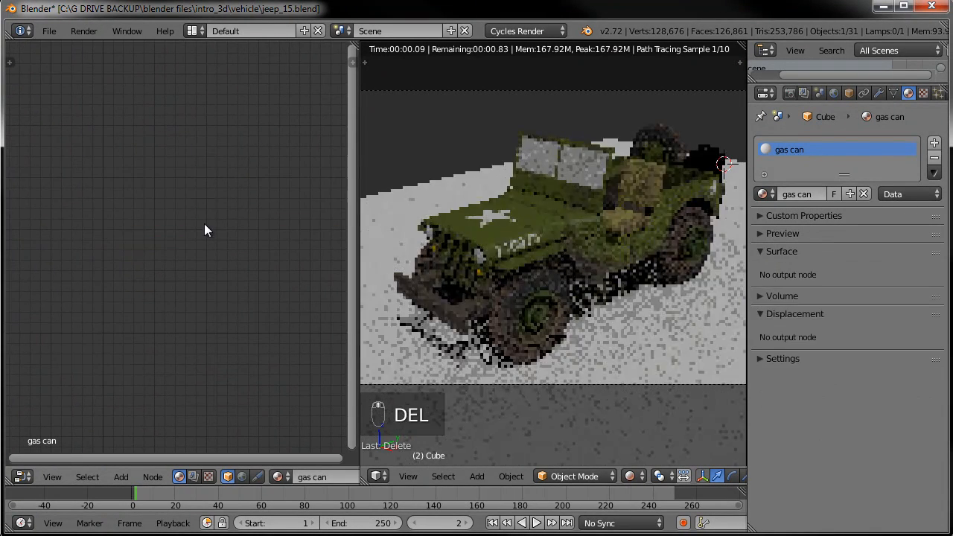
{"action": "key", "text": "ctrl+v"}
Load gascan_texture.jpg into the Image Texture node feeding the gas can material's Diffuse BSDF.
{"action": "scroll", "coordinate": [252, 198], "scroll_direction": "down", "scroll_amount": 1}
{"action": "middle_click_drag", "start_coordinate": [226, 202], "coordinate": [202, 207]}
{"action": "middle_click_drag", "start_coordinate": [172, 253], "coordinate": [233, 234]}
{"action": "scroll", "coordinate": [95, 220], "scroll_direction": "up", "scroll_amount": 3}
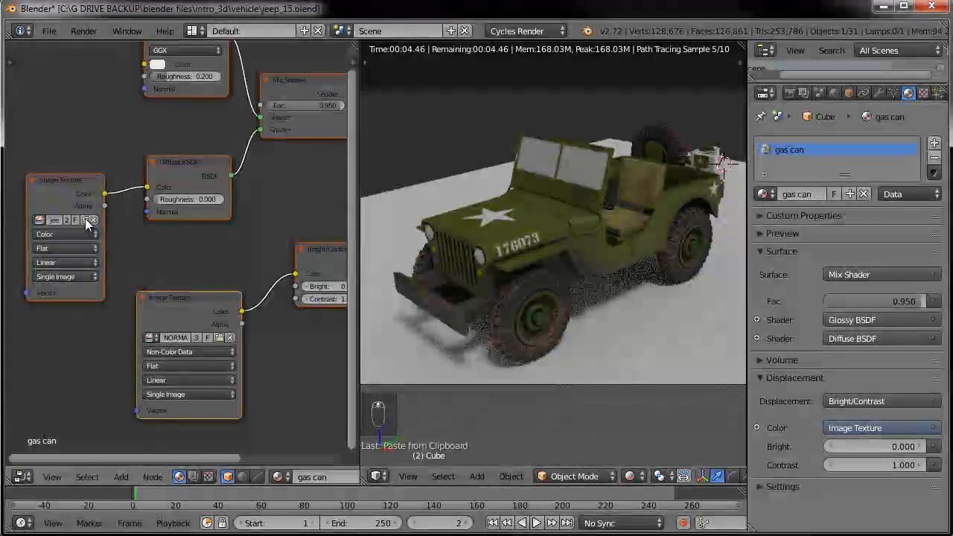
{"action": "left_click", "coordinate": [85, 219]}
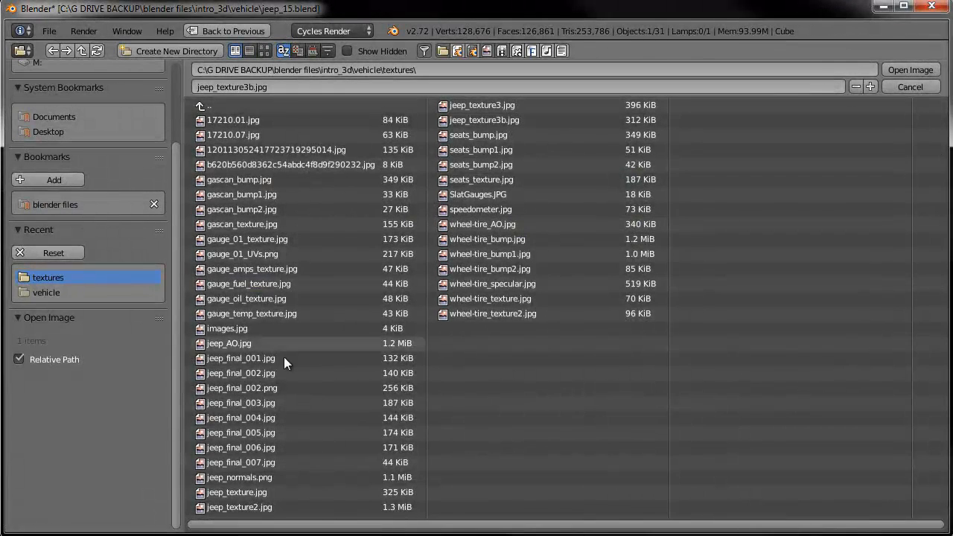
{"action": "left_click", "coordinate": [265, 226]}
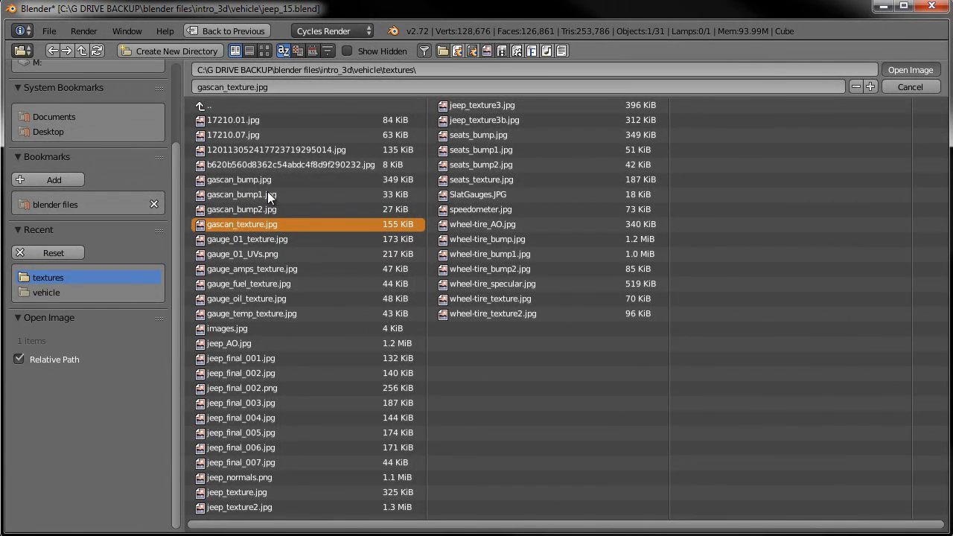
{"action": "key", "text": "Return"}
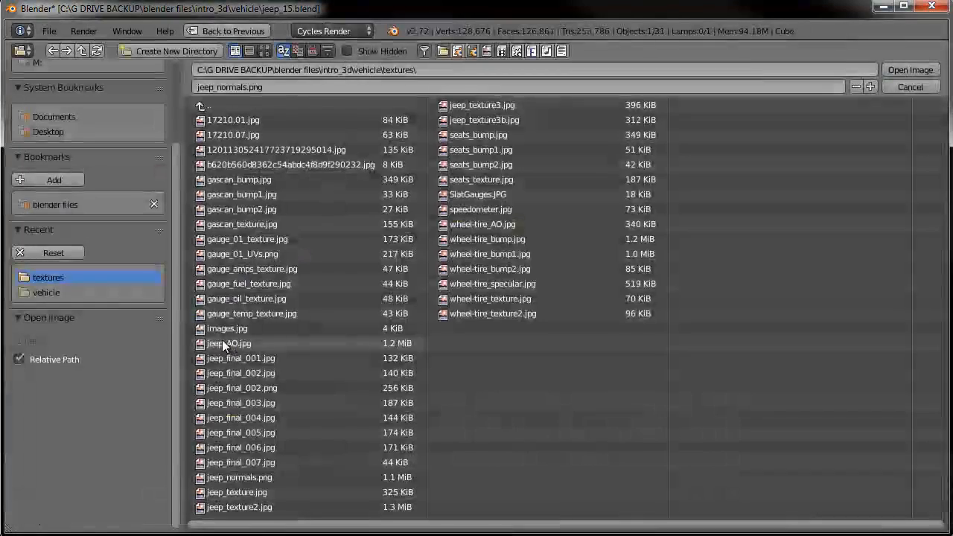
Load gascan_bump2.jpg into the gas can material's Non-Color Data Image Texture node.
{"action": "left_click", "coordinate": [222, 340]}
{"action": "left_click", "coordinate": [276, 210]}
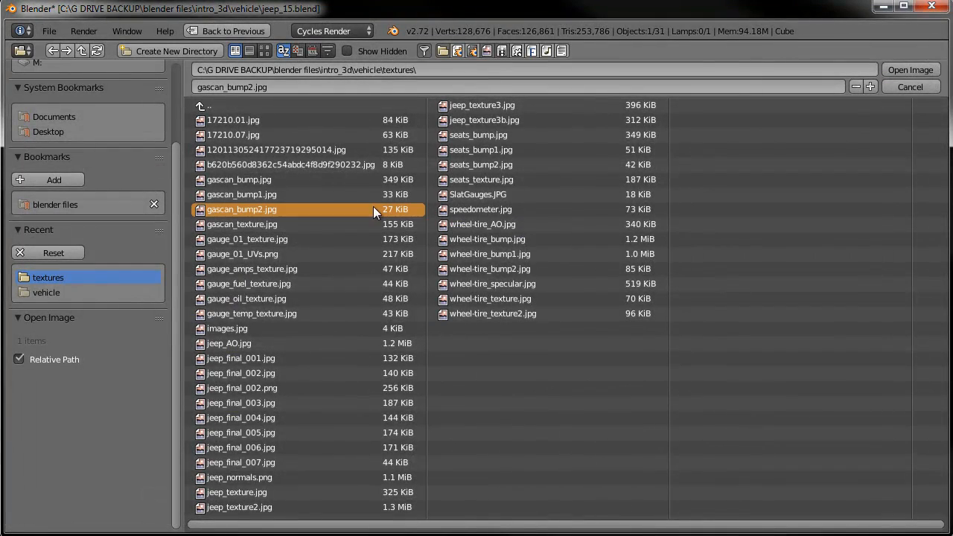
{"action": "left_click", "coordinate": [914, 69]}
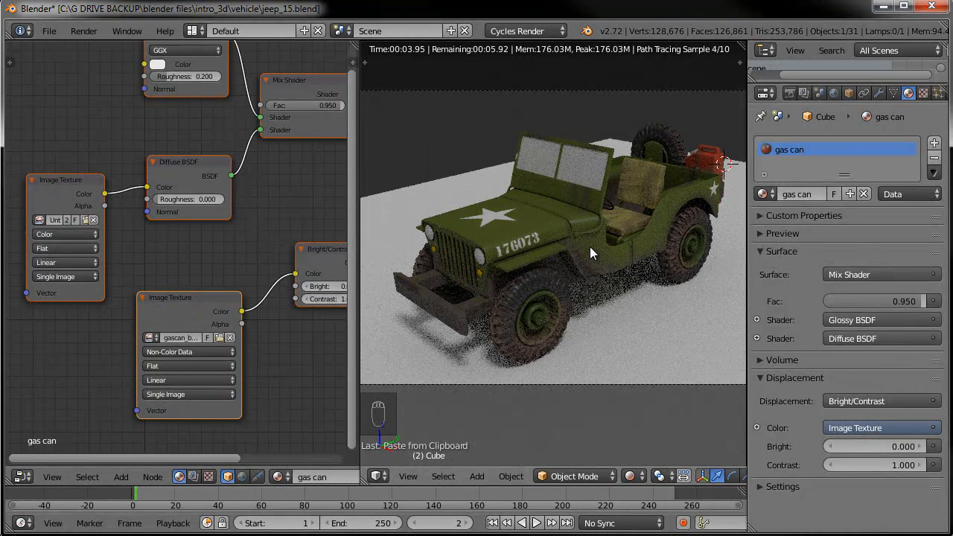
Select the large central speedometer gauge on the jeep's dashboard.
{"action": "middle_click_drag", "start_coordinate": [627, 233], "coordinate": [479, 224]}
{"action": "middle_click_drag", "start_coordinate": [560, 242], "coordinate": [568, 256]}
{"action": "scroll", "coordinate": [567, 260], "scroll_direction": "up", "scroll_amount": 5}
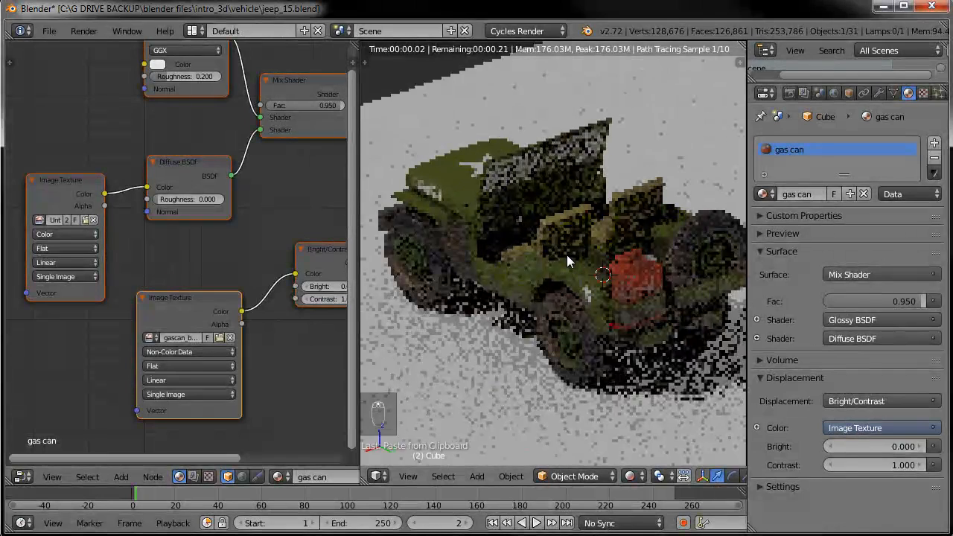
{"action": "middle_click_drag", "start_coordinate": [567, 255], "coordinate": [587, 225]}
{"action": "scroll", "coordinate": [577, 224], "scroll_direction": "up", "scroll_amount": 3}
{"action": "scroll", "coordinate": [564, 186], "scroll_direction": "up", "scroll_amount": 2}
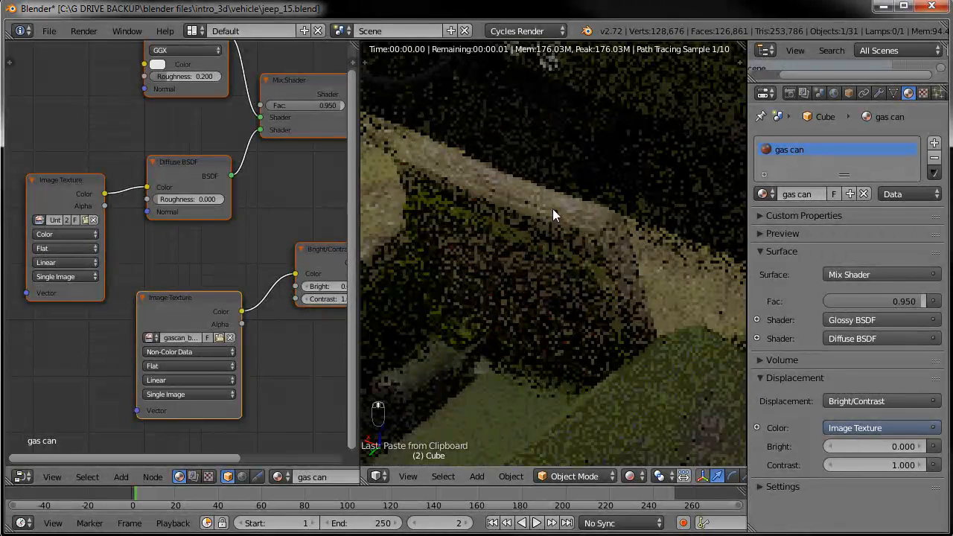
{"action": "middle_click_drag", "start_coordinate": [552, 313], "coordinate": [551, 307], "text": "shift"}
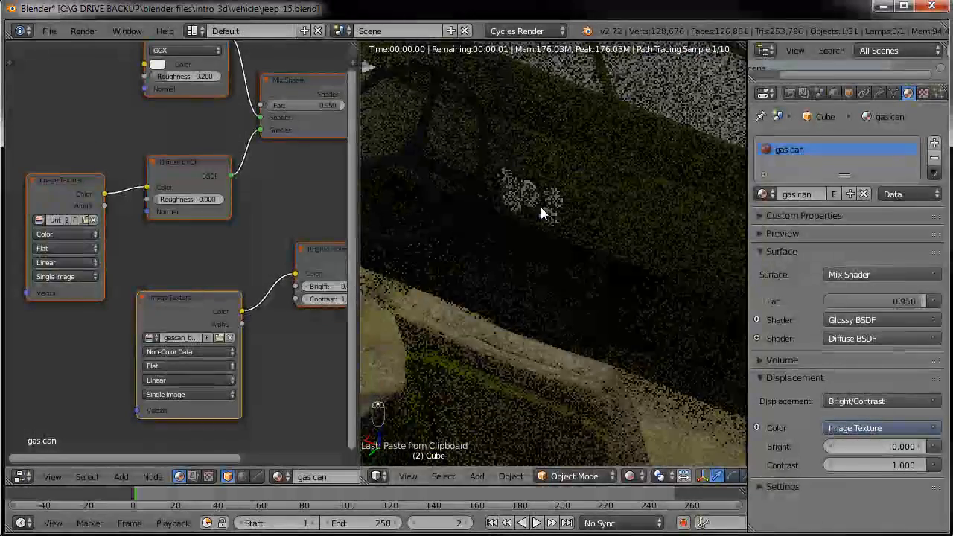
{"action": "scroll", "coordinate": [541, 208], "scroll_direction": "up", "scroll_amount": 3}
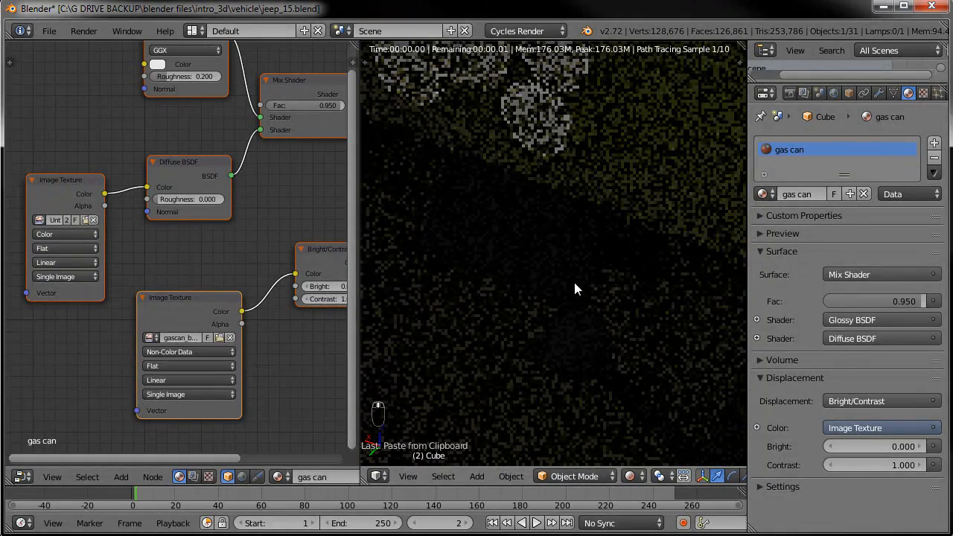
{"action": "right_click", "coordinate": [518, 197]}
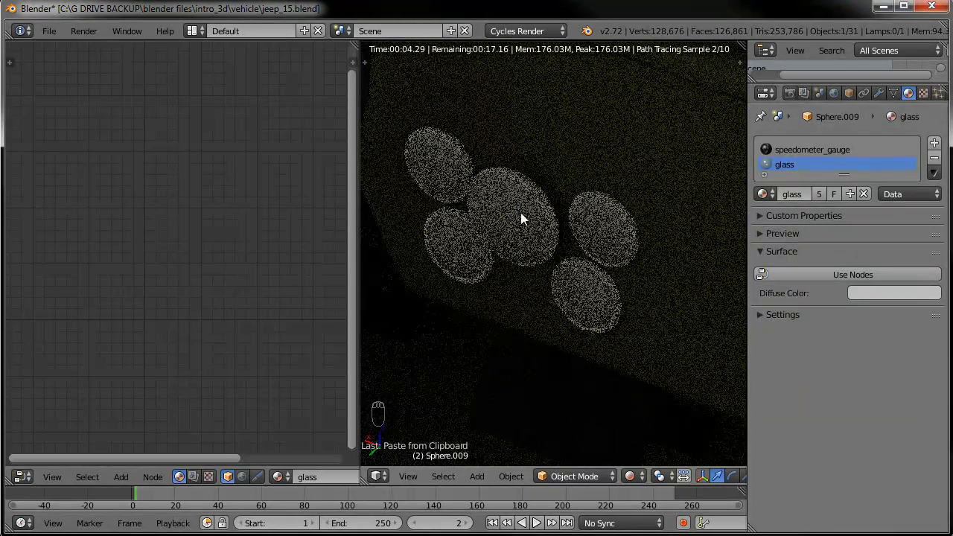
{"action": "right_click", "coordinate": [535, 220]}
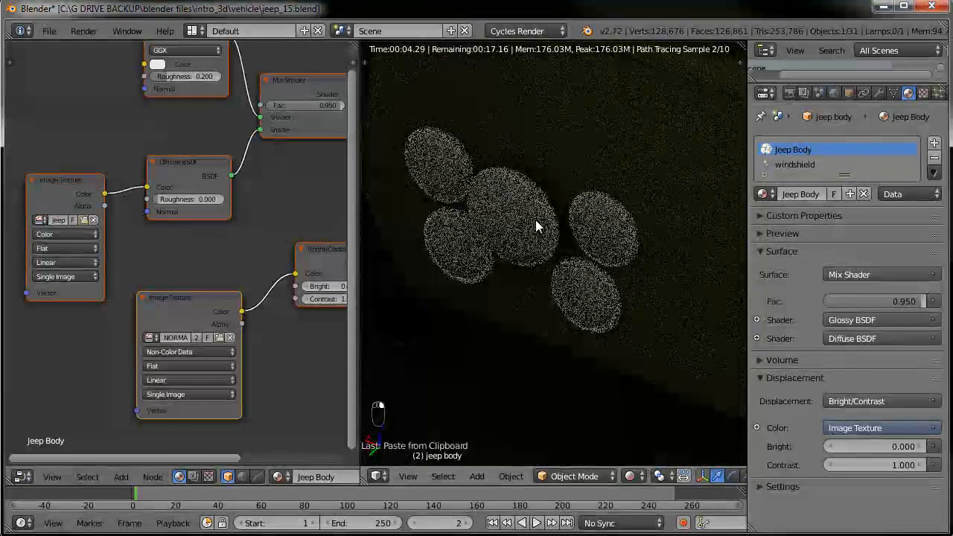
{"action": "right_click", "coordinate": [535, 220]}
{"action": "right_click", "coordinate": [528, 190]}
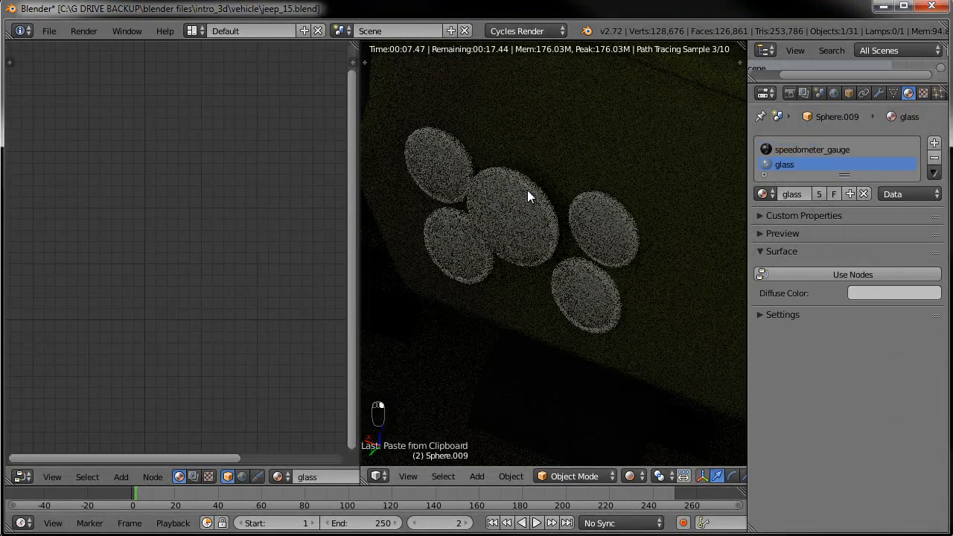
Enable nodes on the glass material in the speedometer gauge's second material slot.
{"action": "left_click", "coordinate": [803, 149]}
{"action": "left_click", "coordinate": [789, 163]}
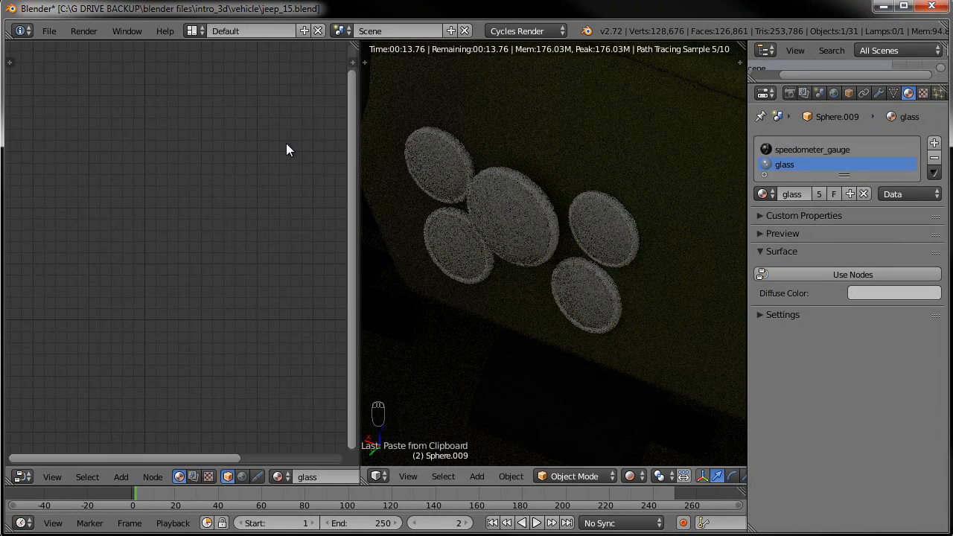
{"action": "left_click", "coordinate": [812, 270]}
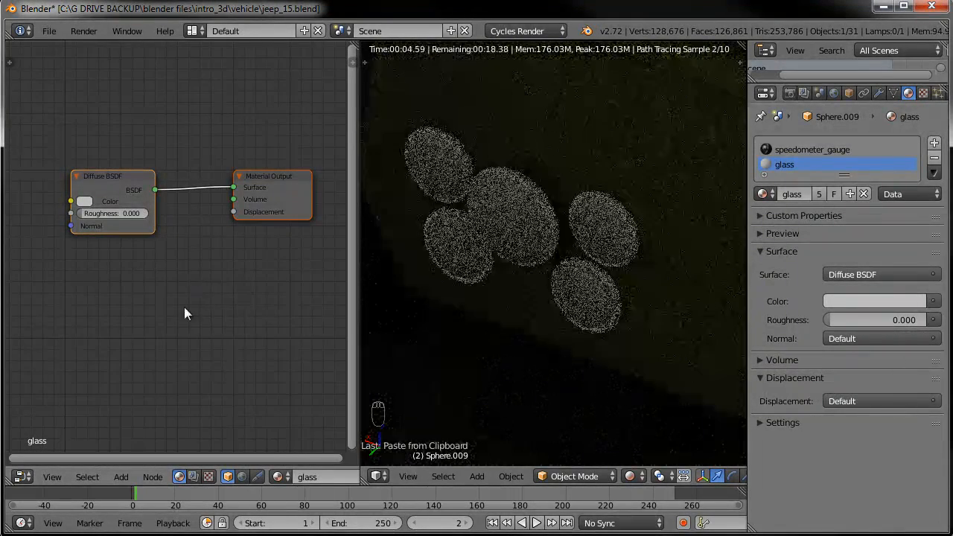
{"action": "middle_click_drag", "start_coordinate": [158, 257], "coordinate": [162, 275]}
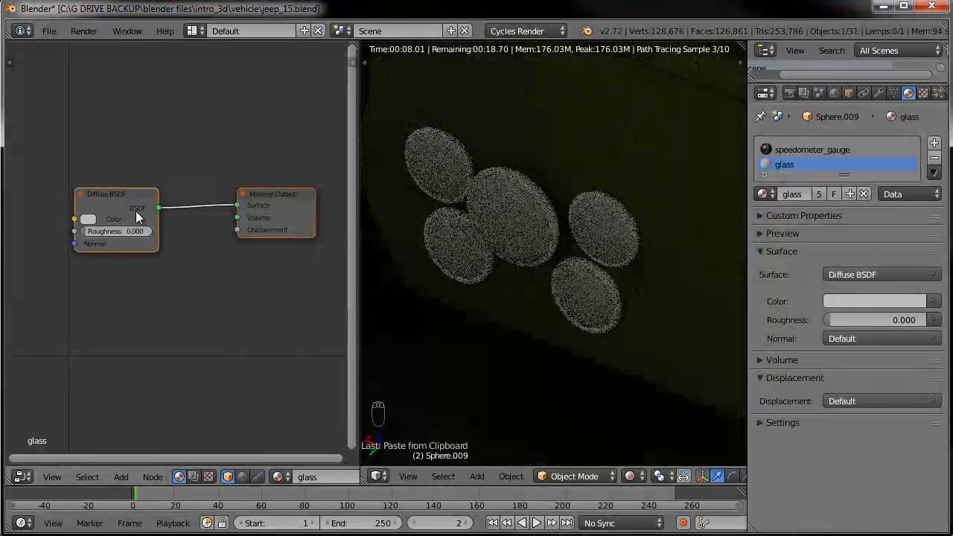
{"action": "left_click", "coordinate": [128, 474]}
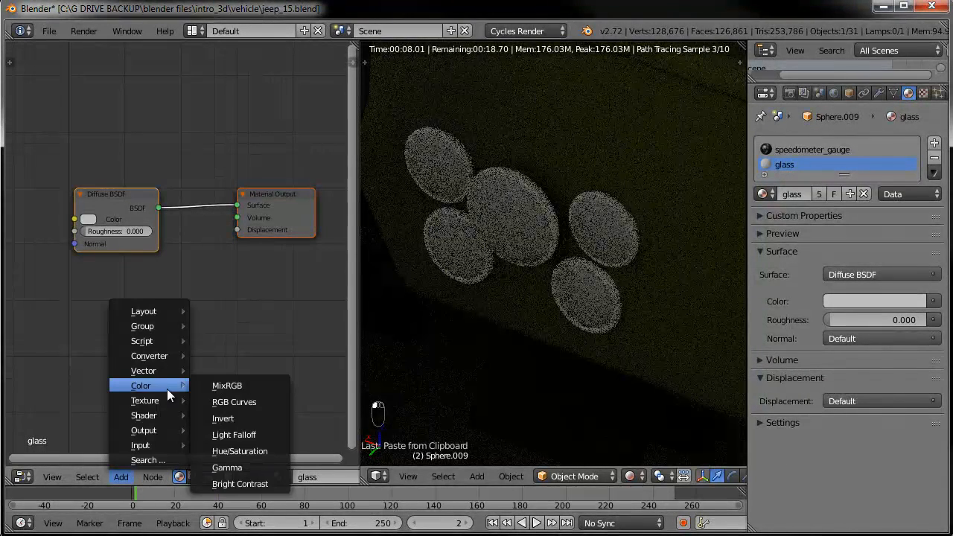
{"action": "mouse_move", "coordinate": [164, 415]}
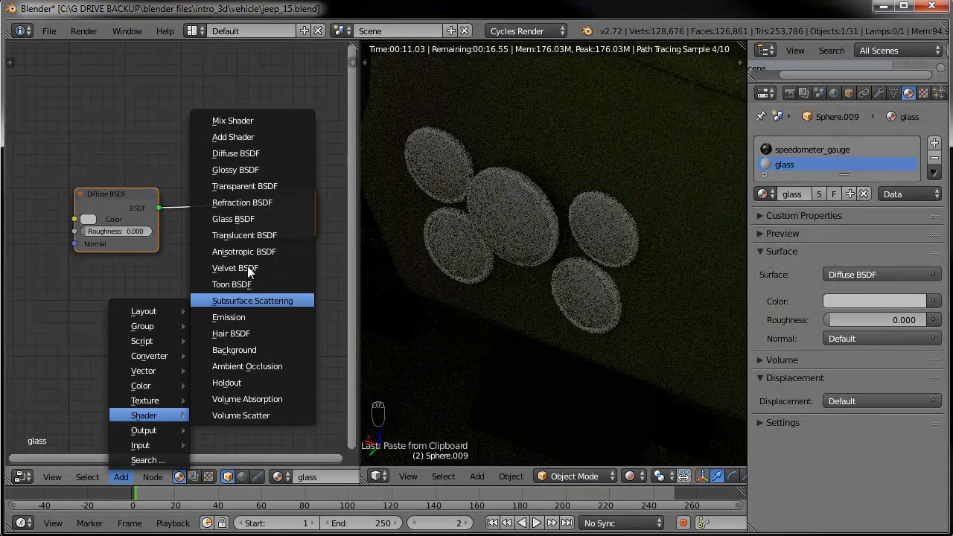
{"action": "key", "text": "Escape"}
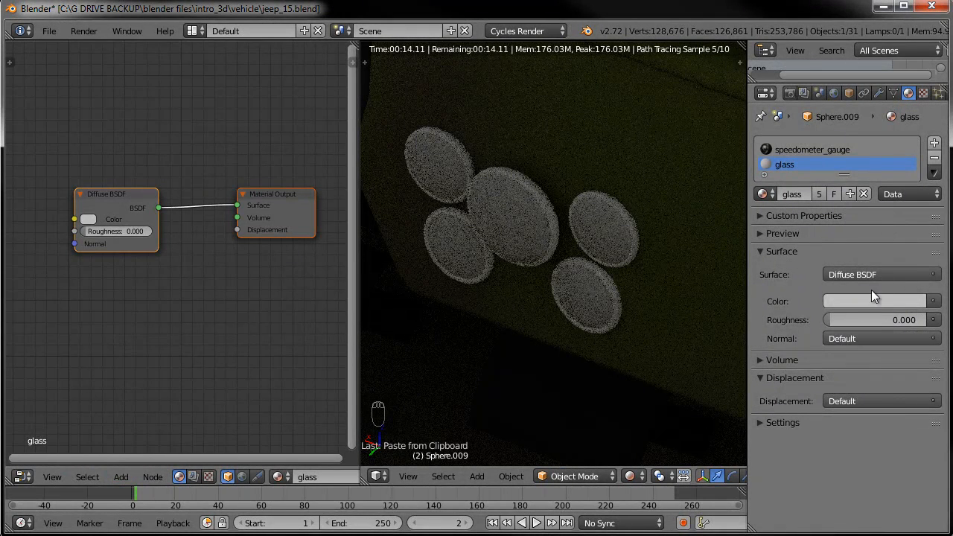
Change the glass material's surface to a Glass BSDF shader with a roughness of 0.05.
{"action": "left_click", "coordinate": [884, 275]}
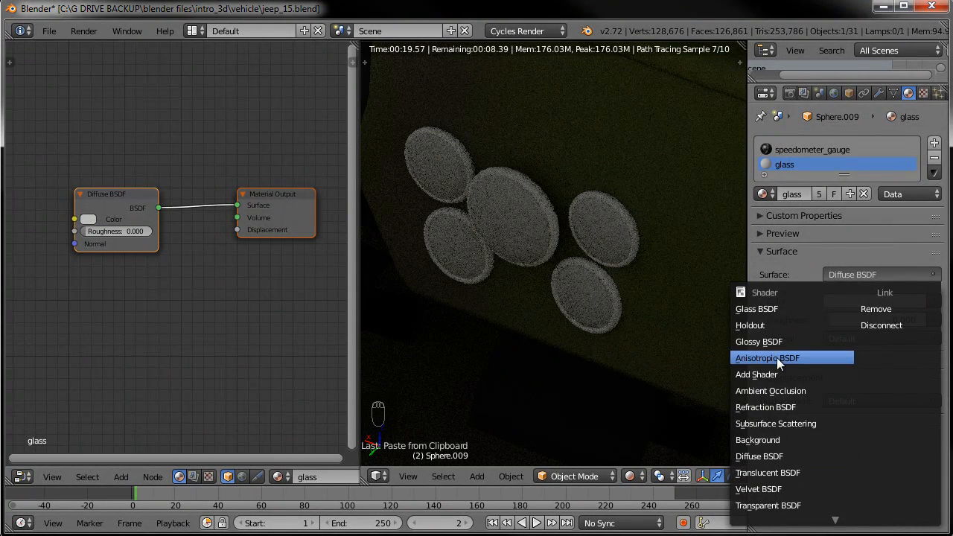
{"action": "left_click", "coordinate": [770, 308]}
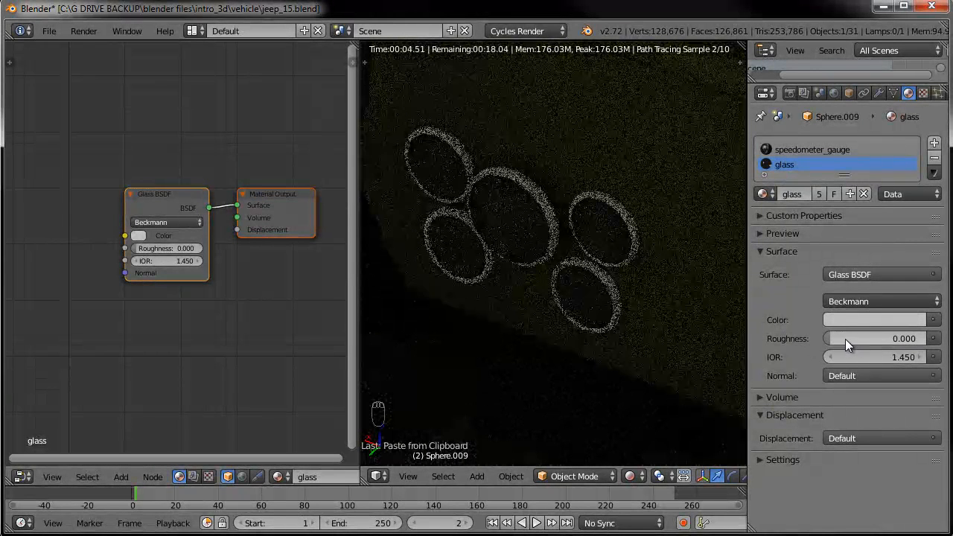
{"action": "left_click_drag", "start_coordinate": [836, 340], "coordinate": [830, 340]}
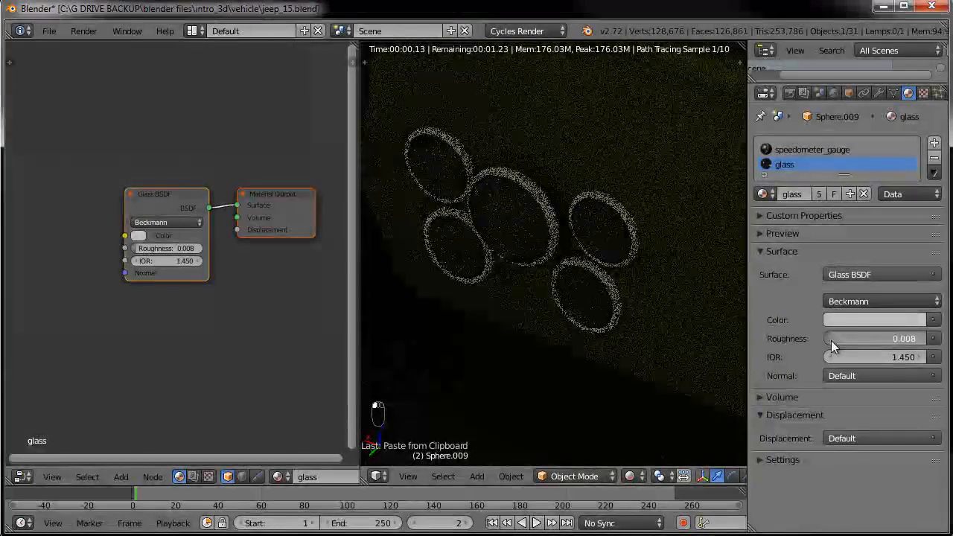
{"action": "left_click", "coordinate": [833, 338]}
{"action": "type", "text": ".05"}
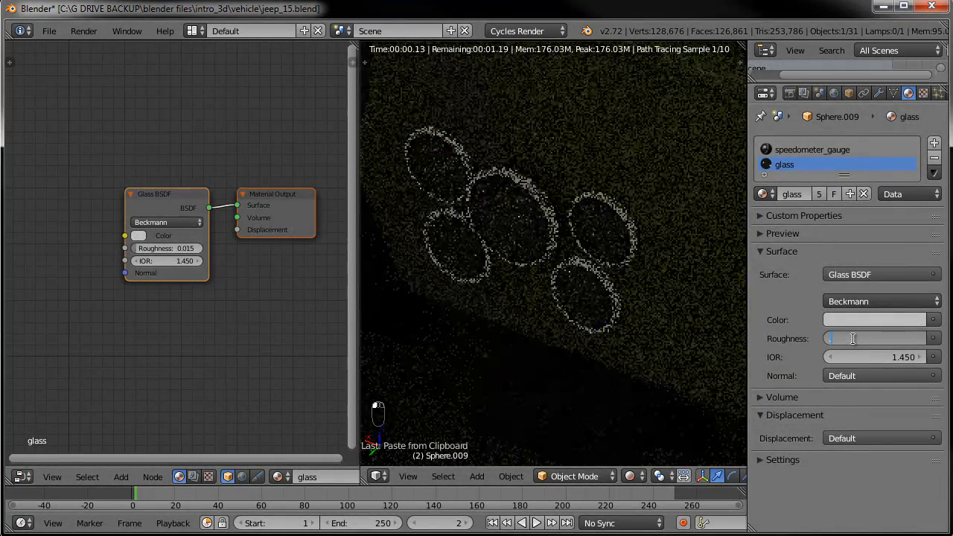
{"action": "key", "text": "Return"}
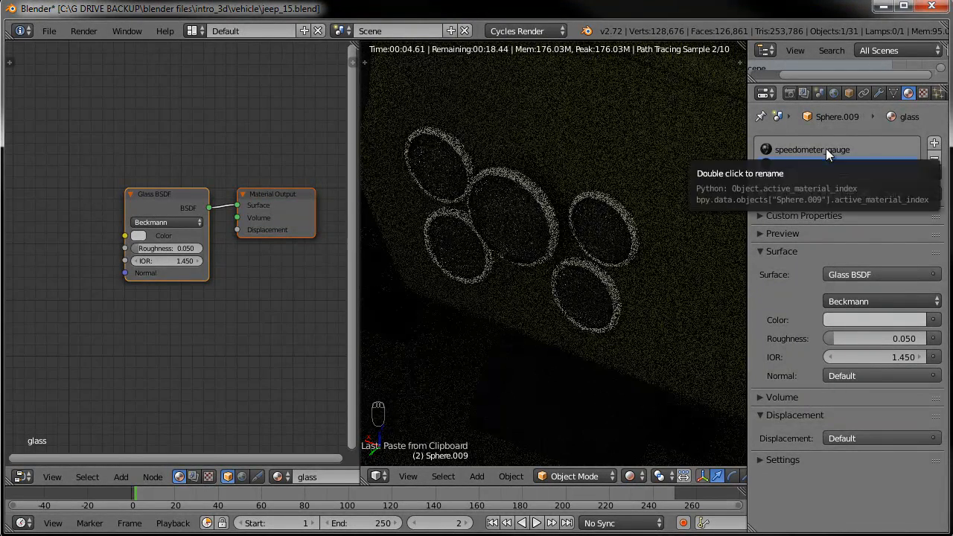
Add an Image Texture node to the speedometer_gauge material and link its Color output to the Diffuse BSDF color.
{"action": "left_click", "coordinate": [825, 149]}
{"action": "left_click", "coordinate": [817, 272]}
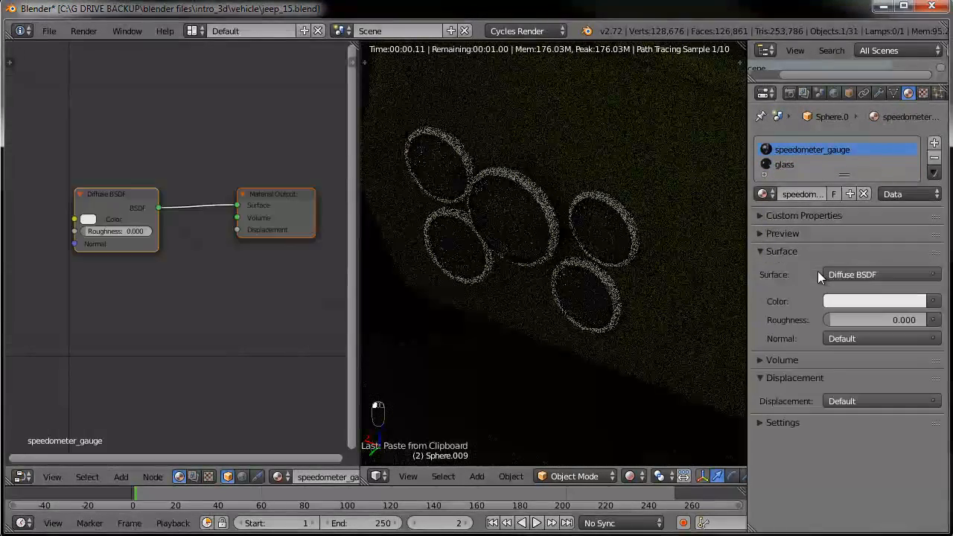
{"action": "middle_click_drag", "start_coordinate": [176, 251], "coordinate": [245, 215]}
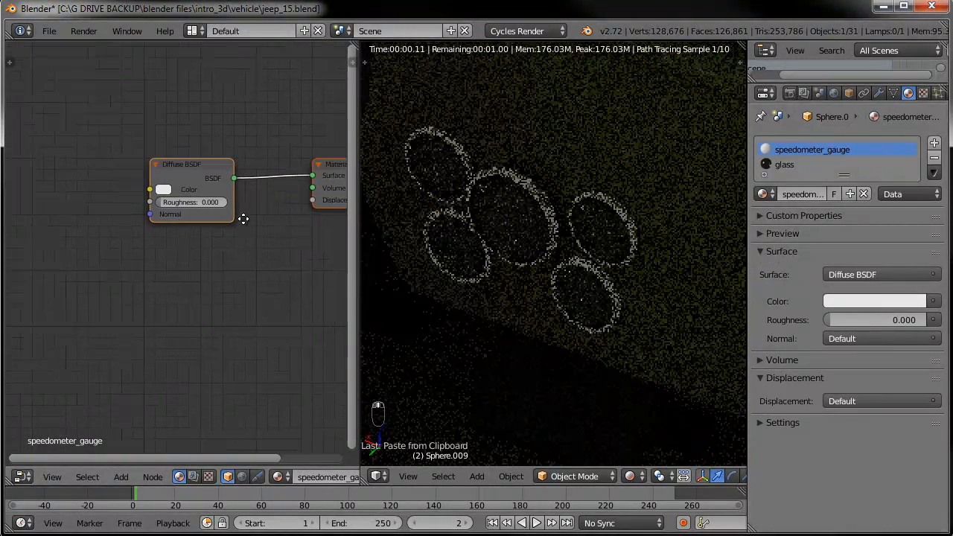
{"action": "left_click", "coordinate": [122, 477]}
{"action": "mouse_move", "coordinate": [164, 401]}
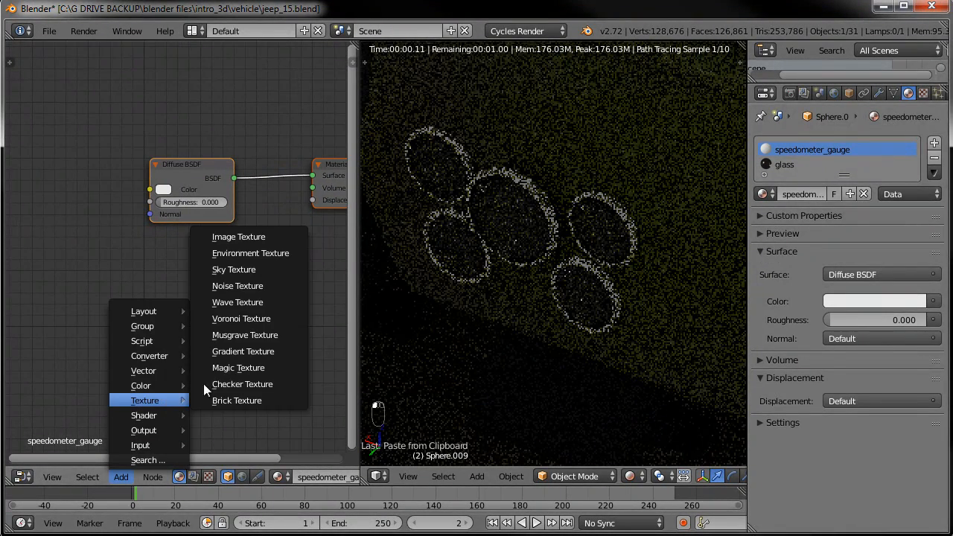
{"action": "left_click", "coordinate": [244, 236]}
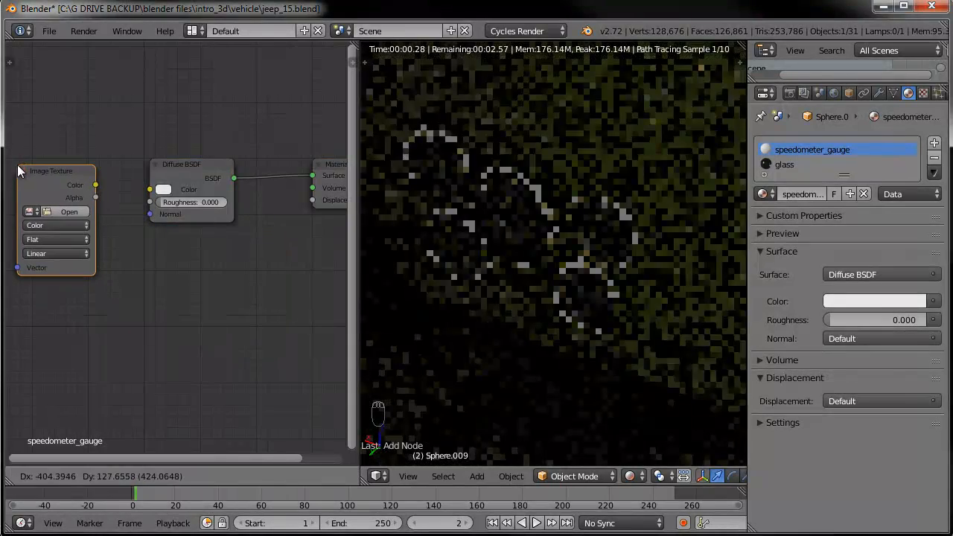
{"action": "left_click", "coordinate": [21, 168]}
{"action": "left_click_drag", "start_coordinate": [94, 184], "coordinate": [149, 190]}
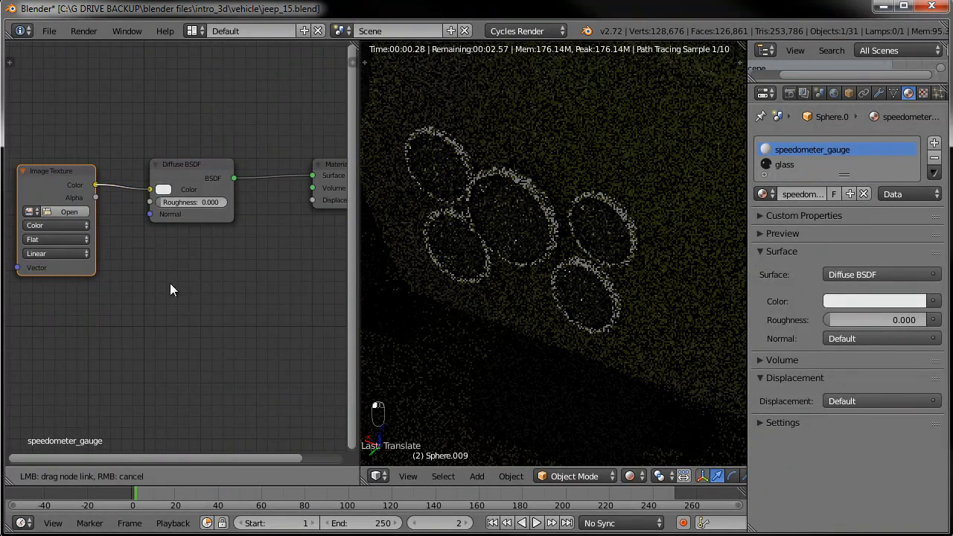
Load gauge_01_texture.jpg from the textures folder into the speedometer_gauge material's Image Texture node.
{"action": "left_click", "coordinate": [72, 212]}
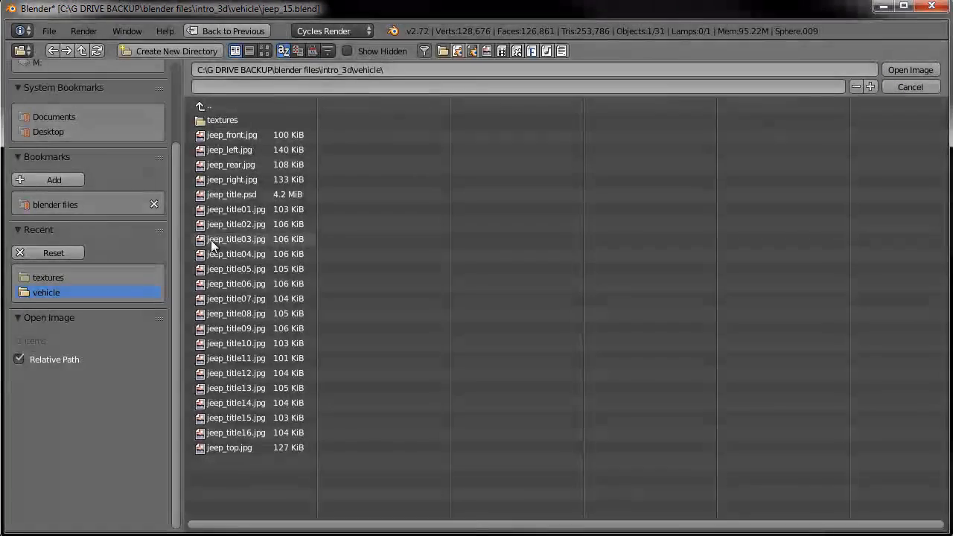
{"action": "left_click", "coordinate": [222, 120]}
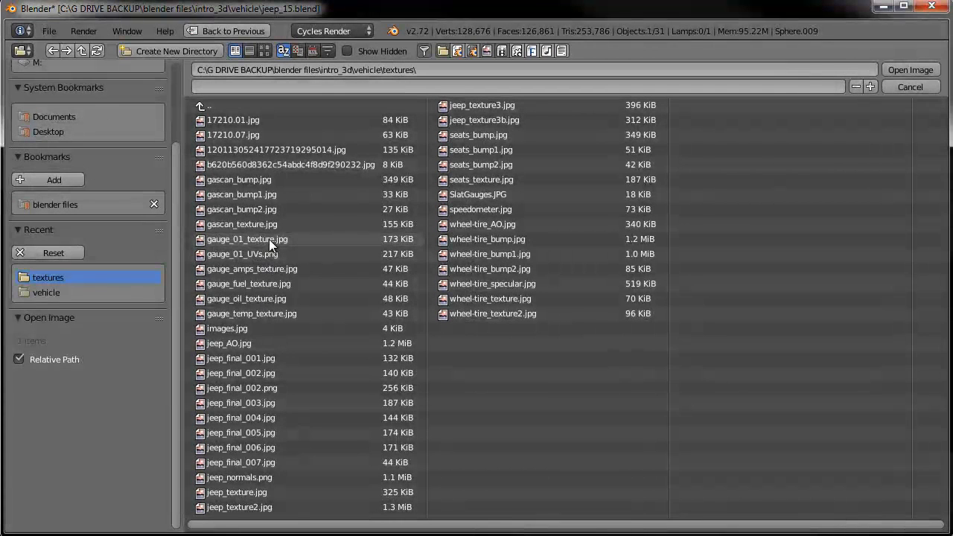
{"action": "left_click", "coordinate": [260, 240]}
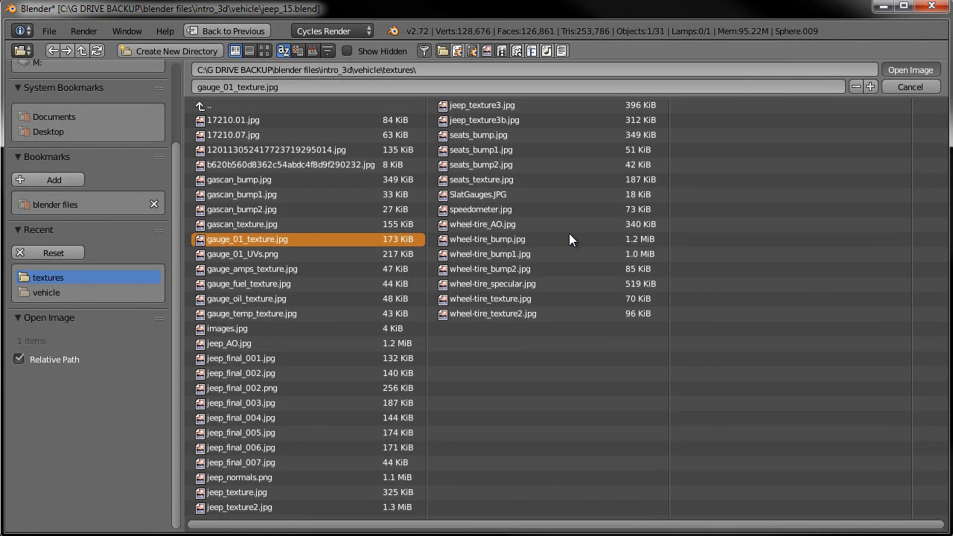
{"action": "key", "text": "Return"}
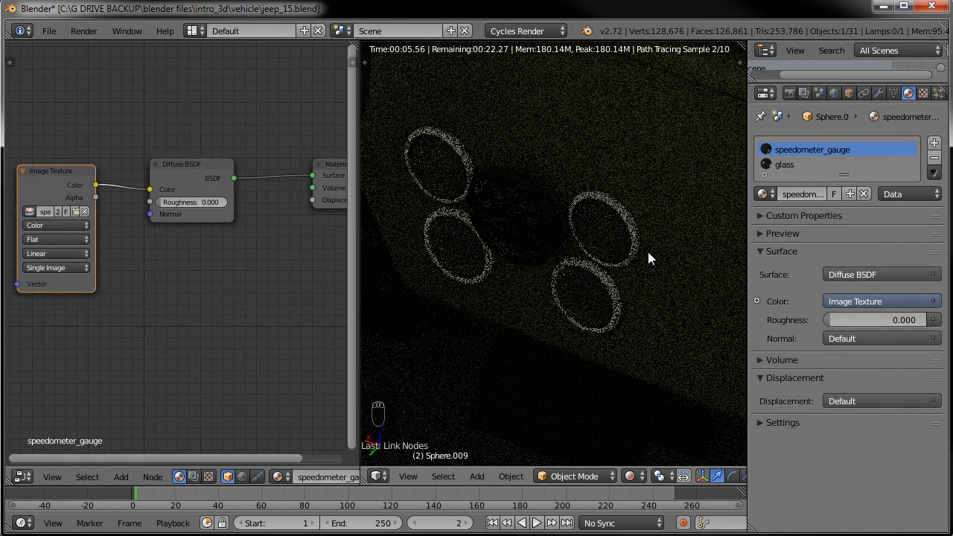
Brighten the world's surface color to white.
{"action": "left_click", "coordinate": [834, 93]}
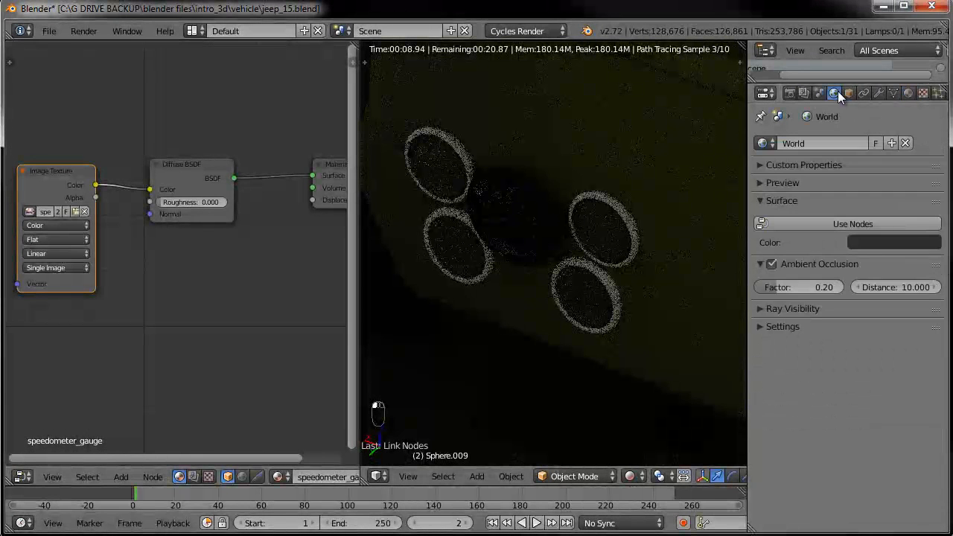
{"action": "left_click", "coordinate": [880, 242]}
{"action": "left_click_drag", "start_coordinate": [930, 112], "coordinate": [931, 43]}
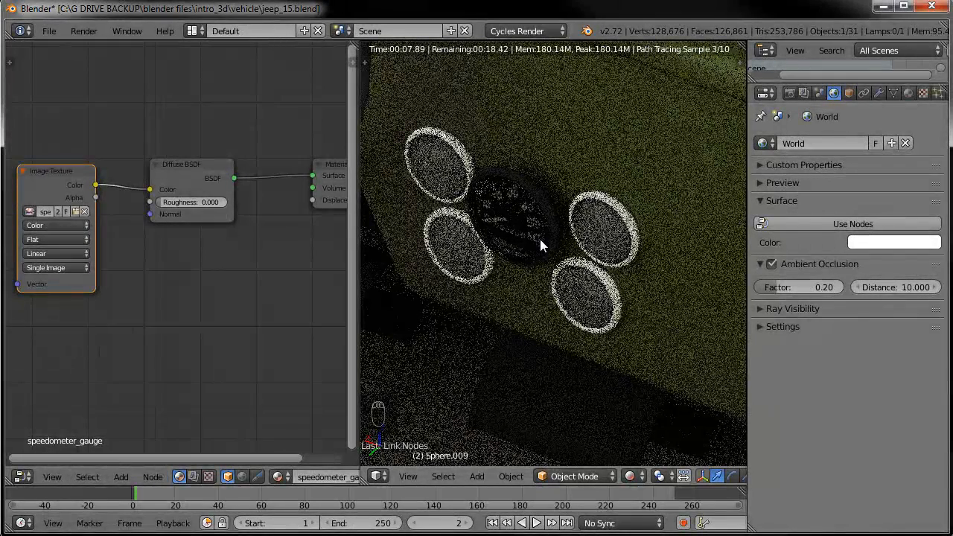
Select the upper gauge to the right of the speedometer and enable nodes for its amps guage material.
{"action": "middle_click_drag", "start_coordinate": [191, 236], "coordinate": [184, 301]}
{"action": "right_click", "coordinate": [587, 211]}
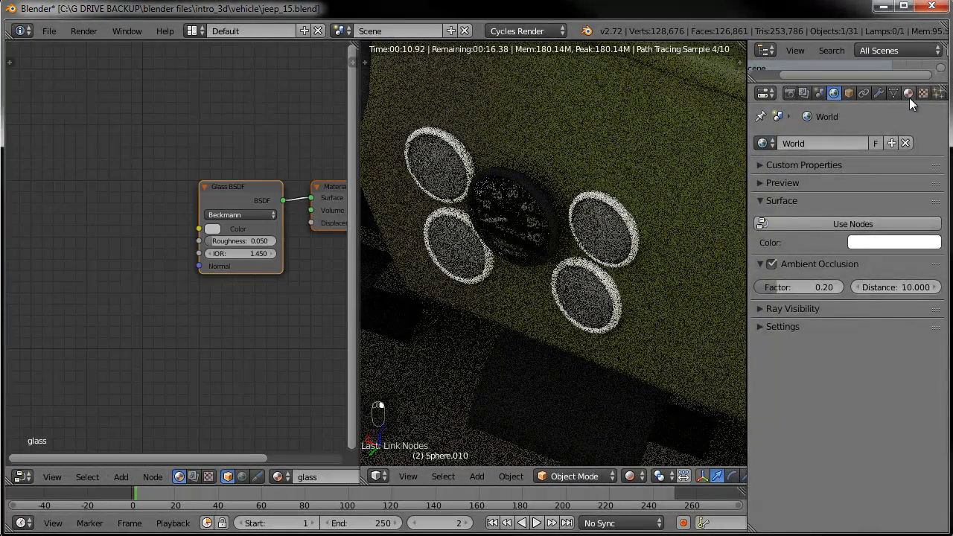
{"action": "left_click", "coordinate": [908, 94]}
{"action": "left_click", "coordinate": [797, 150]}
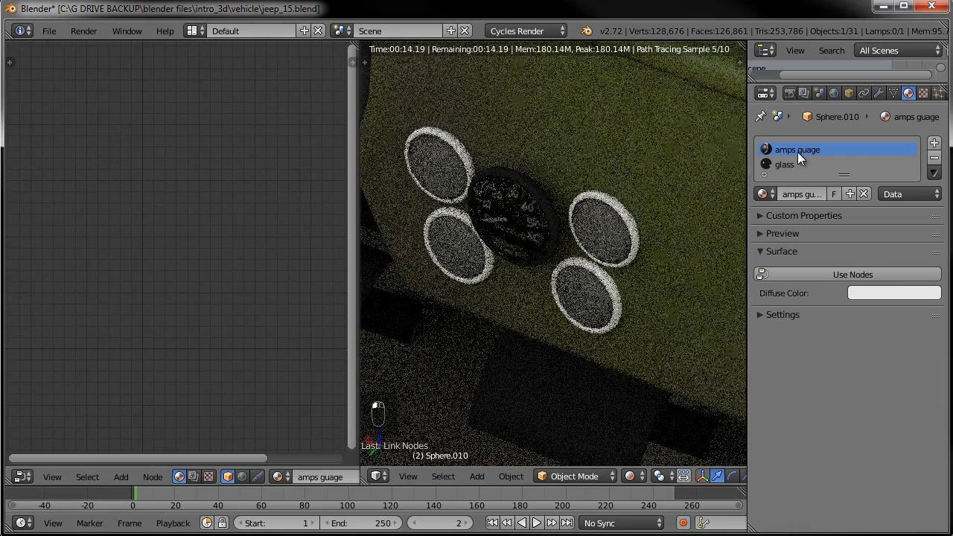
{"action": "left_click", "coordinate": [822, 275]}
Add an Image Texture node to the amps guage material and link its Color output to the Diffuse BSDF color.
{"action": "left_click", "coordinate": [121, 478]}
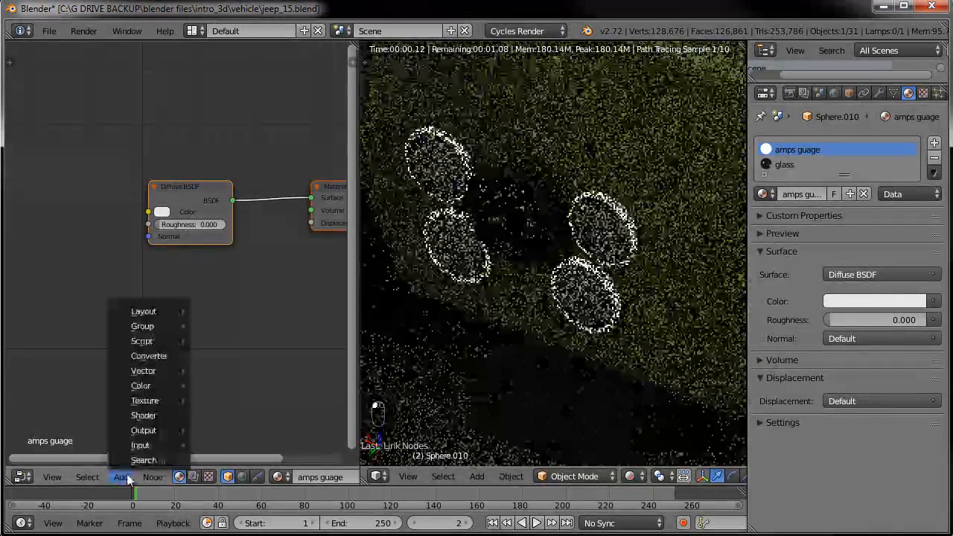
{"action": "mouse_move", "coordinate": [161, 401]}
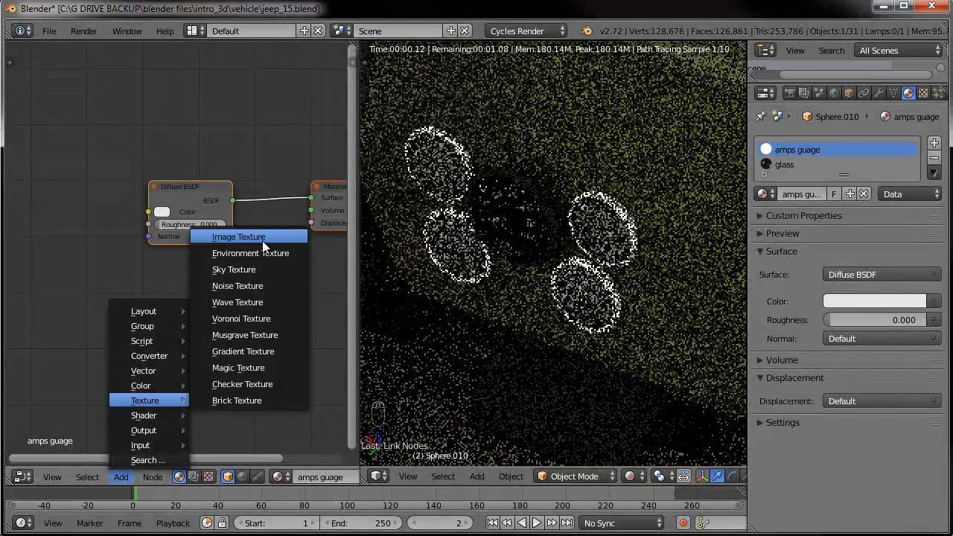
{"action": "left_click", "coordinate": [239, 237]}
{"action": "left_click", "coordinate": [26, 200]}
{"action": "left_click_drag", "start_coordinate": [102, 216], "coordinate": [150, 211]}
Load gauge_amps_texture.jpg from the textures folder into the amps guage material's Image Texture node.
{"action": "left_click", "coordinate": [75, 242]}
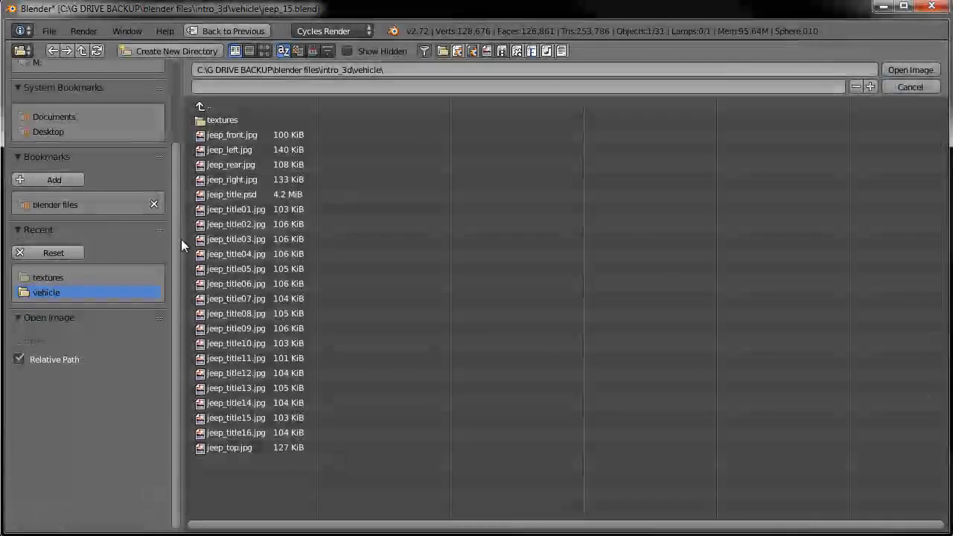
{"action": "left_click", "coordinate": [228, 120]}
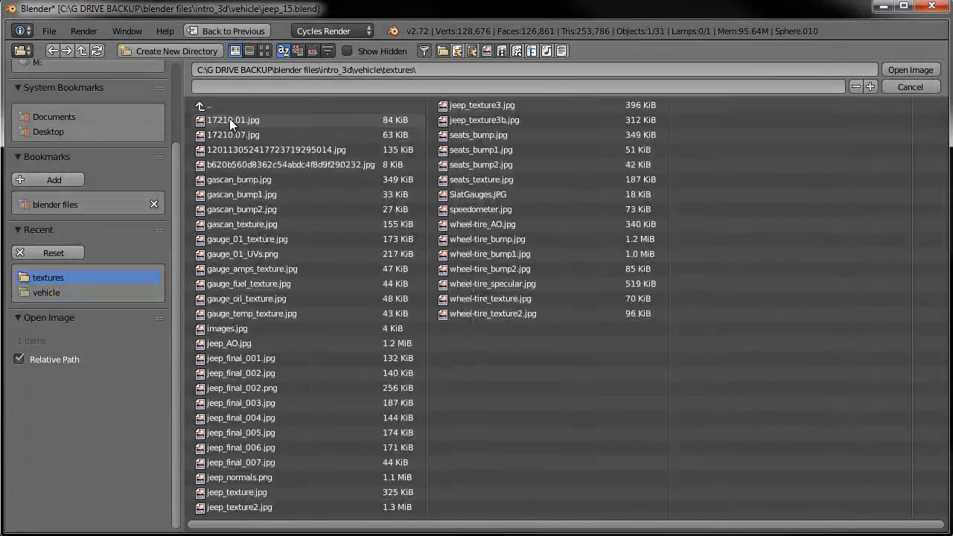
{"action": "left_click", "coordinate": [274, 271]}
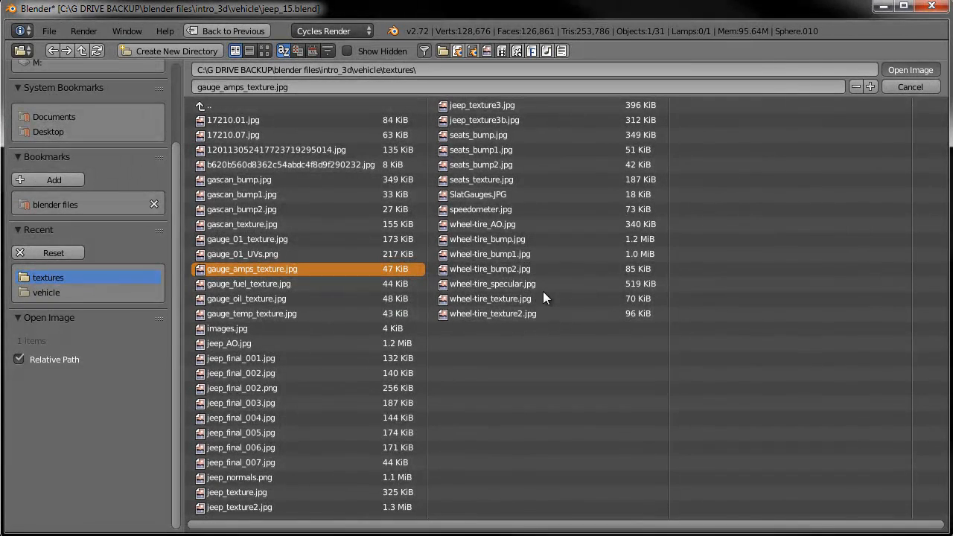
{"action": "key", "text": "Return"}
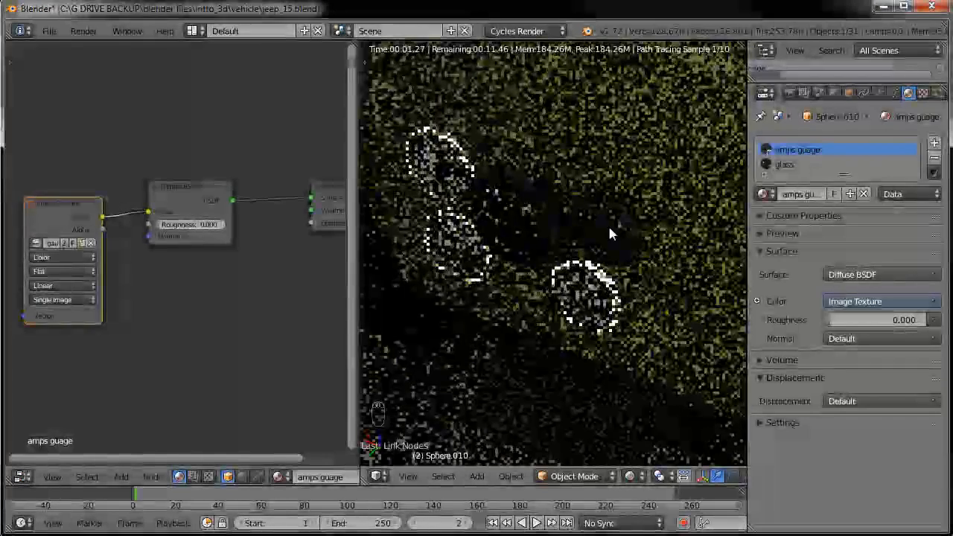
Select all three nodes of the amps guage material and copy them.
{"action": "scroll", "coordinate": [246, 244], "scroll_direction": "down", "scroll_amount": 3}
{"action": "middle_click_drag", "start_coordinate": [245, 247], "coordinate": [220, 260]}
{"action": "key", "text": "a"}
{"action": "key", "text": "b"}
{"action": "left_click_drag", "start_coordinate": [260, 210], "coordinate": [67, 322]}
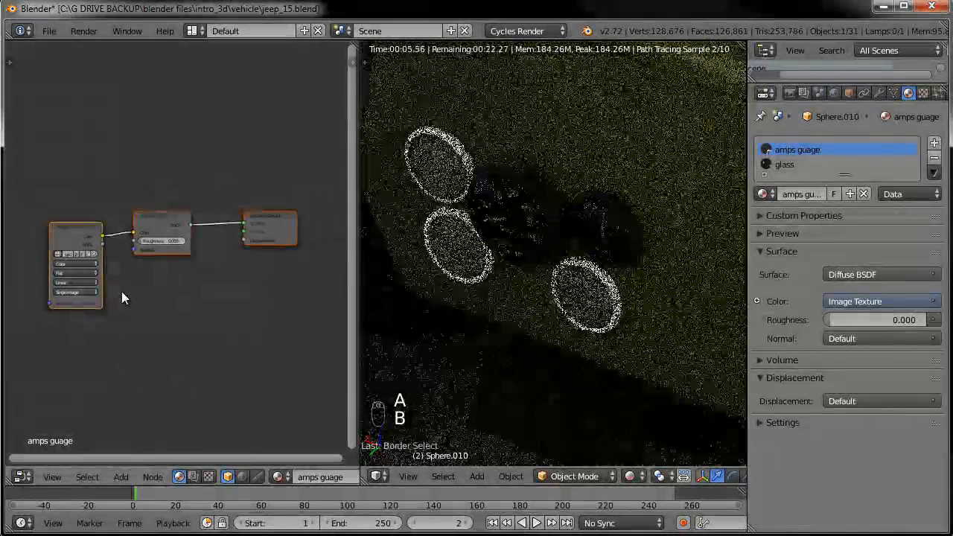
{"action": "key", "text": "ctrl+c"}
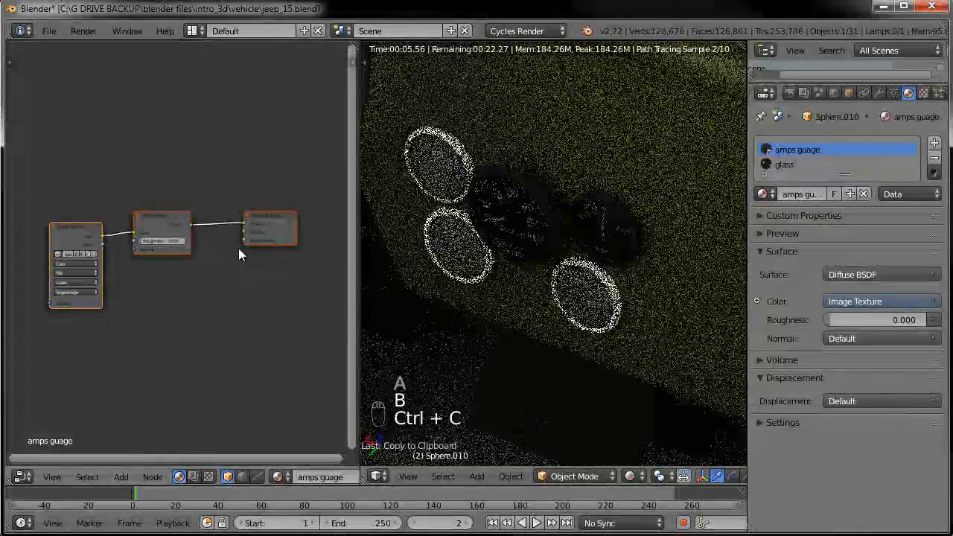
Enable nodes for the temp guage material on the lower-right gauge and replace its default nodes with the copied set.
{"action": "right_click", "coordinate": [582, 265]}
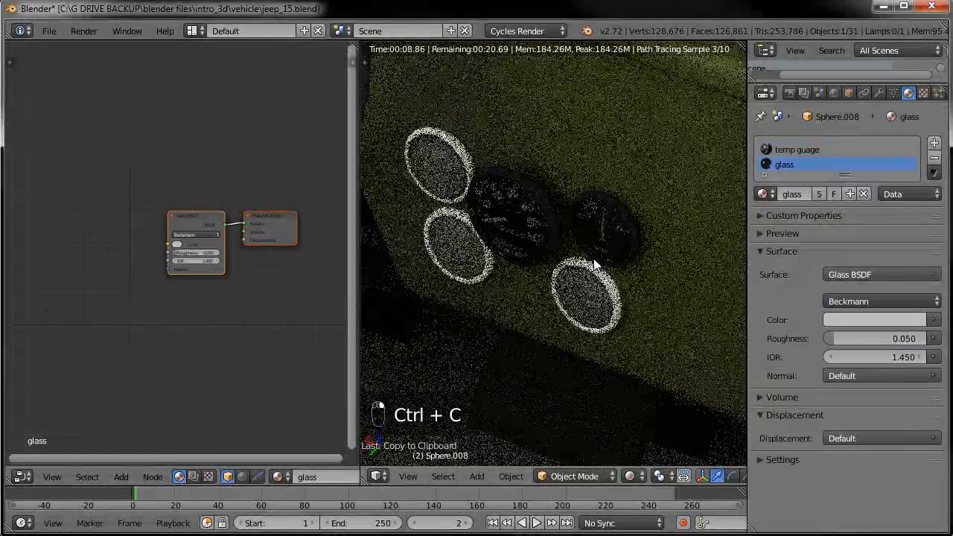
{"action": "left_click", "coordinate": [803, 149]}
{"action": "left_click", "coordinate": [843, 276]}
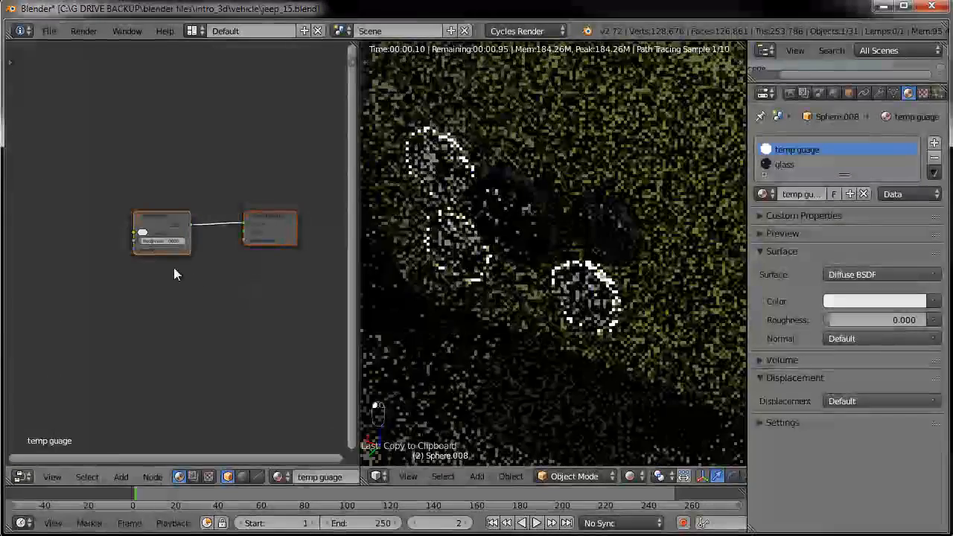
{"action": "key", "text": "Delete"}
{"action": "key", "text": "ctrl+v"}
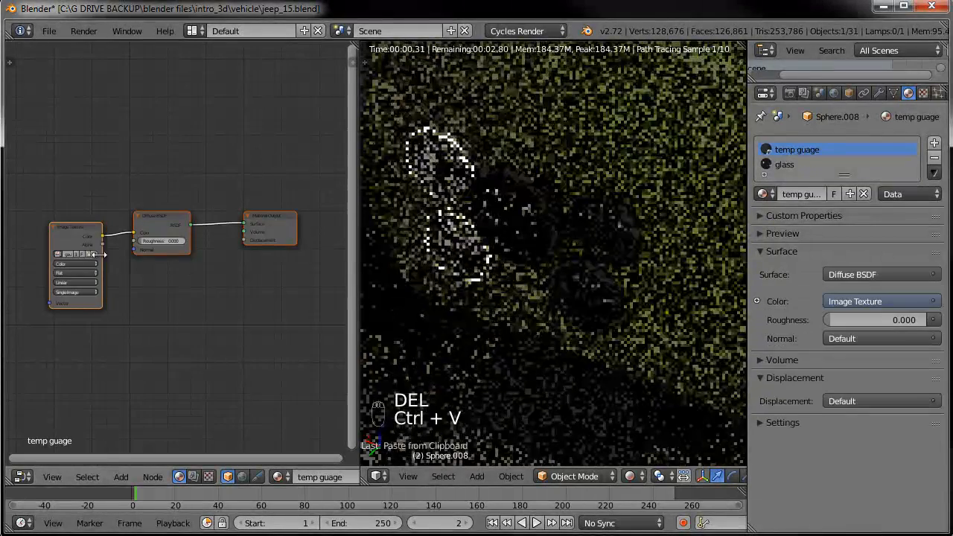
Replace the image in the temp guage material's Image Texture node with gauge_temp_texture.jpg.
{"action": "left_click", "coordinate": [88, 253]}
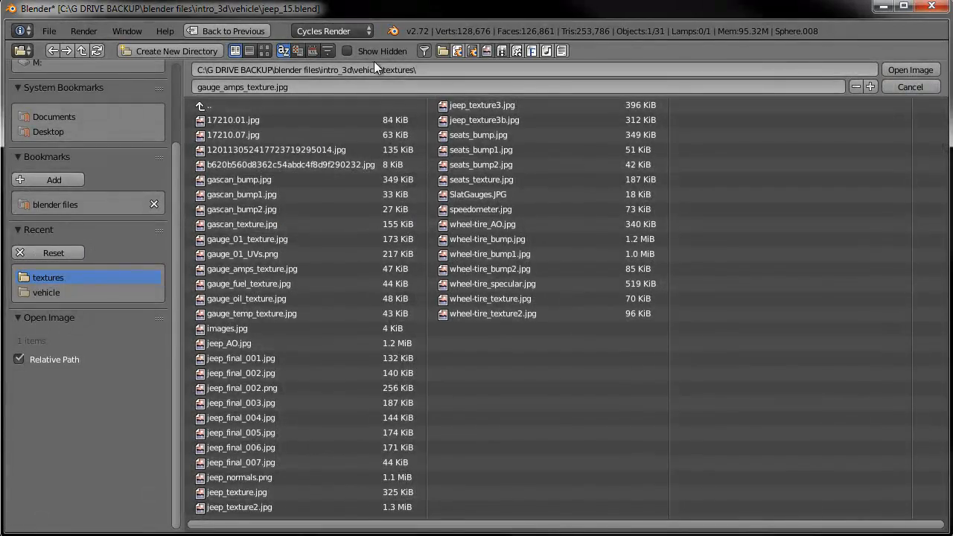
{"action": "key", "text": "Return"}
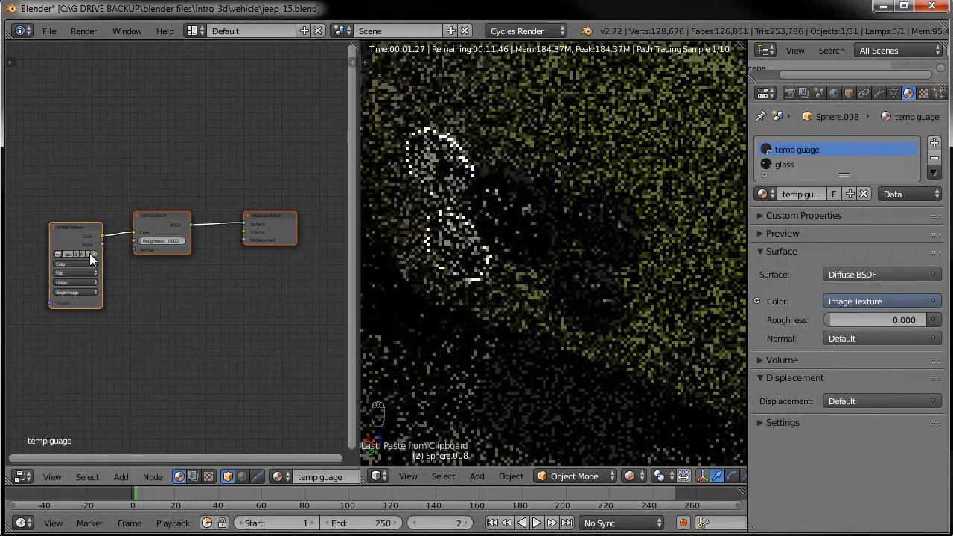
{"action": "left_click", "coordinate": [88, 254]}
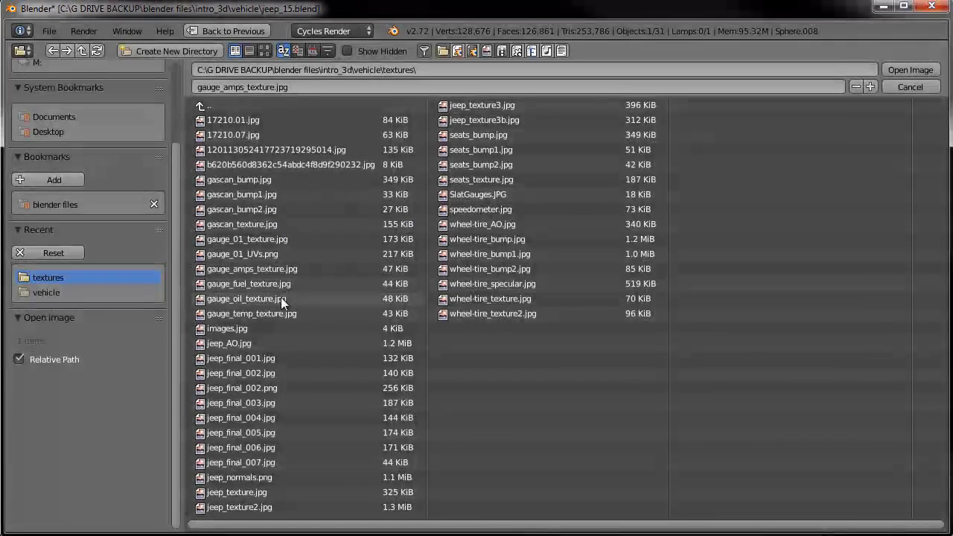
{"action": "left_click", "coordinate": [254, 313]}
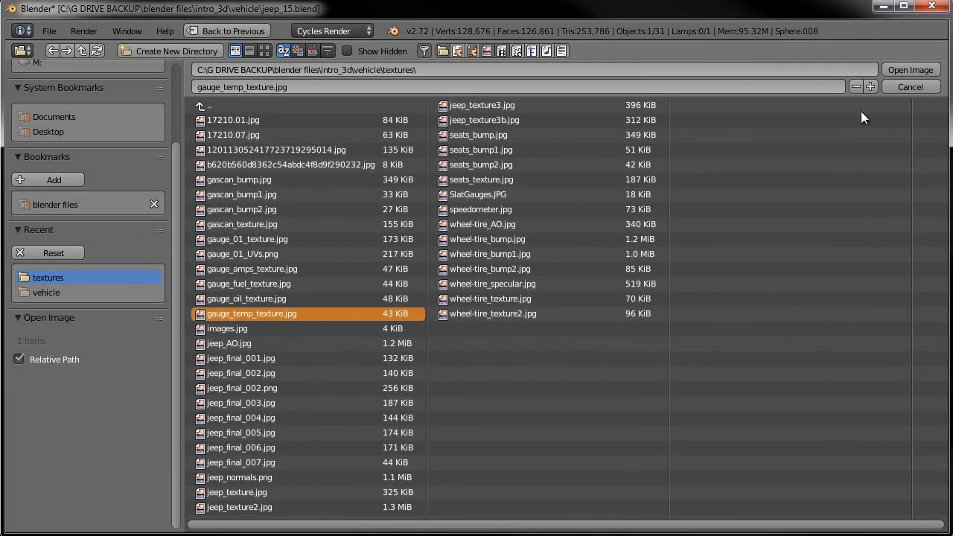
{"action": "left_click", "coordinate": [896, 67]}
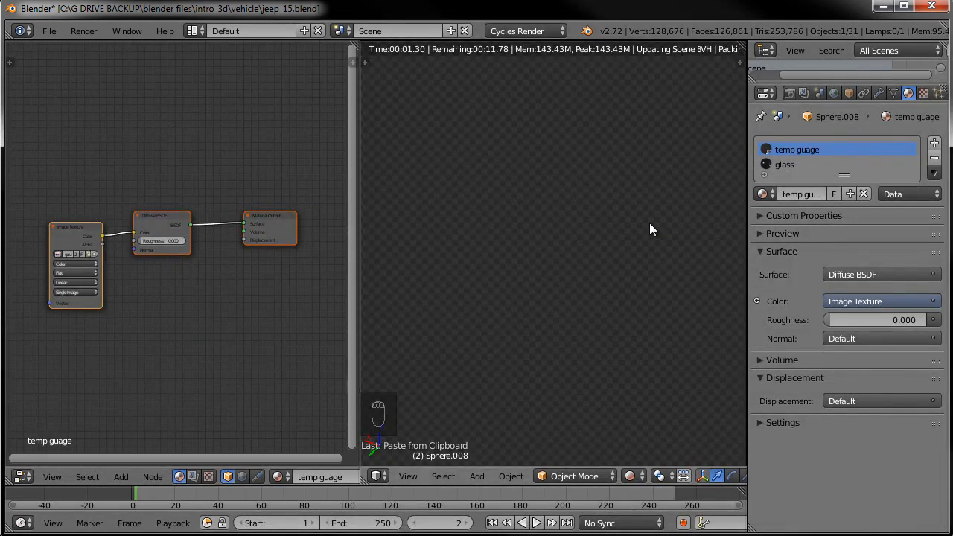
Enable nodes for the fuel guage material on the upper-left gauge and replace its default nodes with the copied set.
{"action": "right_click", "coordinate": [460, 160]}
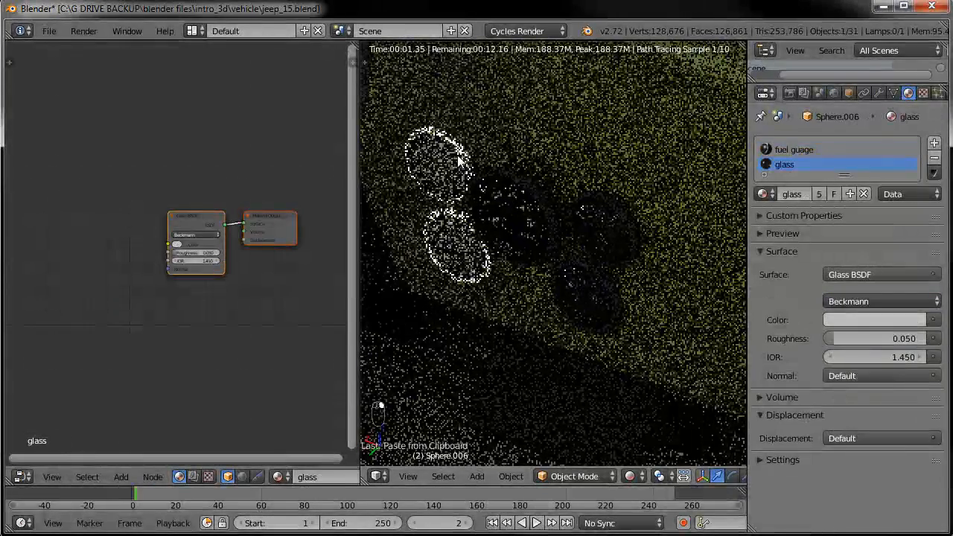
{"action": "left_click", "coordinate": [806, 150]}
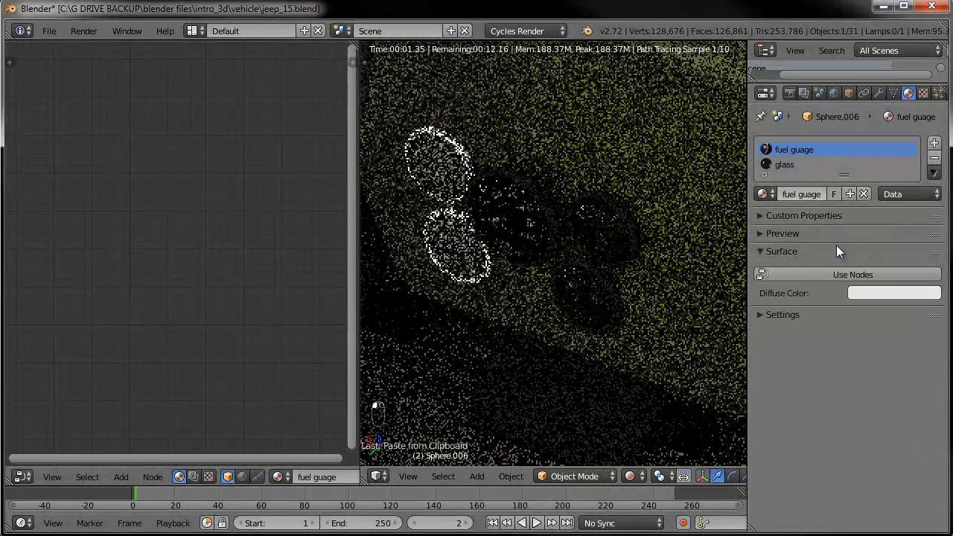
{"action": "left_click", "coordinate": [835, 275]}
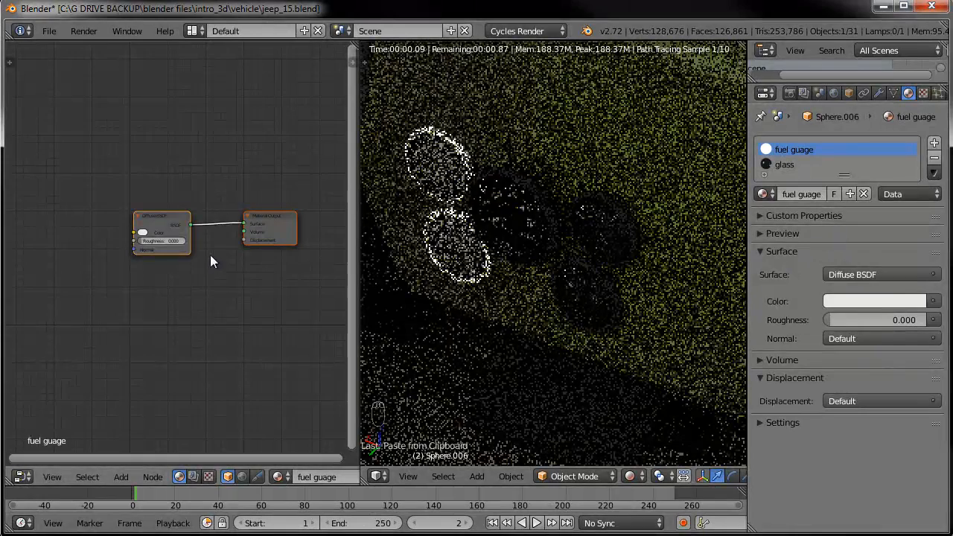
{"action": "key", "text": "Delete"}
{"action": "key", "text": "ctrl+v"}
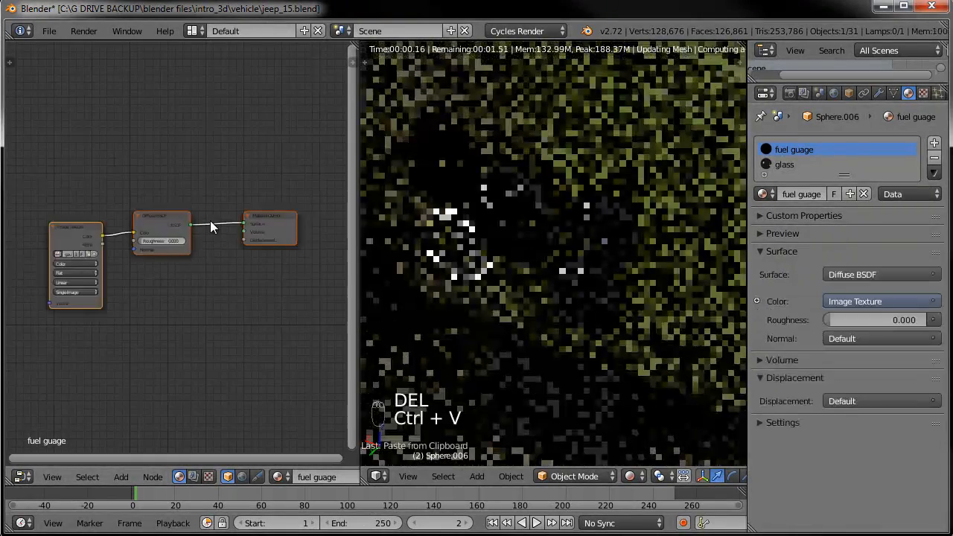
Replace the image in the fuel guage material's Image Texture node with gauge_fuel_texture.jpg.
{"action": "left_click", "coordinate": [89, 253]}
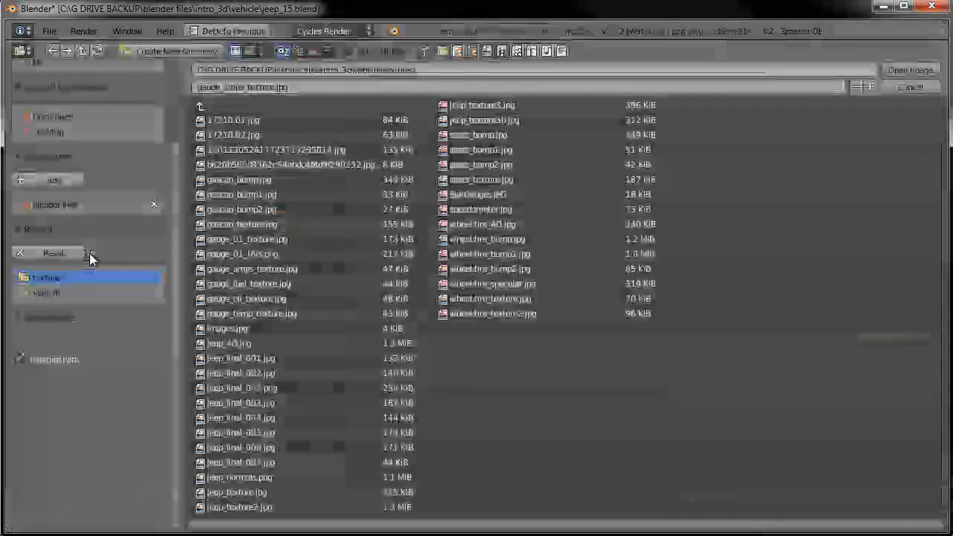
{"action": "left_click", "coordinate": [277, 284]}
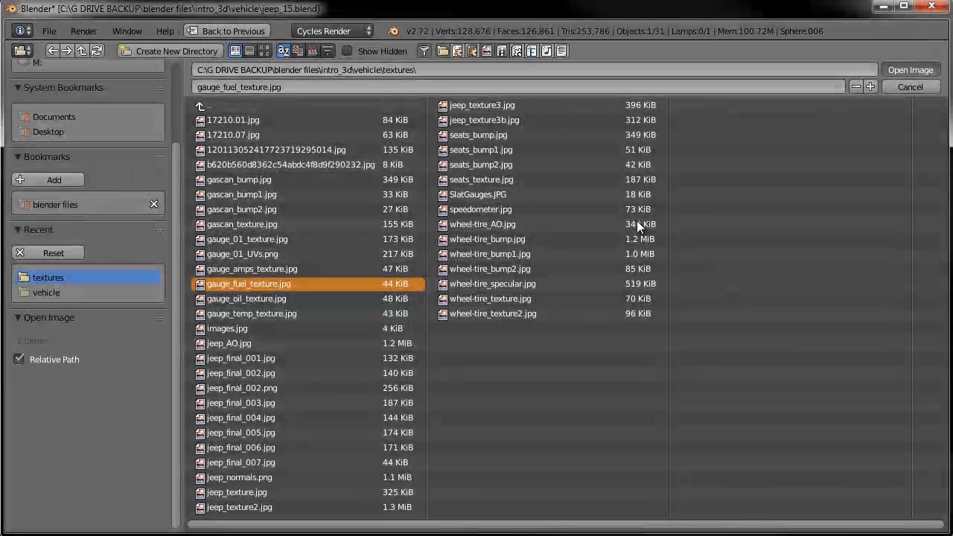
{"action": "key", "text": "Return"}
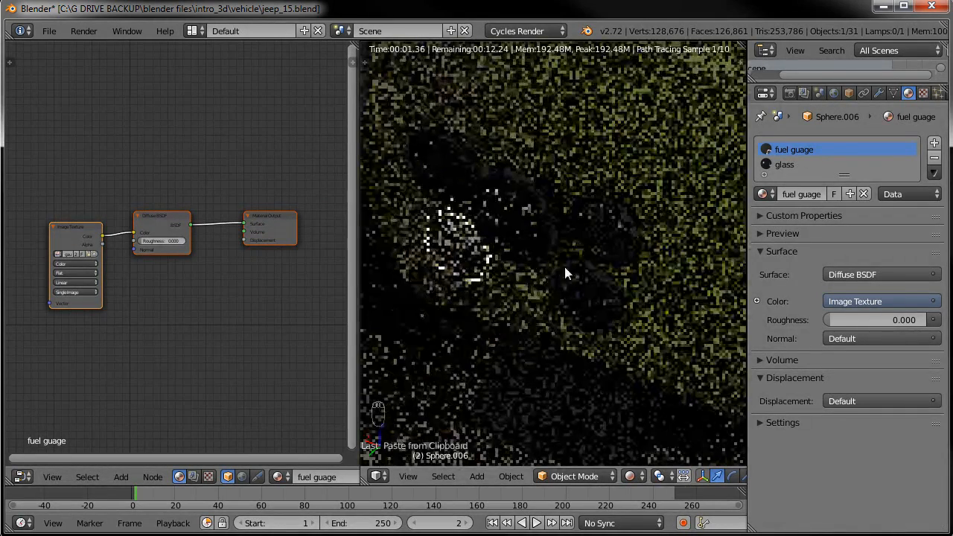
Enable nodes for the oil gauge material on the lower-left gauge and replace its default nodes with the copied set.
{"action": "right_click", "coordinate": [462, 234]}
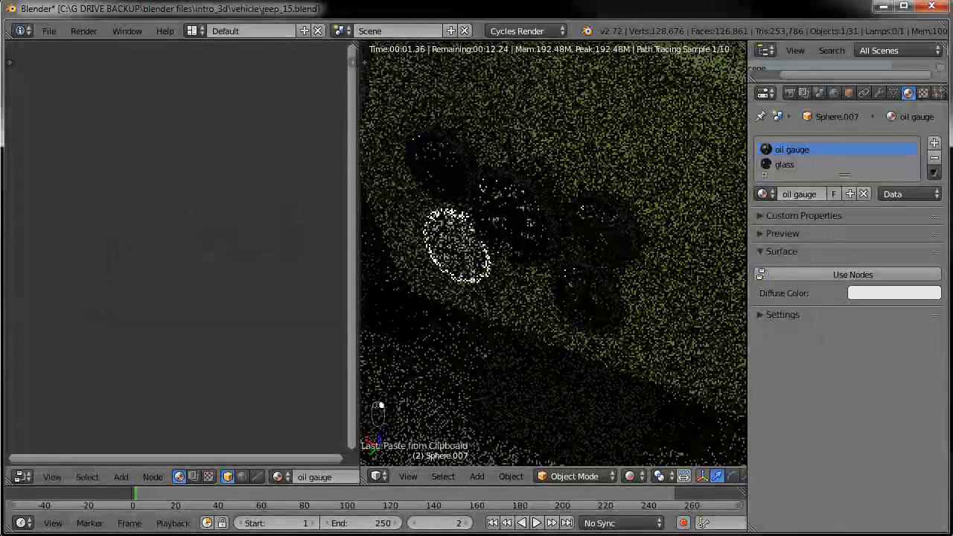
{"action": "left_click", "coordinate": [840, 273]}
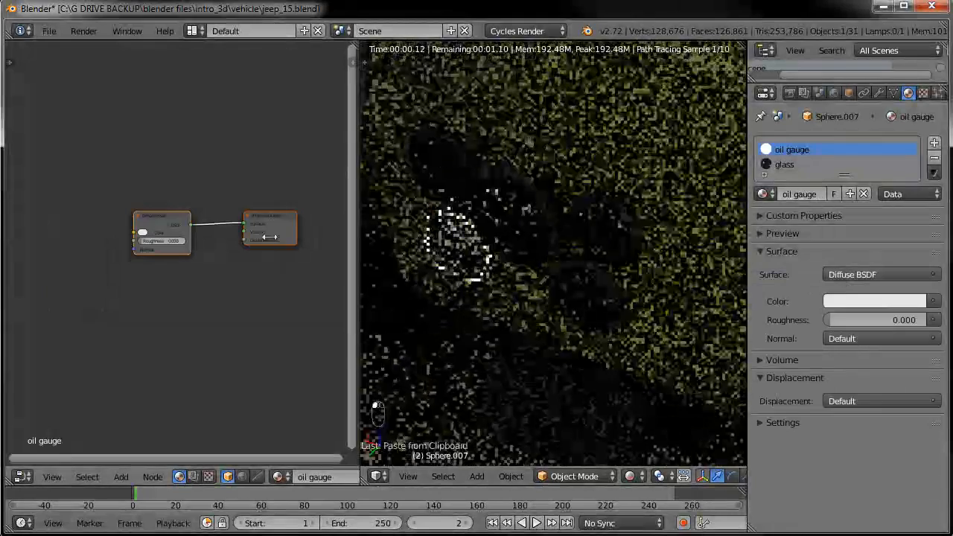
{"action": "key", "text": "Delete"}
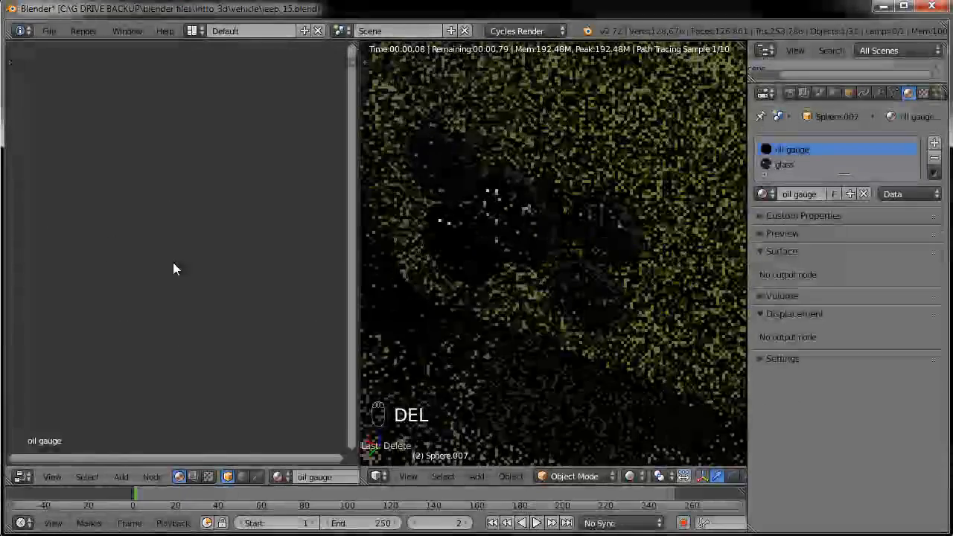
{"action": "key", "text": "ctrl+v"}
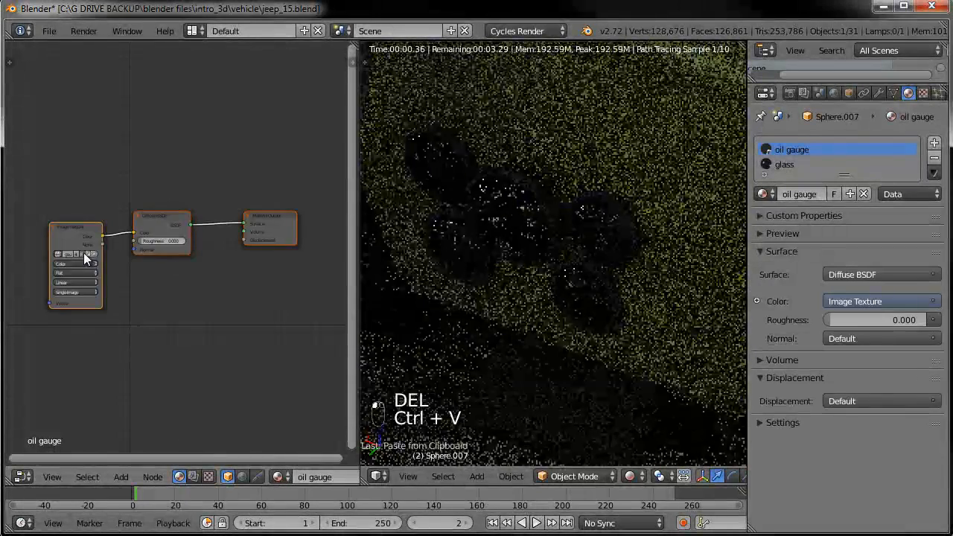
Replace the image in the oil gauge material's Image Texture node with gauge_oil_texture.jpg.
{"action": "left_click", "coordinate": [87, 255]}
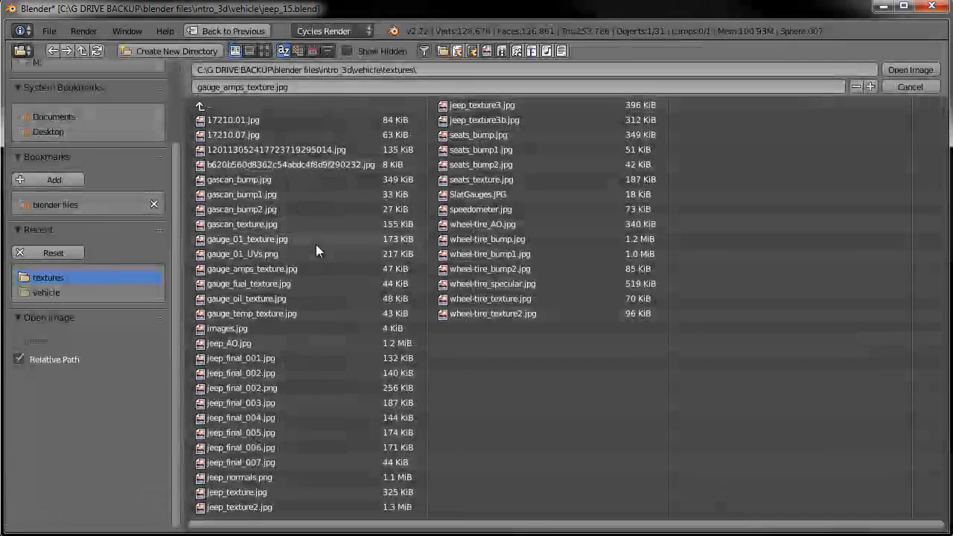
{"action": "left_click", "coordinate": [269, 298]}
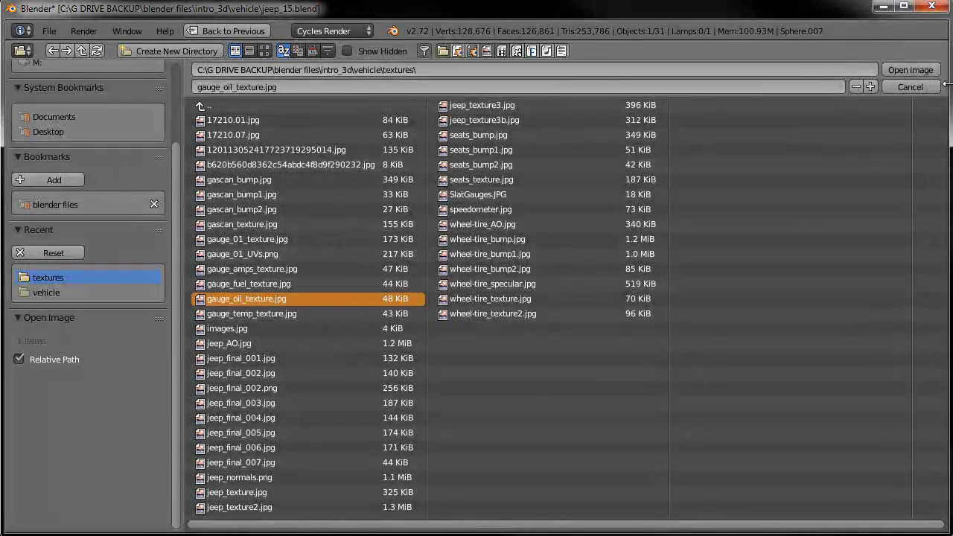
{"action": "left_click", "coordinate": [922, 72]}
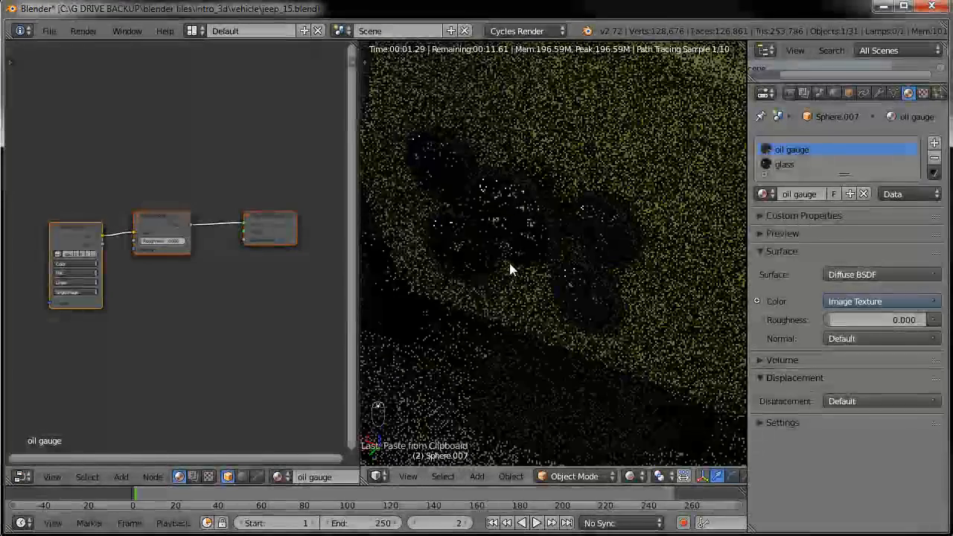
Select the jeep's headlight, enable nodes for its headlights material and change the surface shader to Glass BSDF.
{"action": "scroll", "coordinate": [509, 262], "scroll_direction": "down", "scroll_amount": 2}
{"action": "middle_click_drag", "start_coordinate": [510, 262], "coordinate": [585, 266]}
{"action": "middle_click_drag", "start_coordinate": [687, 291], "coordinate": [630, 245]}
{"action": "scroll", "coordinate": [590, 268], "scroll_direction": "down", "scroll_amount": 6}
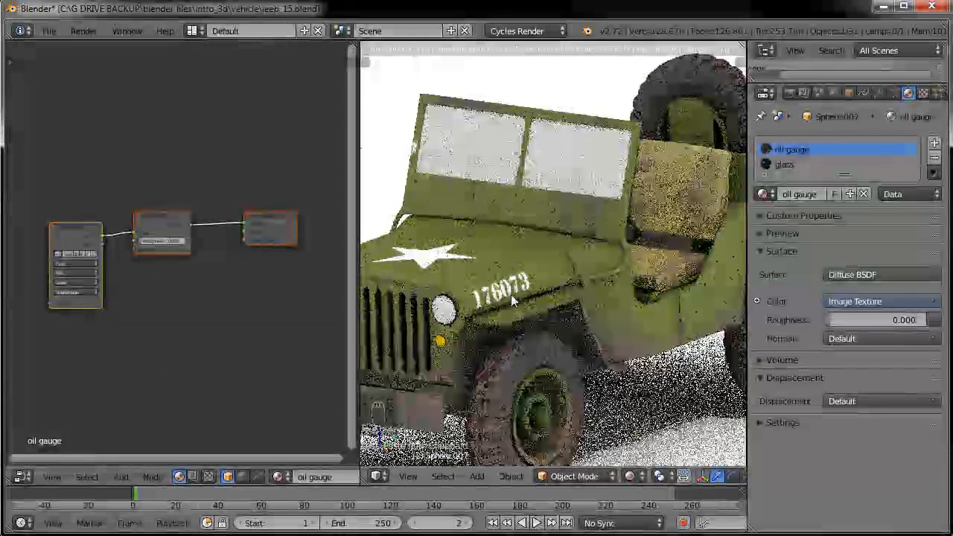
{"action": "right_click", "coordinate": [444, 314]}
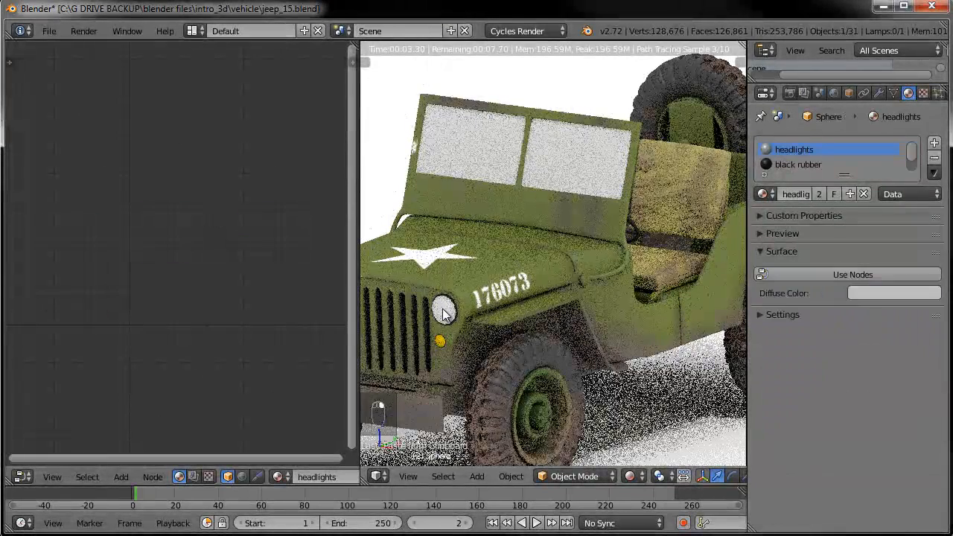
{"action": "left_click_drag", "start_coordinate": [843, 179], "coordinate": [842, 205]}
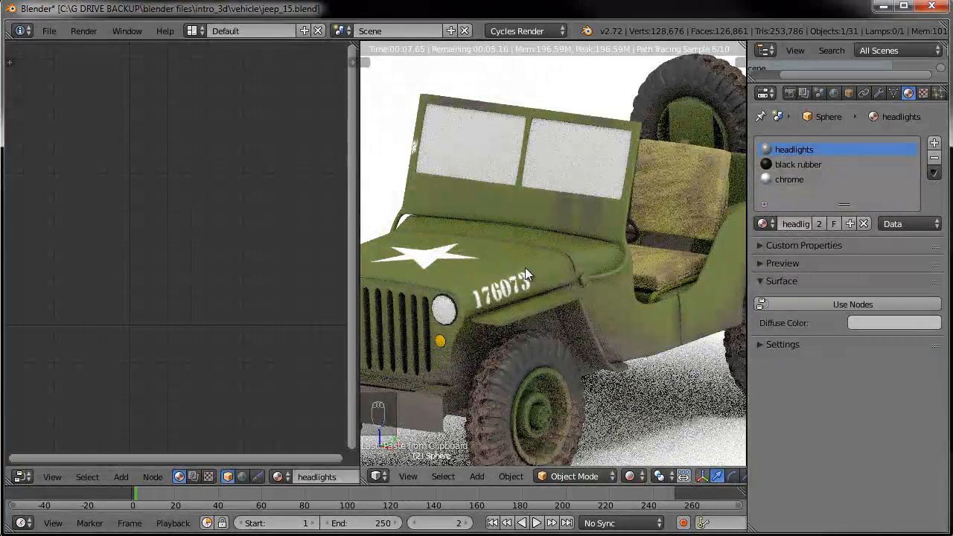
{"action": "mouse_move", "coordinate": [582, 258]}
{"action": "middle_mouse_down"}
{"action": "mouse_move", "coordinate": [640, 243]}
{"action": "mouse_move", "coordinate": [593, 262]}
{"action": "middle_mouse_up"}
{"action": "scroll", "coordinate": [593, 263], "scroll_direction": "up", "scroll_amount": 3}
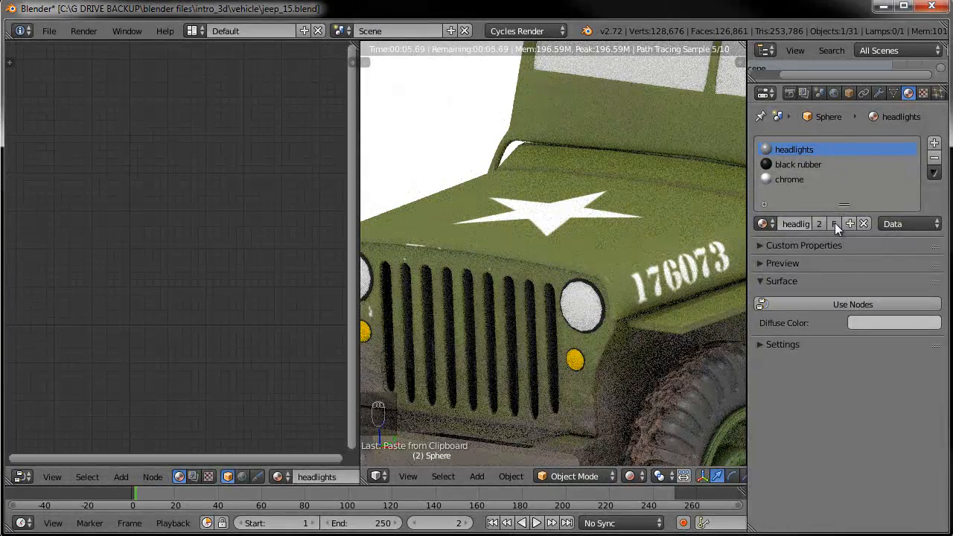
{"action": "left_click", "coordinate": [806, 305]}
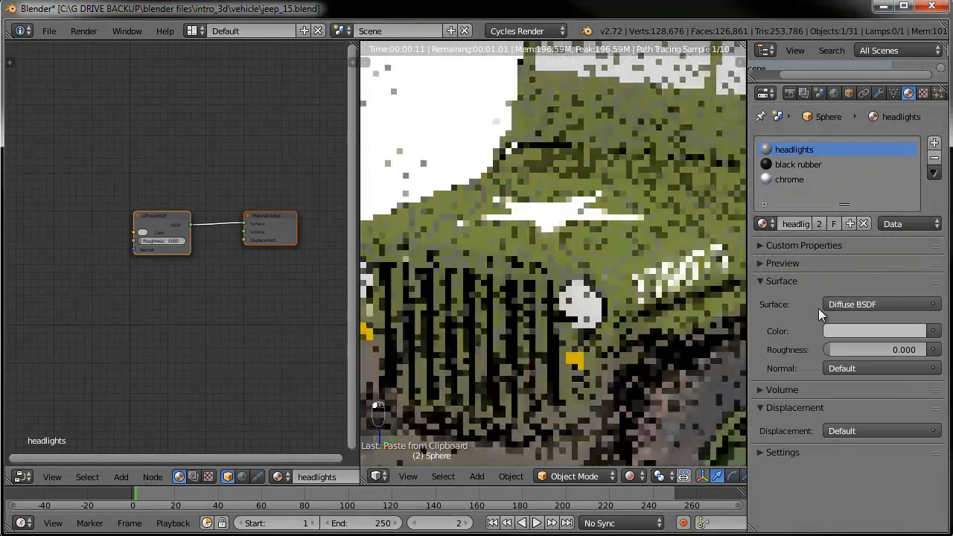
{"action": "left_click", "coordinate": [863, 304]}
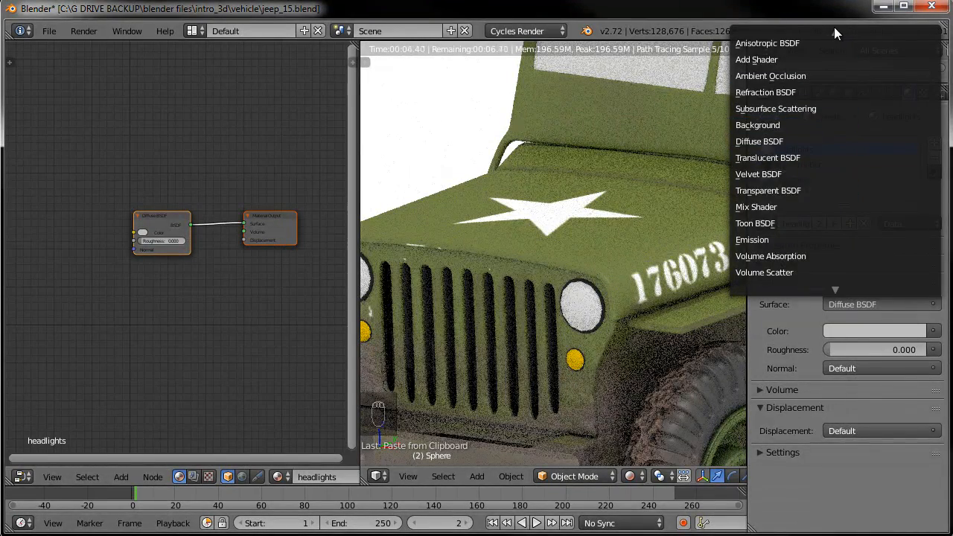
{"action": "left_click", "coordinate": [775, 57]}
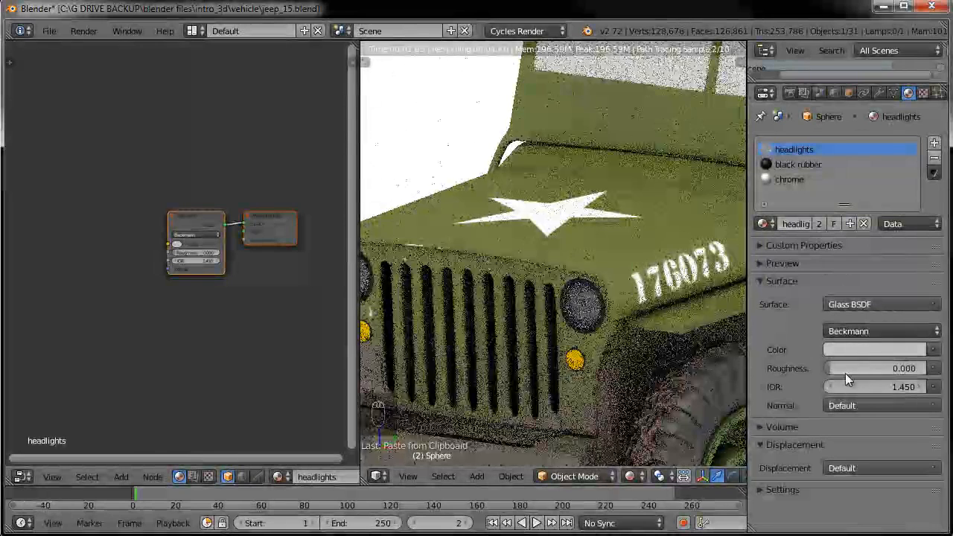
Set the headlights material's glass roughness to 0.05.
{"action": "left_click", "coordinate": [864, 368]}
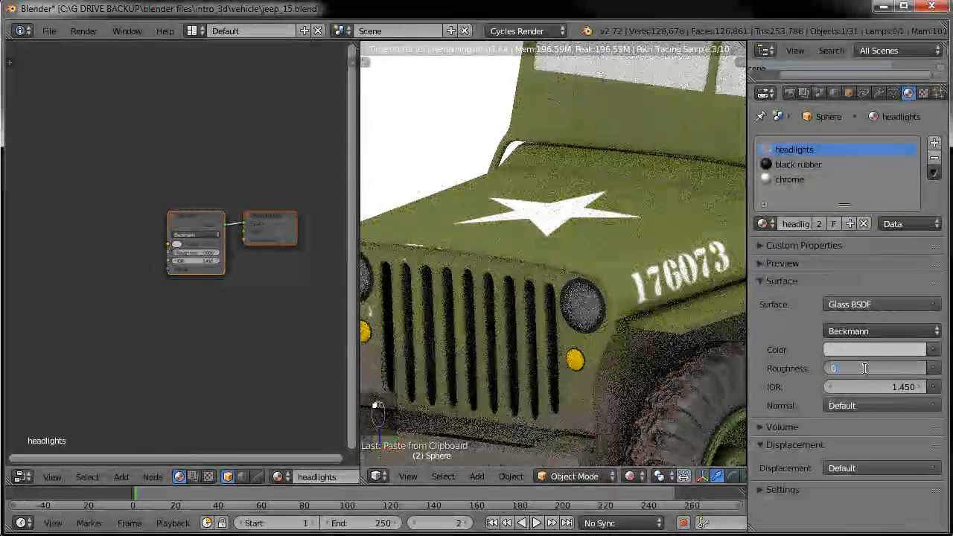
{"action": "type", "text": ".05"}
{"action": "key", "text": "Return"}
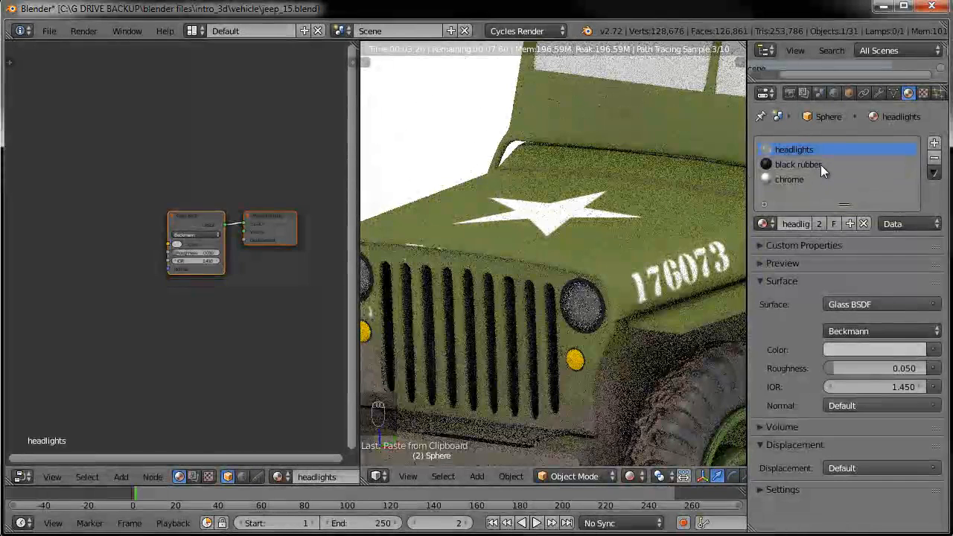
Enable nodes for the headlight's black rubber material, keeping the Diffuse BSDF shader.
{"action": "left_click", "coordinate": [802, 163]}
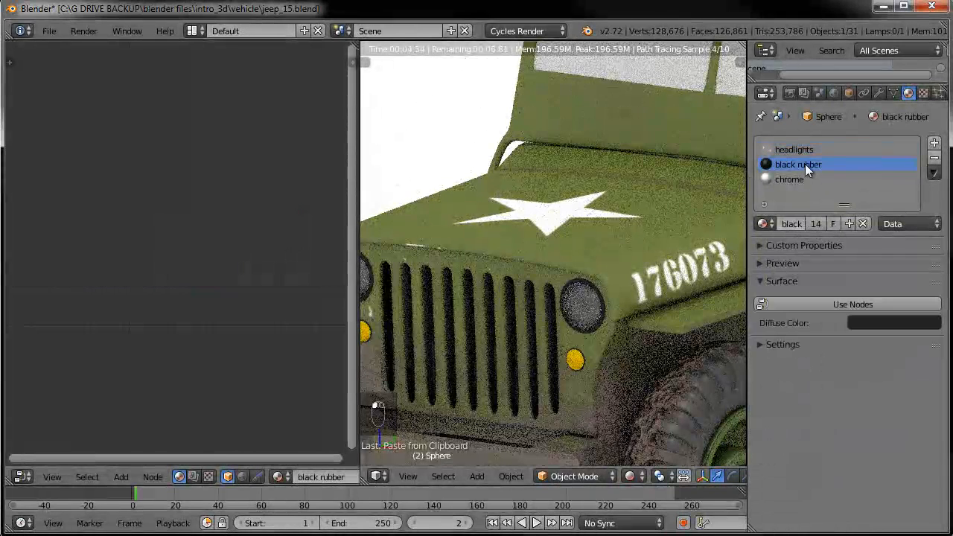
{"action": "left_click", "coordinate": [852, 305]}
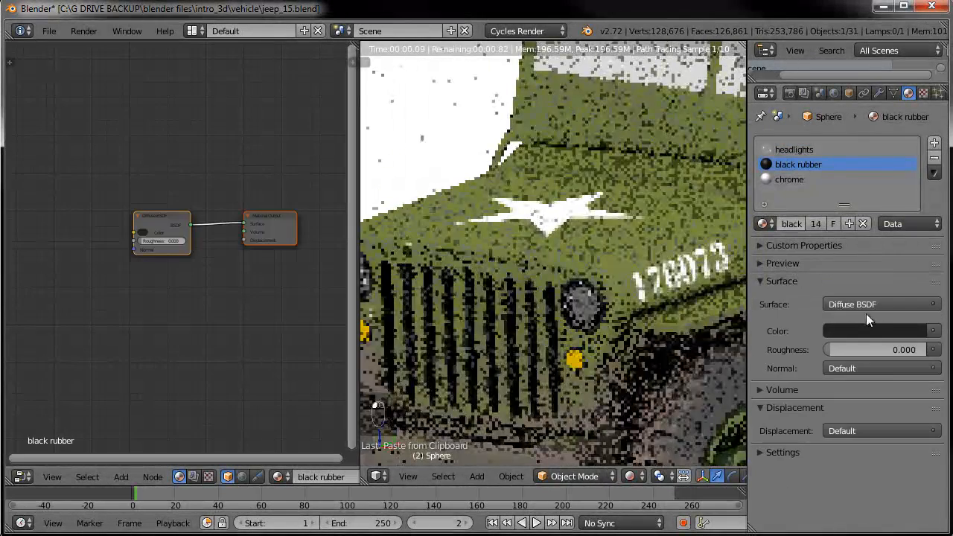
{"action": "left_click", "coordinate": [872, 304]}
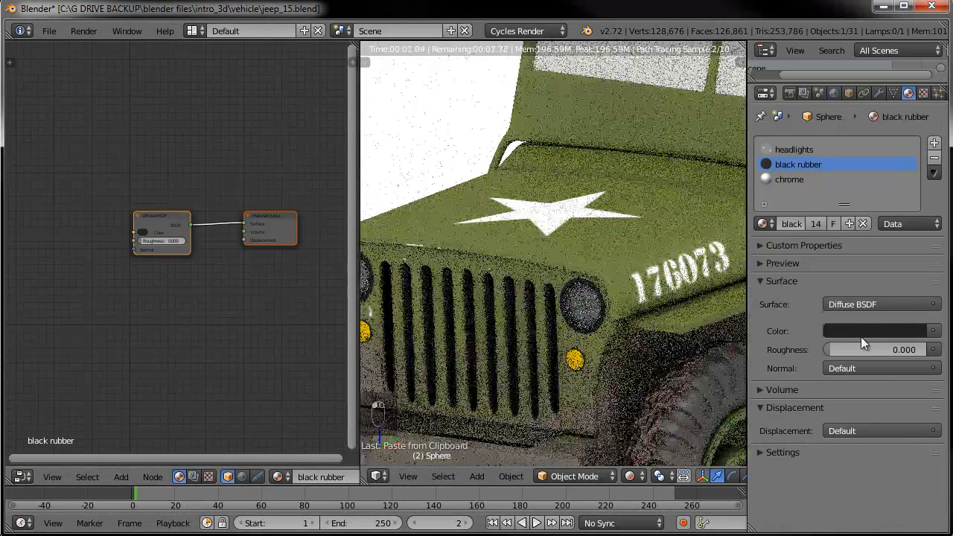
Enable nodes for the headlight's chrome material and change its surface shader to Glossy BSDF.
{"action": "double_click", "coordinate": [798, 180]}
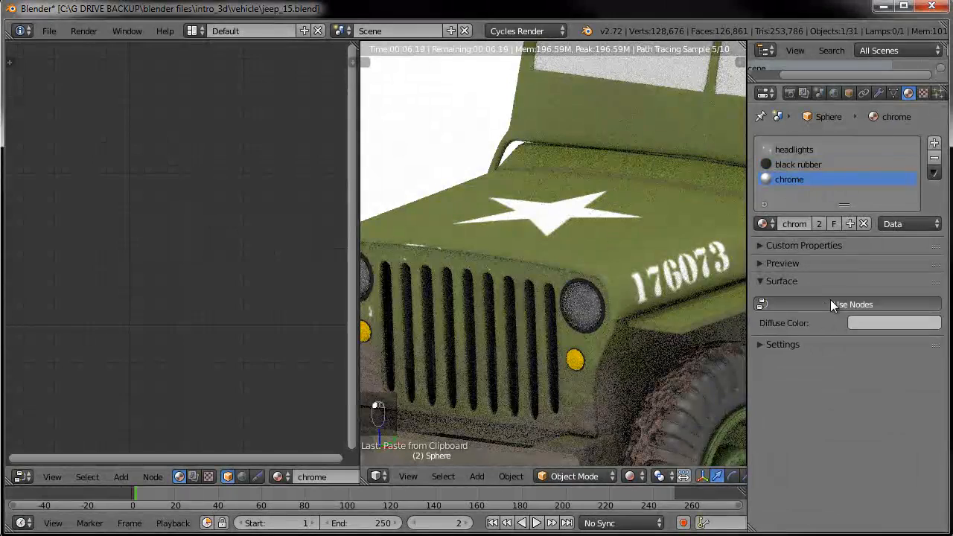
{"action": "left_click", "coordinate": [830, 299]}
{"action": "left_click", "coordinate": [866, 305]}
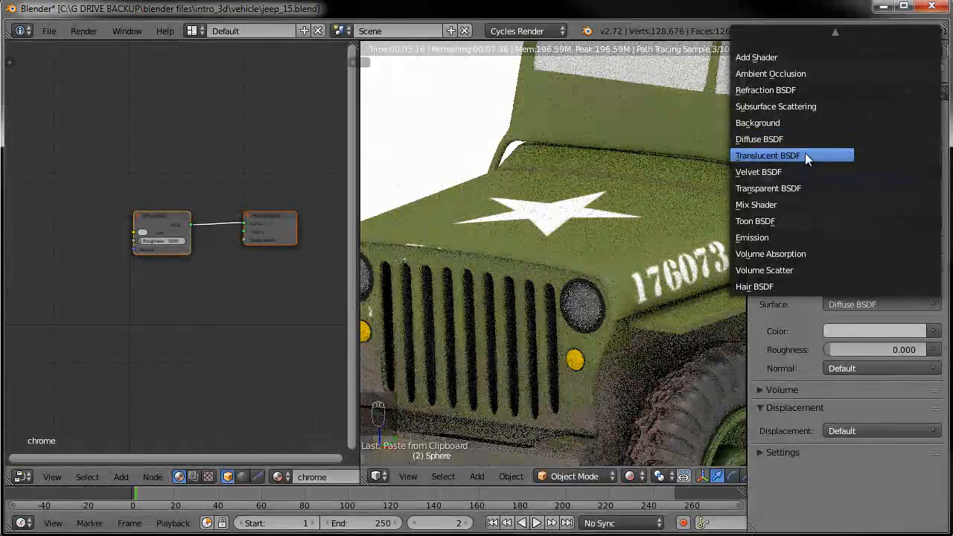
{"action": "scroll", "coordinate": [798, 214], "scroll_direction": "down", "scroll_amount": 6}
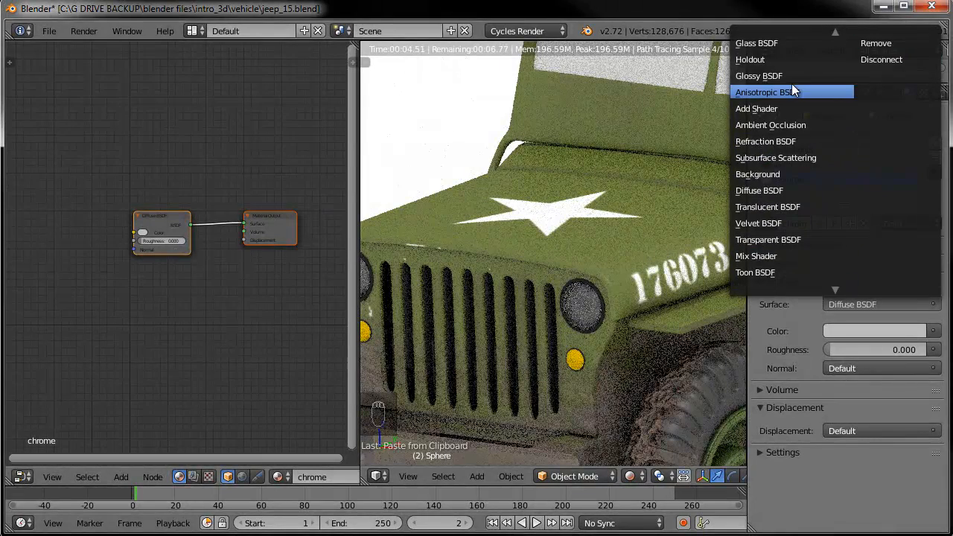
{"action": "left_click", "coordinate": [759, 76]}
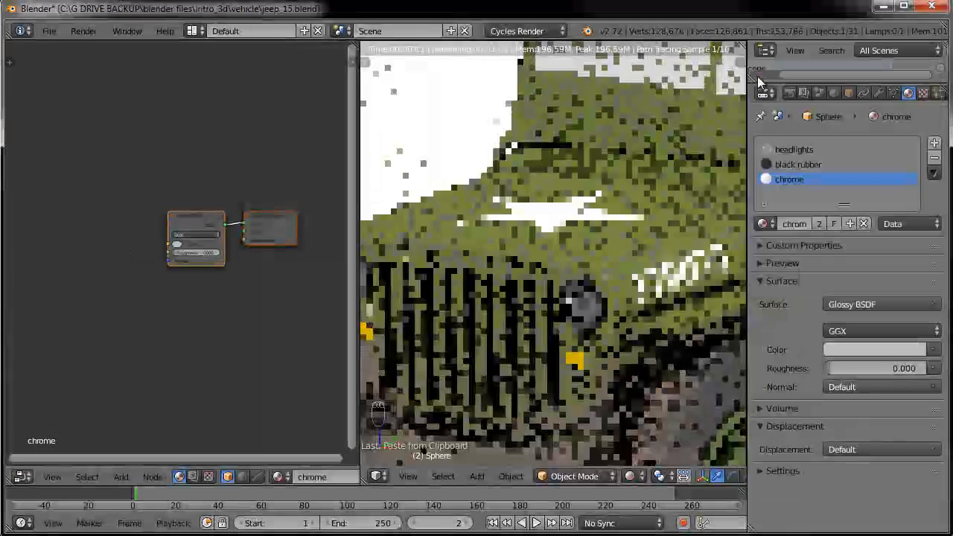
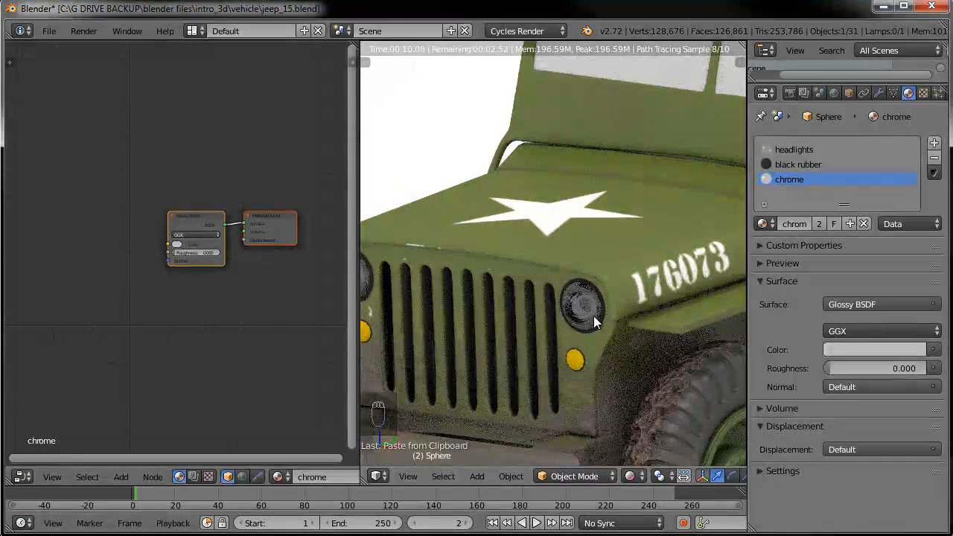
Brighten the chrome material's glossy color to pure white.
{"action": "scroll", "coordinate": [586, 291], "scroll_direction": "down", "scroll_amount": 2}
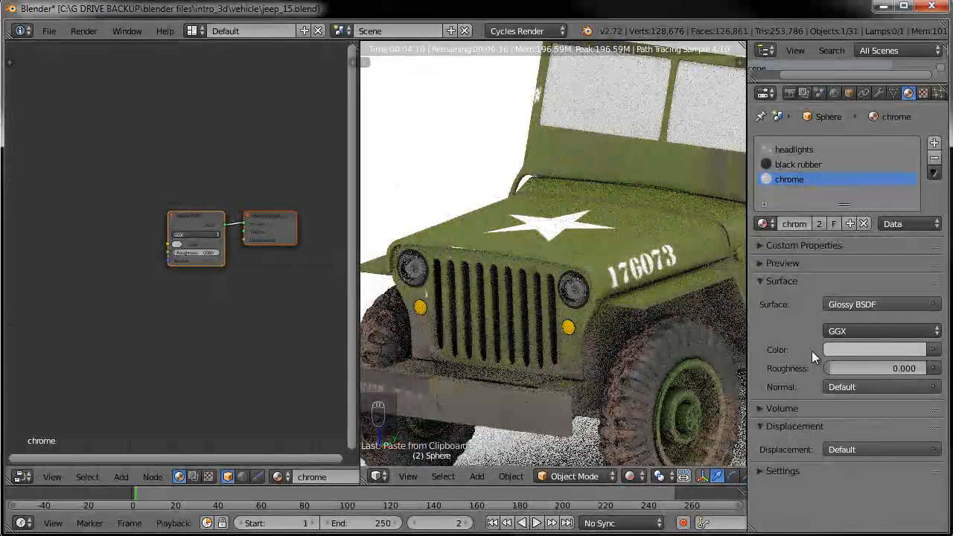
{"action": "left_click", "coordinate": [851, 350]}
{"action": "left_click_drag", "start_coordinate": [918, 168], "coordinate": [916, 140]}
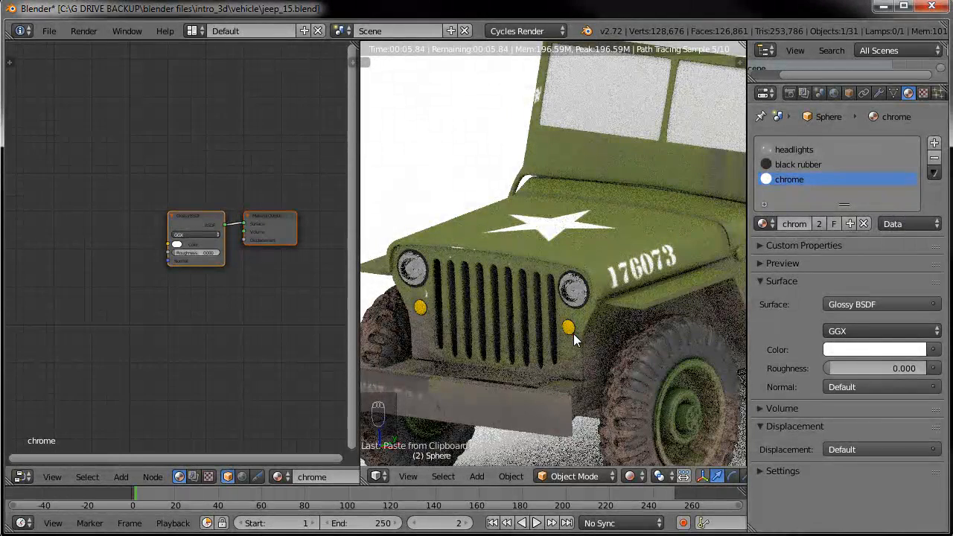
Change the front turn signal material's surface shader to Glass BSDF and set its roughness to 0.2.
{"action": "right_click", "coordinate": [570, 328]}
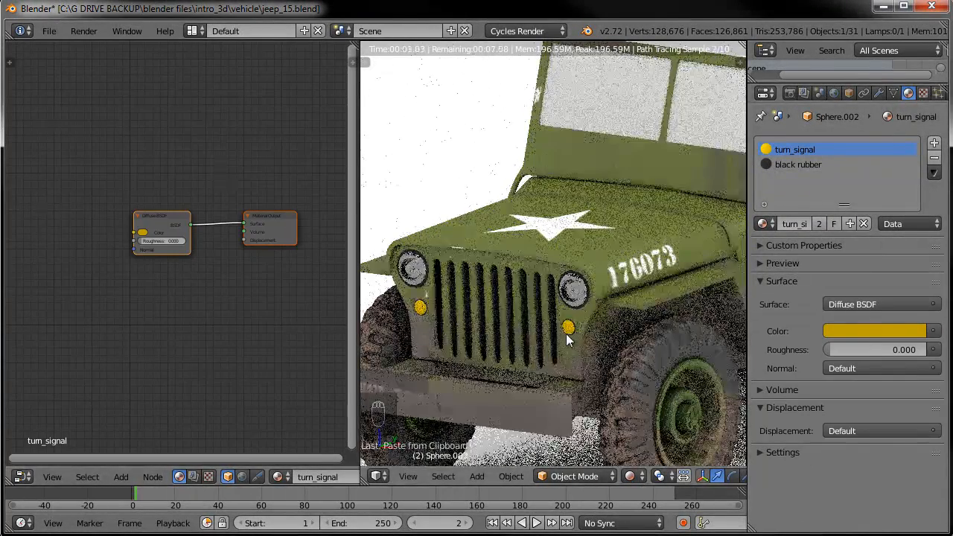
{"action": "middle_click_drag", "start_coordinate": [286, 304], "coordinate": [284, 338]}
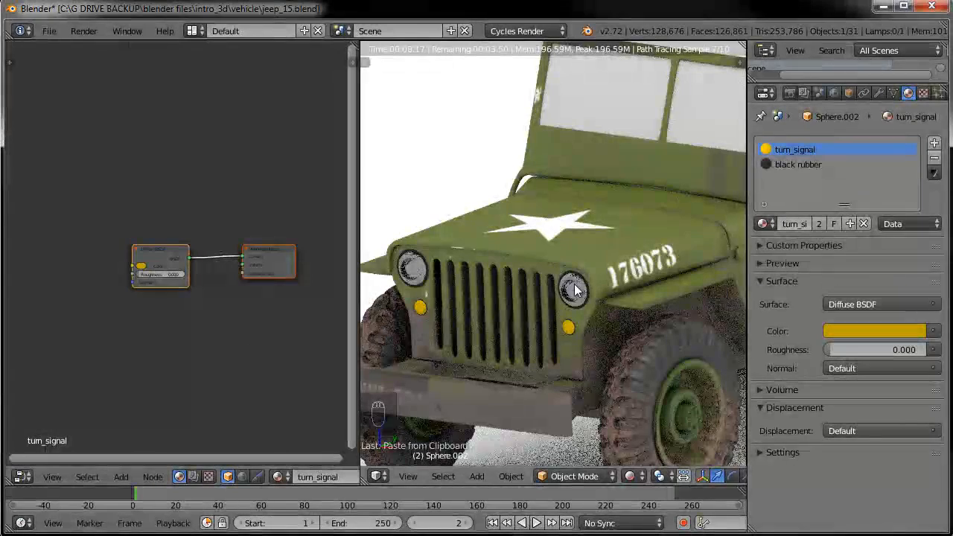
{"action": "middle_click_drag", "start_coordinate": [233, 285], "coordinate": [215, 301]}
{"action": "scroll", "coordinate": [211, 301], "scroll_direction": "up", "scroll_amount": 2}
{"action": "middle_click_drag", "start_coordinate": [154, 222], "coordinate": [159, 229]}
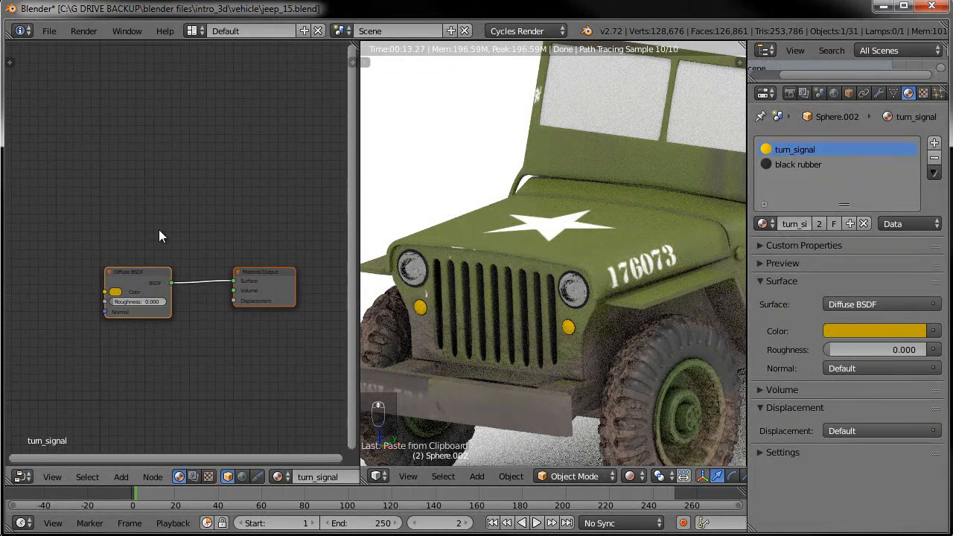
{"action": "left_click_drag", "start_coordinate": [146, 274], "coordinate": [131, 270]}
{"action": "left_click", "coordinate": [879, 302]}
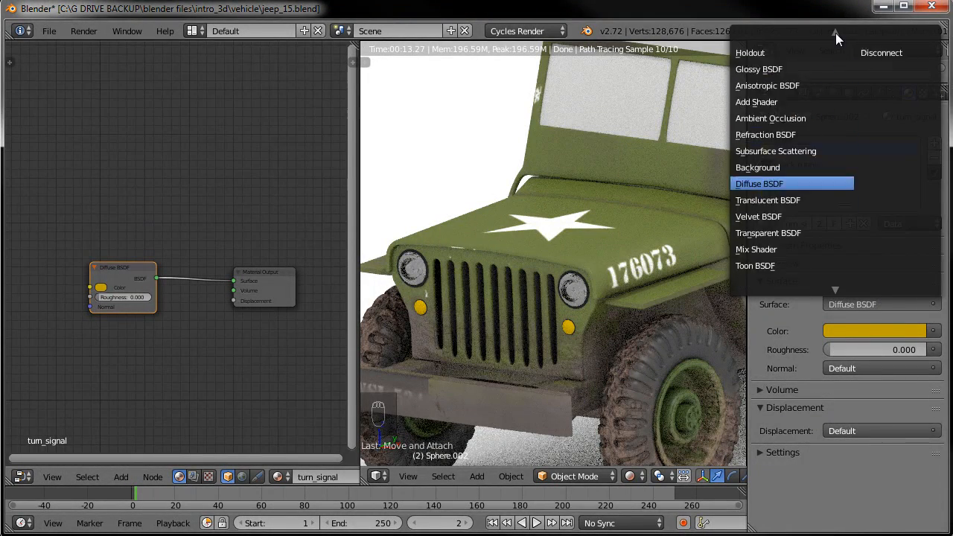
{"action": "left_click", "coordinate": [836, 32]}
{"action": "left_click", "coordinate": [893, 305]}
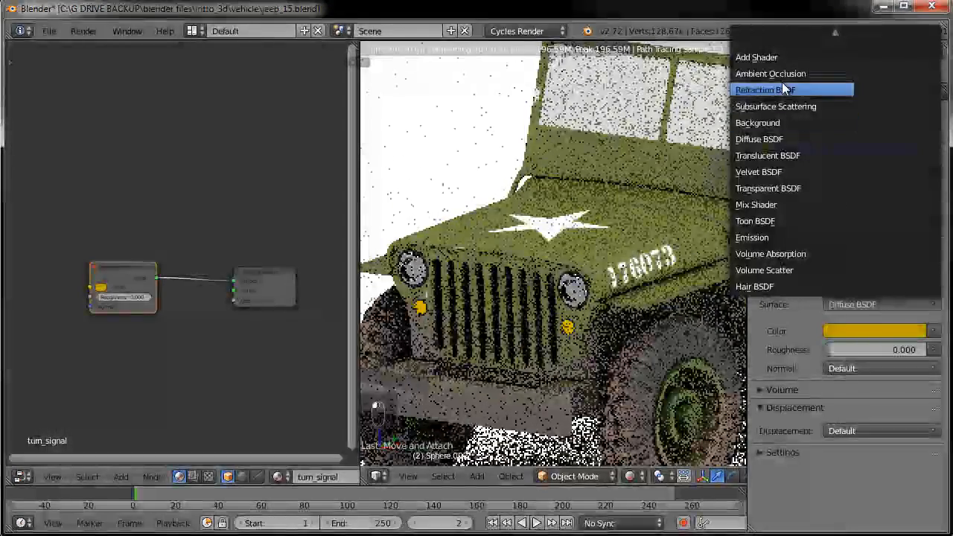
{"action": "key", "text": "Up"}
{"action": "key", "text": "Down"}
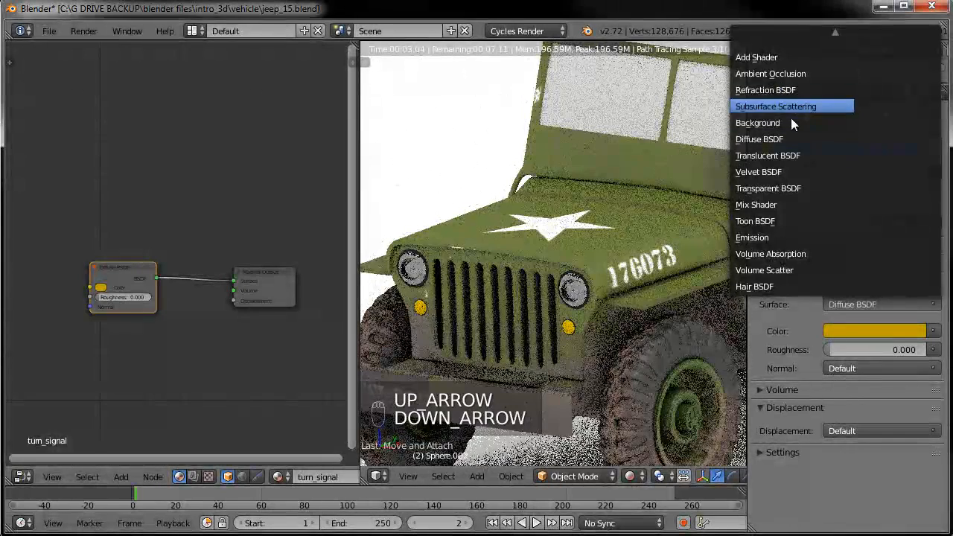
{"action": "scroll", "coordinate": [791, 123], "scroll_direction": "up", "scroll_amount": 5}
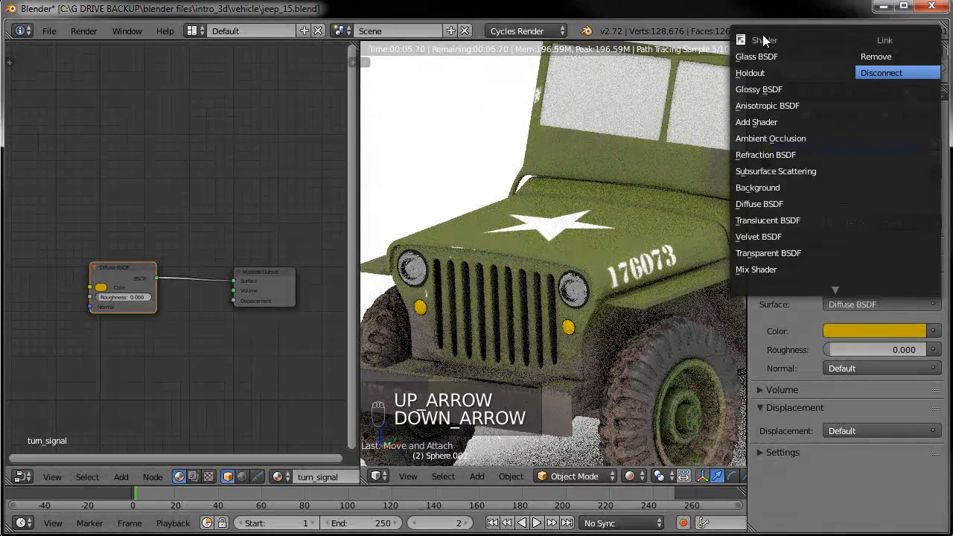
{"action": "left_click", "coordinate": [760, 57]}
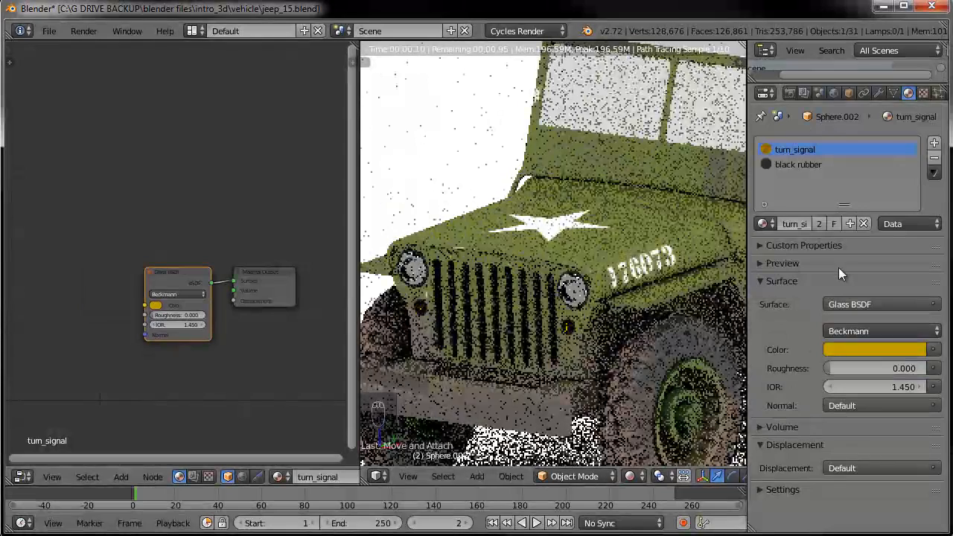
{"action": "left_click", "coordinate": [860, 368]}
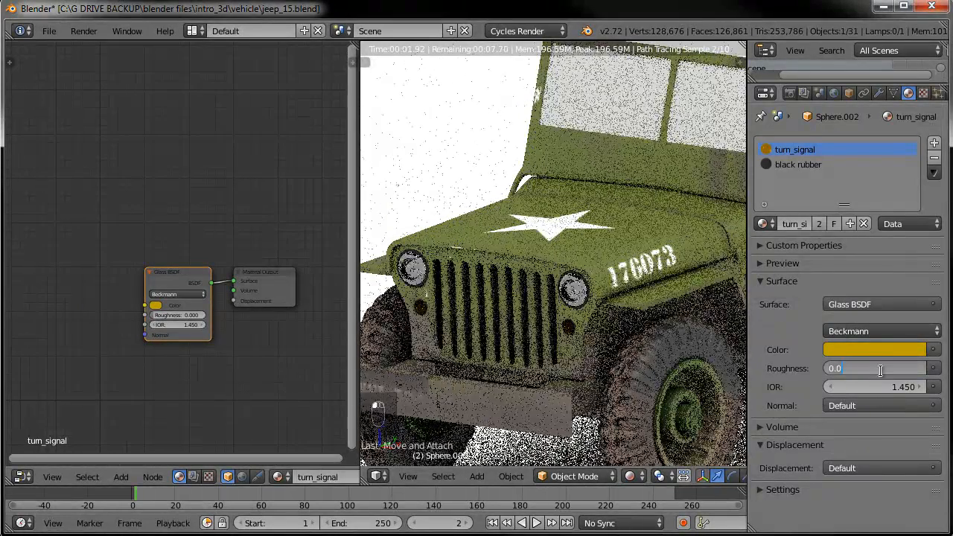
{"action": "key", "text": "Return"}
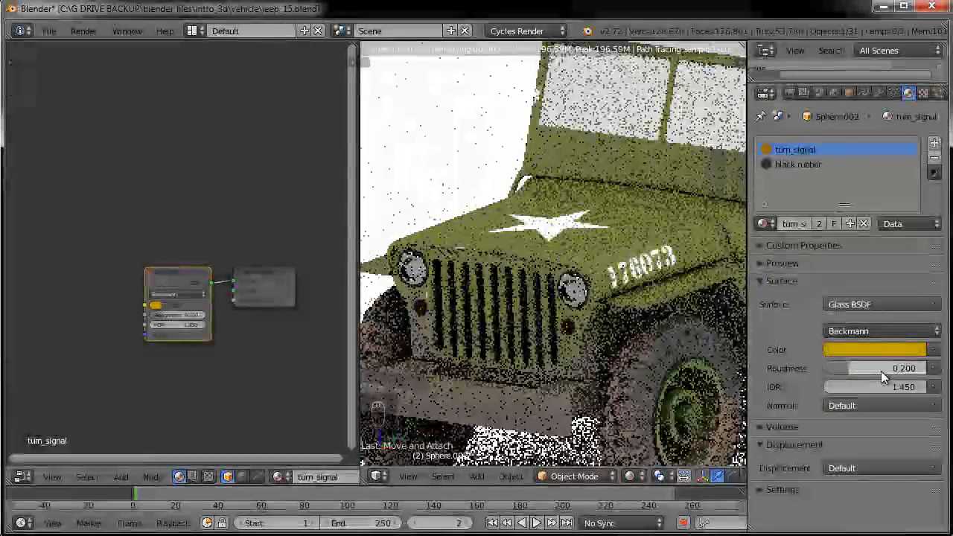
Insert a Mix Shader node between the turn signal's Glass BSDF and Material Output nodes.
{"action": "left_click_drag", "start_coordinate": [176, 270], "coordinate": [77, 289]}
{"action": "left_click", "coordinate": [120, 477]}
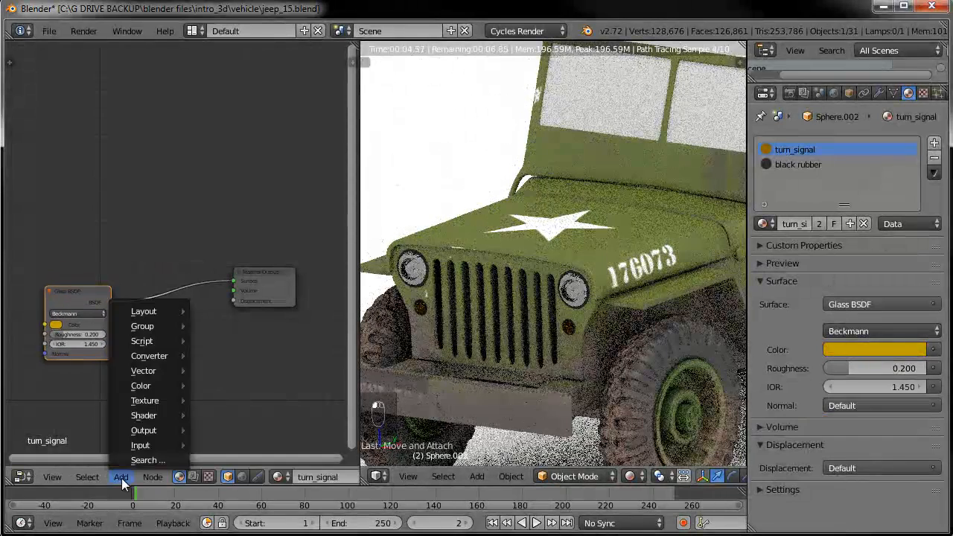
{"action": "mouse_move", "coordinate": [146, 416]}
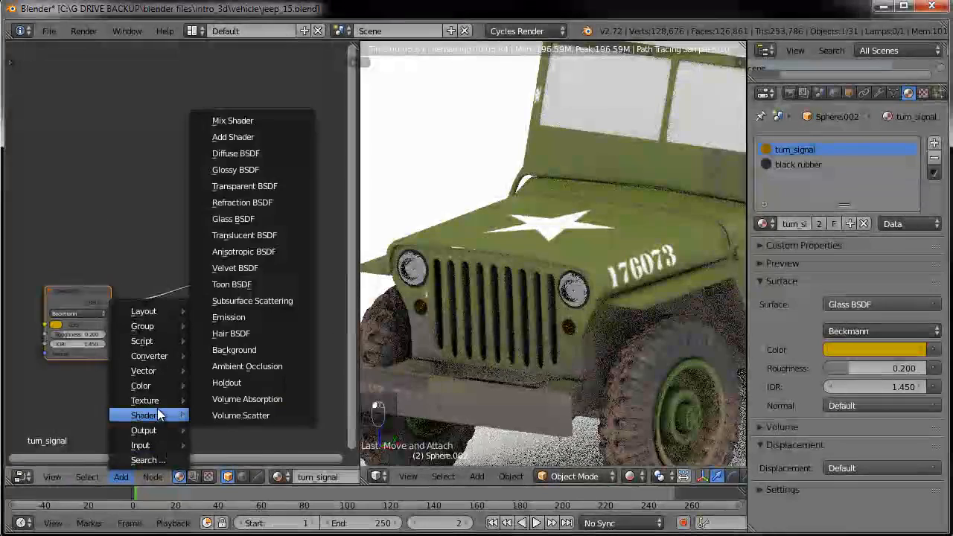
{"action": "left_click", "coordinate": [239, 119]}
{"action": "left_click", "coordinate": [162, 251]}
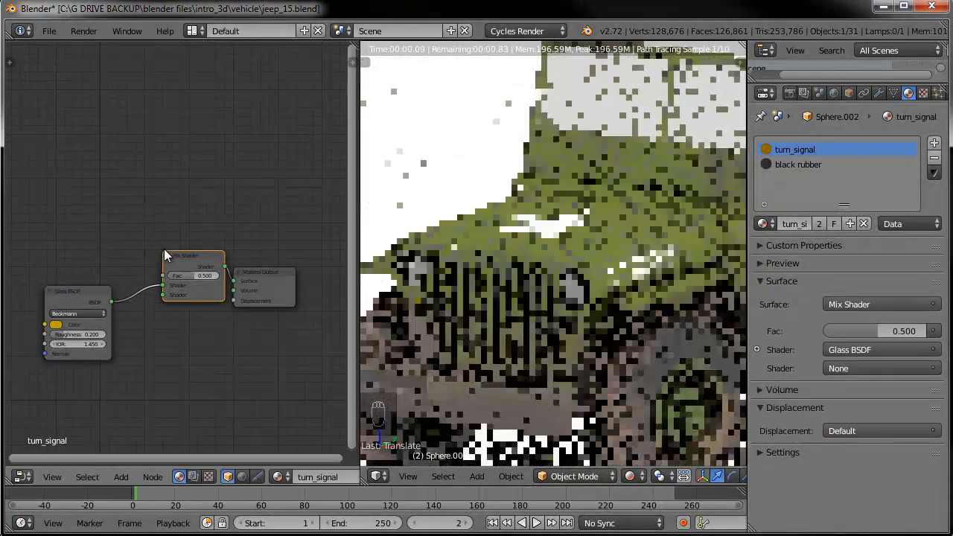
{"action": "left_click_drag", "start_coordinate": [190, 254], "coordinate": [170, 256]}
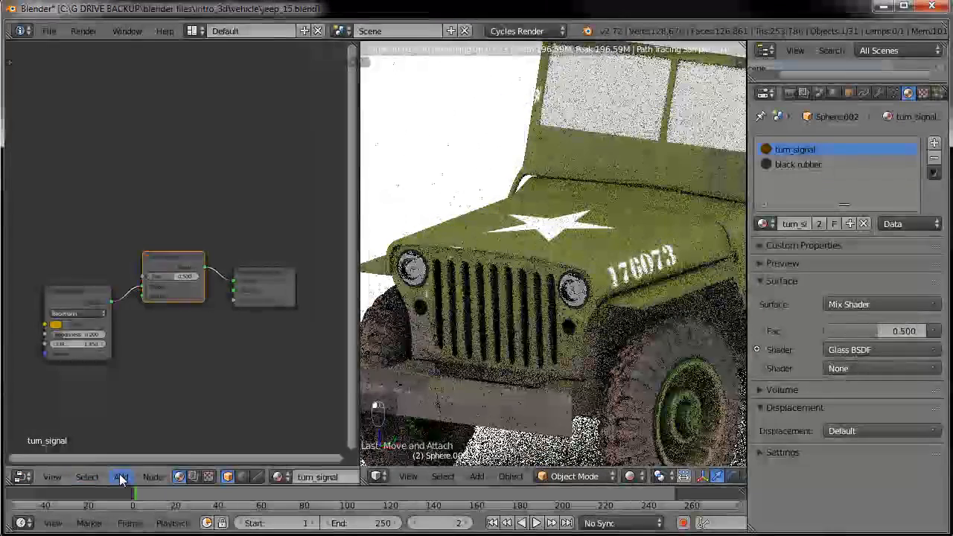
Add a Glossy BSDF node and connect it to the Mix Shader's second shader input.
{"action": "left_click", "coordinate": [120, 477]}
{"action": "mouse_move", "coordinate": [149, 415]}
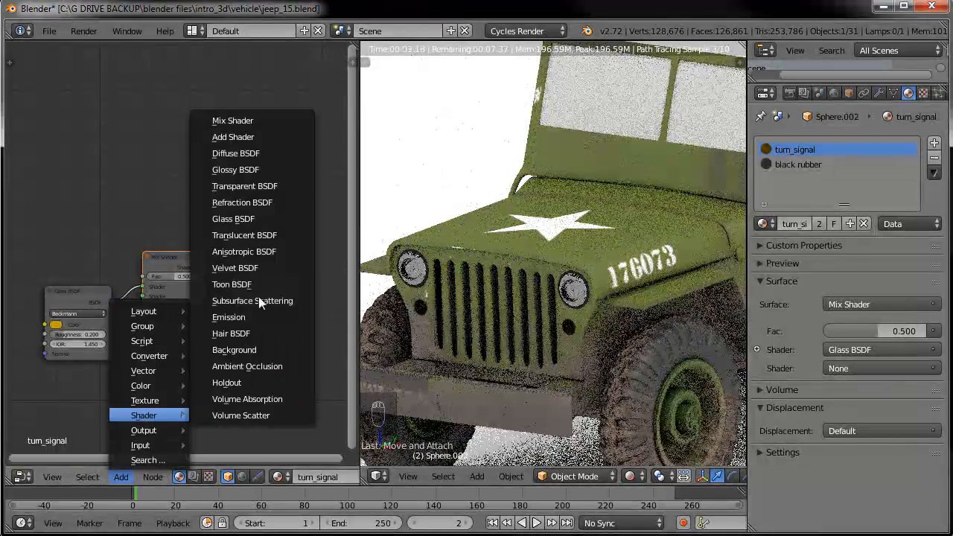
{"action": "left_click", "coordinate": [232, 171]}
{"action": "left_click", "coordinate": [102, 182]}
{"action": "left_click_drag", "start_coordinate": [130, 186], "coordinate": [139, 297]}
{"action": "left_click_drag", "start_coordinate": [102, 176], "coordinate": [71, 196]}
Set the turn signal's Glossy BSDF color to a muted, darker yellow.
{"action": "left_click", "coordinate": [43, 228]}
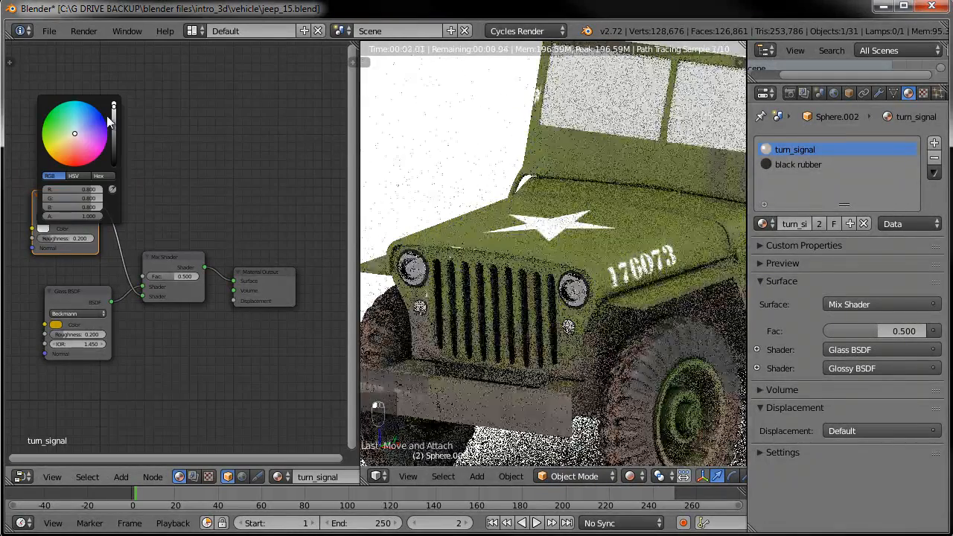
{"action": "left_click", "coordinate": [65, 140]}
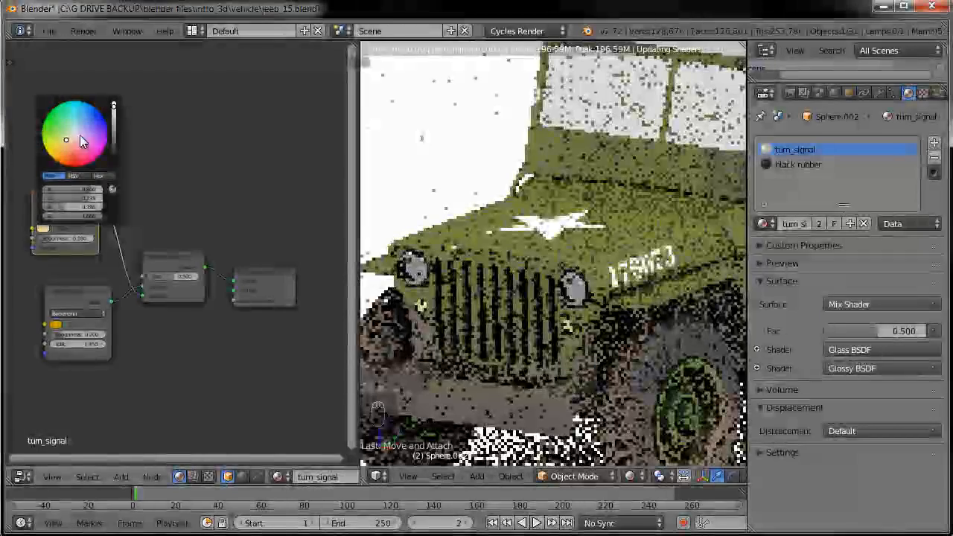
{"action": "left_click_drag", "start_coordinate": [115, 111], "coordinate": [115, 117]}
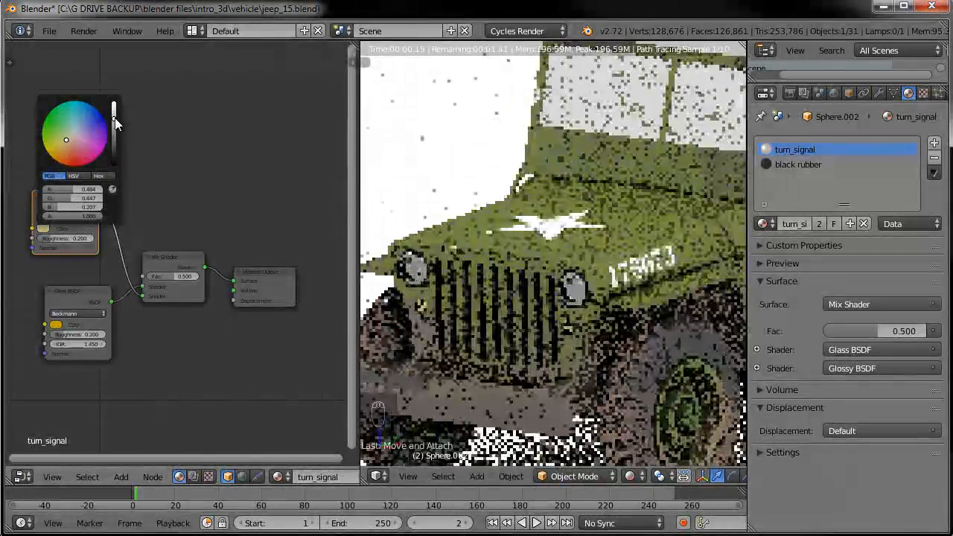
{"action": "left_click", "coordinate": [61, 143]}
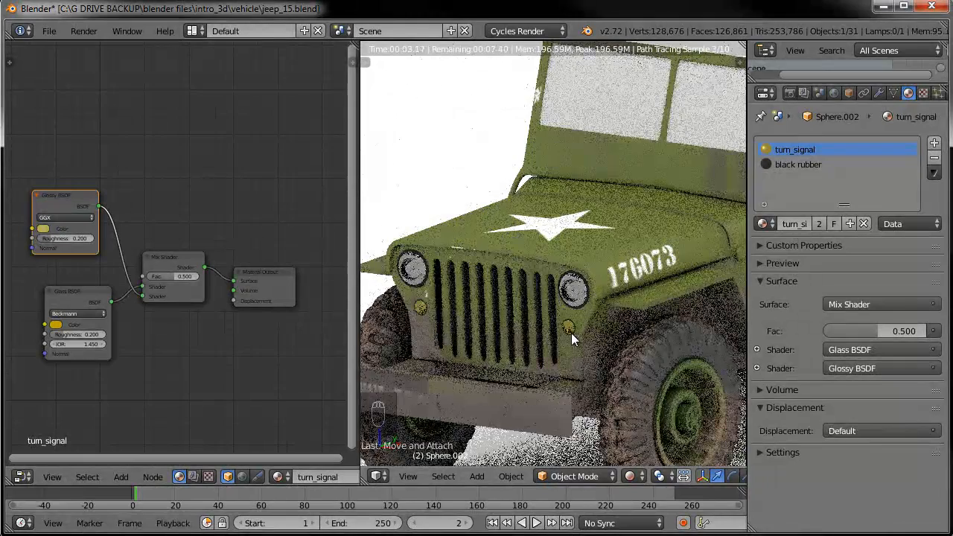
Shift the turn signal's Glass BSDF color to orange and set the Mix Shader factor to 0.35.
{"action": "left_click", "coordinate": [56, 326]}
{"action": "left_click_drag", "start_coordinate": [66, 252], "coordinate": [64, 256]}
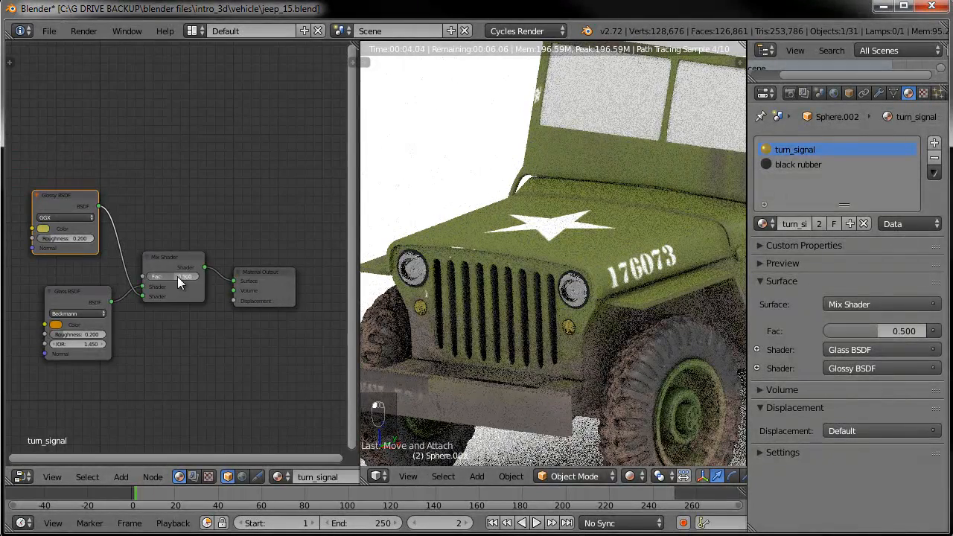
{"action": "left_click_drag", "start_coordinate": [184, 276], "coordinate": [216, 284]}
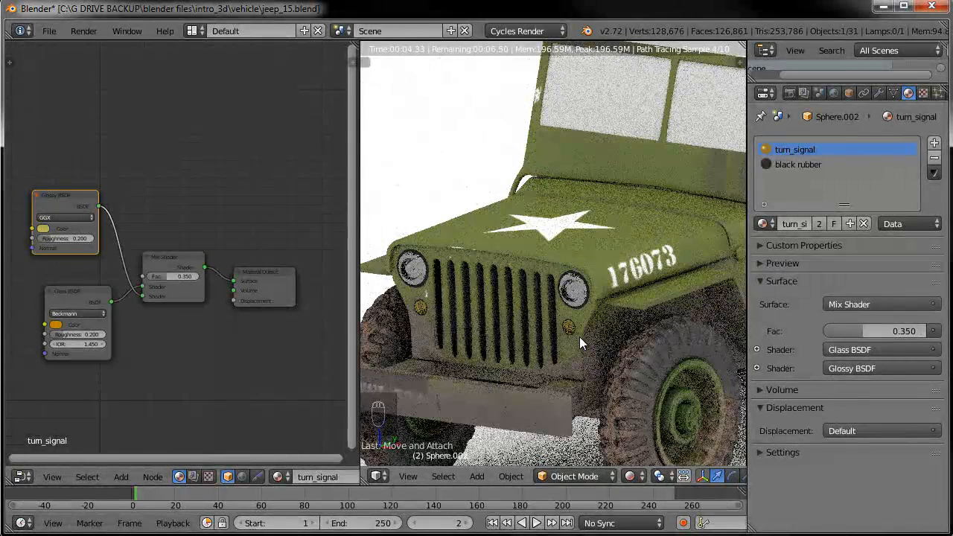
Copy all the turn signal nodes into the brake_light material, enabling its nodes and replacing the default ones.
{"action": "key", "text": "a"}
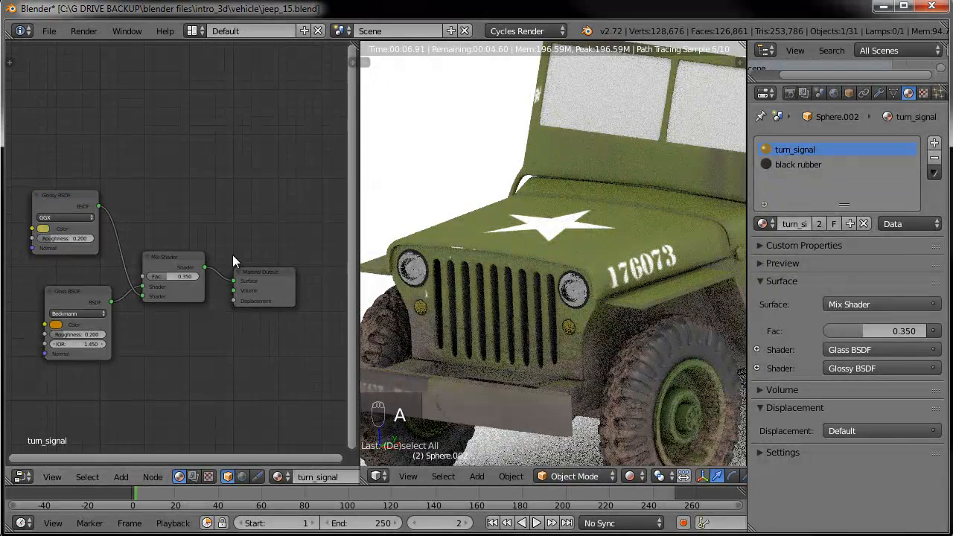
{"action": "key", "text": "a"}
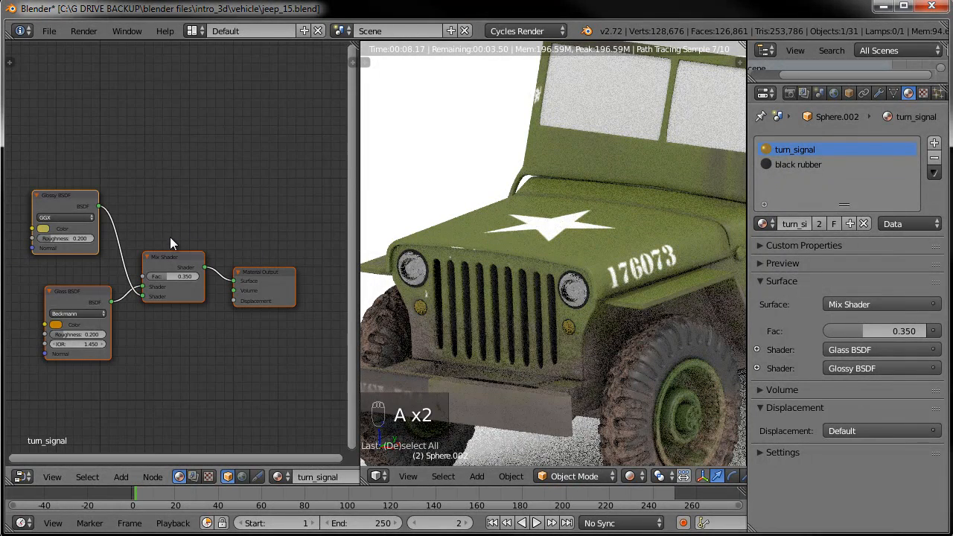
{"action": "middle_click_drag", "start_coordinate": [649, 247], "coordinate": [430, 225]}
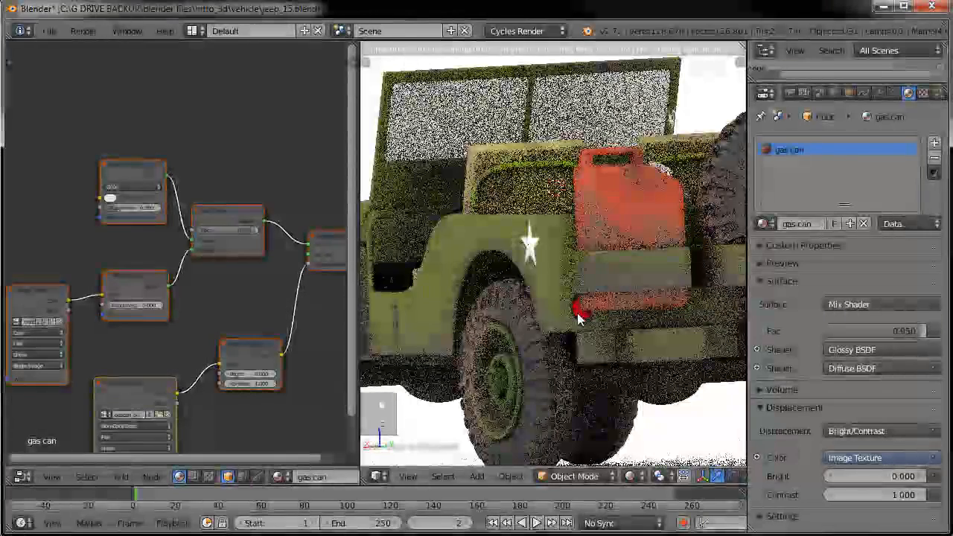
{"action": "right_click", "coordinate": [581, 317]}
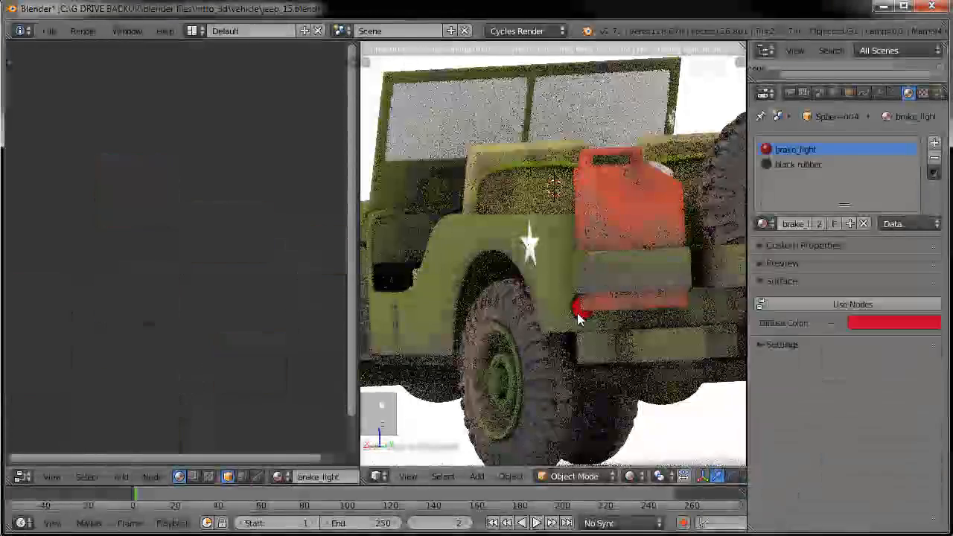
{"action": "left_click", "coordinate": [843, 304]}
{"action": "key", "text": "Delete"}
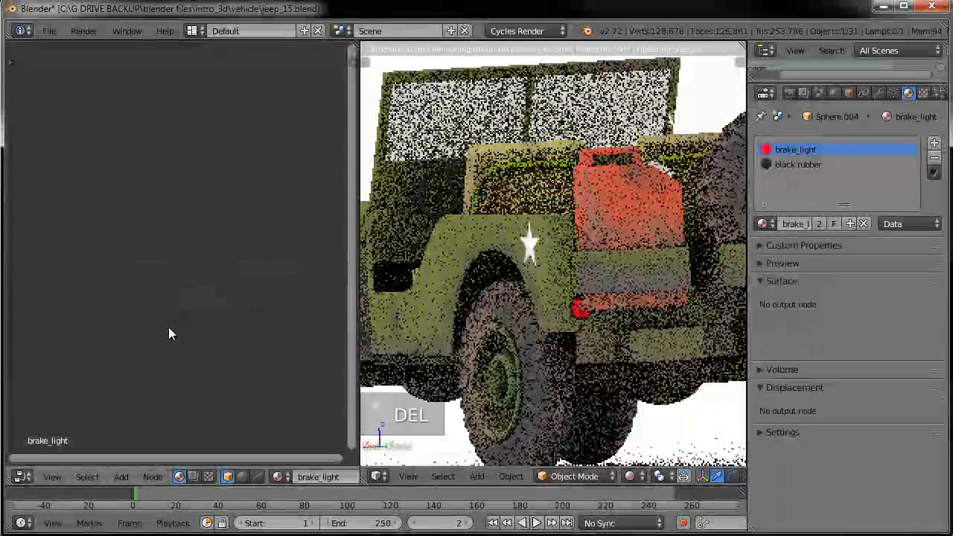
{"action": "key", "text": "ctrl+v"}
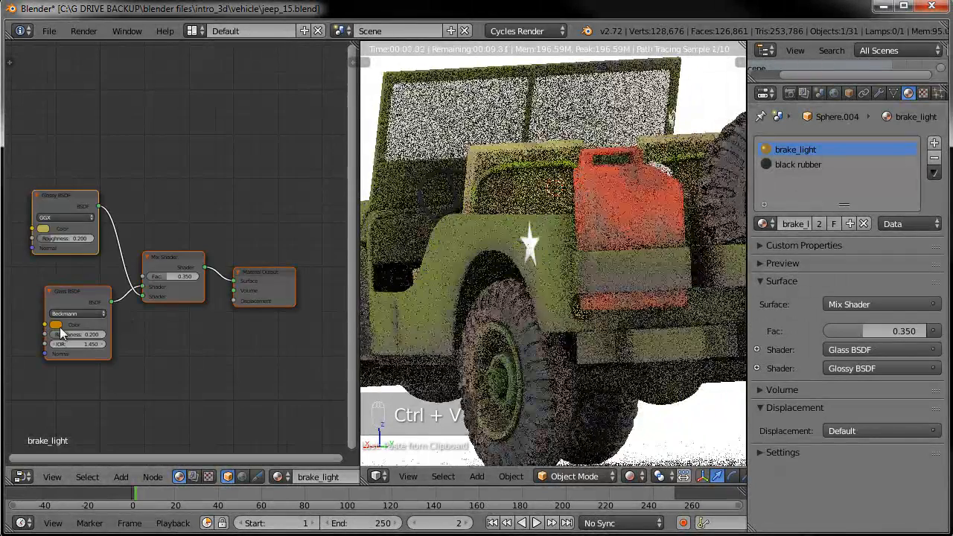
Change both the Glass BSDF and Glossy BSDF colors of the brake light material to red.
{"action": "left_click", "coordinate": [56, 325]}
{"action": "left_click_drag", "start_coordinate": [108, 254], "coordinate": [88, 271]}
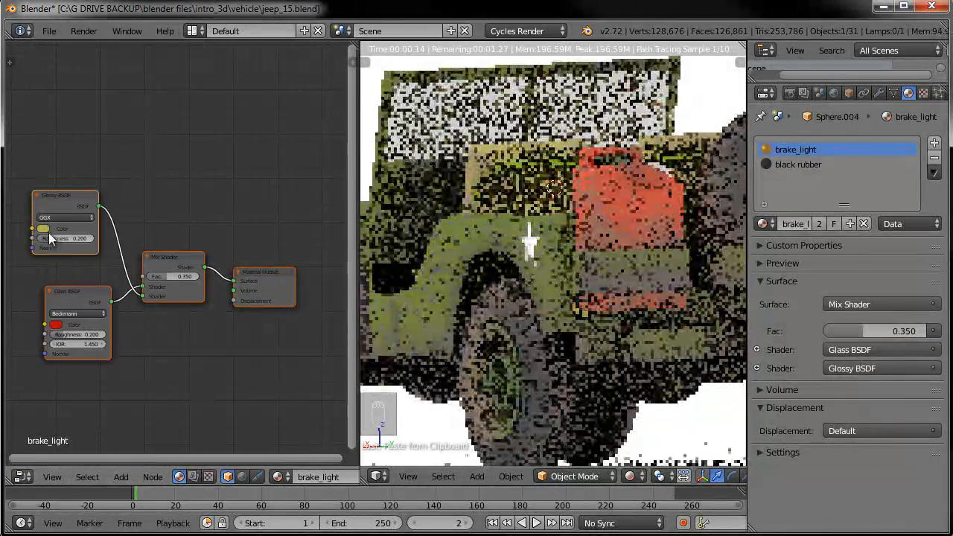
{"action": "left_click", "coordinate": [44, 228]}
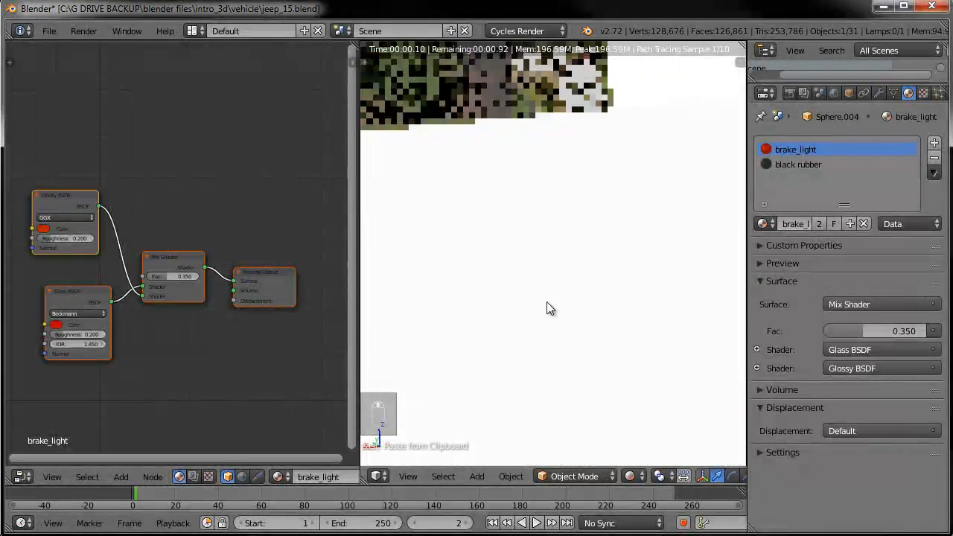
Enable nodes for the jeep body's windshield material.
{"action": "scroll", "coordinate": [548, 298], "scroll_direction": "up", "scroll_amount": 3}
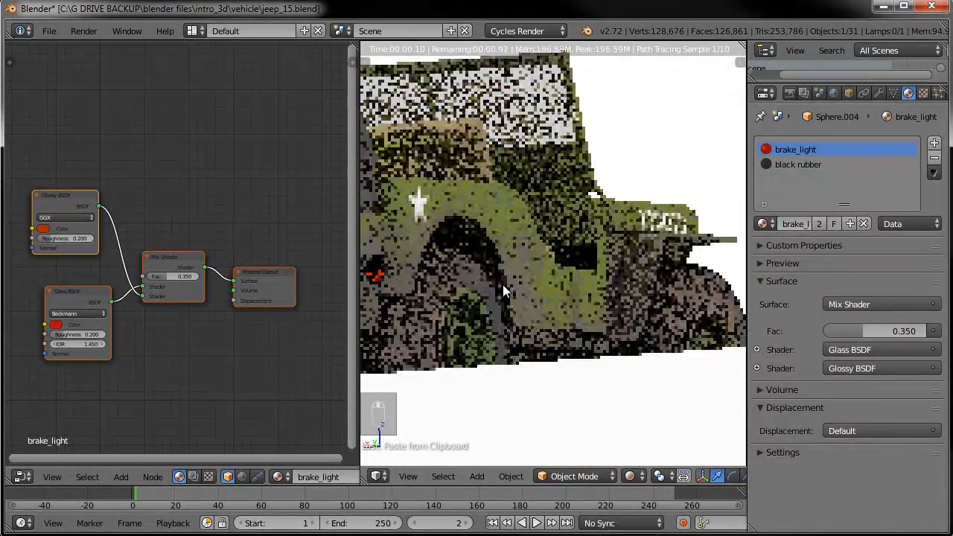
{"action": "middle_click_drag", "start_coordinate": [553, 280], "coordinate": [606, 294], "text": "shift"}
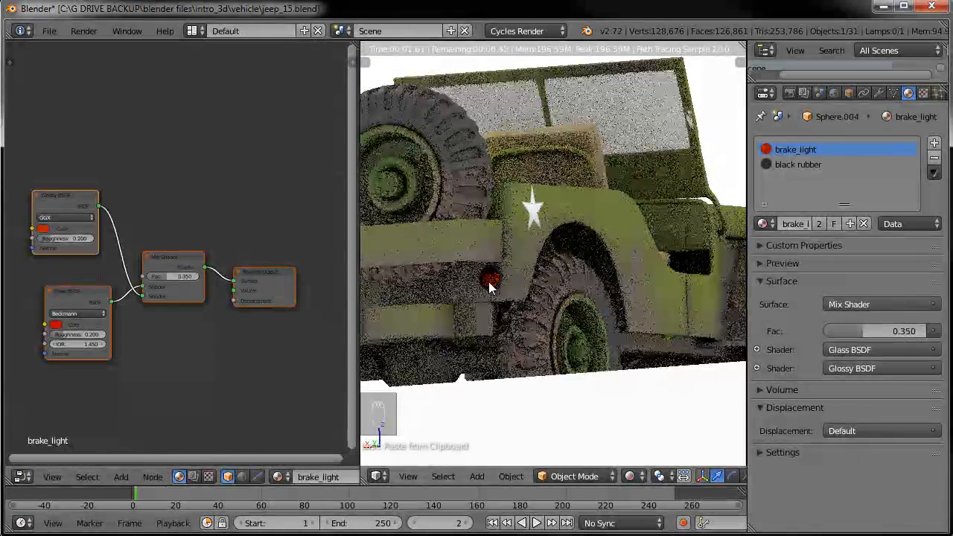
{"action": "scroll", "coordinate": [525, 305], "scroll_direction": "down", "scroll_amount": 4}
{"action": "middle_click_drag", "start_coordinate": [525, 305], "coordinate": [630, 380]}
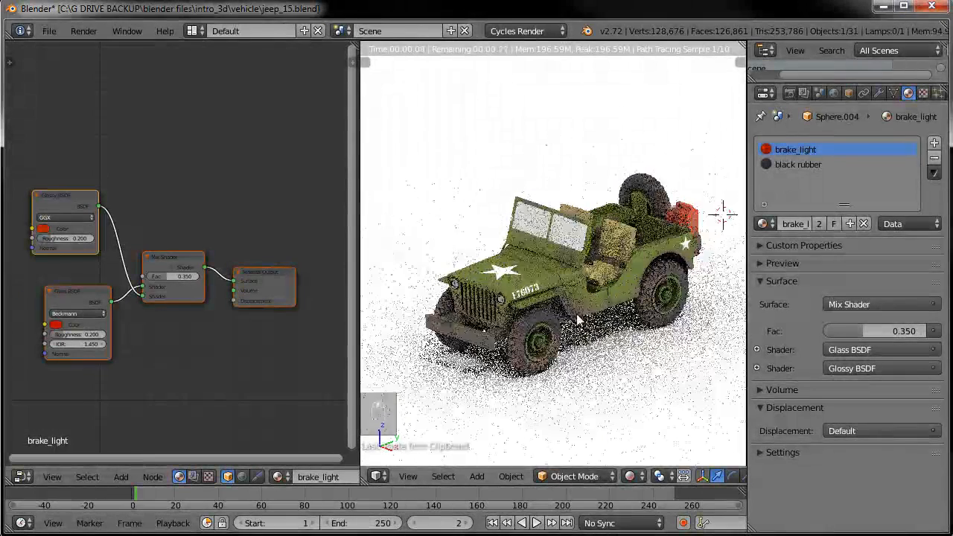
{"action": "scroll", "coordinate": [578, 319], "scroll_direction": "up", "scroll_amount": 2}
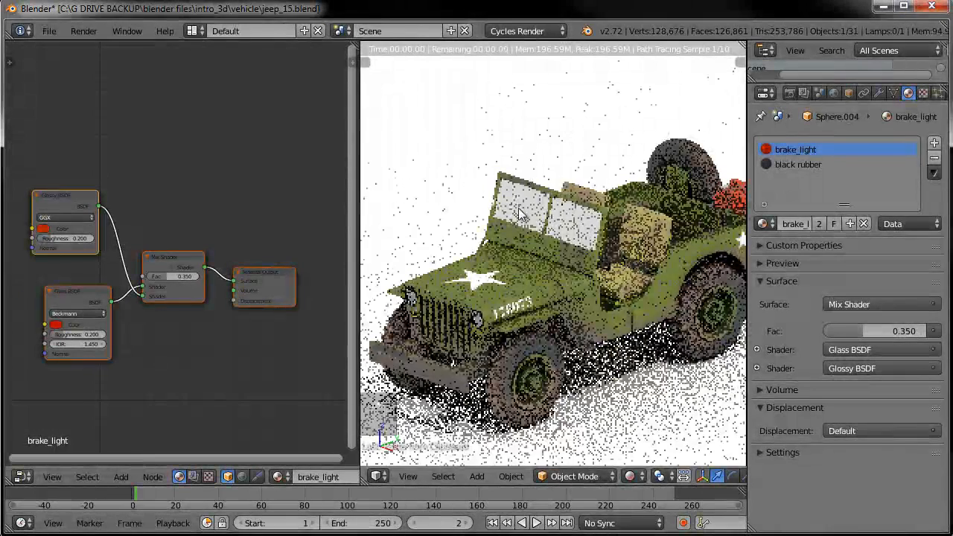
{"action": "right_click", "coordinate": [517, 211]}
{"action": "left_click", "coordinate": [796, 165]}
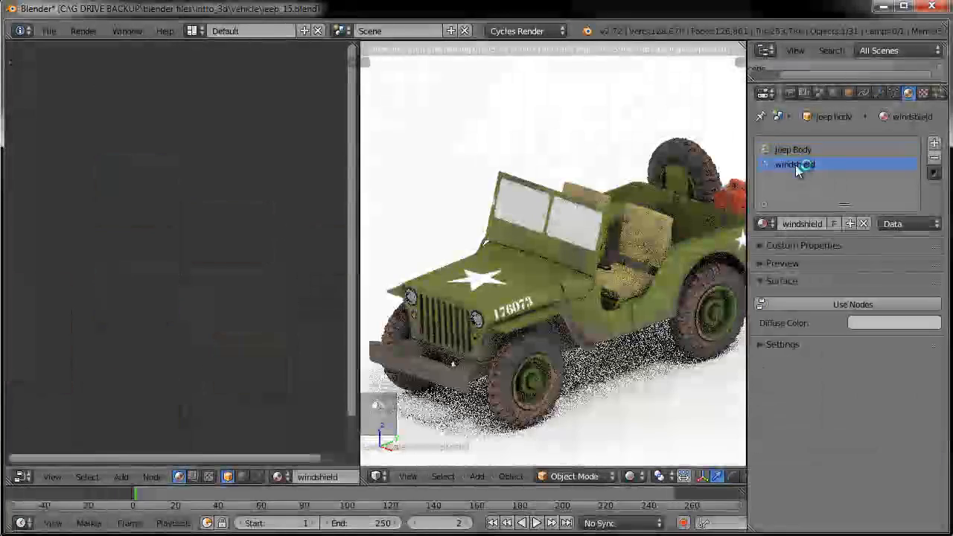
{"action": "left_click", "coordinate": [826, 305]}
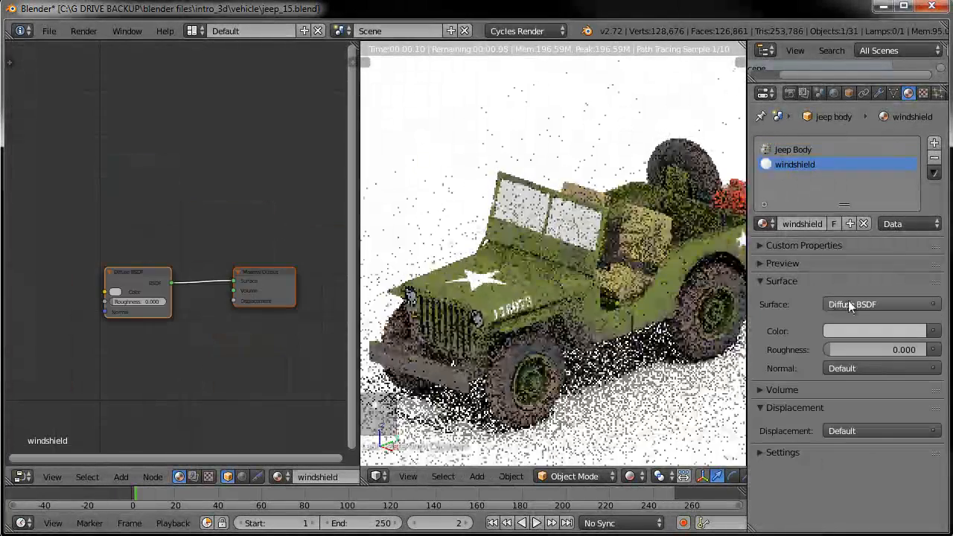
Change the windshield material's surface shader from Diffuse BSDF to Glass BSDF.
{"action": "left_click", "coordinate": [831, 304]}
{"action": "scroll", "coordinate": [812, 85], "scroll_direction": "up", "scroll_amount": 4}
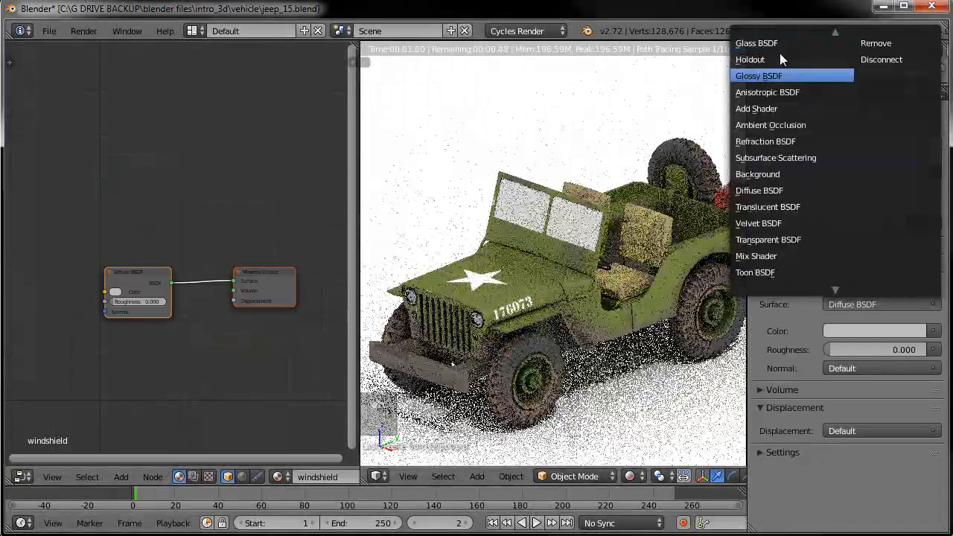
{"action": "left_click", "coordinate": [771, 41]}
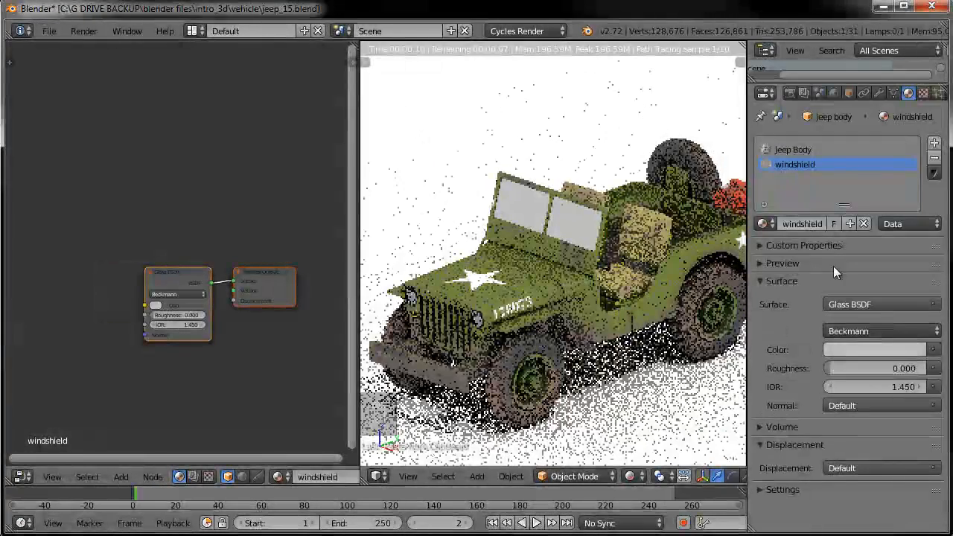
{"action": "middle_click_drag", "start_coordinate": [528, 278], "coordinate": [561, 270]}
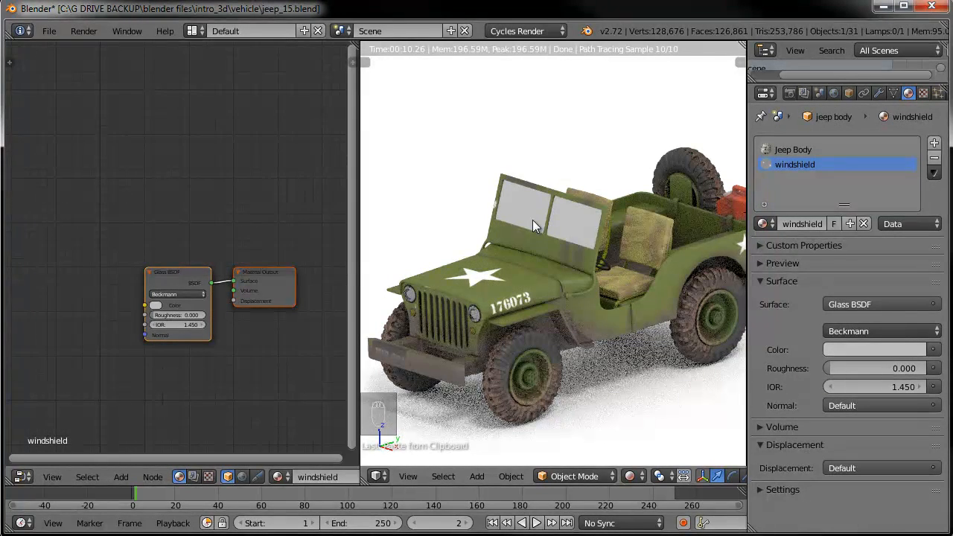
Try lower IOR values of 0.85 and 0.1 on the windshield's Glass BSDF.
{"action": "left_click", "coordinate": [832, 386]}
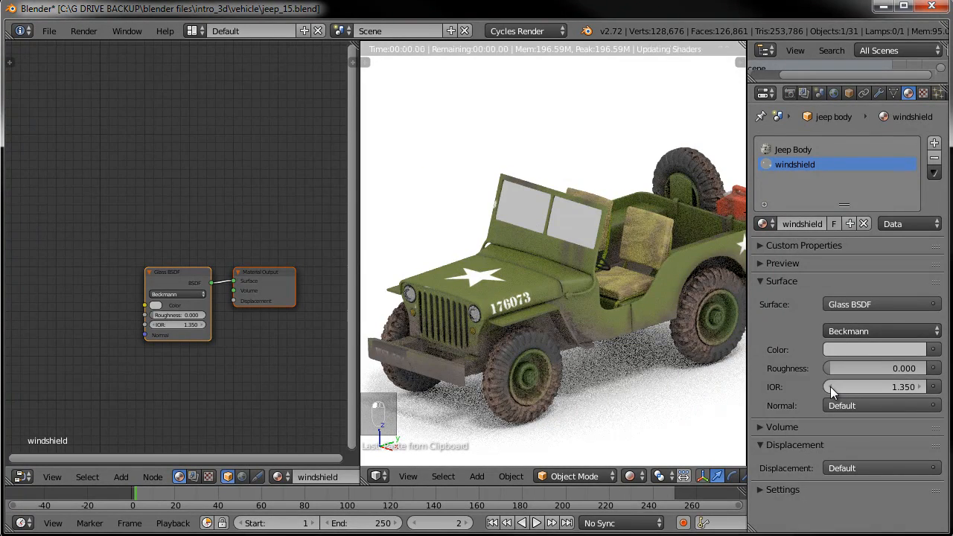
{"action": "left_click", "coordinate": [830, 387]}
{"action": "left_click", "coordinate": [830, 387]}
{"action": "left_click", "coordinate": [830, 387]}
{"action": "left_click", "coordinate": [830, 387]}
{"action": "left_click", "coordinate": [831, 386]}
{"action": "left_click", "coordinate": [879, 389]}
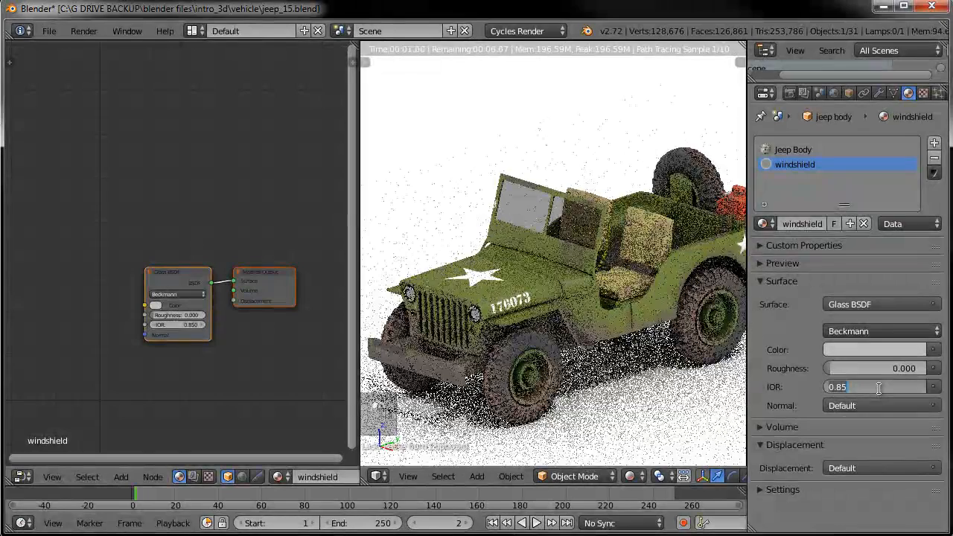
{"action": "type", "text": "0"}
{"action": "key", "text": "Return"}
{"action": "left_click_drag", "start_coordinate": [878, 389], "coordinate": [880, 388]}
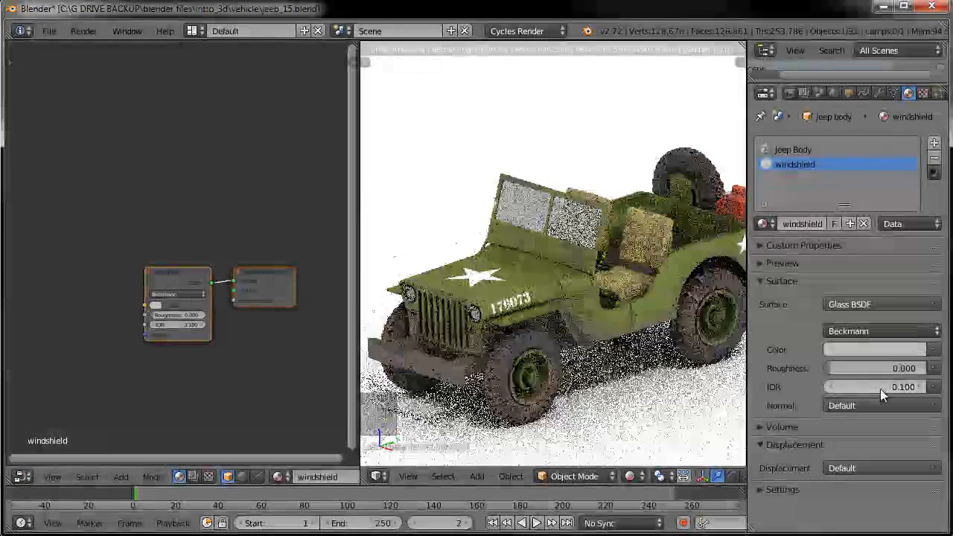
Set the IOR of the windshield's Glass BSDF to 1.
{"action": "left_click", "coordinate": [880, 389]}
{"action": "type", "text": "1"}
{"action": "key", "text": "Return"}
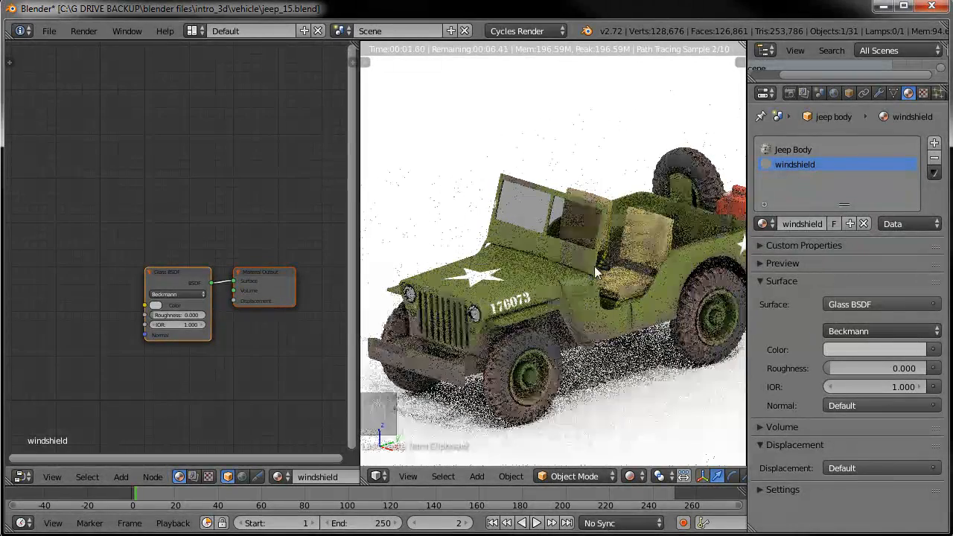
{"action": "middle_click_drag", "start_coordinate": [523, 287], "coordinate": [527, 282]}
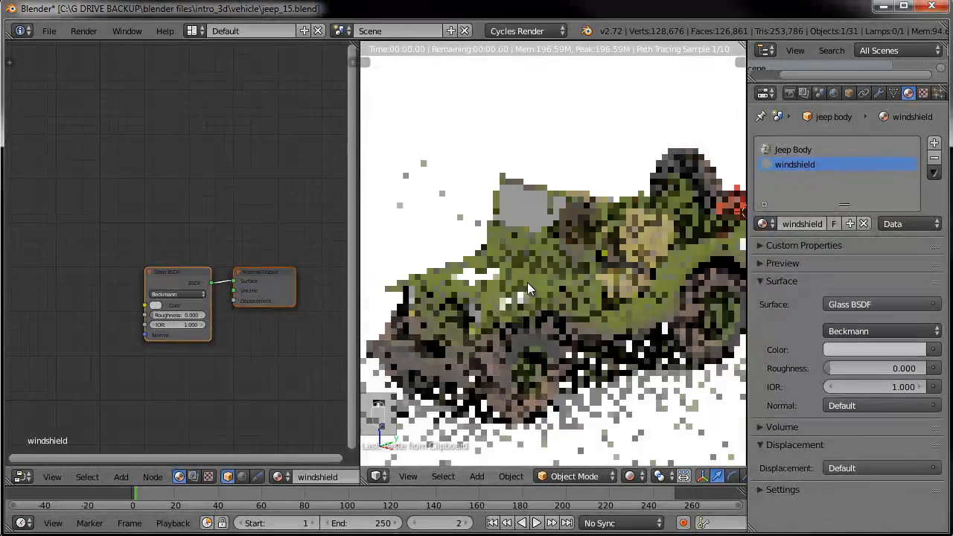
Set the roughness of the windshield's Glass BSDF to 0.05 and inspect the glass from several angles.
{"action": "left_click", "coordinate": [866, 370]}
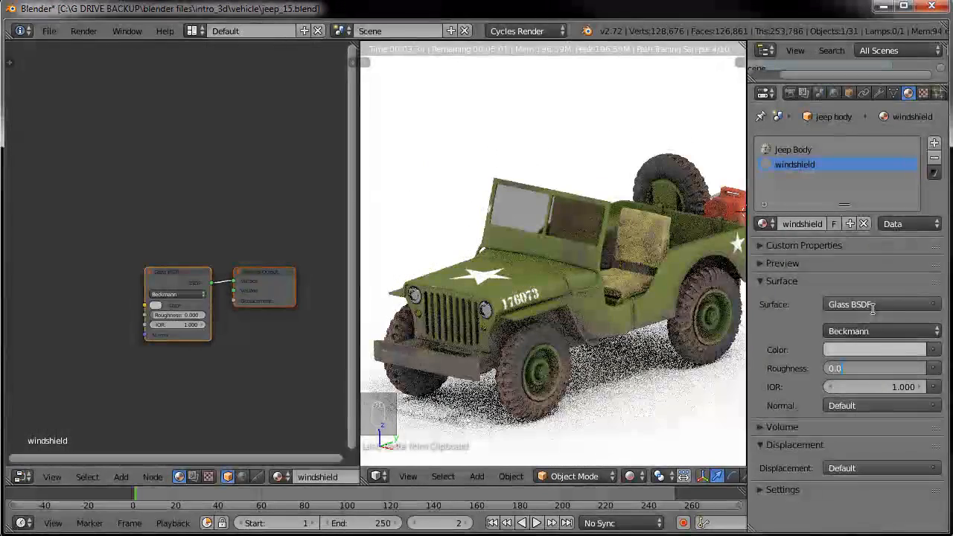
{"action": "key", "text": "Return"}
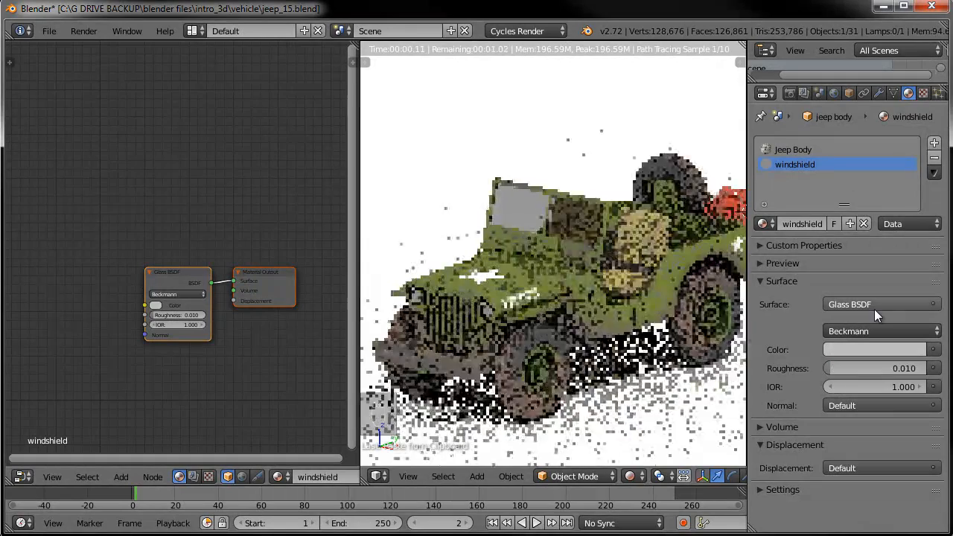
{"action": "left_click", "coordinate": [847, 368]}
{"action": "key", "text": "BackSpace"}
{"action": "type", "text": "5"}
{"action": "key", "text": "Return"}
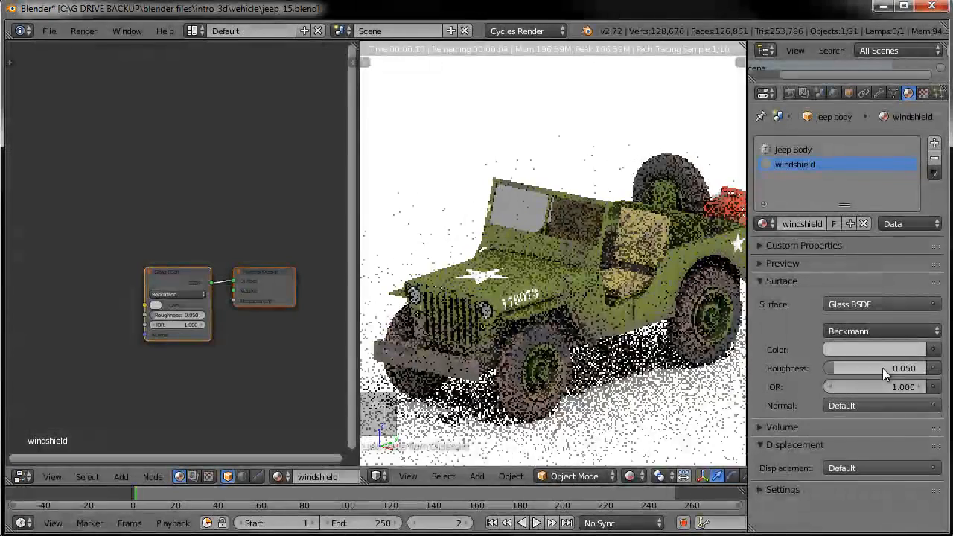
{"action": "middle_click_drag", "start_coordinate": [531, 284], "coordinate": [562, 262]}
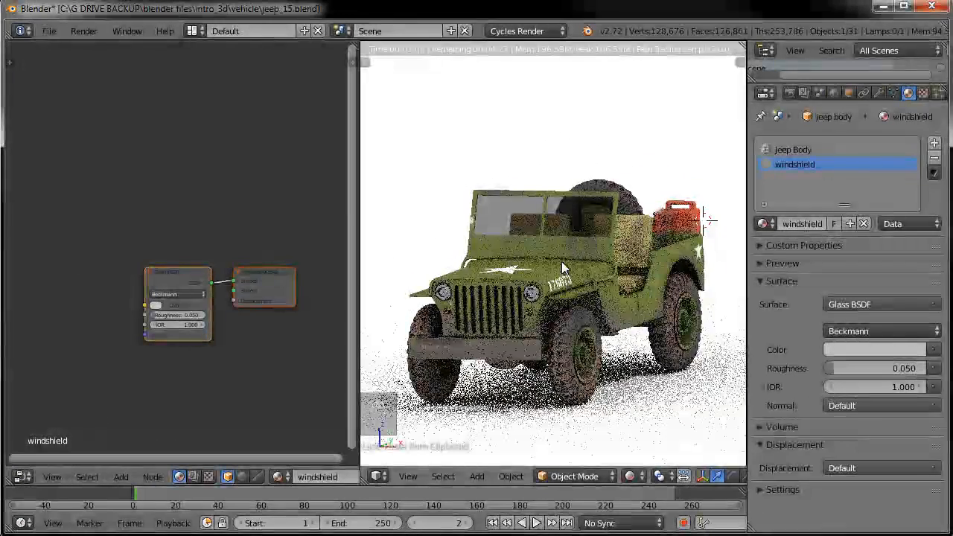
{"action": "middle_click_drag", "start_coordinate": [577, 265], "coordinate": [574, 297]}
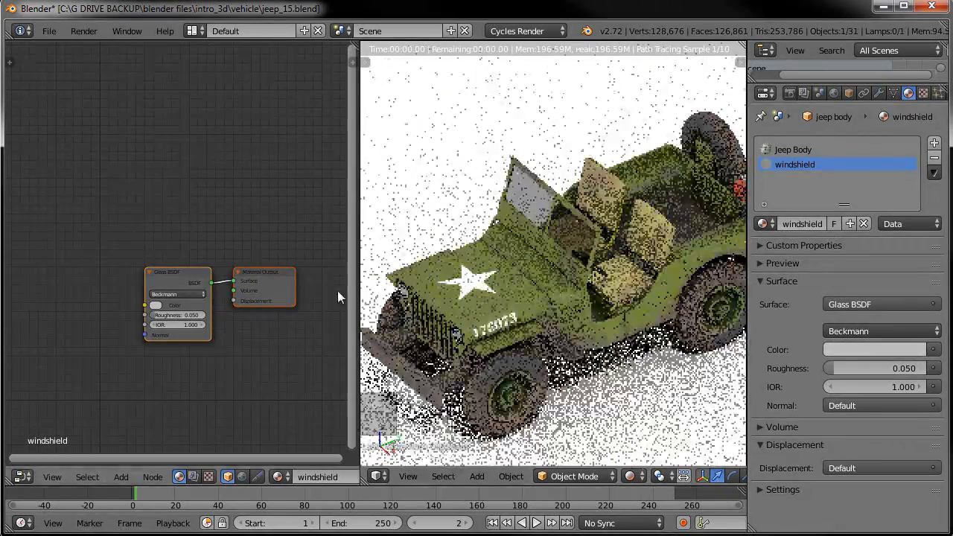
Widen the 3D viewport and view the jeep through the scene camera.
{"action": "left_click_drag", "start_coordinate": [358, 273], "coordinate": [202, 268]}
{"action": "scroll", "coordinate": [415, 264], "scroll_direction": "down", "scroll_amount": 7}
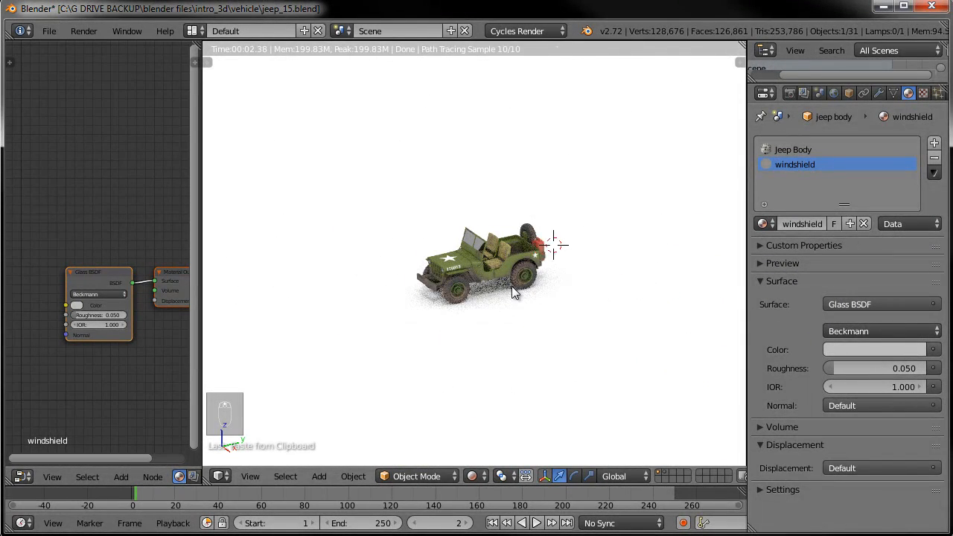
{"action": "scroll", "coordinate": [512, 292], "scroll_direction": "up", "scroll_amount": 3}
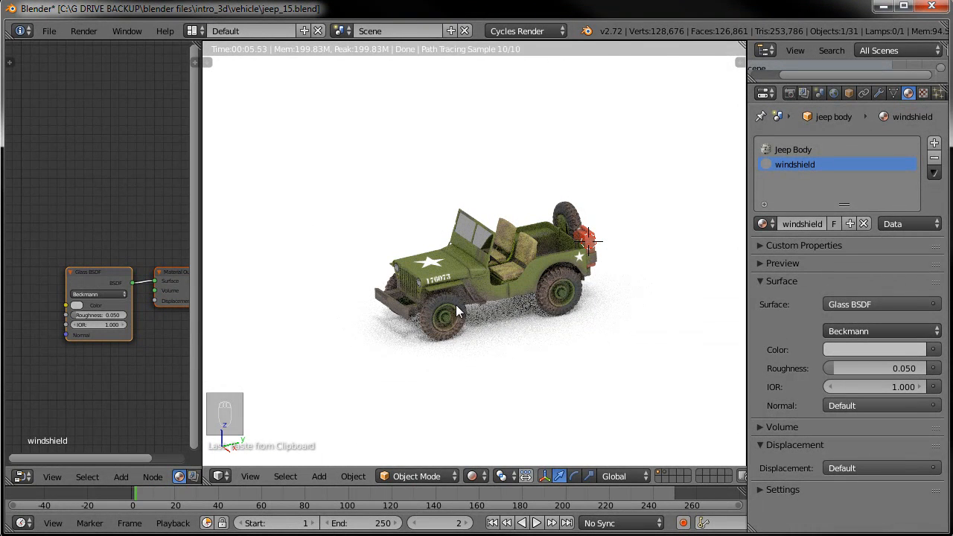
{"action": "key", "text": "KP_0"}
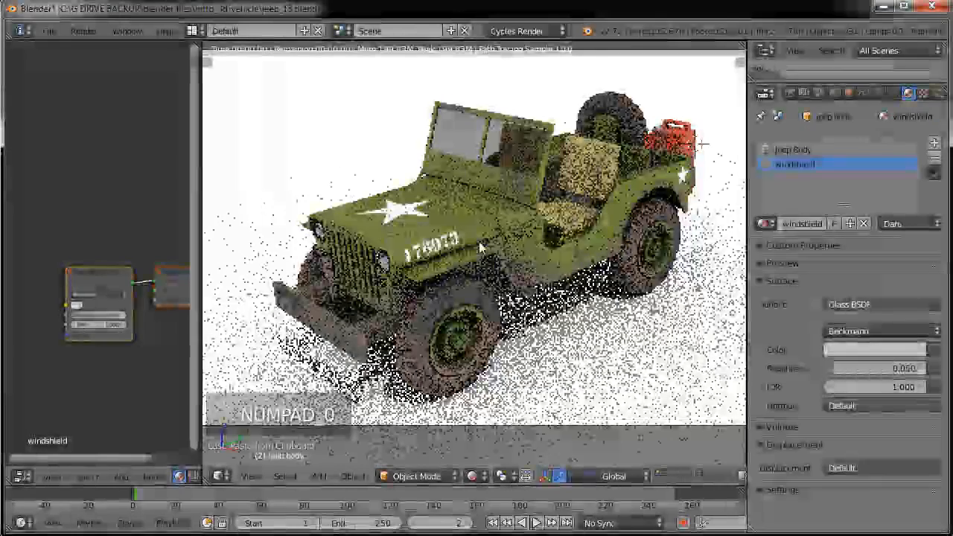
Render the jeep image from the camera, review the result and close the render window.
{"action": "key", "text": "F12"}
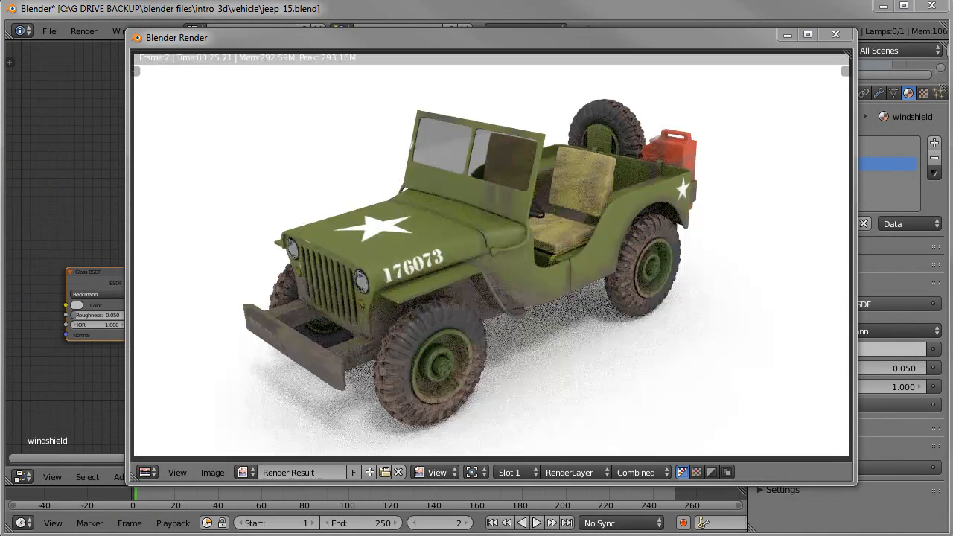
{"action": "left_click_drag", "start_coordinate": [508, 41], "coordinate": [485, 42]}
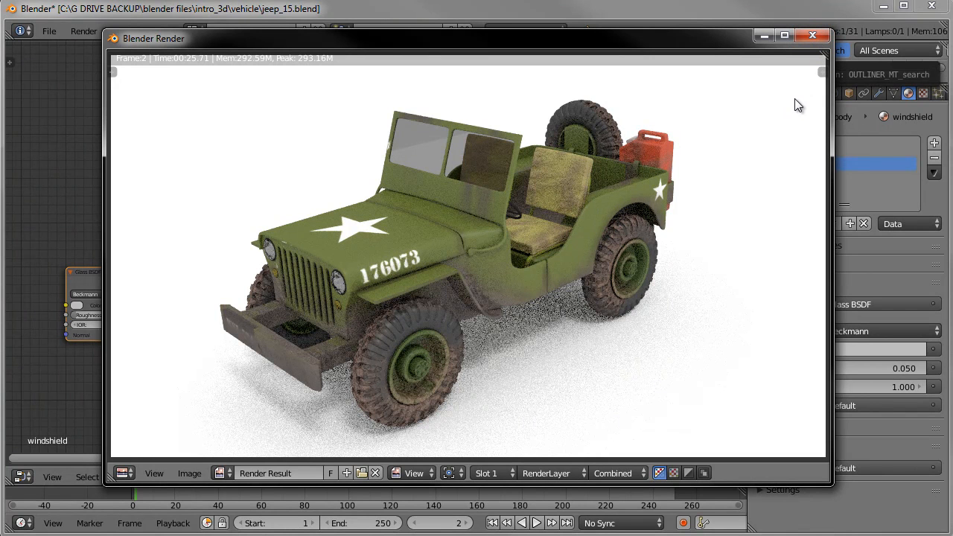
{"action": "left_click", "coordinate": [808, 42]}
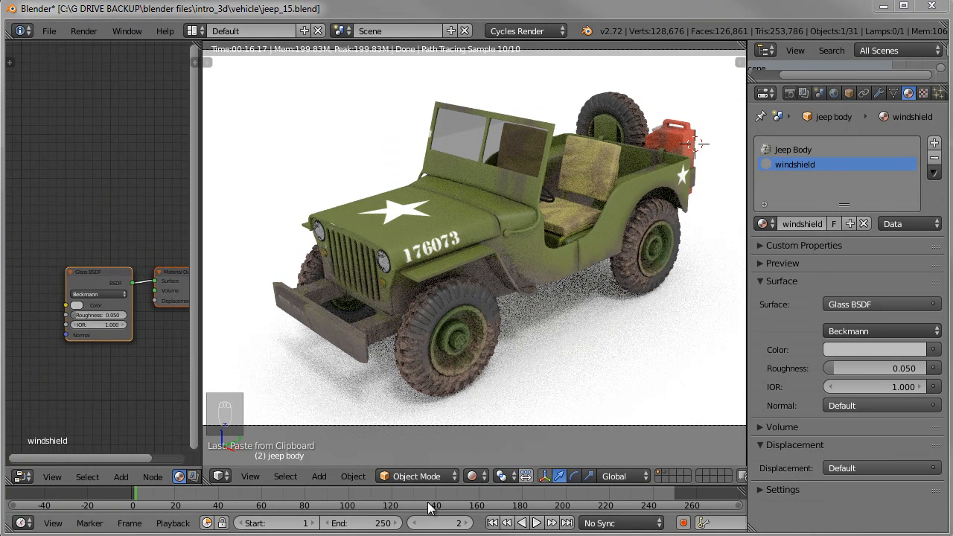
Set the viewport shading to Solid and select the floor plane, viewing it in right orthographic view.
{"action": "left_click", "coordinate": [416, 477]}
{"action": "left_click", "coordinate": [476, 476]}
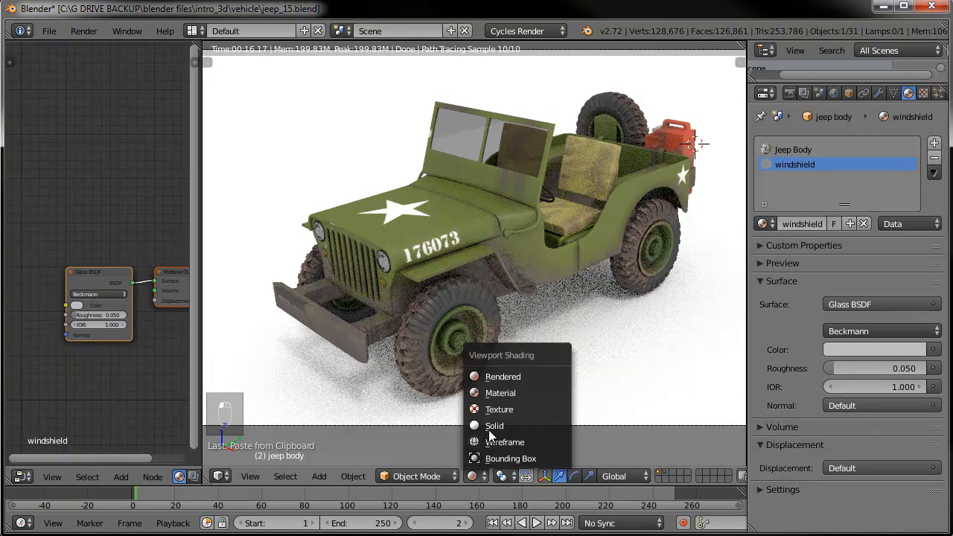
{"action": "left_click", "coordinate": [494, 426]}
{"action": "scroll", "coordinate": [494, 302], "scroll_direction": "down", "scroll_amount": 3}
{"action": "right_click", "coordinate": [580, 295]}
{"action": "middle_click_drag", "start_coordinate": [524, 341], "coordinate": [389, 346]}
{"action": "key", "text": "KP_7"}
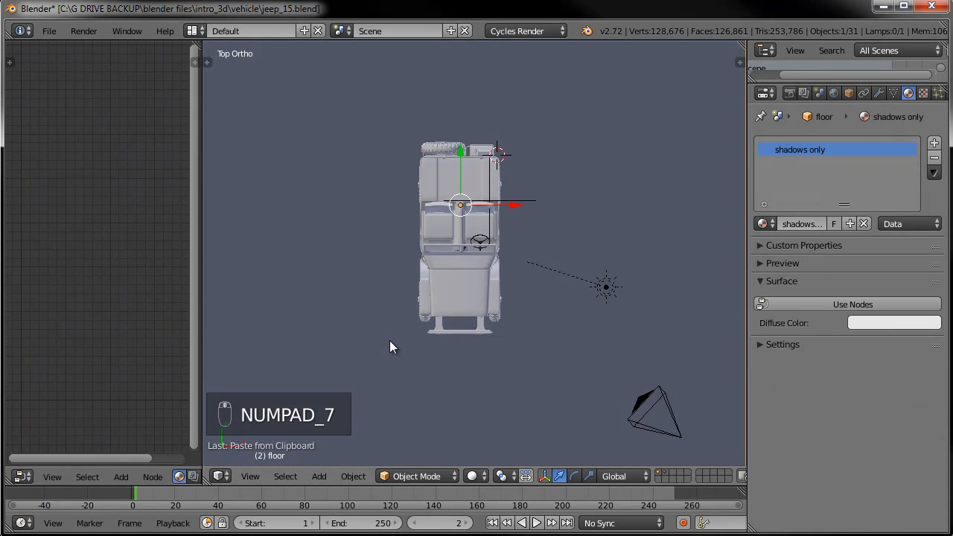
{"action": "key", "text": "KP_3"}
{"action": "key", "text": "KP_5"}
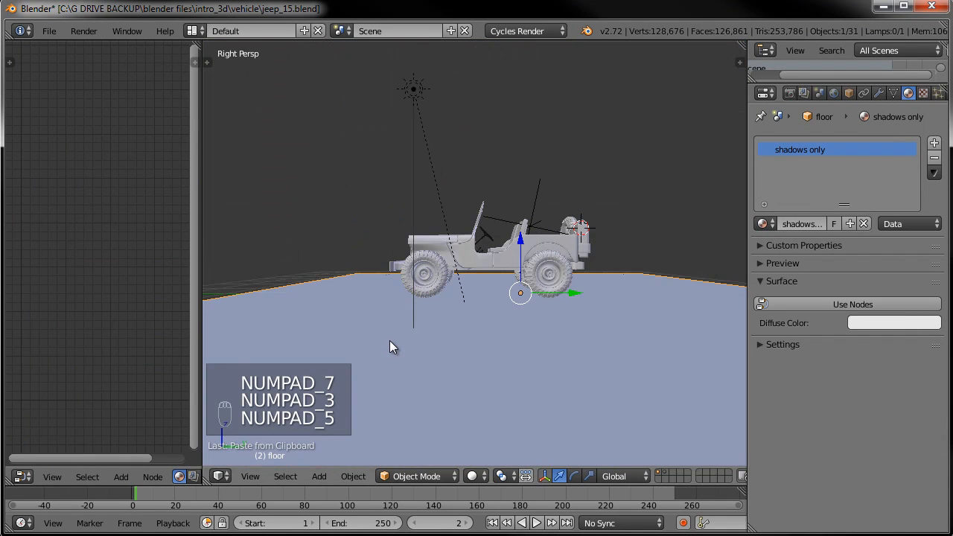
{"action": "key", "text": "KP_5"}
Enter Edit Mode on the floor plane beneath the jeep.
{"action": "key", "text": "Tab"}
{"action": "middle_click_drag", "start_coordinate": [584, 292], "coordinate": [541, 303], "text": "shift"}
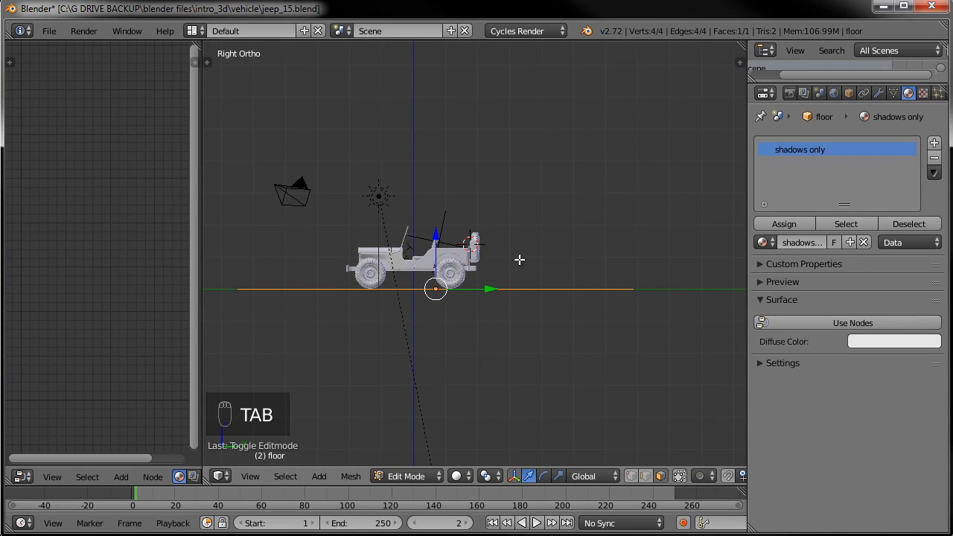
{"action": "scroll", "coordinate": [589, 224], "scroll_direction": "up", "scroll_amount": 1, "text": "shift"}
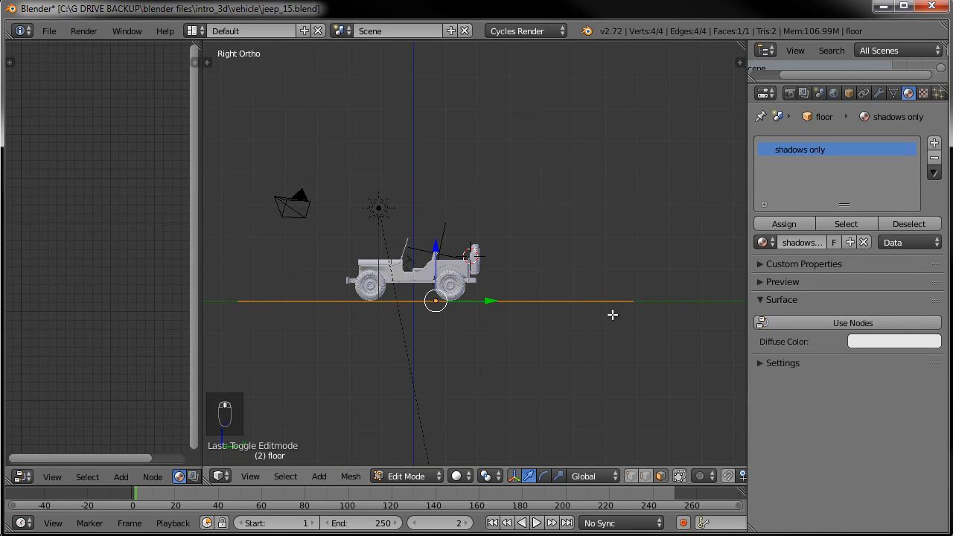
{"action": "key", "text": "Tab"}
{"action": "middle_click_drag", "start_coordinate": [569, 299], "coordinate": [540, 363]}
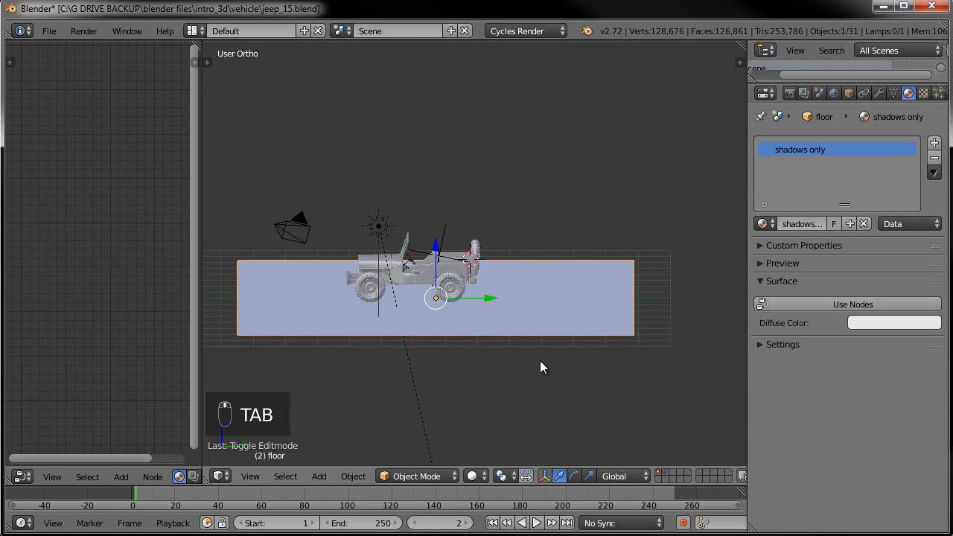
{"action": "key", "text": "Tab"}
{"action": "key", "text": "Tab"}
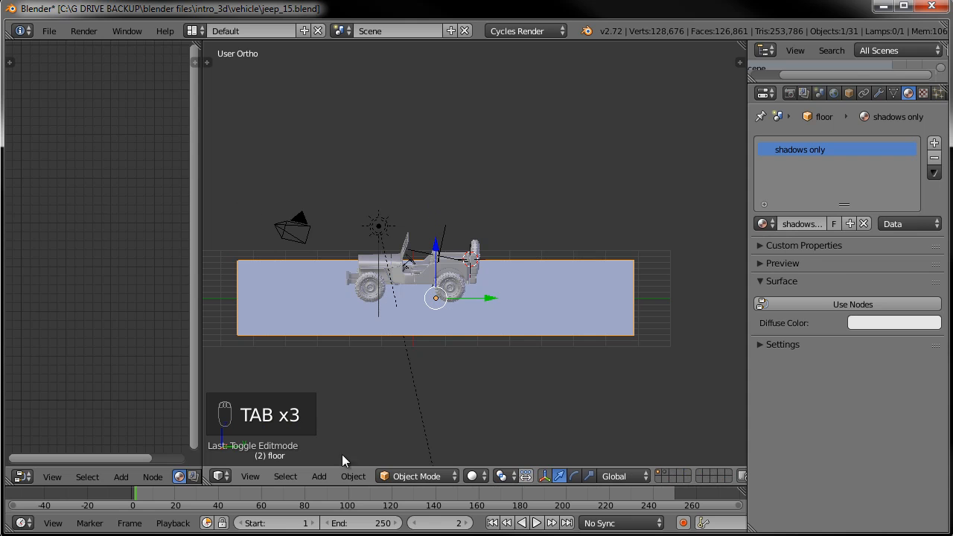
{"action": "left_click", "coordinate": [450, 478]}
{"action": "left_click", "coordinate": [406, 440]}
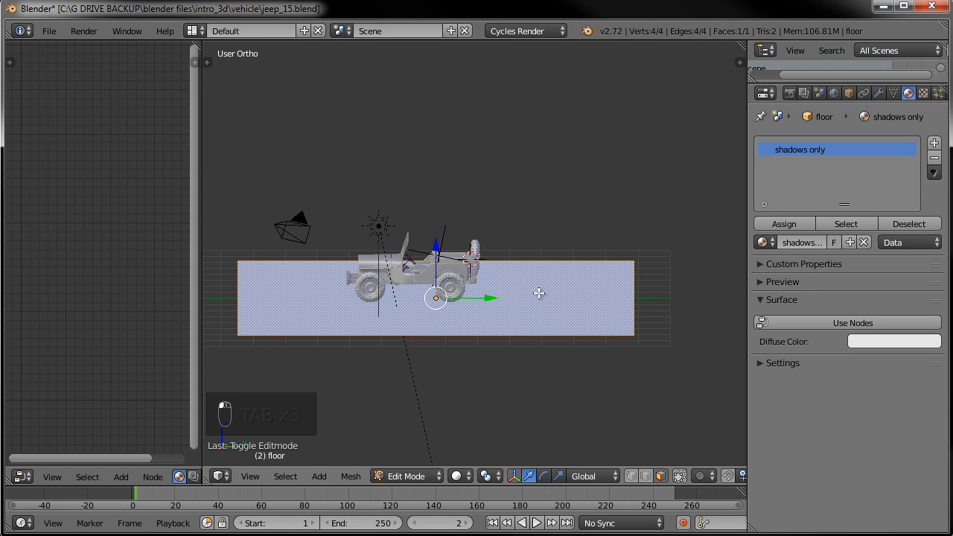
Subdivide the floor plane with the number of cuts set to 4.
{"action": "middle_click_drag", "start_coordinate": [485, 377], "coordinate": [570, 296]}
{"action": "key", "text": "w"}
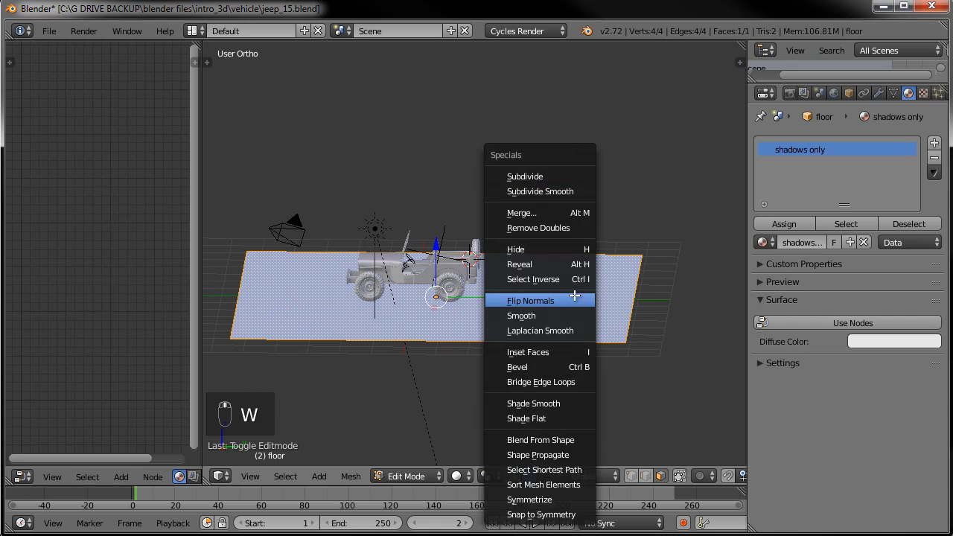
{"action": "left_click", "coordinate": [551, 176]}
{"action": "key", "text": "t"}
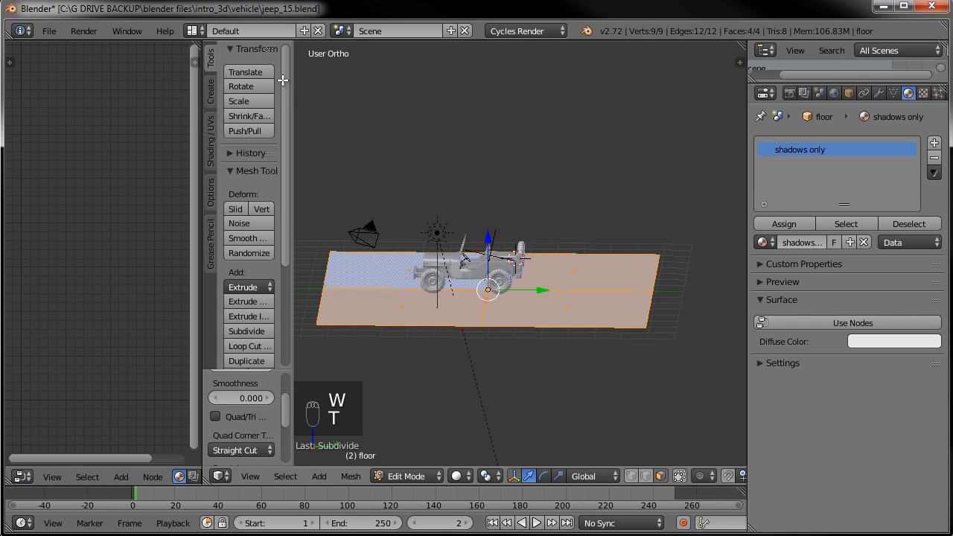
{"action": "left_click_drag", "start_coordinate": [291, 88], "coordinate": [330, 84]}
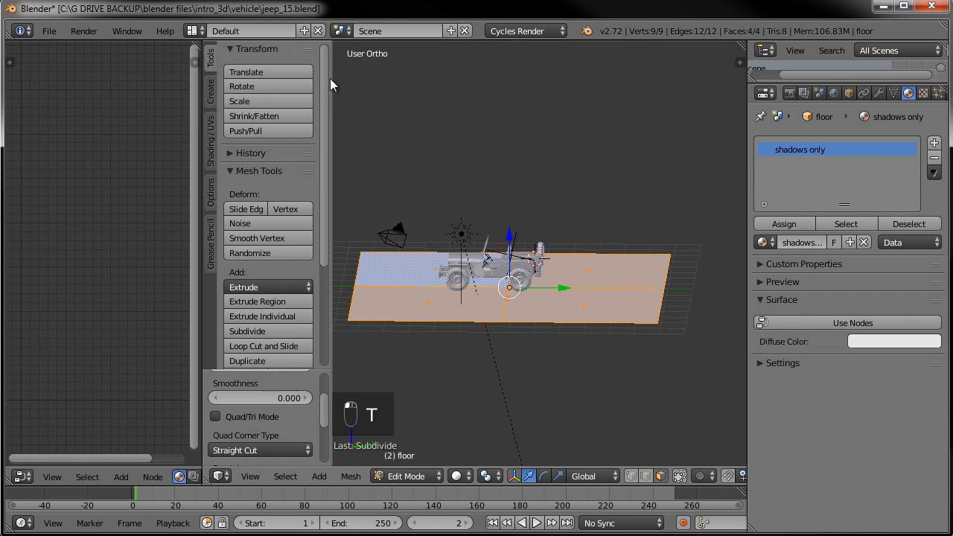
{"action": "left_click_drag", "start_coordinate": [285, 370], "coordinate": [281, 200]}
{"action": "left_click", "coordinate": [317, 244]}
{"action": "left_click", "coordinate": [317, 244]}
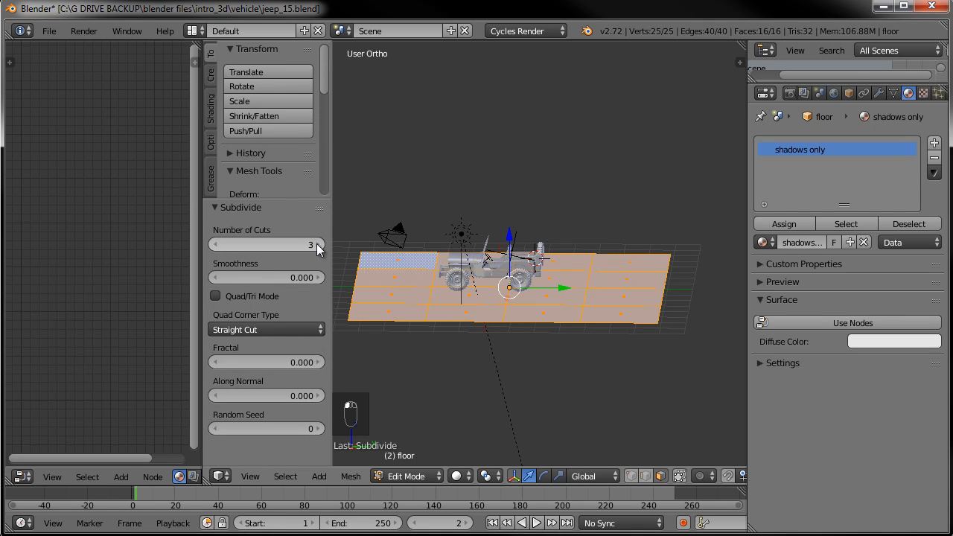
{"action": "left_click", "coordinate": [317, 244]}
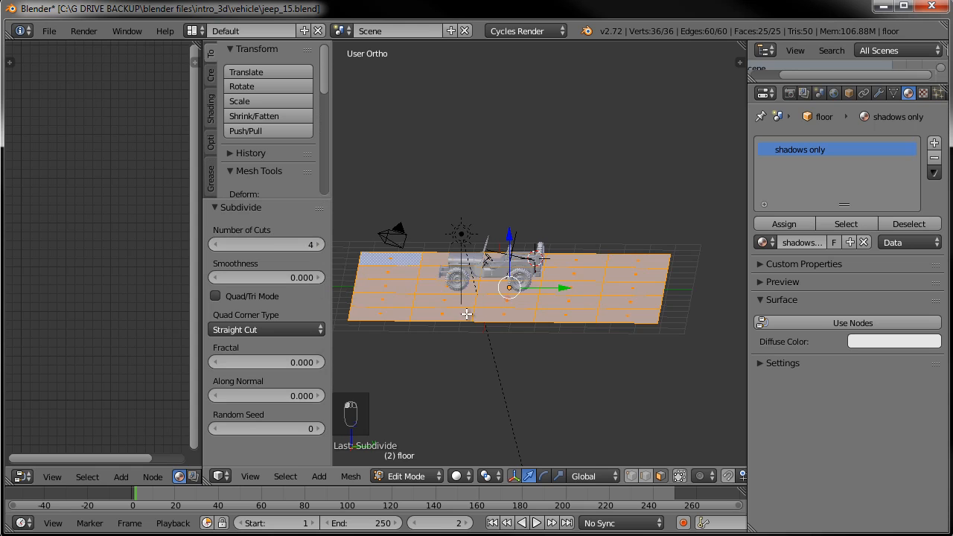
In right orthographic view, select the two vertex rows at the floor plane's end behind the jeep and raise them slightly.
{"action": "key", "text": "KP_3"}
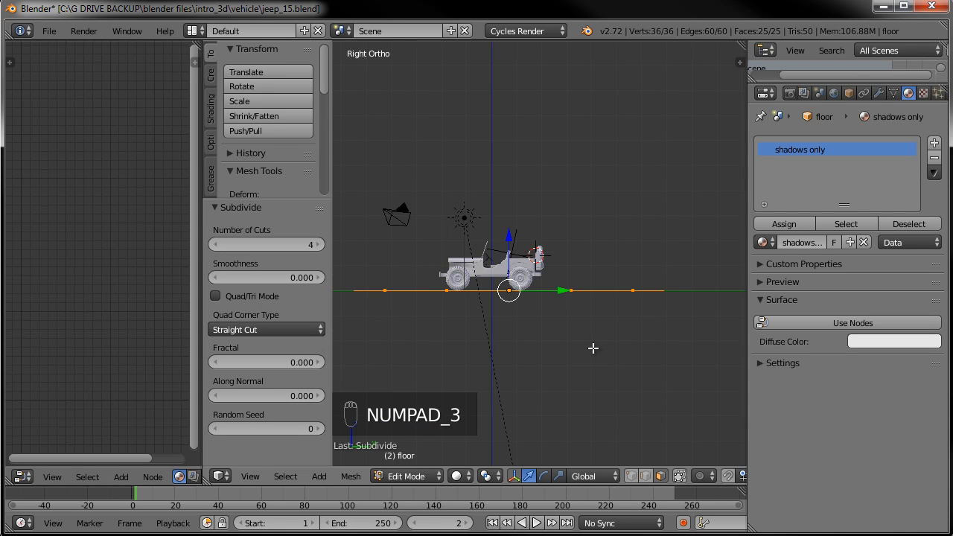
{"action": "scroll", "coordinate": [623, 341], "scroll_direction": "down", "scroll_amount": 3}
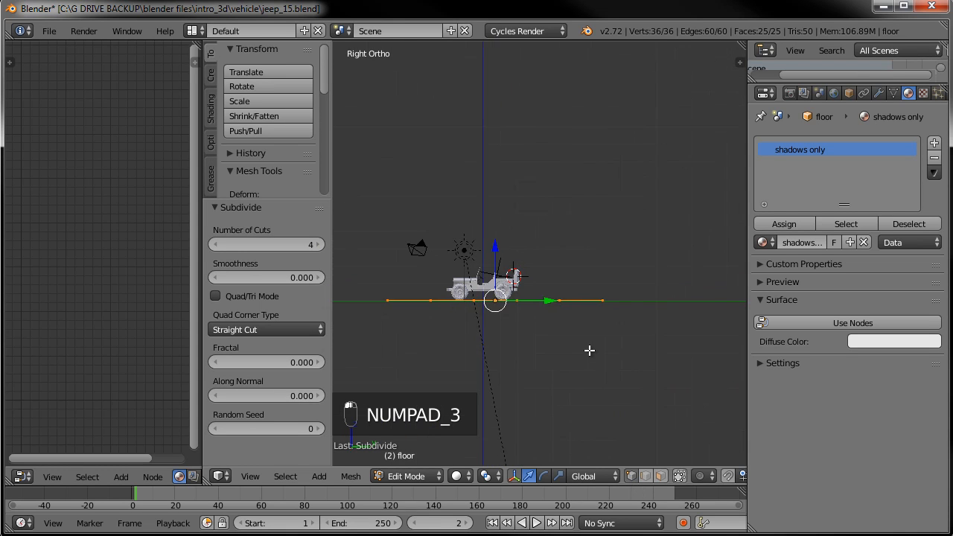
{"action": "key", "text": "a"}
{"action": "key", "text": "a"}
{"action": "key", "text": "b"}
{"action": "left_click_drag", "start_coordinate": [632, 279], "coordinate": [533, 323]}
{"action": "scroll", "coordinate": [580, 313], "scroll_direction": "up", "scroll_amount": 2}
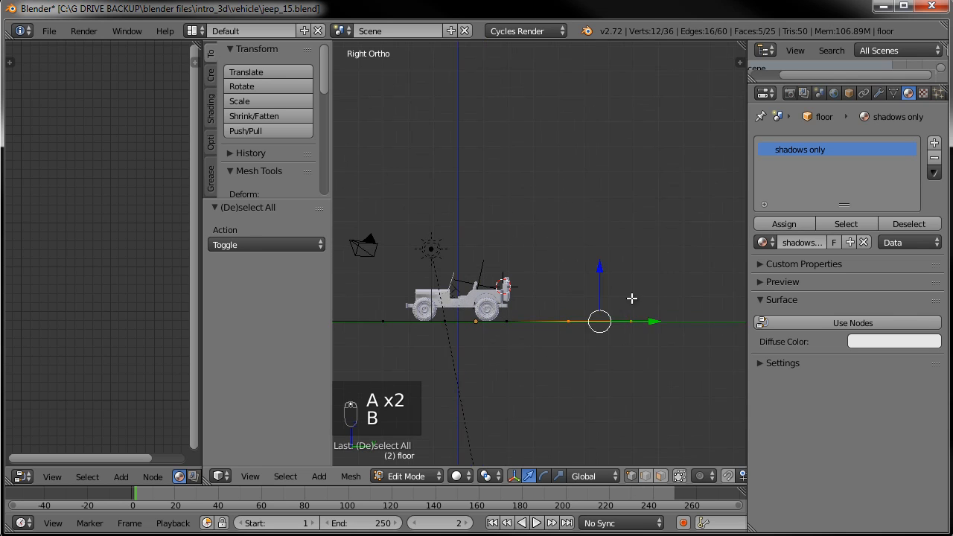
{"action": "key", "text": "g"}
{"action": "left_click", "coordinate": [624, 276]}
Move the floor's outermost vertex row behind the jeep by Y -1.127, Z 2.848, and extrude it upward by Z 2.017.
{"action": "key", "text": "a"}
{"action": "key", "text": "b"}
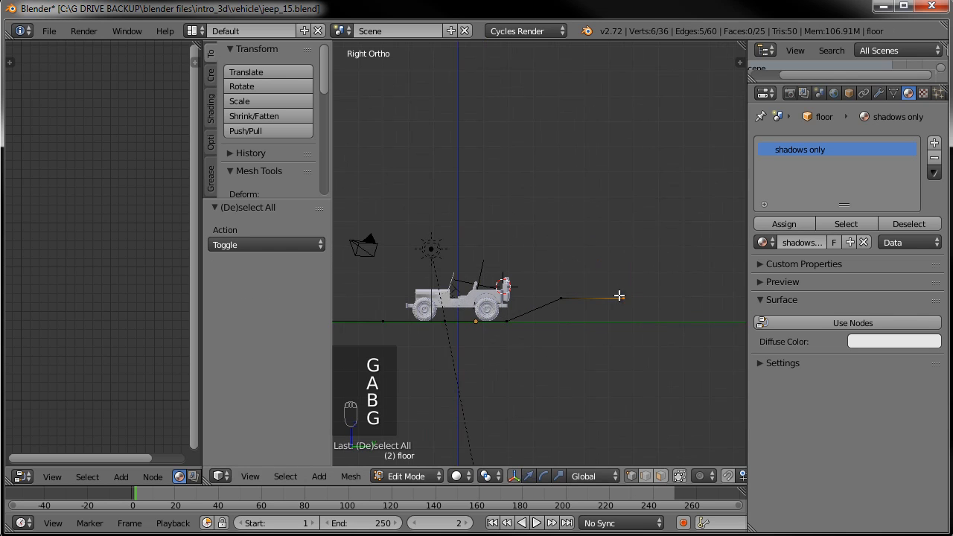
{"action": "left_click_drag", "start_coordinate": [615, 289], "coordinate": [632, 307]}
{"action": "key", "text": "g"}
{"action": "left_click", "coordinate": [598, 238]}
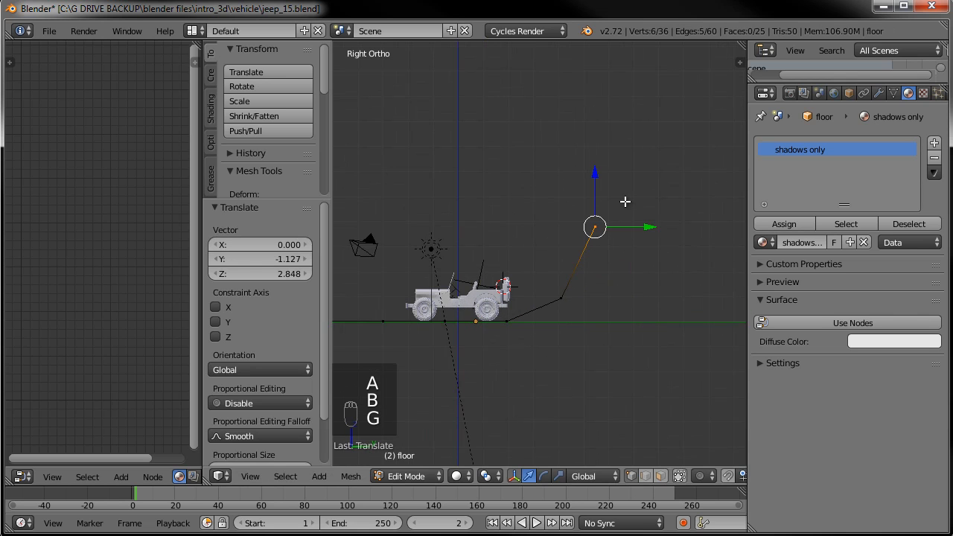
{"action": "key", "text": "e"}
{"action": "left_click", "coordinate": [608, 175]}
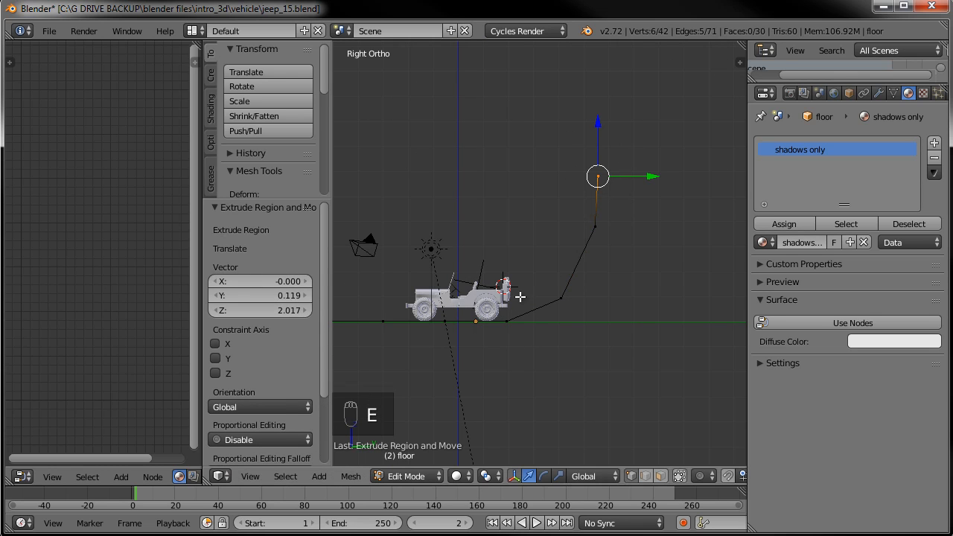
Select the whole floor mesh, shift it 1.958 along Y, scale it by about 1.35 and raise it 0.504 along Z.
{"action": "middle_click_drag", "start_coordinate": [539, 329], "coordinate": [585, 329], "text": "shift"}
{"action": "key", "text": "a"}
{"action": "key", "text": "a"}
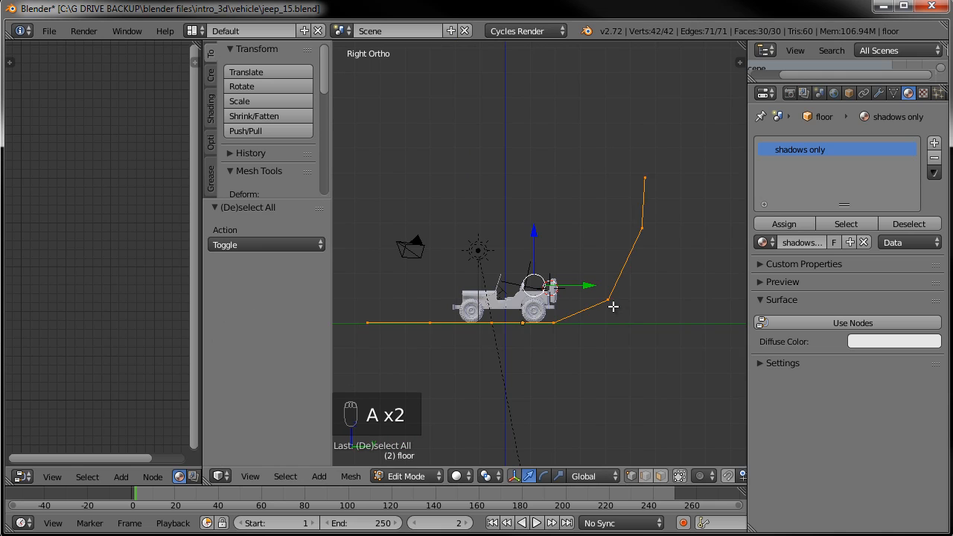
{"action": "left_click_drag", "start_coordinate": [587, 284], "coordinate": [638, 283]}
{"action": "key", "text": "s"}
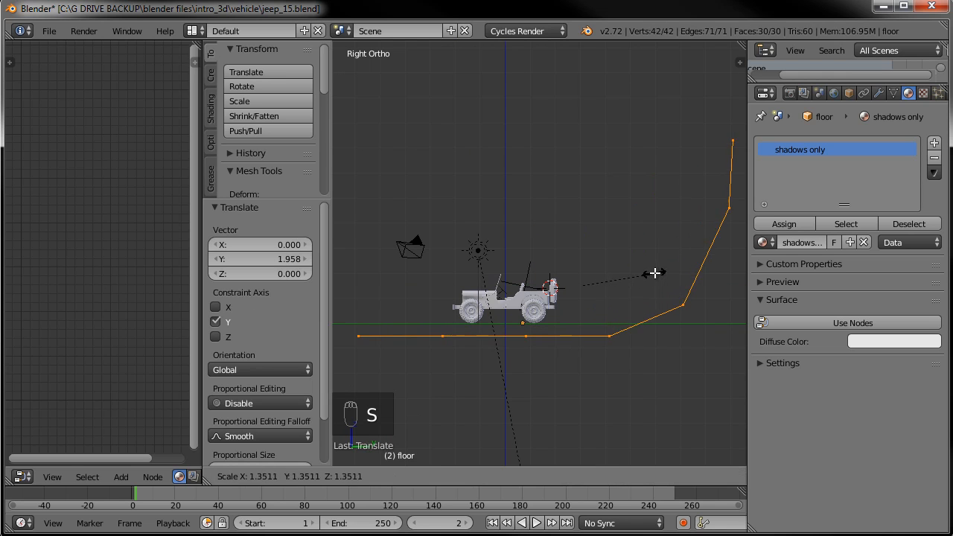
{"action": "left_click", "coordinate": [654, 273]}
{"action": "left_click_drag", "start_coordinate": [583, 236], "coordinate": [585, 222]}
{"action": "key", "text": "Tab"}
{"action": "key", "text": "Tab"}
Add a Subdivision Surface modifier to the floor and return to Object Mode.
{"action": "left_click", "coordinate": [878, 93]}
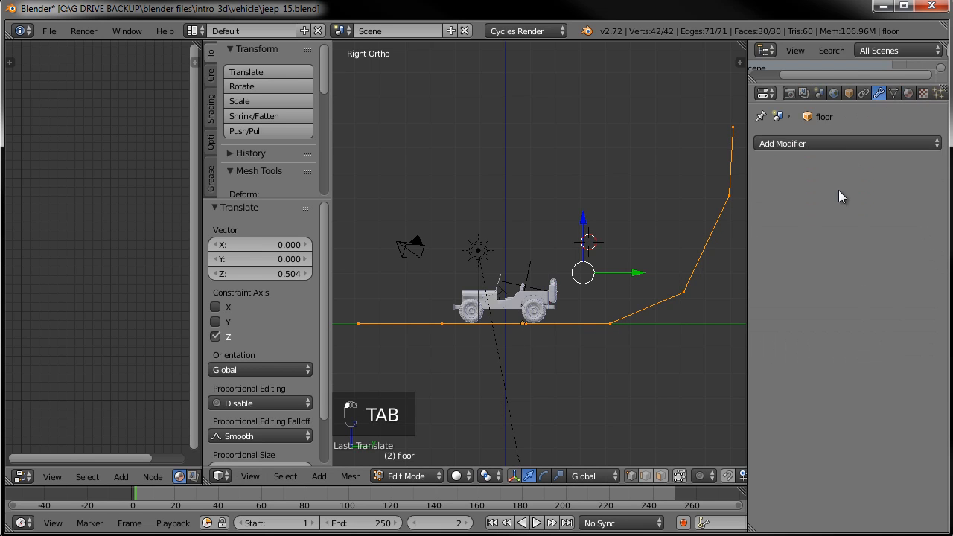
{"action": "left_click", "coordinate": [808, 143]}
{"action": "left_click", "coordinate": [681, 388]}
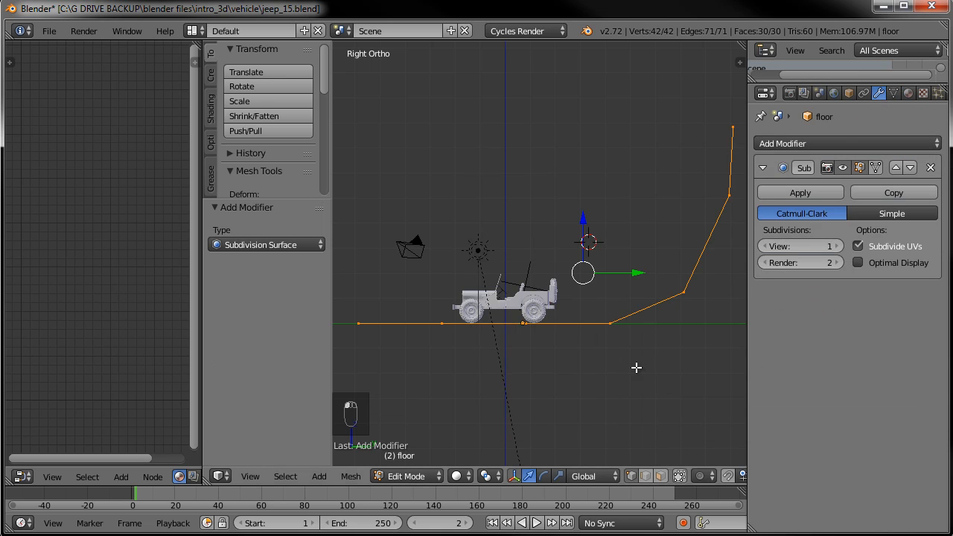
{"action": "key", "text": "Tab"}
{"action": "middle_click_drag", "start_coordinate": [486, 312], "coordinate": [462, 343]}
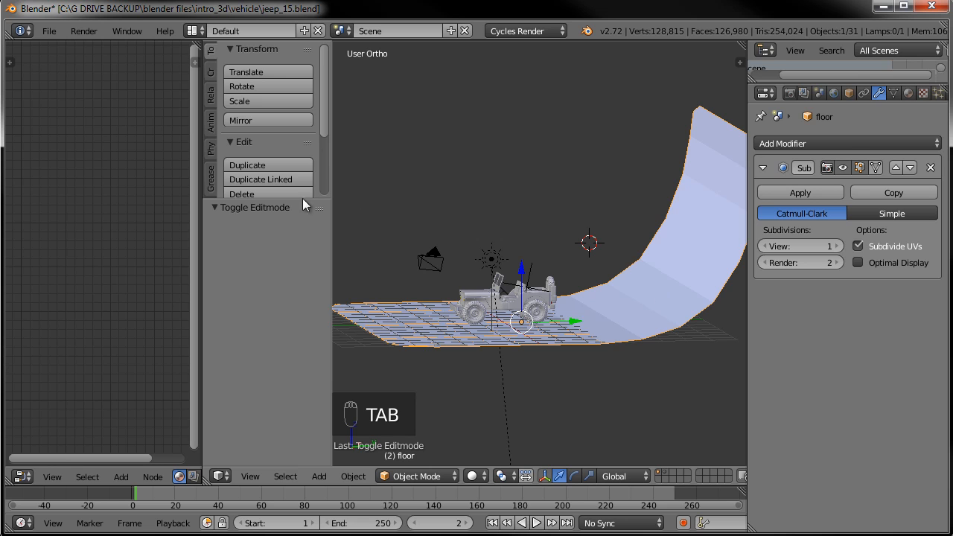
Apply smooth shading to the curved floor backdrop.
{"action": "left_click_drag", "start_coordinate": [298, 200], "coordinate": [279, 262]}
{"action": "scroll", "coordinate": [279, 237], "scroll_direction": "down", "scroll_amount": 1}
{"action": "left_click", "coordinate": [240, 236]}
{"action": "mouse_move", "coordinate": [532, 225]}
{"action": "middle_mouse_down"}
{"action": "mouse_move", "coordinate": [569, 250]}
{"action": "mouse_move", "coordinate": [670, 243]}
{"action": "mouse_move", "coordinate": [715, 224]}
{"action": "middle_mouse_up"}
Enable nodes for the floor's "shadows only" material and rename it "floor".
{"action": "left_click", "coordinate": [909, 93]}
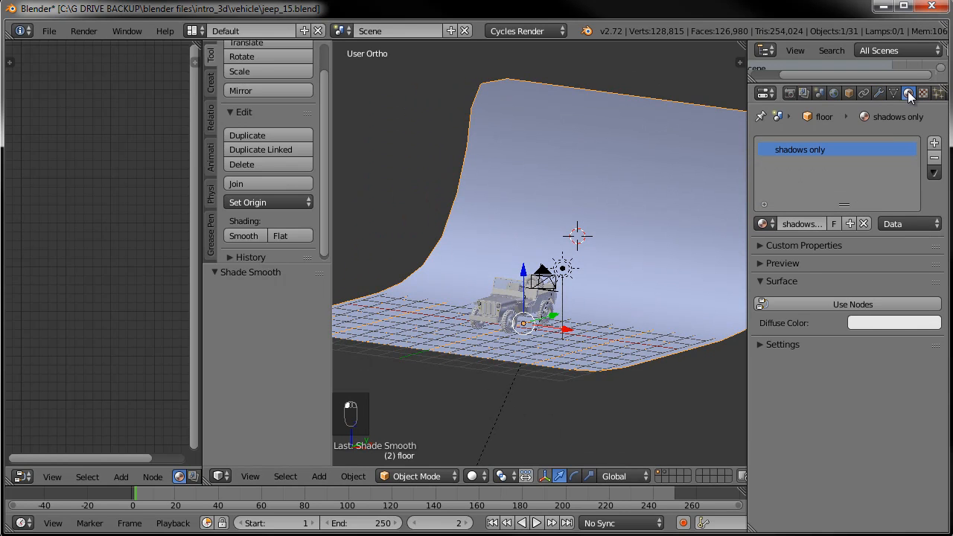
{"action": "left_click", "coordinate": [811, 302]}
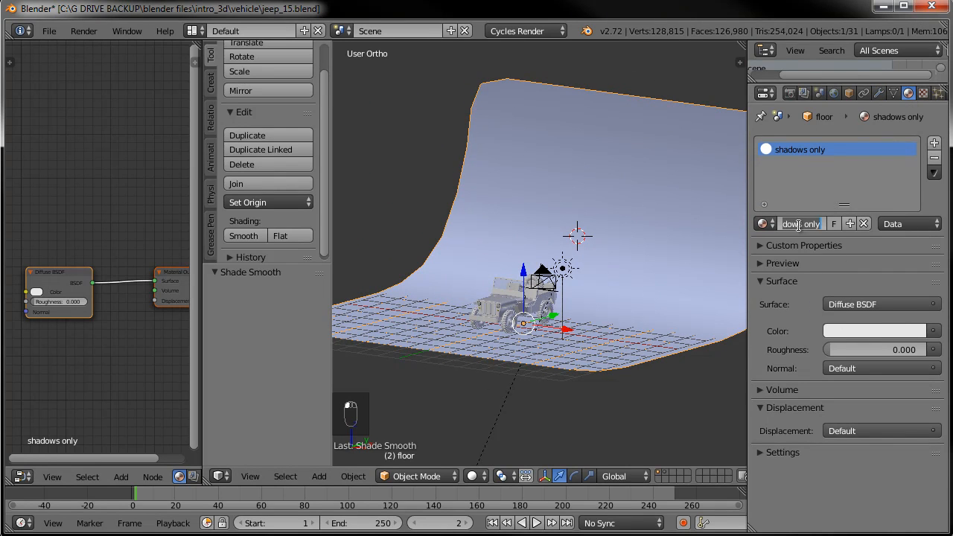
{"action": "type", "text": "floor"}
{"action": "key", "text": "Return"}
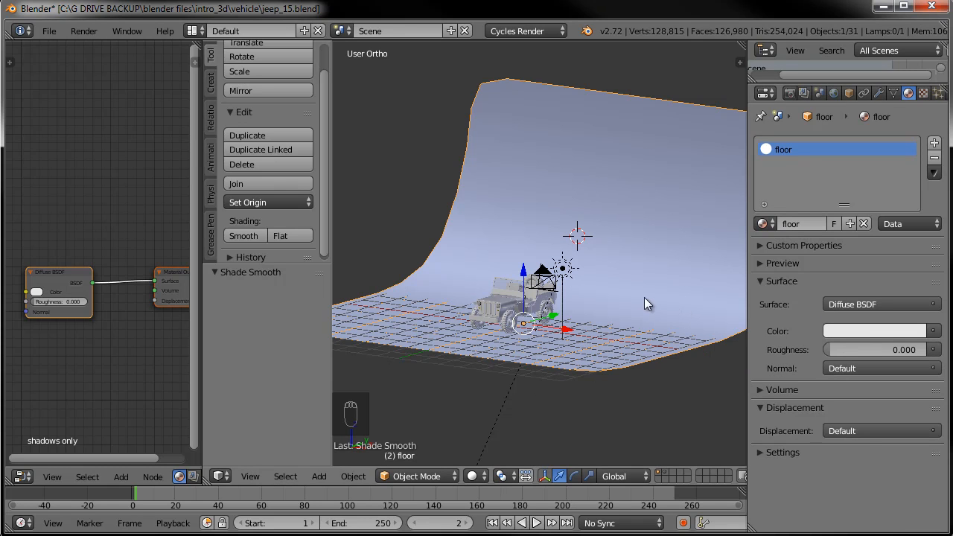
Darken the floor material's diffuse color to near black, RGB 0.008.
{"action": "left_click", "coordinate": [858, 331]}
{"action": "left_click_drag", "start_coordinate": [916, 194], "coordinate": [916, 219]}
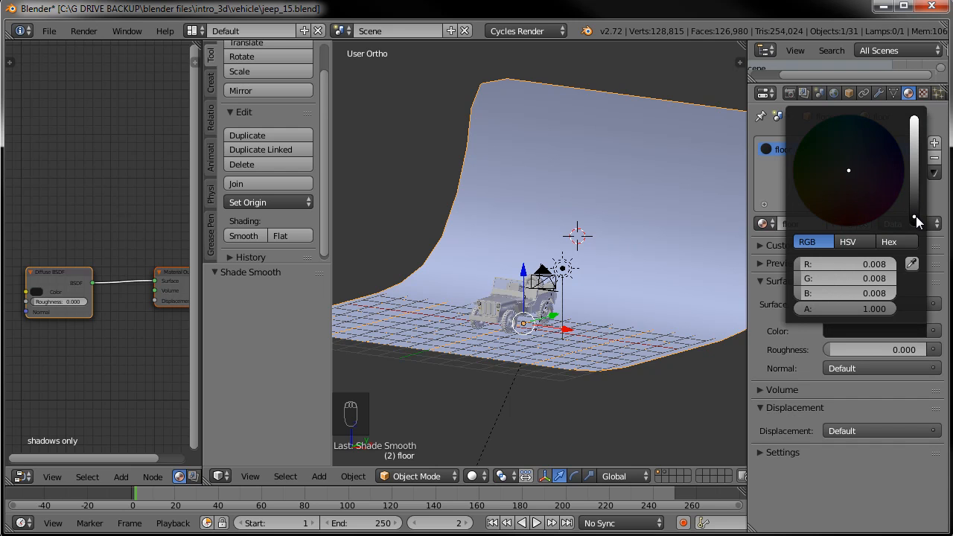
In camera view, rotate the floor 46.393° about the Z axis so its curved wall stands behind the jeep.
{"action": "key", "text": "KP_0"}
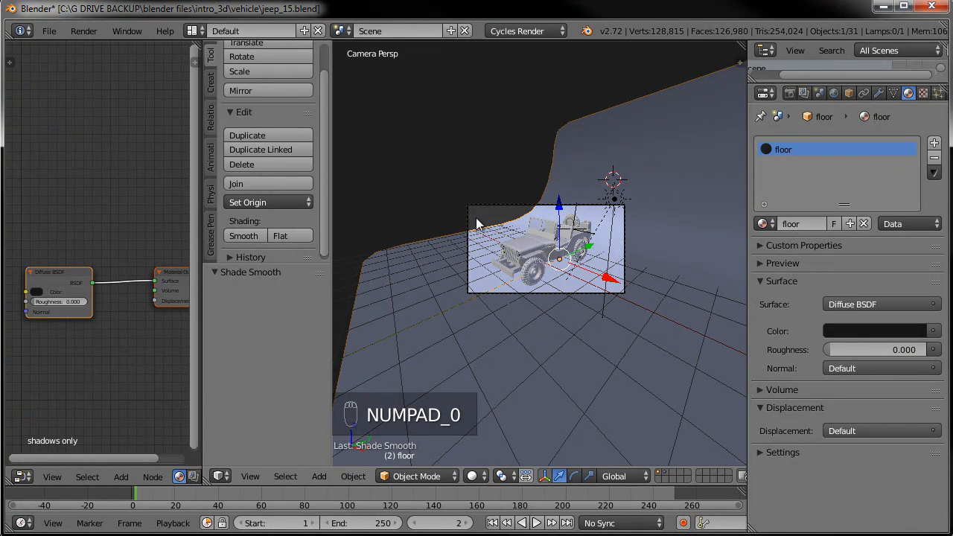
{"action": "key", "text": "r"}
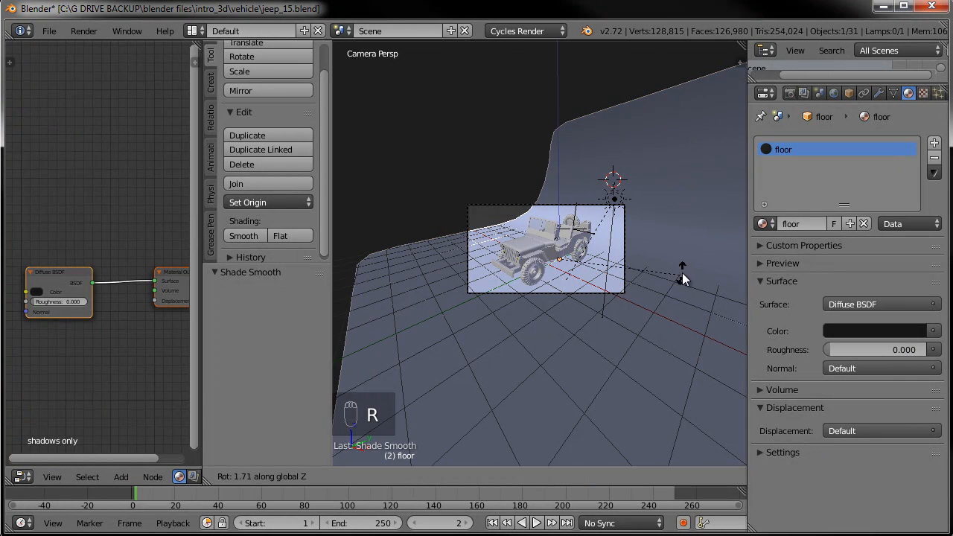
{"action": "right_click", "coordinate": [677, 218]}
{"action": "key", "text": "r"}
{"action": "key", "text": "z"}
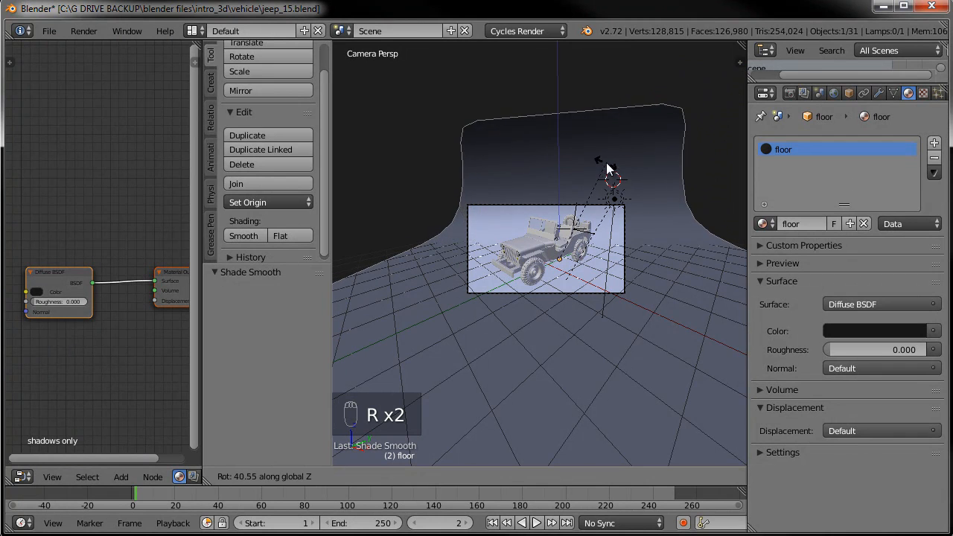
{"action": "left_click", "coordinate": [602, 165]}
Preview the jeep in the camera frame with Rendered viewport shading.
{"action": "scroll", "coordinate": [625, 255], "scroll_direction": "up", "scroll_amount": 4}
{"action": "scroll", "coordinate": [625, 254], "scroll_direction": "down", "scroll_amount": 1}
{"action": "left_click", "coordinate": [472, 476]}
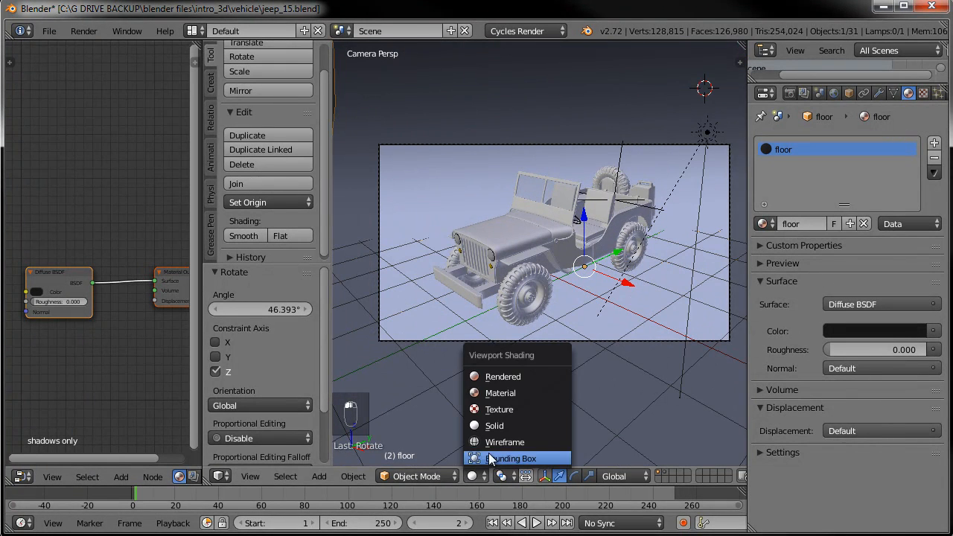
{"action": "left_click", "coordinate": [503, 374]}
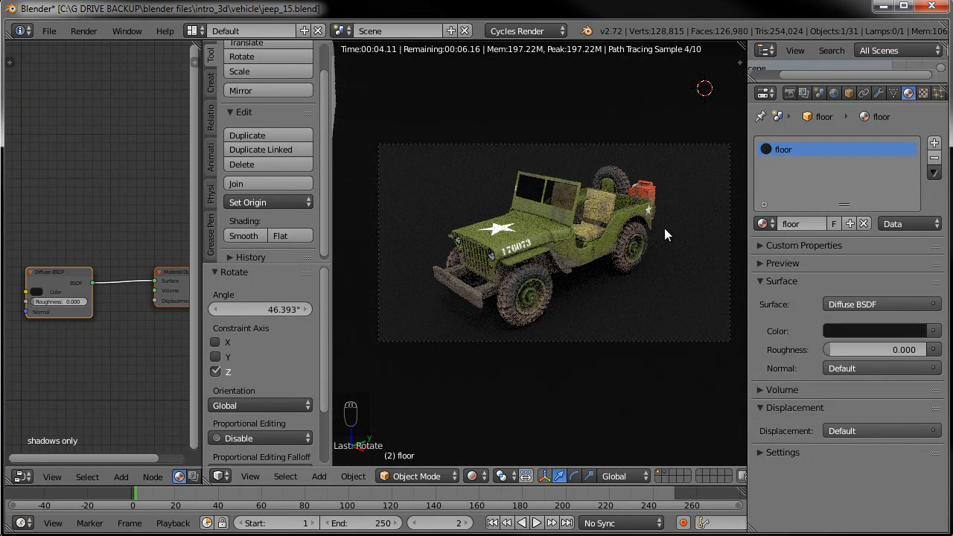
Try white for the floor material's diffuse color, then settle on a mid grey.
{"action": "left_click", "coordinate": [865, 332]}
{"action": "left_click_drag", "start_coordinate": [915, 143], "coordinate": [918, 119]}
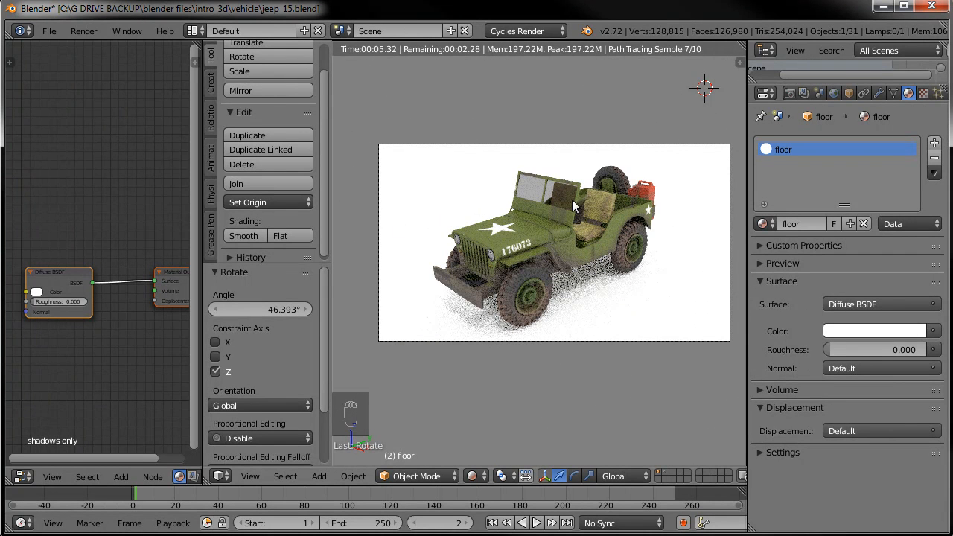
{"action": "left_click", "coordinate": [875, 331]}
{"action": "mouse_move", "coordinate": [915, 175]}
{"action": "left_mouse_down"}
{"action": "mouse_move", "coordinate": [918, 158]}
{"action": "mouse_move", "coordinate": [920, 176]}
{"action": "left_mouse_up"}
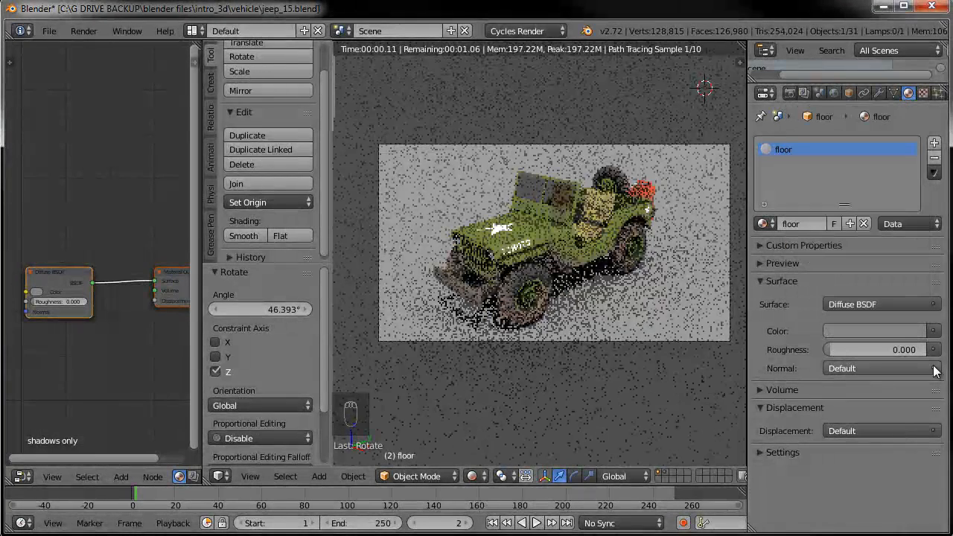
Set the World surface color to black.
{"action": "left_click", "coordinate": [834, 92]}
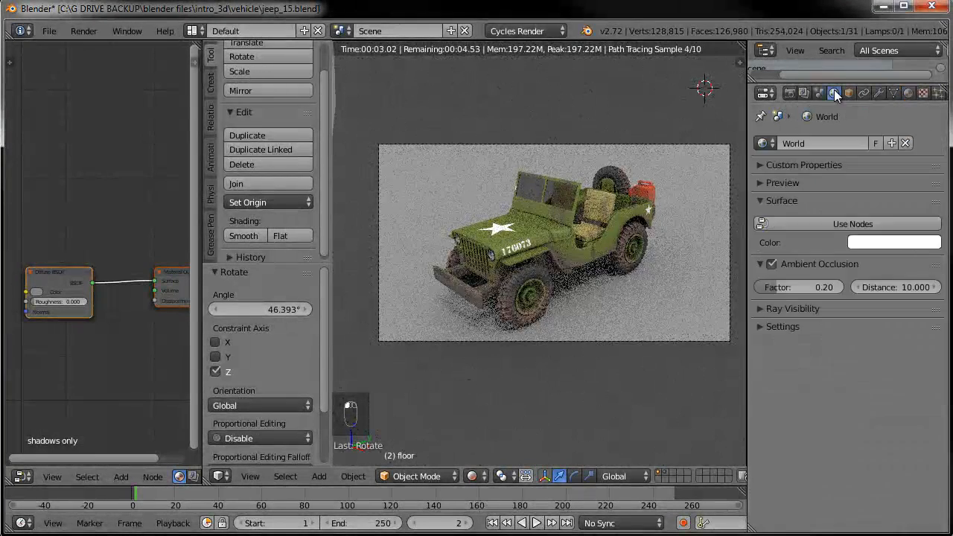
{"action": "left_click", "coordinate": [882, 240]}
{"action": "left_click_drag", "start_coordinate": [931, 123], "coordinate": [932, 158]}
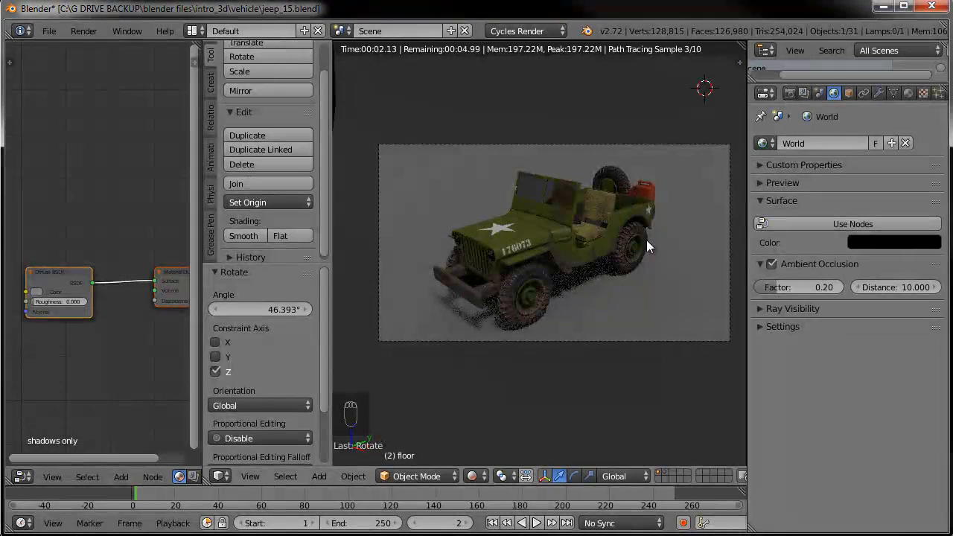
Enlarge the Outliner, select the Point lamp in it and show the lamp's settings.
{"action": "middle_click_drag", "start_coordinate": [470, 347], "coordinate": [527, 317]}
{"action": "scroll", "coordinate": [527, 313], "scroll_direction": "down", "scroll_amount": 3}
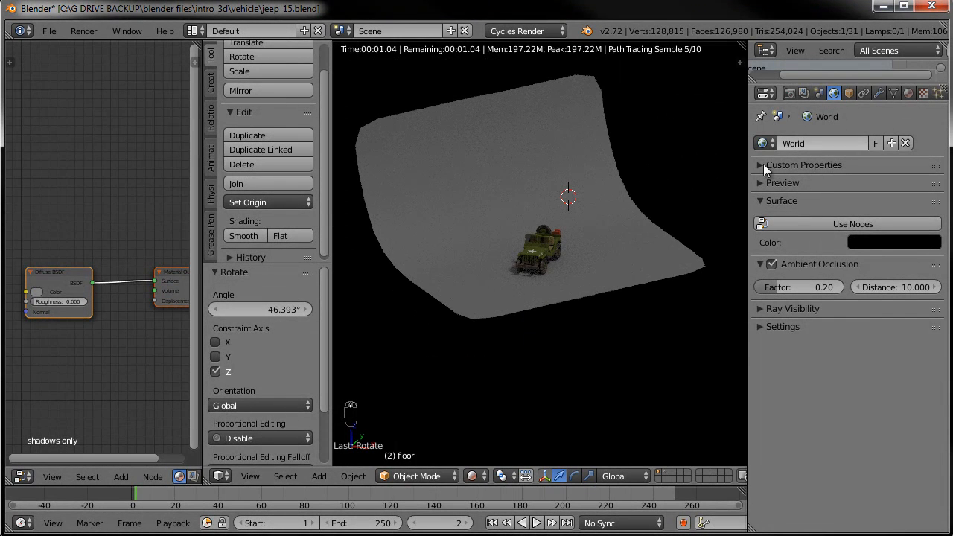
{"action": "left_click_drag", "start_coordinate": [794, 81], "coordinate": [799, 223]}
{"action": "scroll", "coordinate": [820, 143], "scroll_direction": "down", "scroll_amount": 5}
{"action": "scroll", "coordinate": [820, 143], "scroll_direction": "down", "scroll_amount": 2}
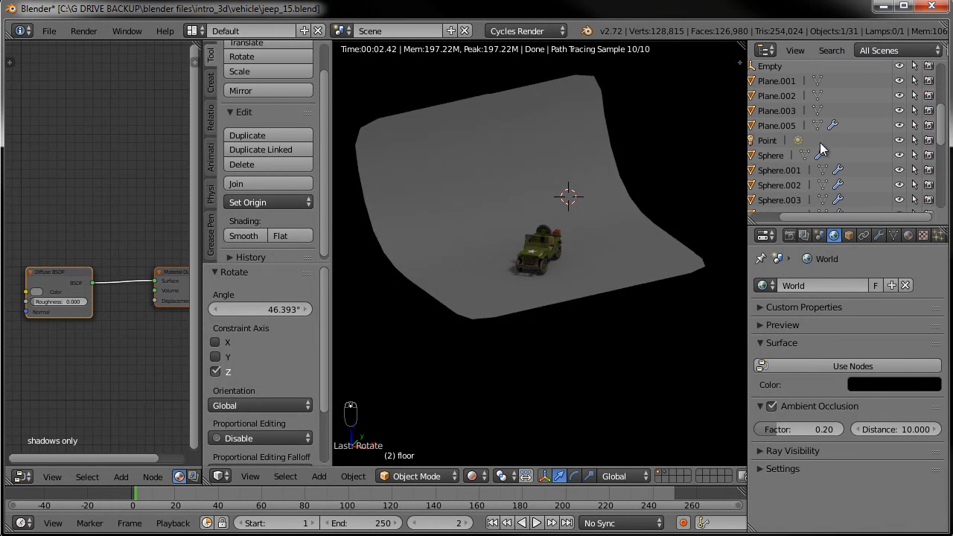
{"action": "left_click", "coordinate": [762, 140]}
{"action": "left_click_drag", "start_coordinate": [820, 217], "coordinate": [755, 214]}
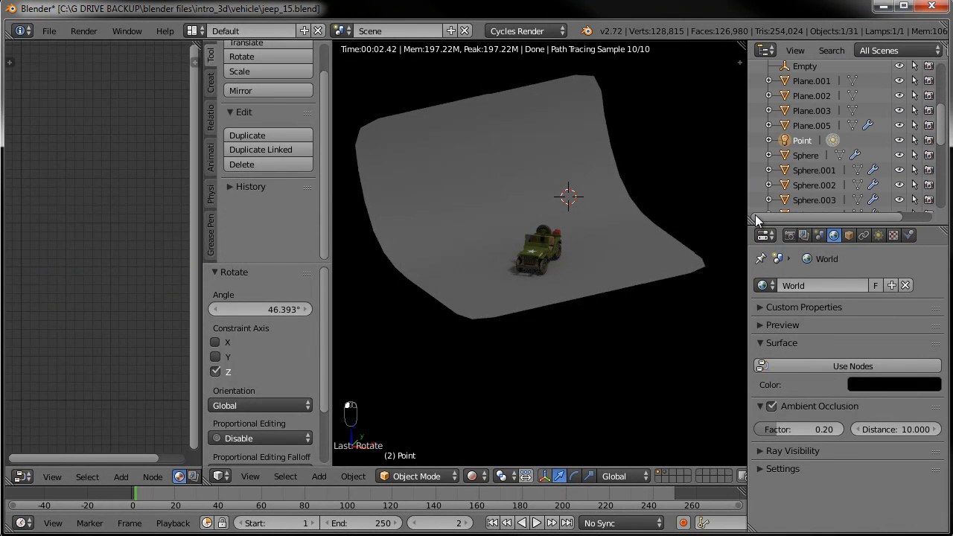
{"action": "left_click", "coordinate": [879, 236]}
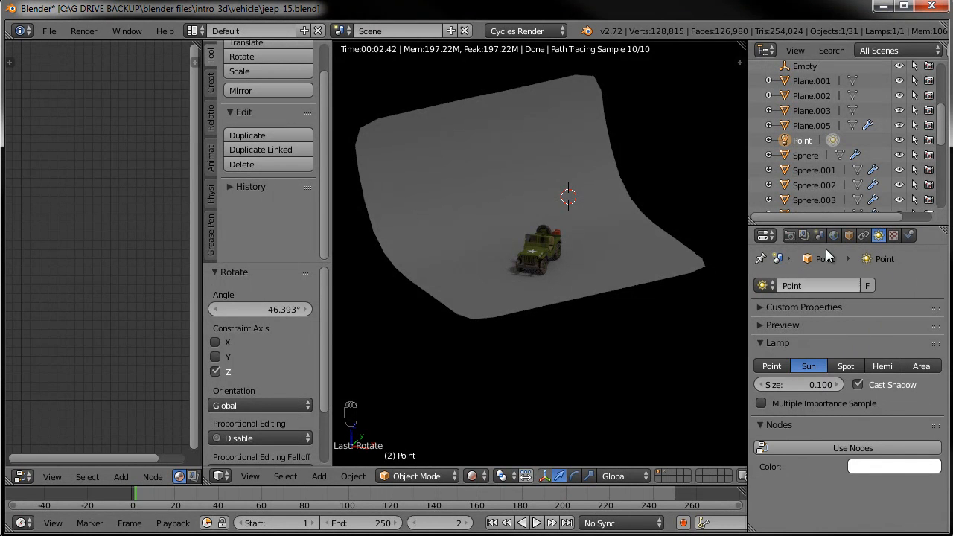
Rename the Point lamp object as "sun\" and locate it in the object list.
{"action": "double_click", "coordinate": [804, 141]}
{"action": "type", "text": "sun\\"}
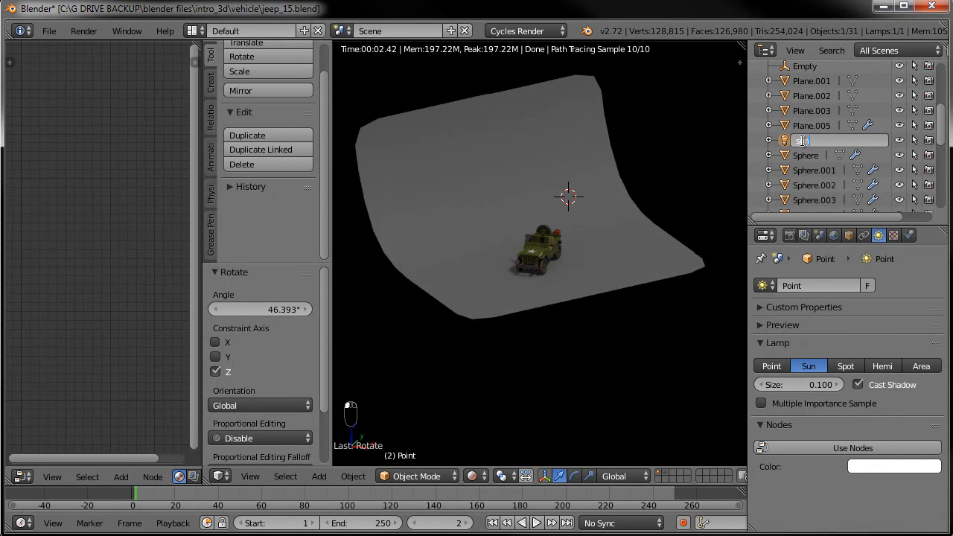
{"action": "key", "text": "Return"}
{"action": "scroll", "coordinate": [858, 151], "scroll_direction": "down", "scroll_amount": 5}
{"action": "scroll", "coordinate": [858, 151], "scroll_direction": "down", "scroll_amount": 4}
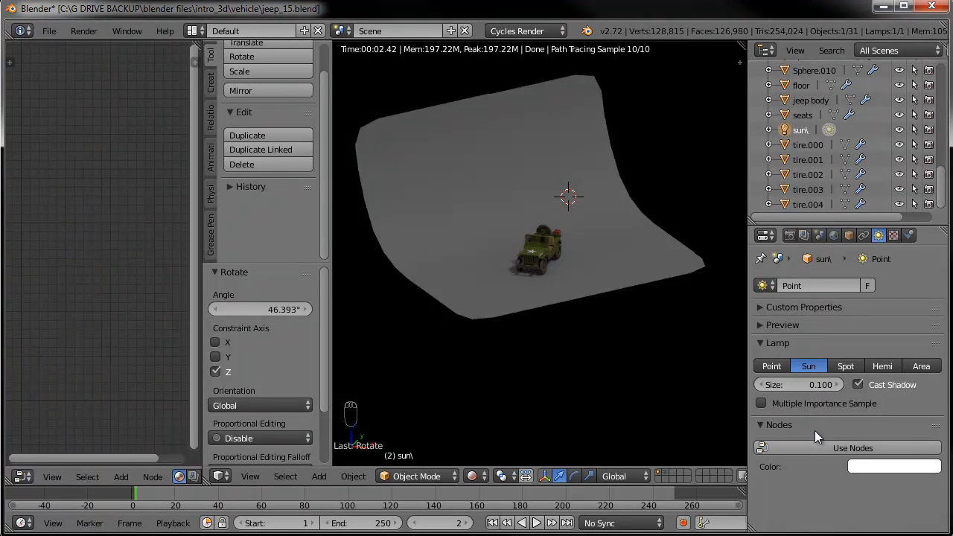
Enable nodes for the sun lamp and set its emission strength to 2.
{"action": "left_click", "coordinate": [858, 448]}
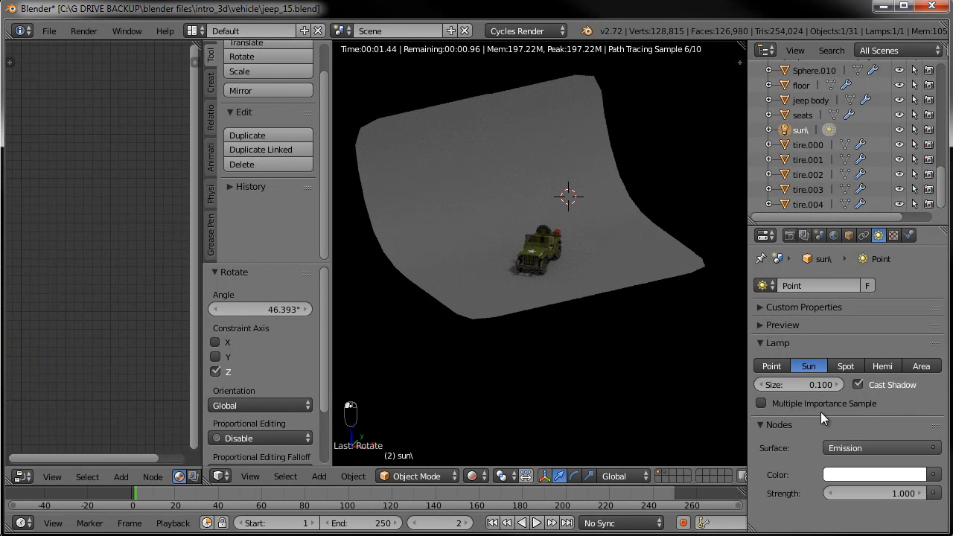
{"action": "left_click", "coordinate": [881, 491]}
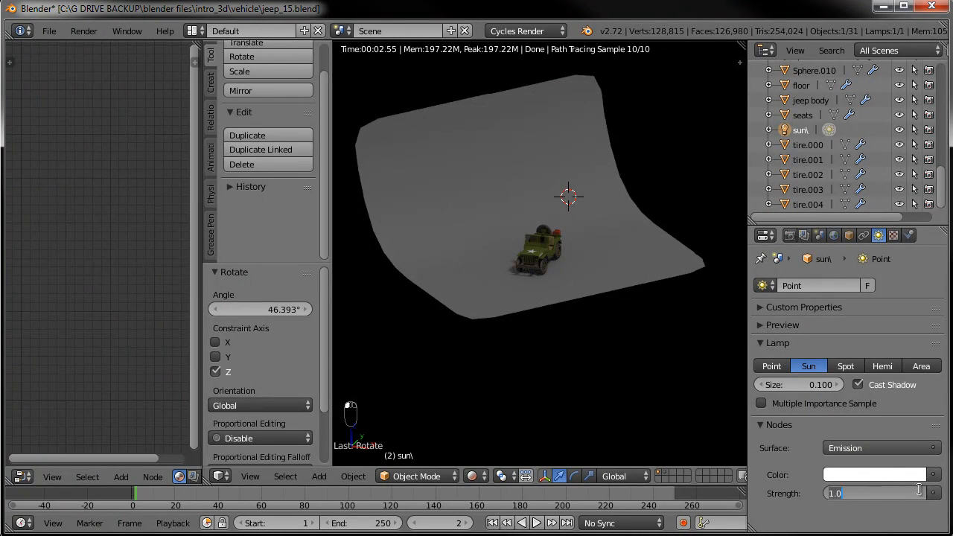
{"action": "type", "text": "2"}
{"action": "key", "text": "Return"}
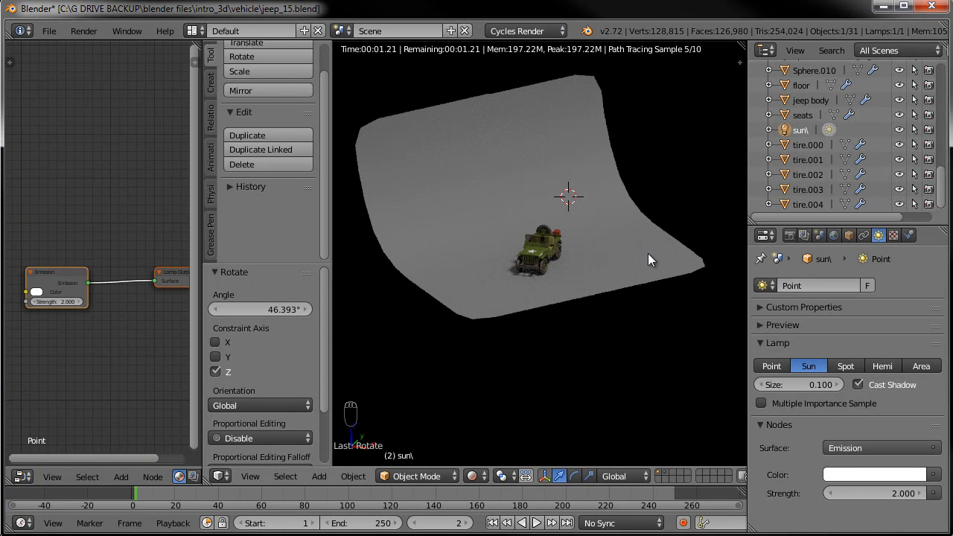
Switch the viewport shading back to Solid.
{"action": "left_click", "coordinate": [475, 476]}
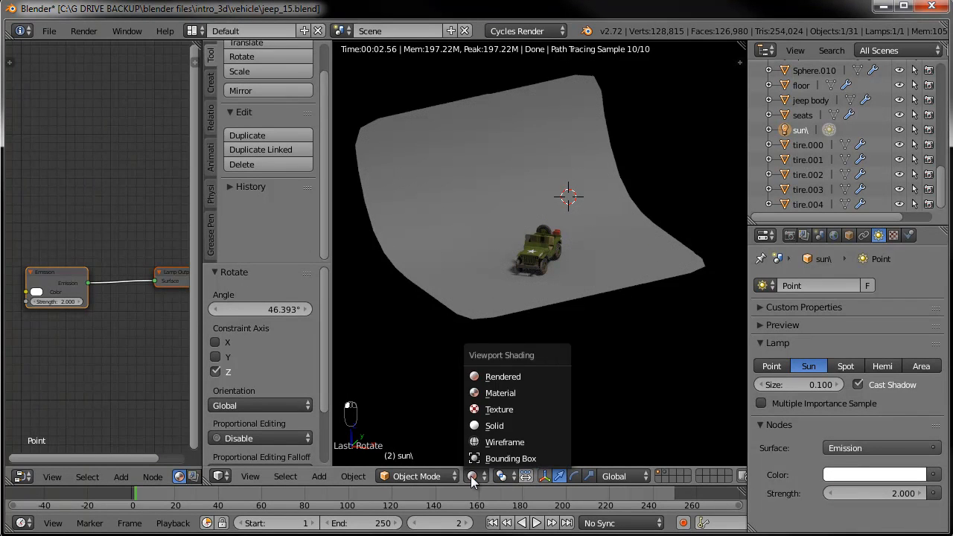
{"action": "left_click", "coordinate": [504, 422]}
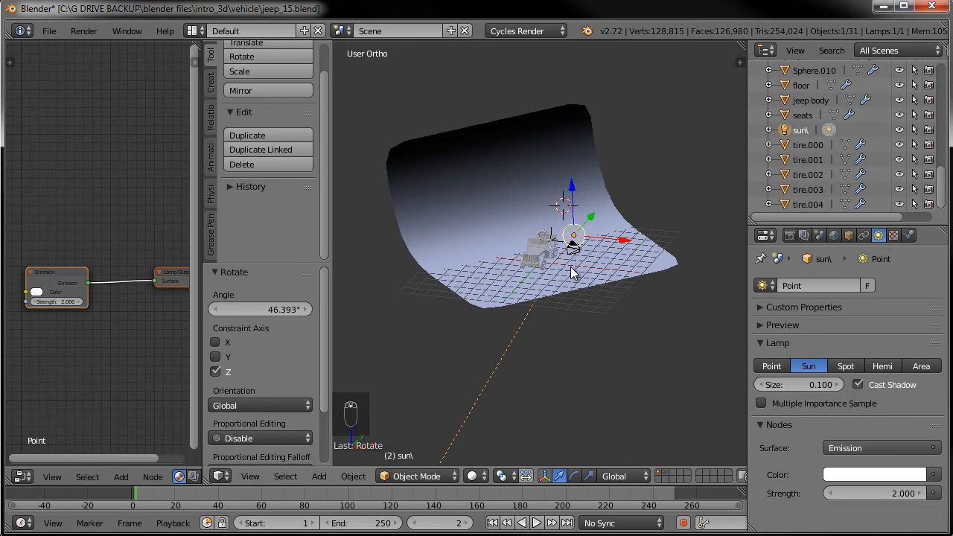
Raise the sun lamp about 7 units in front view and shift it about 3.7 in X and -1.4 in Y in top view.
{"action": "key", "text": "KP_1"}
{"action": "key", "text": "g"}
{"action": "left_click", "coordinate": [573, 171]}
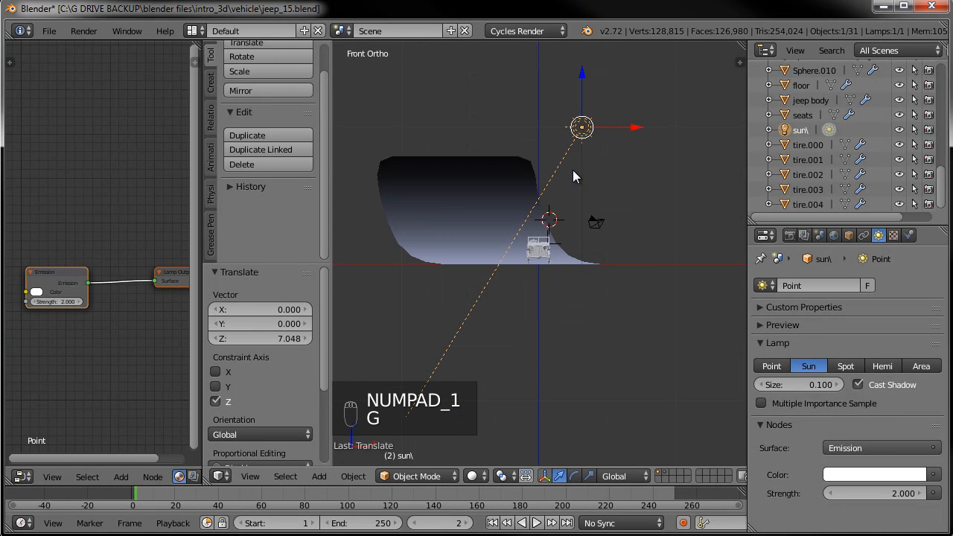
{"action": "key", "text": "KP_7"}
{"action": "key", "text": "g"}
{"action": "left_click", "coordinate": [626, 191]}
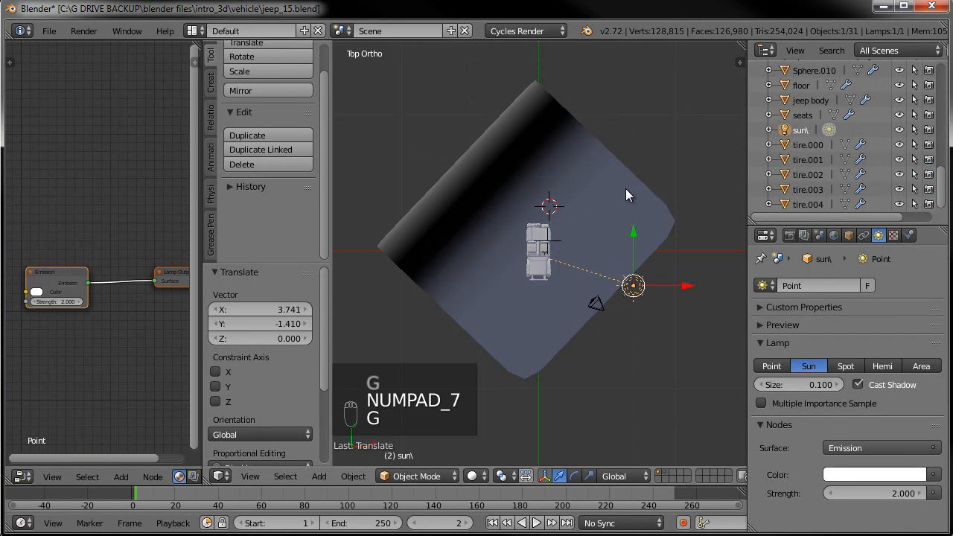
In top view, rotate the sun lamp about -31.6° and move it about -0.2 in X and 4.2 in Y.
{"action": "key", "text": "r"}
{"action": "left_click", "coordinate": [534, 151]}
{"action": "key", "text": "g"}
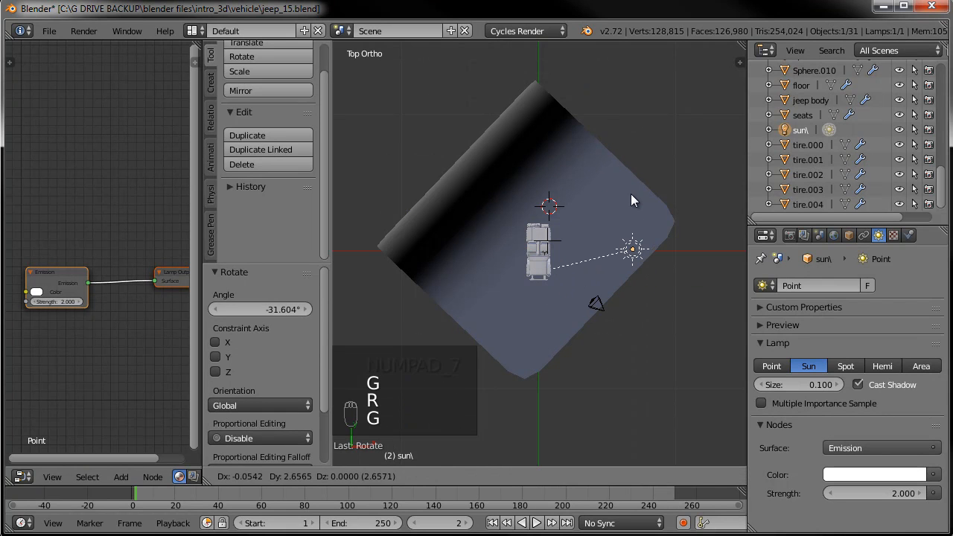
{"action": "left_click", "coordinate": [629, 180]}
Look through the camera and preview the jeep with Rendered viewport shading.
{"action": "key", "text": "KP_0"}
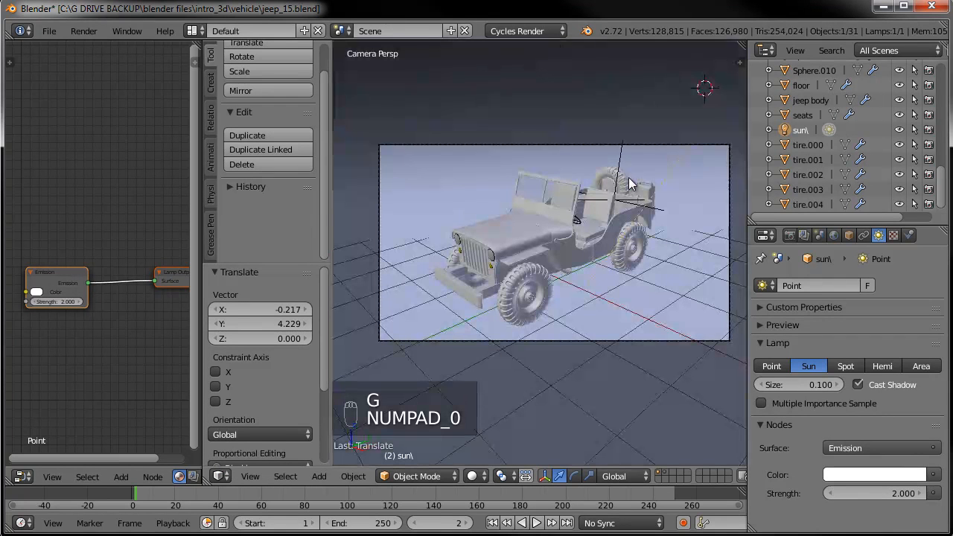
{"action": "left_click", "coordinate": [474, 476]}
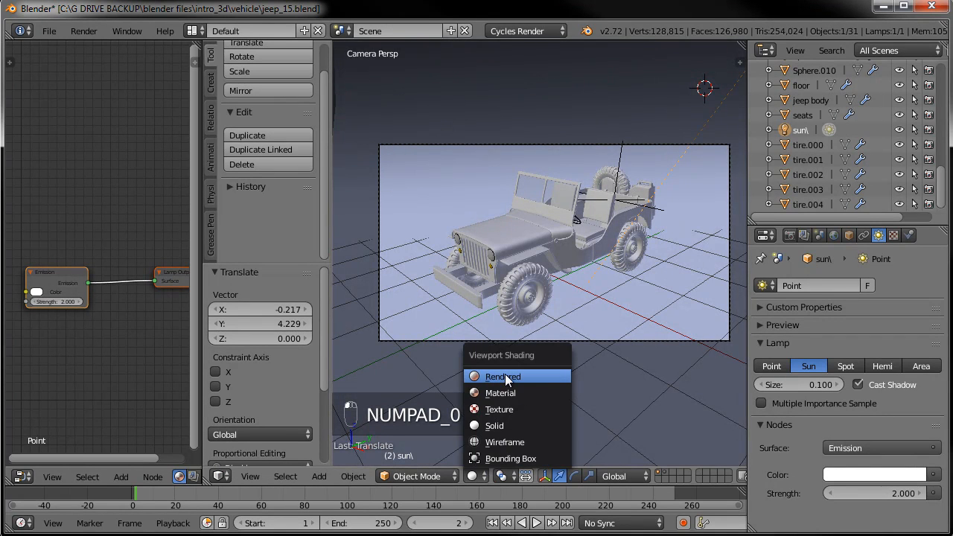
{"action": "left_click", "coordinate": [505, 376]}
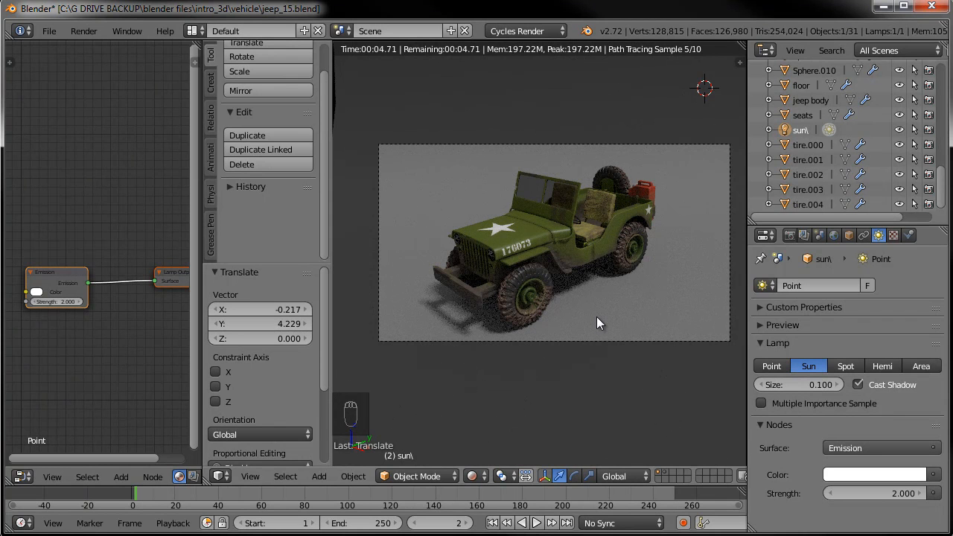
{"action": "scroll", "coordinate": [624, 278], "scroll_direction": "up", "scroll_amount": 1}
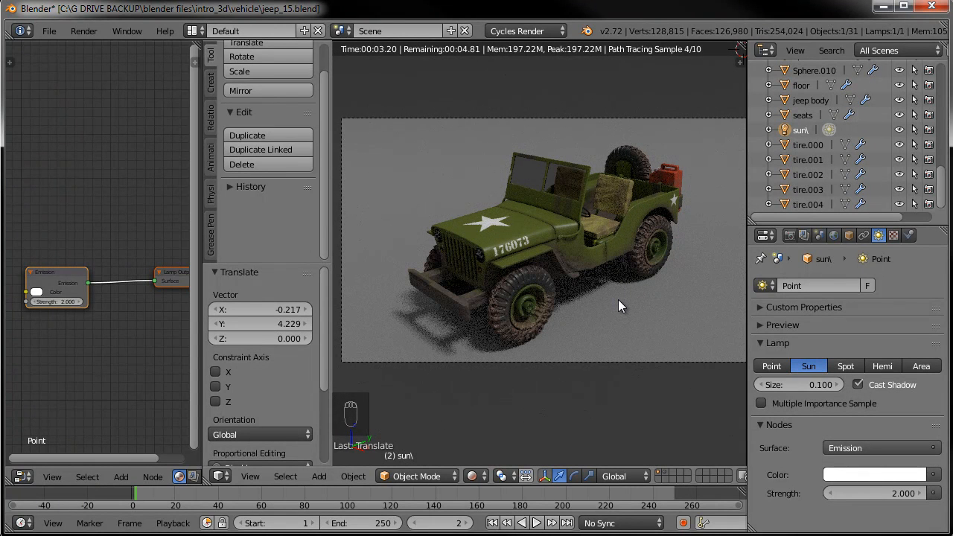
Select the floor and set its material's Diffuse BSDF color to white, after trying a near-black value of 0.008.
{"action": "right_click", "coordinate": [658, 301]}
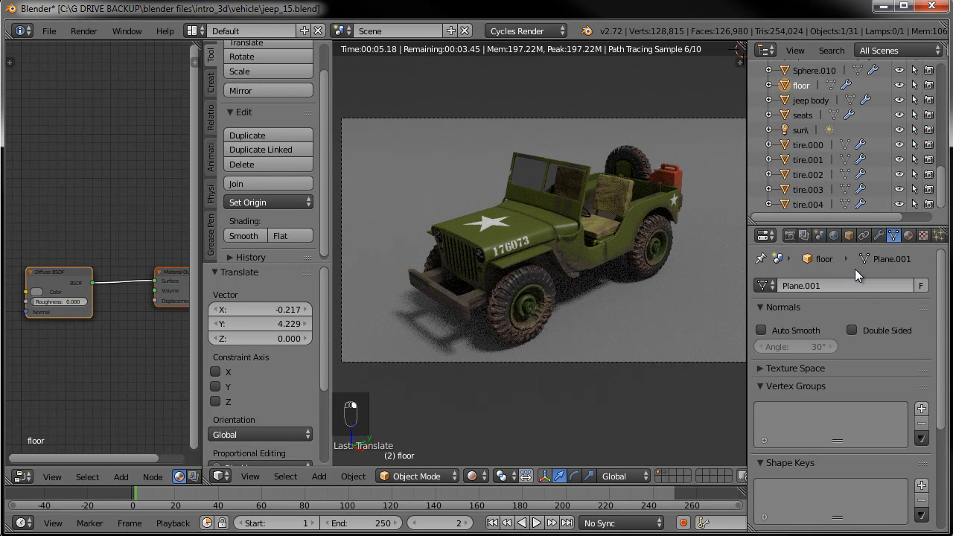
{"action": "left_click", "coordinate": [908, 235]}
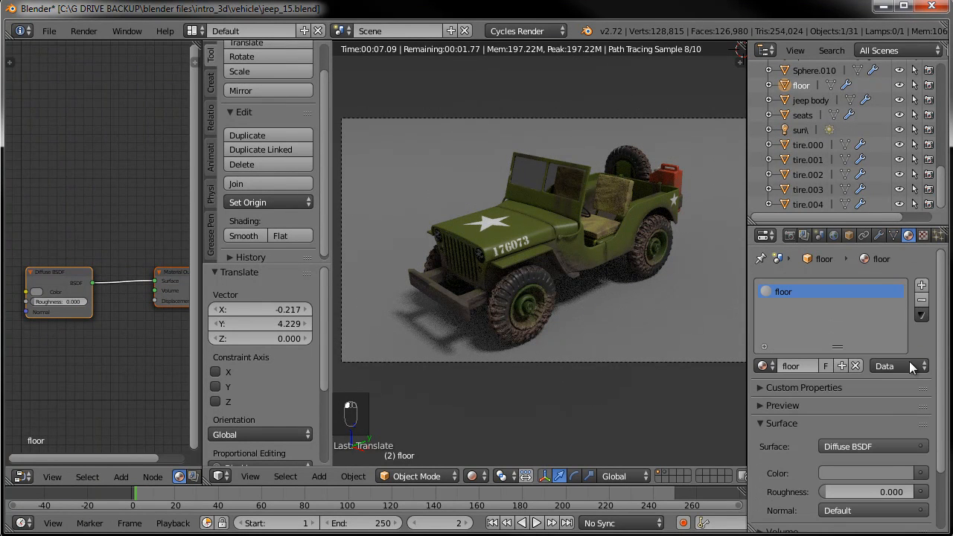
{"action": "left_click", "coordinate": [886, 473]}
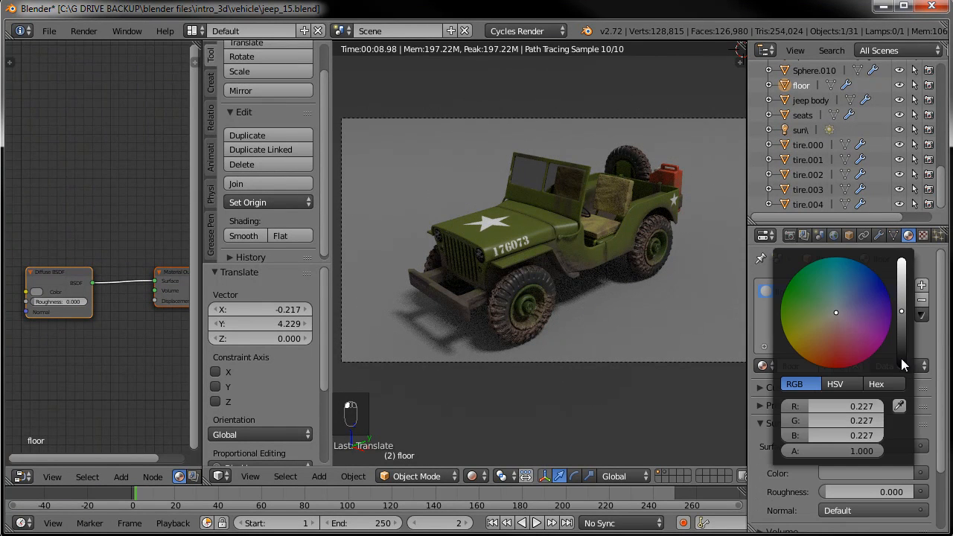
{"action": "left_click", "coordinate": [901, 358]}
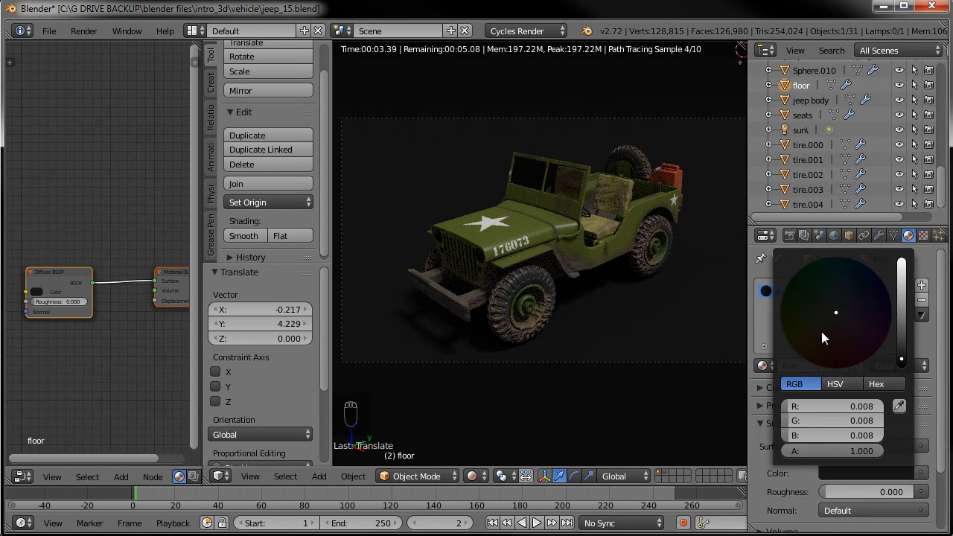
{"action": "left_click_drag", "start_coordinate": [903, 339], "coordinate": [906, 249]}
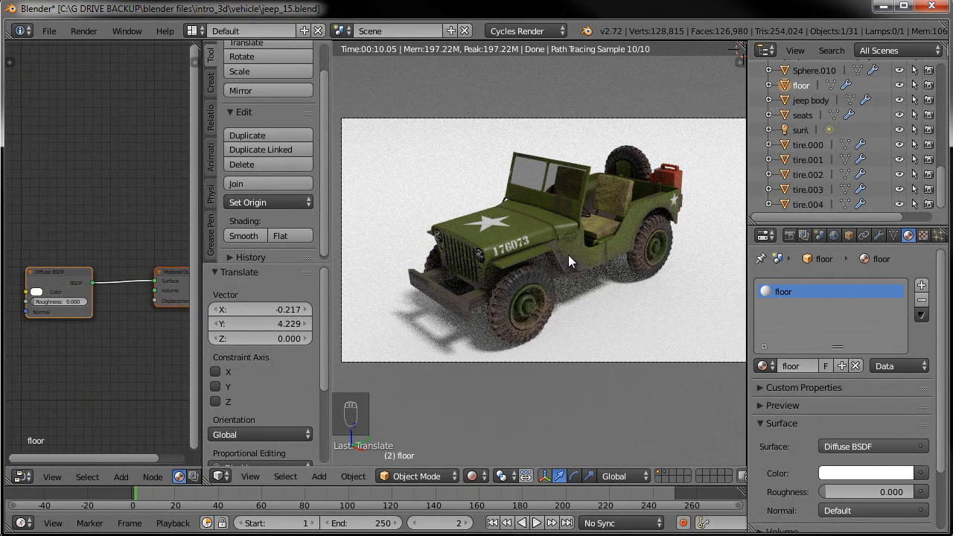
{"action": "key", "text": "F12"}
{"action": "key", "text": "F12"}
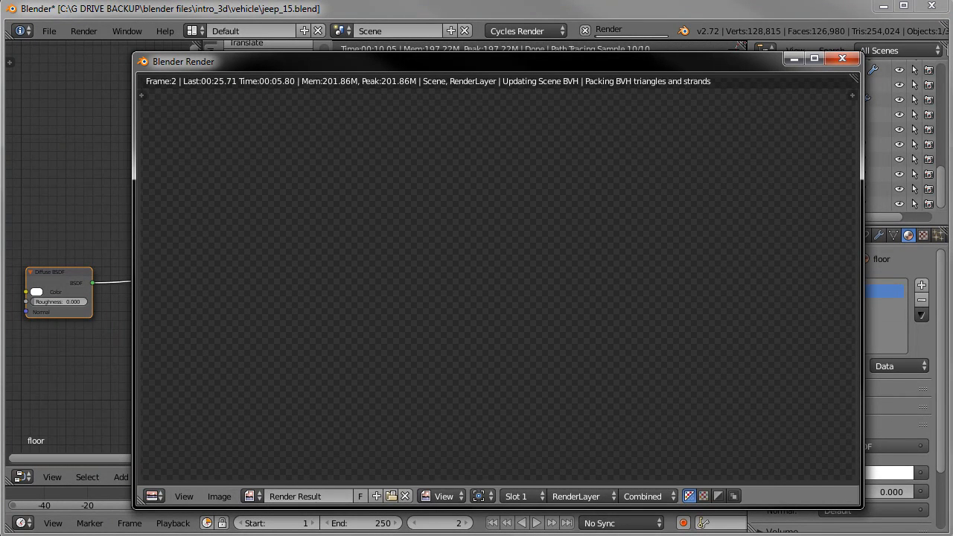
{"action": "key", "text": "Escape"}
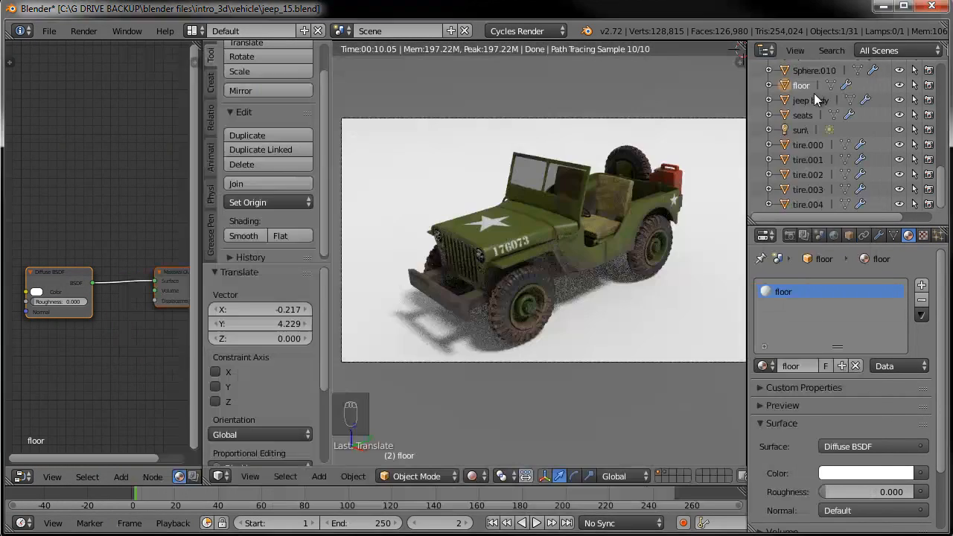
Show the Sampling settings in the render properties, run a test render of the frame and close its window.
{"action": "left_click", "coordinate": [790, 235]}
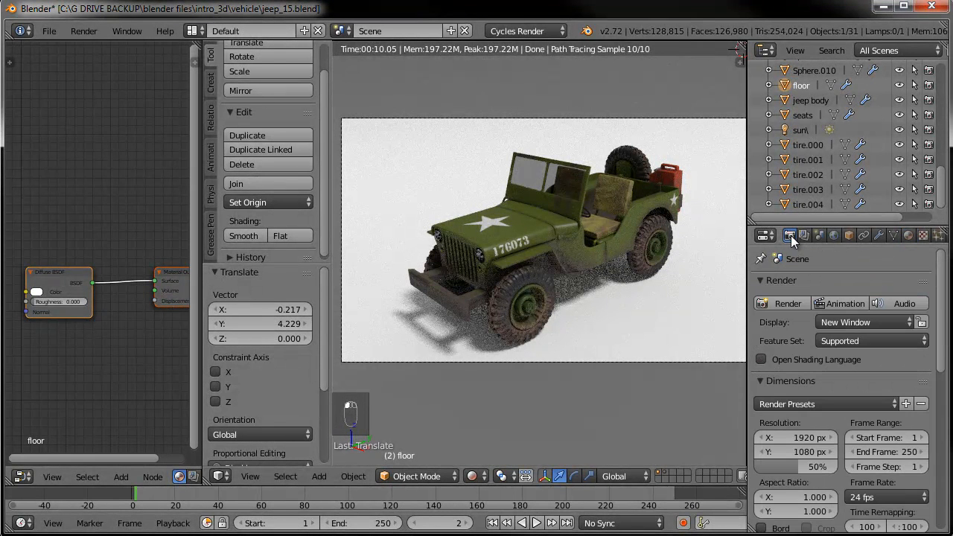
{"action": "scroll", "coordinate": [865, 281], "scroll_direction": "down", "scroll_amount": 2}
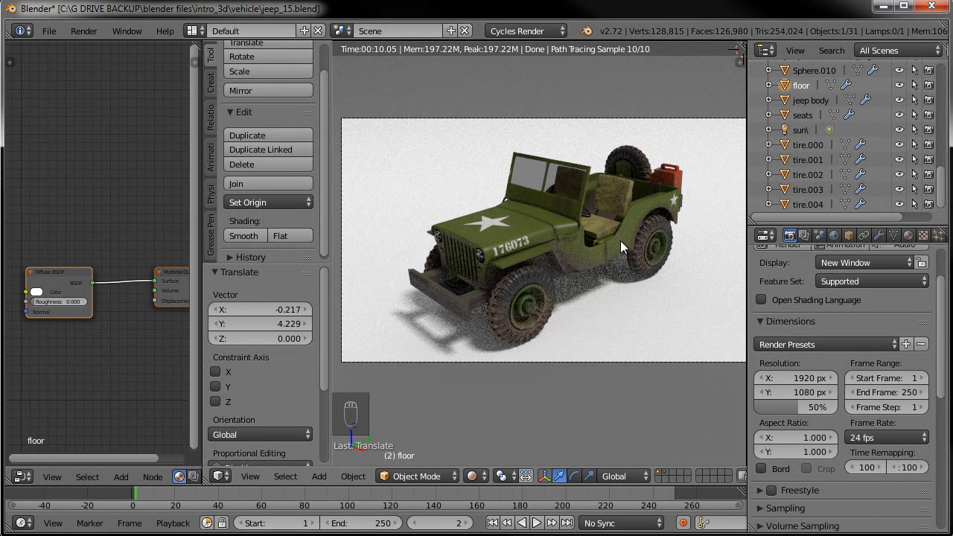
{"action": "scroll", "coordinate": [836, 320], "scroll_direction": "down", "scroll_amount": 3}
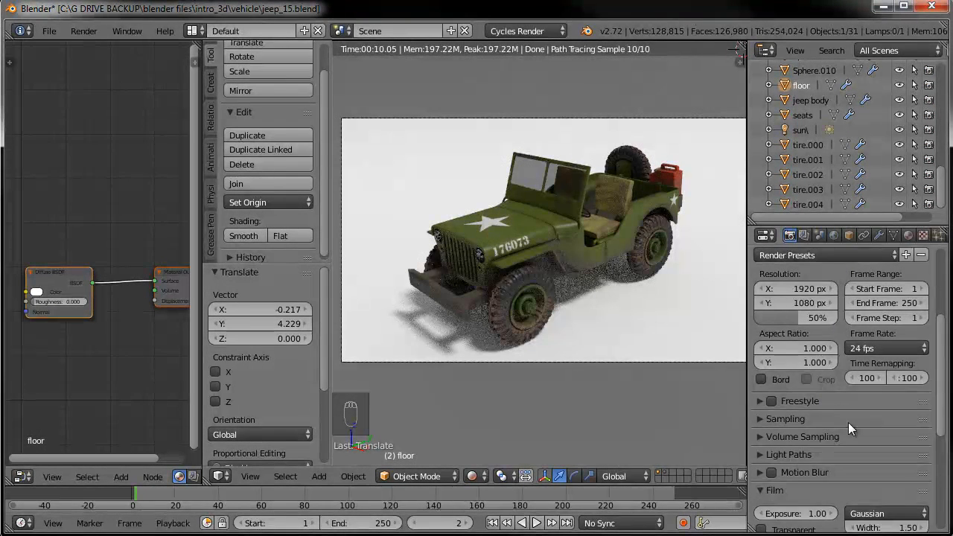
{"action": "scroll", "coordinate": [848, 423], "scroll_direction": "down", "scroll_amount": 3}
{"action": "left_click", "coordinate": [791, 331]}
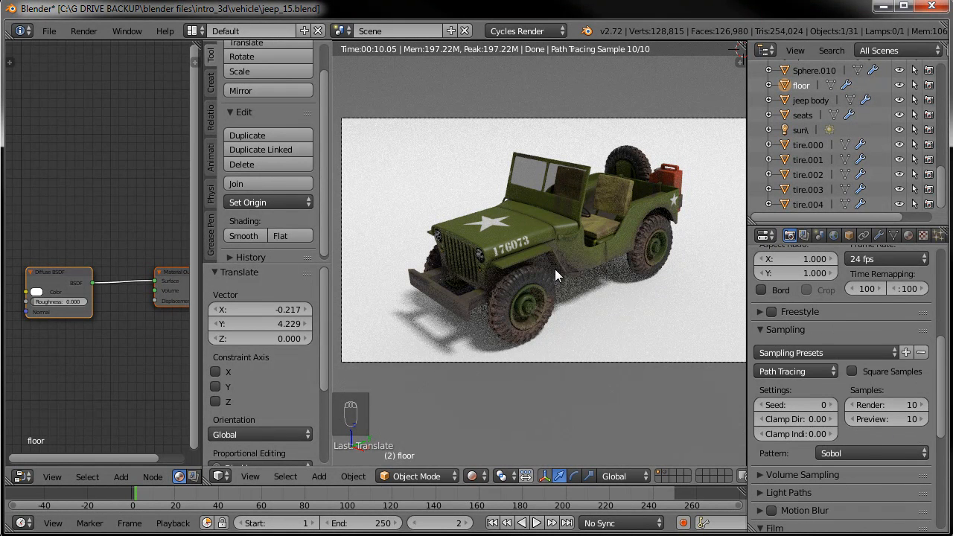
{"action": "key", "text": "F12"}
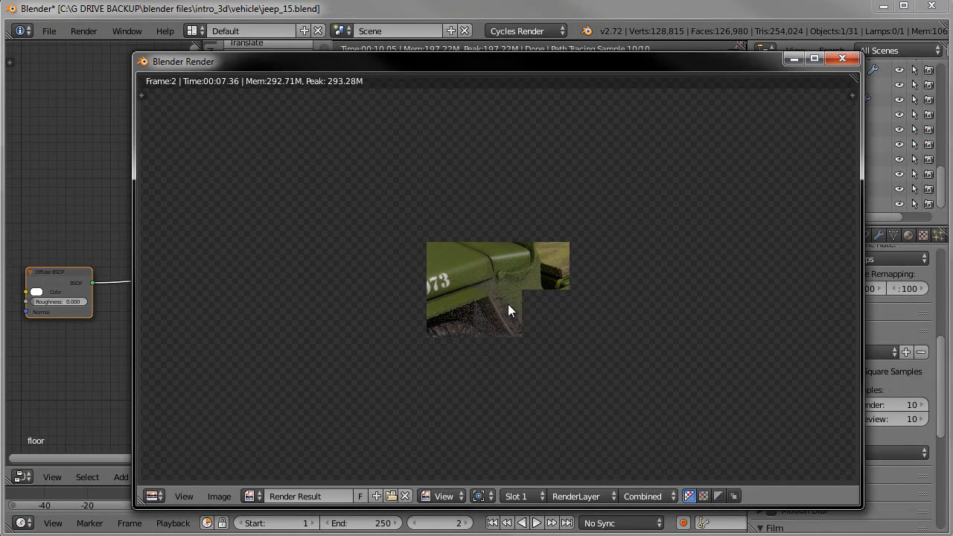
{"action": "left_click", "coordinate": [842, 58]}
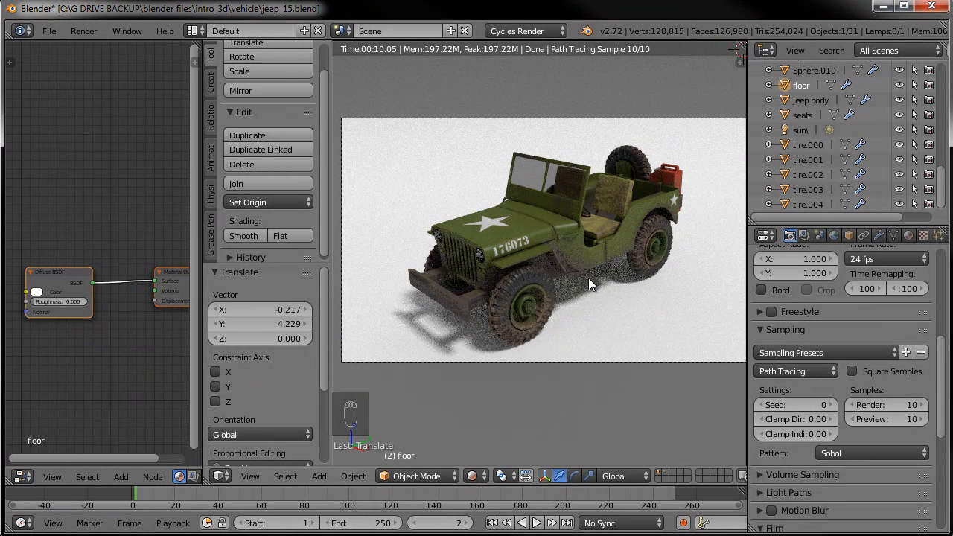
Try 15 preview samples and set the preview samples back to 10.
{"action": "left_click", "coordinate": [882, 421]}
{"action": "type", "text": "15"}
{"action": "key", "text": "Return"}
{"action": "left_click", "coordinate": [880, 419]}
{"action": "type", "text": "10"}
{"action": "key", "text": "Return"}
Set the render samples to 100.
{"action": "left_click", "coordinate": [869, 402]}
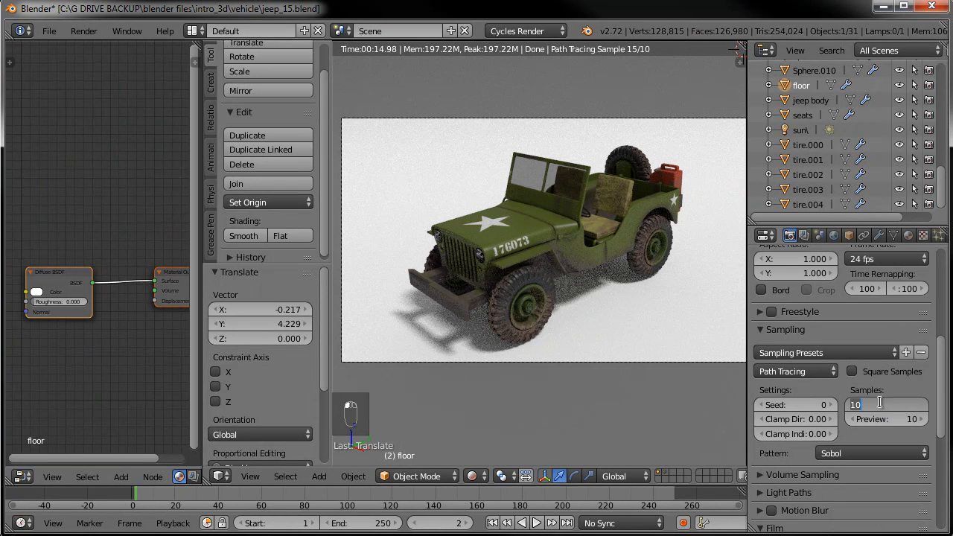
{"action": "left_click", "coordinate": [922, 388]}
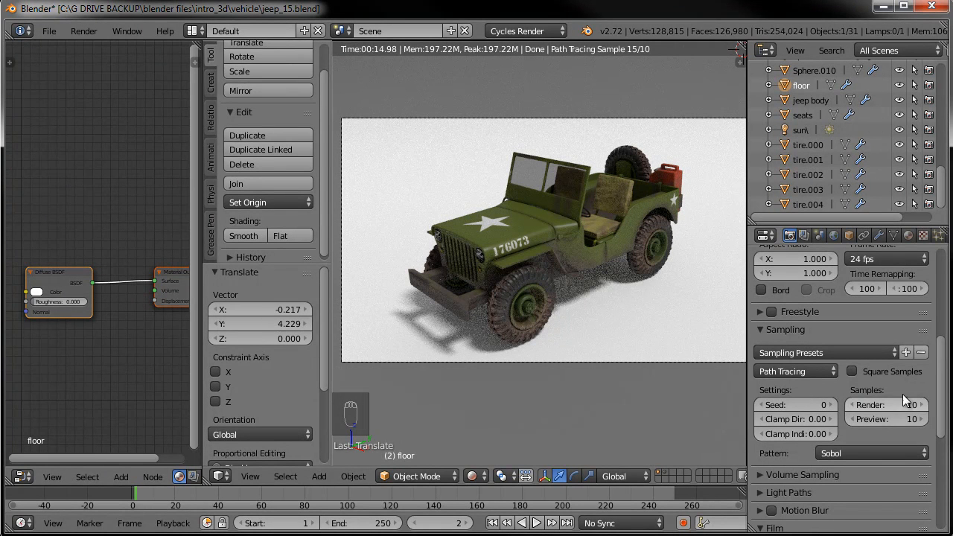
{"action": "left_click", "coordinate": [879, 408]}
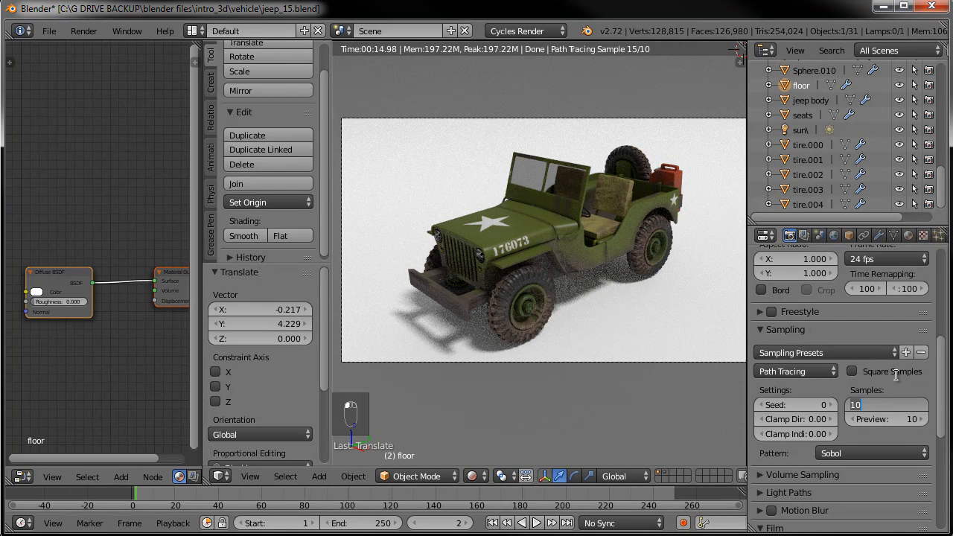
{"action": "type", "text": "100"}
{"action": "key", "text": "Return"}
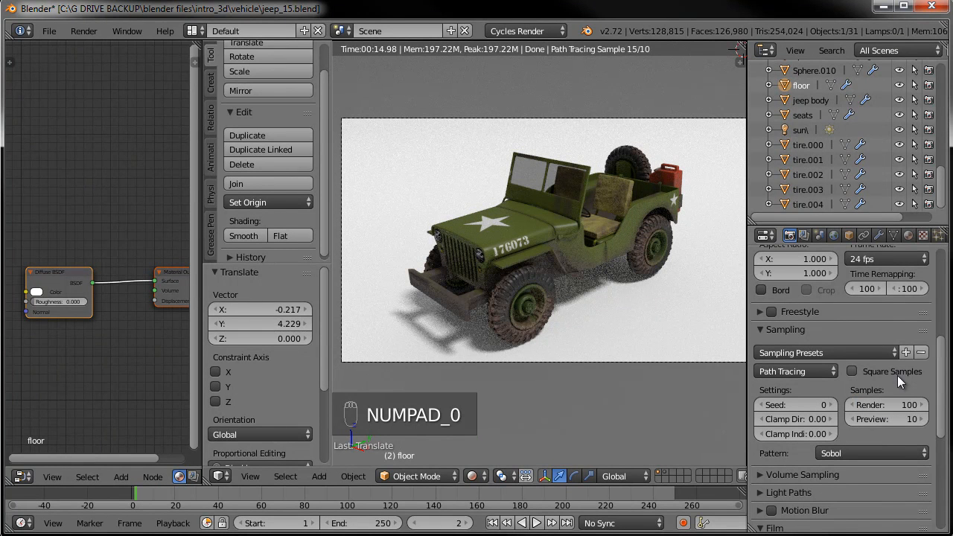
Expand the Light Paths settings and set the maximum transparency bounces to 4.
{"action": "left_click_drag", "start_coordinate": [944, 378], "coordinate": [945, 436]}
{"action": "left_click", "coordinate": [792, 342]}
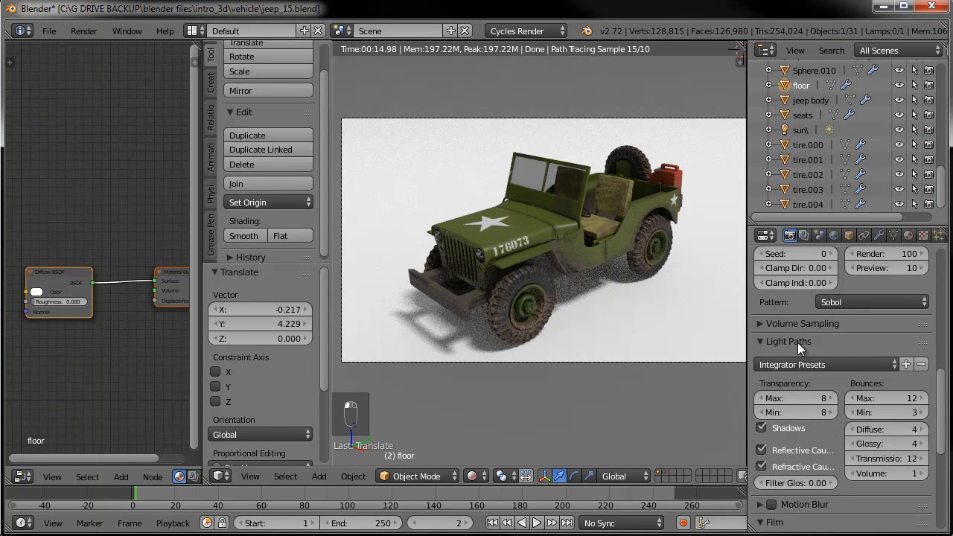
{"action": "left_click", "coordinate": [798, 397]}
{"action": "type", "text": "4"}
{"action": "key", "text": "Return"}
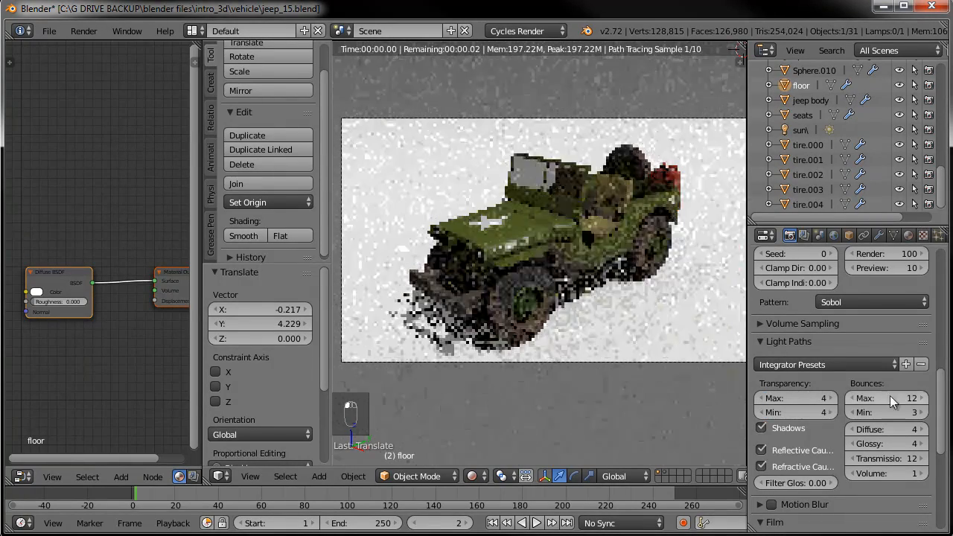
Set the overall light bounces to a maximum of 6 and a minimum of 2.
{"action": "left_click", "coordinate": [886, 397]}
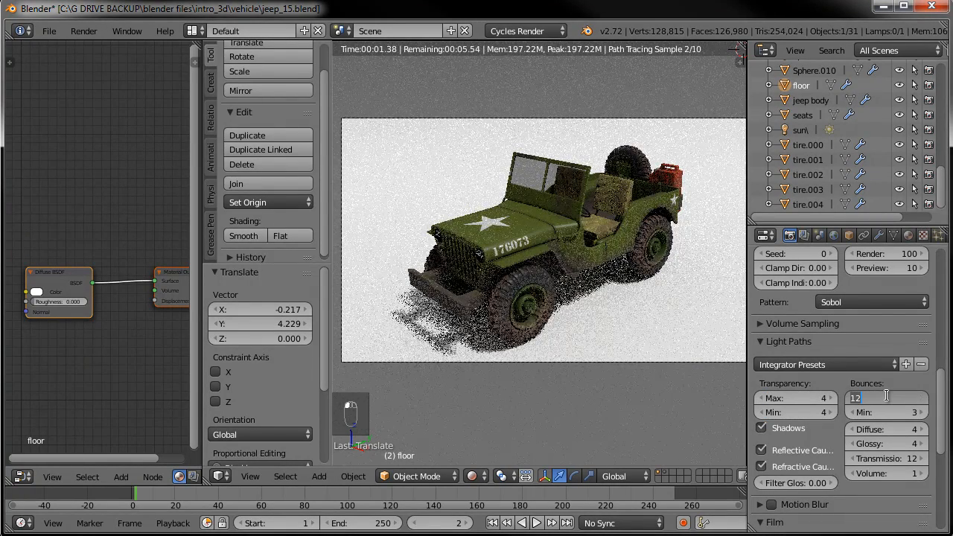
{"action": "type", "text": "6"}
{"action": "key", "text": "Return"}
{"action": "left_click", "coordinate": [886, 411]}
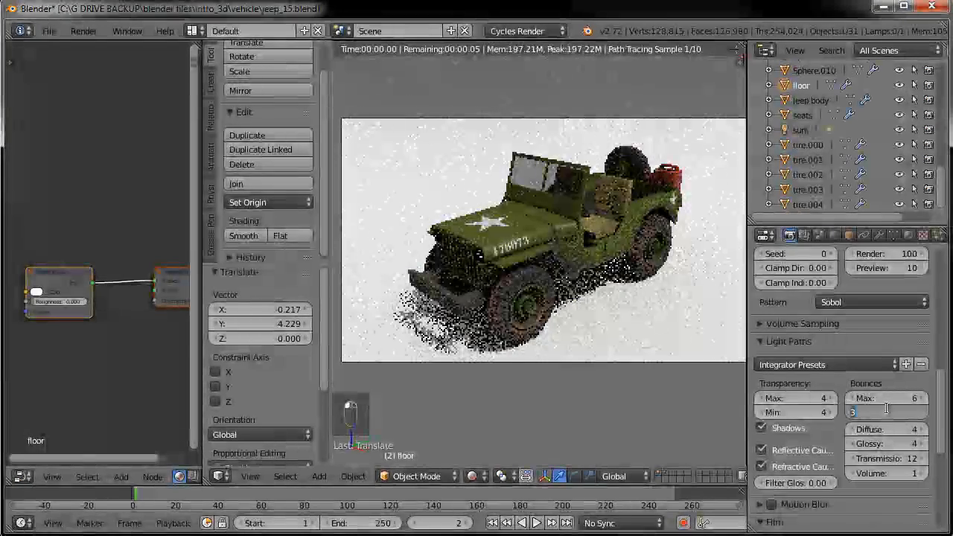
{"action": "type", "text": "2"}
{"action": "key", "text": "Return"}
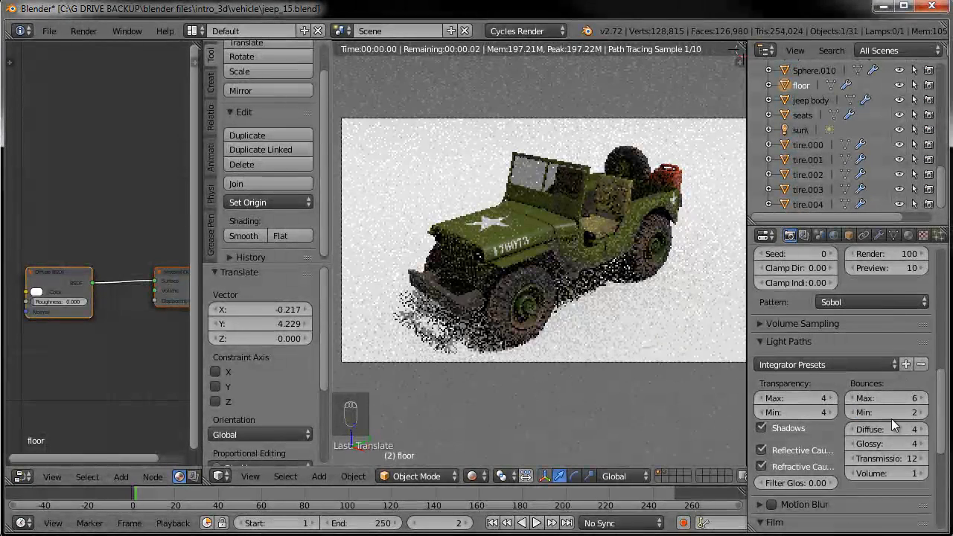
Set the Diffuse and Glossy bounces to 2 each and the Transmission bounces to 6.
{"action": "left_click", "coordinate": [892, 430]}
{"action": "type", "text": "2"}
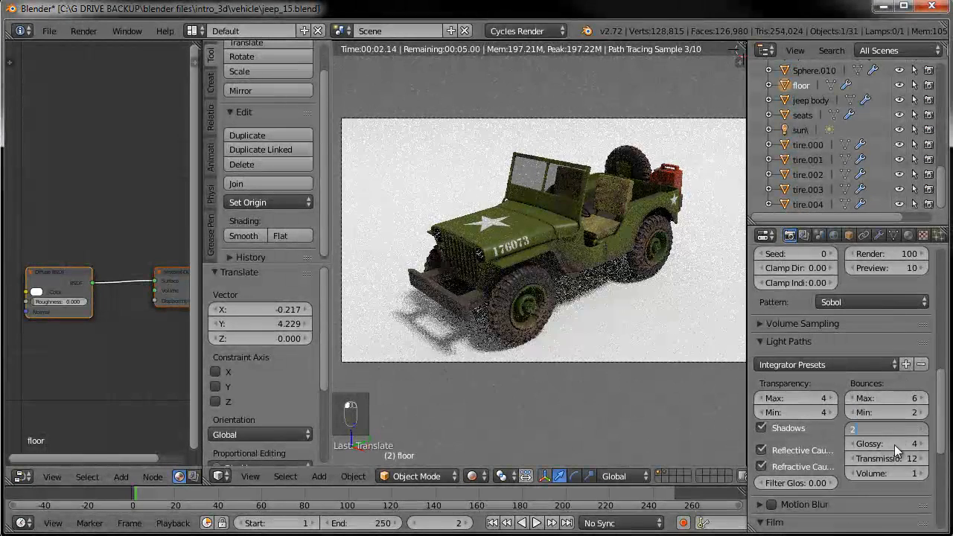
{"action": "key", "text": "Return"}
{"action": "left_click", "coordinate": [893, 444]}
{"action": "type", "text": "2"}
{"action": "key", "text": "Return"}
{"action": "left_click", "coordinate": [893, 459]}
{"action": "type", "text": "6"}
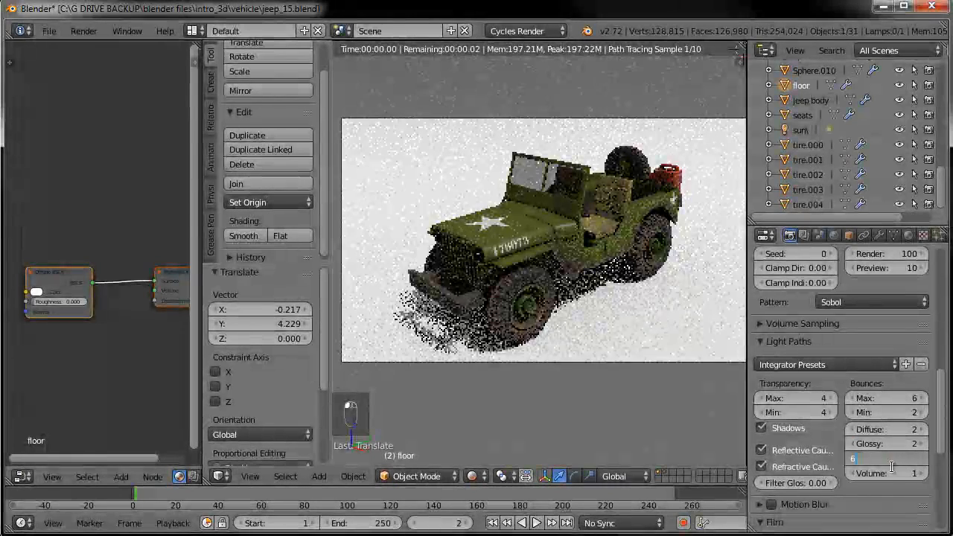
{"action": "key", "text": "Return"}
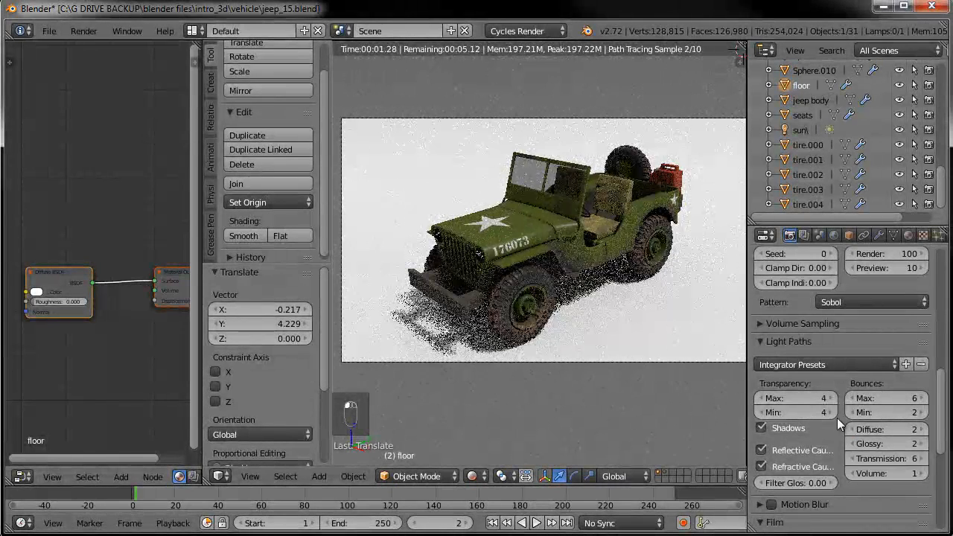
Collapse the Light Paths settings and examine the Volume Sampling and Film settings.
{"action": "scroll", "coordinate": [837, 417], "scroll_direction": "down", "scroll_amount": 2}
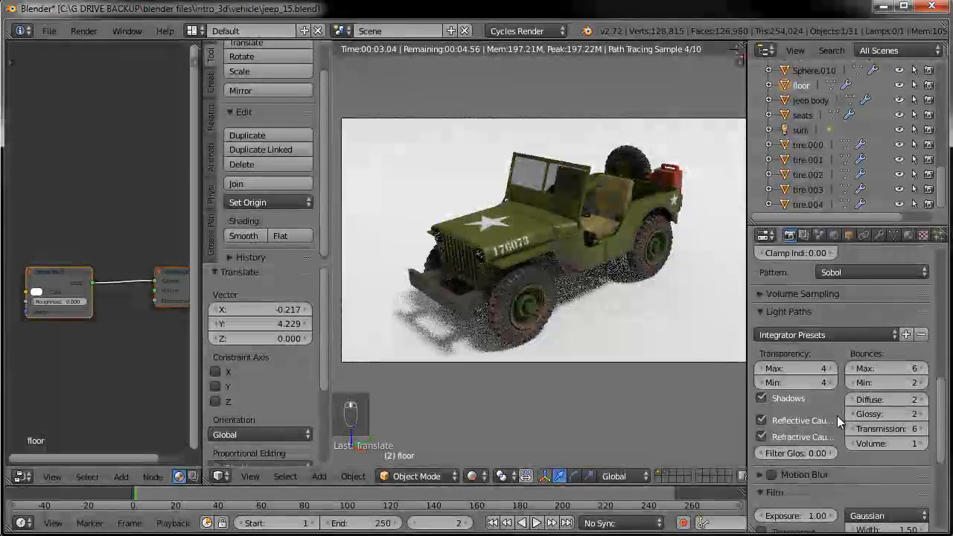
{"action": "scroll", "coordinate": [837, 415], "scroll_direction": "up", "scroll_amount": 2}
{"action": "left_click", "coordinate": [765, 339]}
{"action": "left_click", "coordinate": [761, 326]}
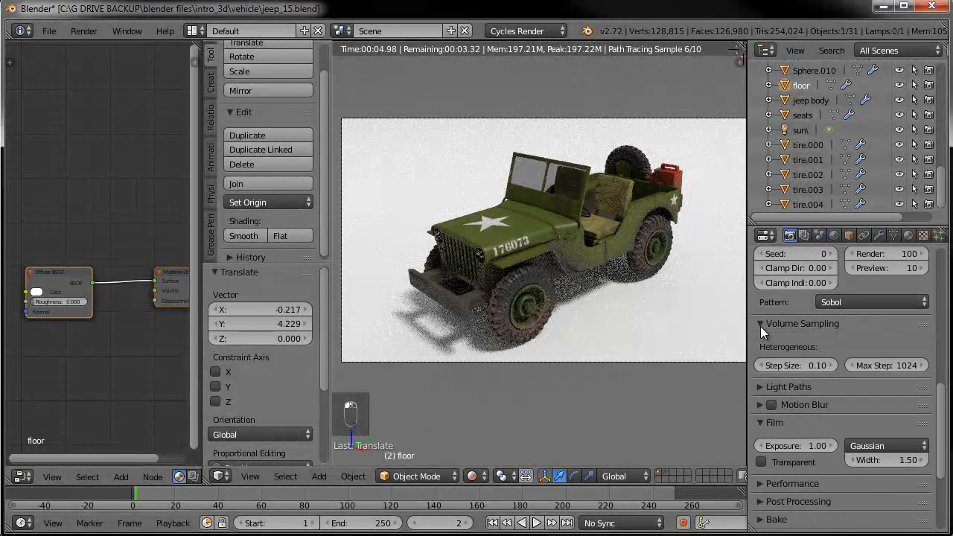
{"action": "left_click", "coordinate": [761, 326]}
{"action": "scroll", "coordinate": [815, 328], "scroll_direction": "down", "scroll_amount": 4}
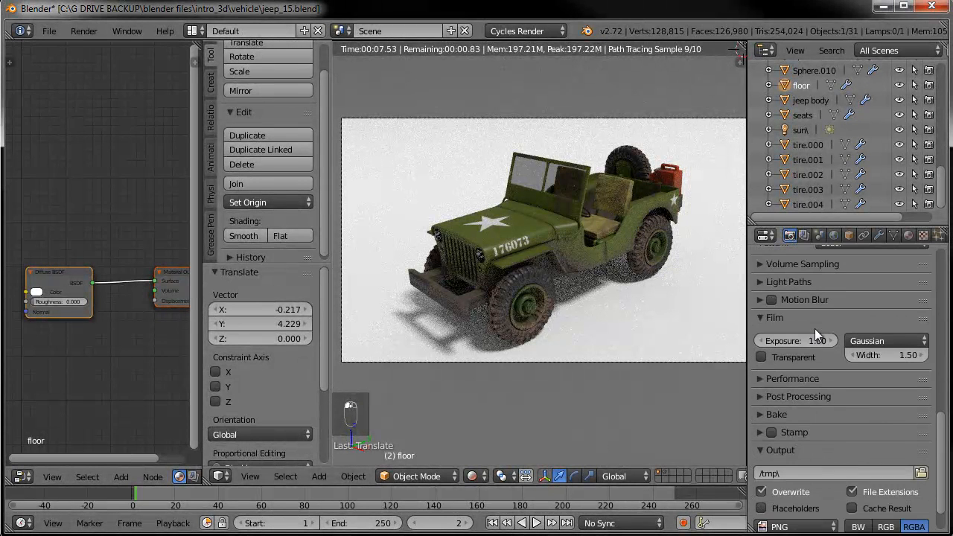
Expand the Performance settings, widen the properties area and set the render tile size to 128 by 128.
{"action": "left_click", "coordinate": [796, 377]}
{"action": "scroll", "coordinate": [819, 346], "scroll_direction": "down", "scroll_amount": 4}
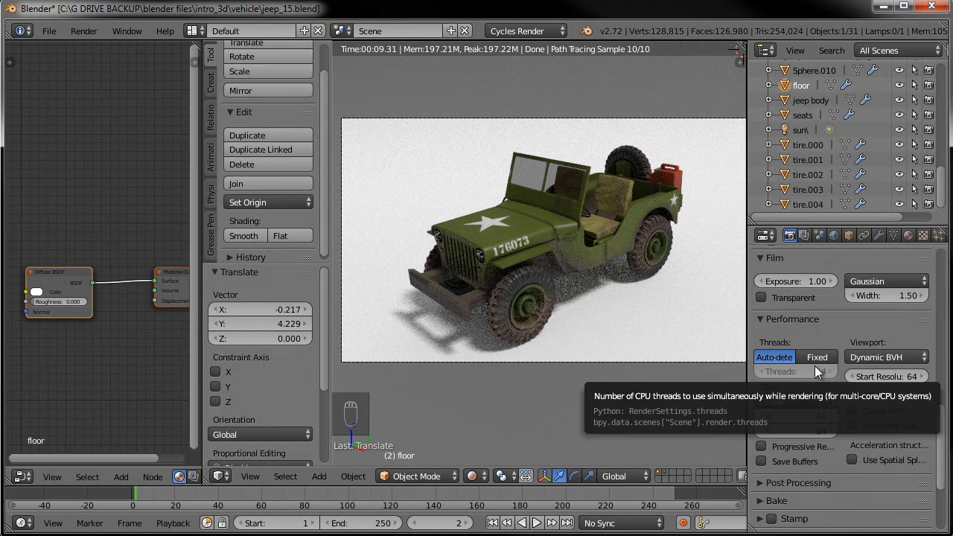
{"action": "left_click_drag", "start_coordinate": [748, 432], "coordinate": [710, 432]}
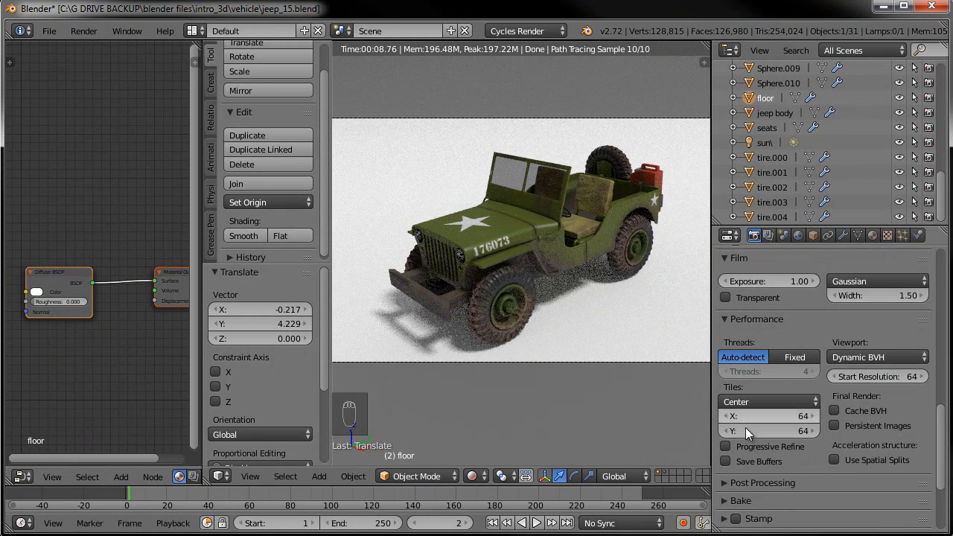
{"action": "left_click", "coordinate": [771, 417]}
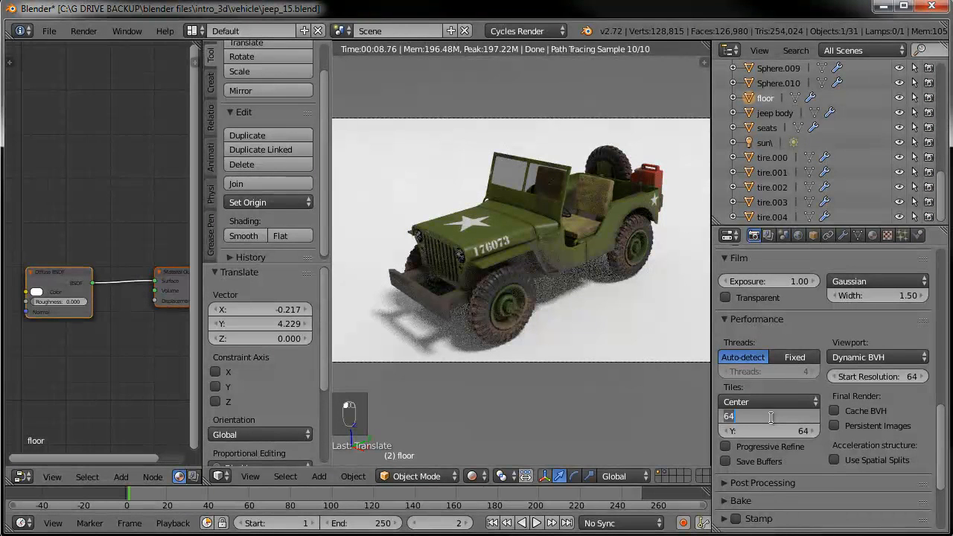
{"action": "type", "text": "128"}
{"action": "left_click", "coordinate": [770, 428]}
{"action": "type", "text": "128"}
{"action": "key", "text": "Return"}
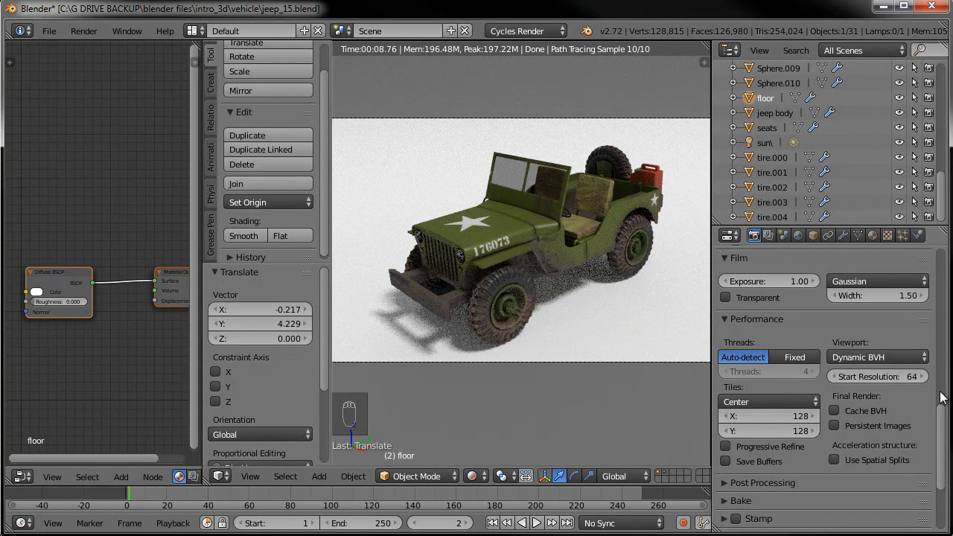
Set the viewport start resolution to 32 in the Performance settings.
{"action": "left_click", "coordinate": [885, 376]}
{"action": "type", "text": "32"}
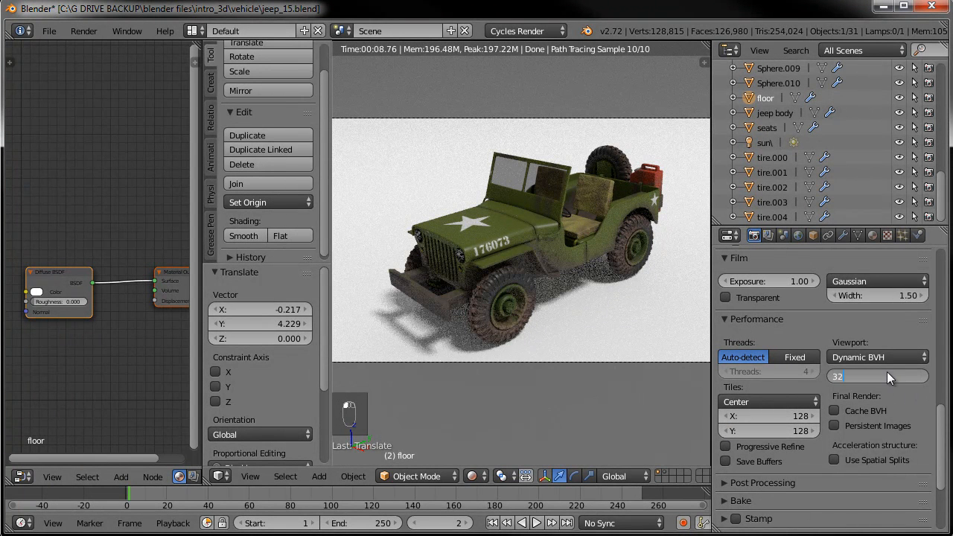
{"action": "key", "text": "Return"}
{"action": "left_click_drag", "start_coordinate": [944, 408], "coordinate": [943, 254]}
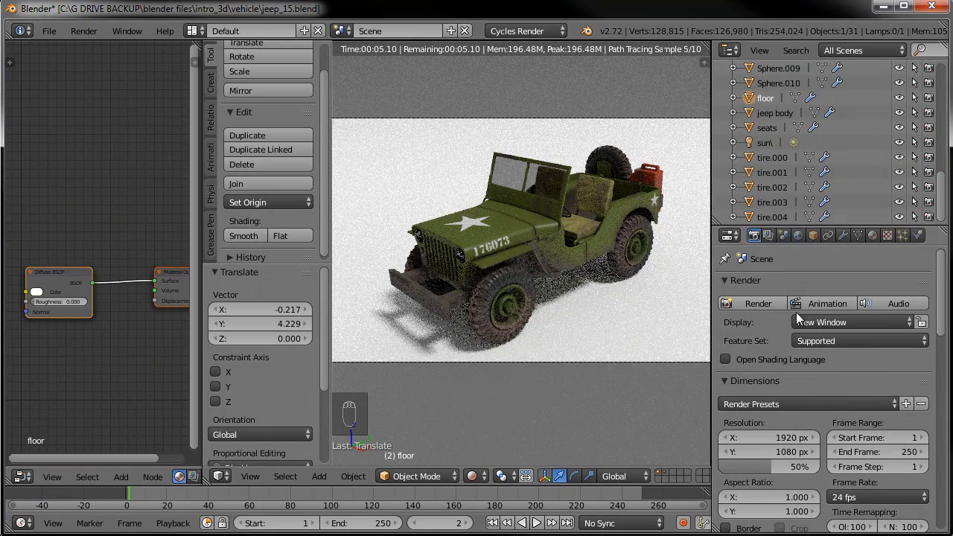
Save the scene as a new file named jeep_16.blend in the vehicle folder.
{"action": "left_click", "coordinate": [49, 31]}
{"action": "left_click", "coordinate": [100, 161]}
{"action": "left_click", "coordinate": [234, 88]}
{"action": "key", "text": "Delete"}
{"action": "type", "text": "6"}
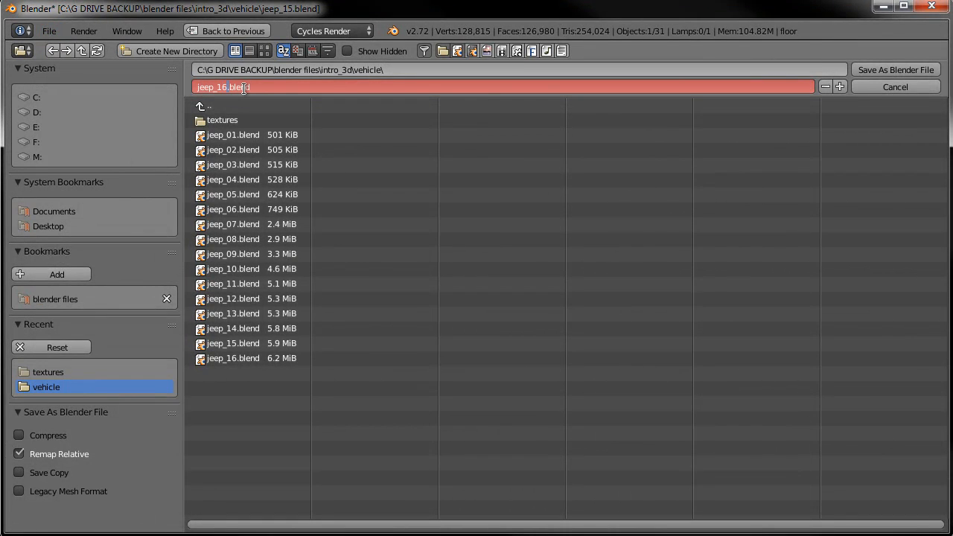
{"action": "left_click", "coordinate": [882, 68]}
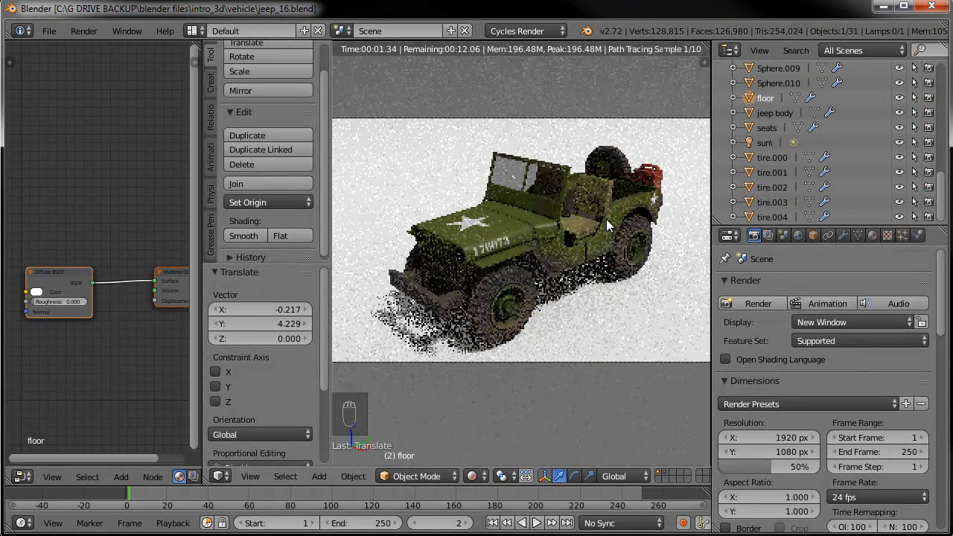
Render the current frame, examine the rendered jeep for noise and render time, and close the render window.
{"action": "key", "text": "F12"}
{"action": "left_click_drag", "start_coordinate": [605, 16], "coordinate": [484, 49]}
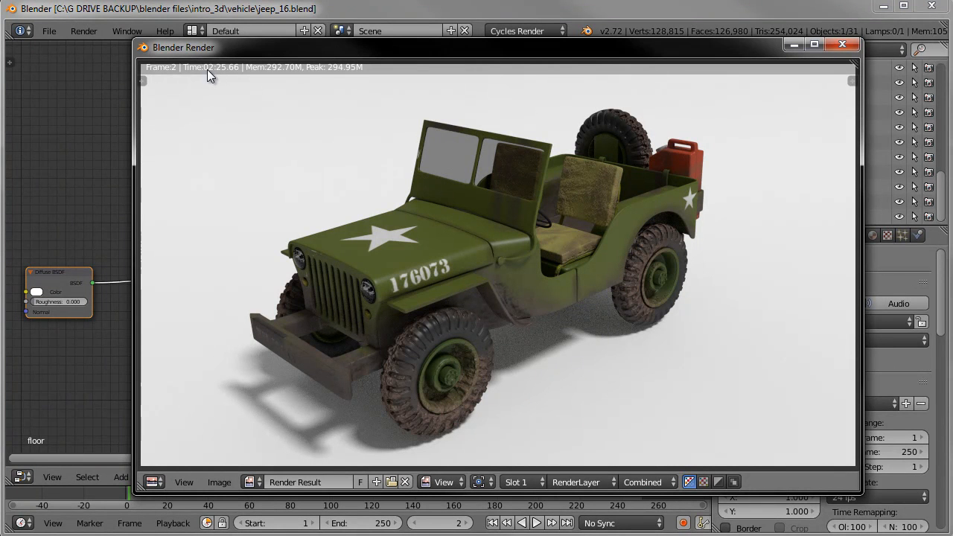
{"action": "left_click_drag", "start_coordinate": [263, 53], "coordinate": [260, 46]}
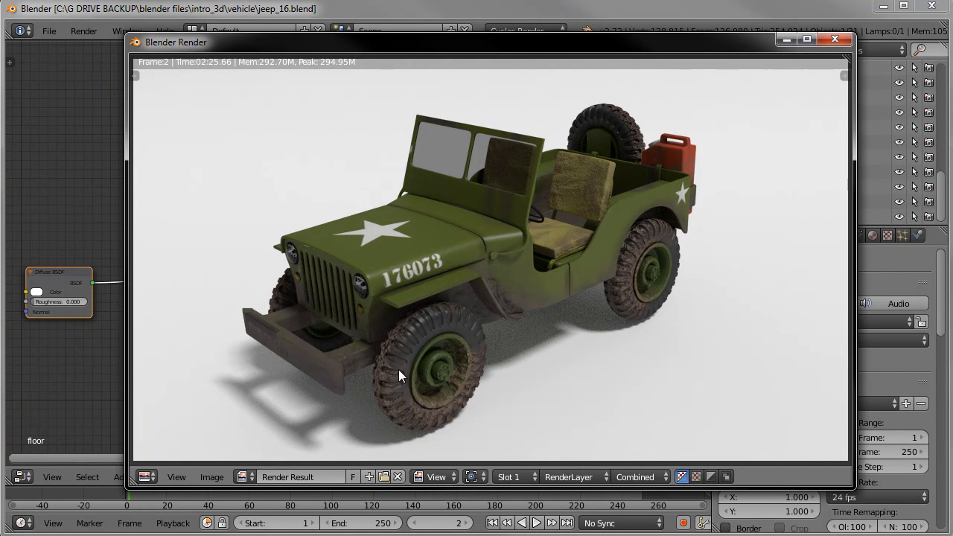
{"action": "left_click_drag", "start_coordinate": [743, 42], "coordinate": [676, 45]}
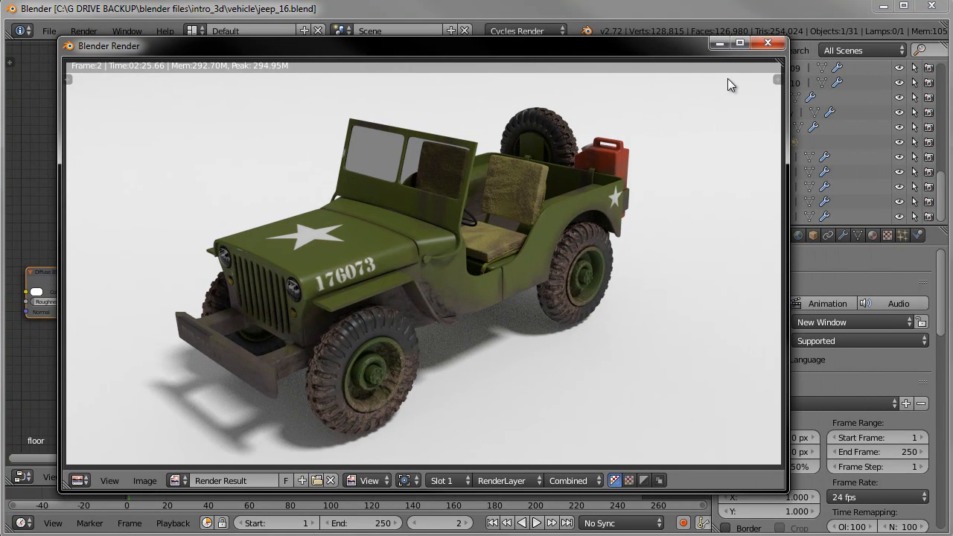
{"action": "left_click", "coordinate": [768, 43]}
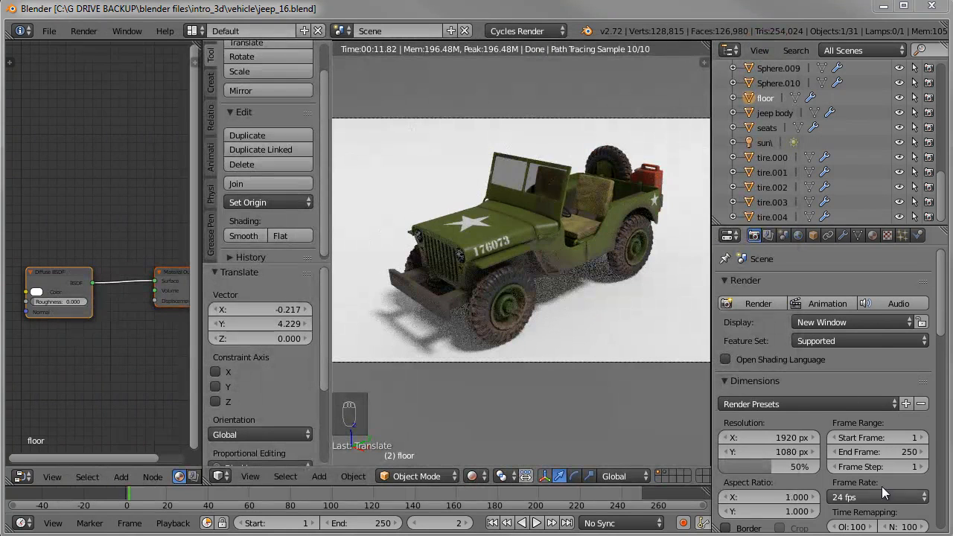
Review the Sampling settings, bring the rendered jeep image up again to examine its shadows, and close it.
{"action": "left_click_drag", "start_coordinate": [943, 323], "coordinate": [946, 367]}
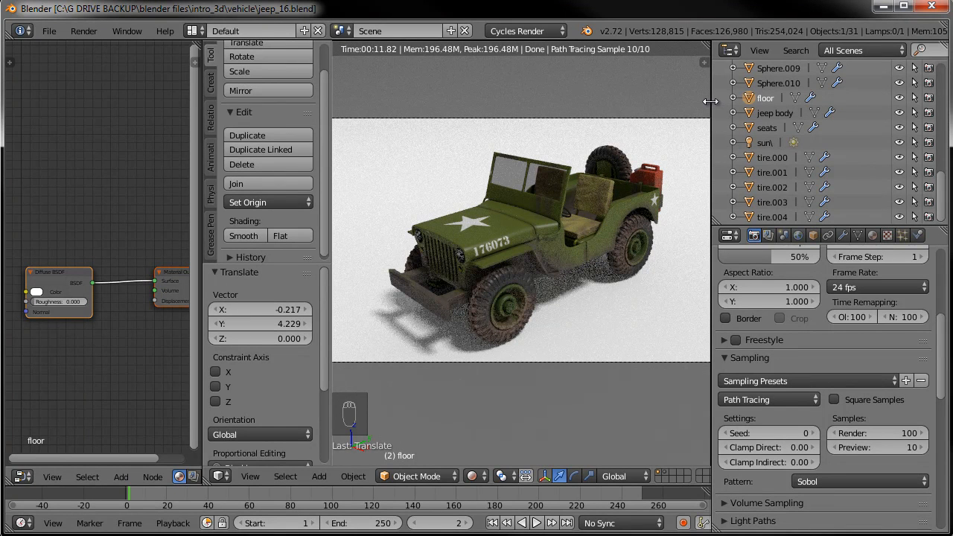
{"action": "left_click_drag", "start_coordinate": [710, 101], "coordinate": [720, 102]}
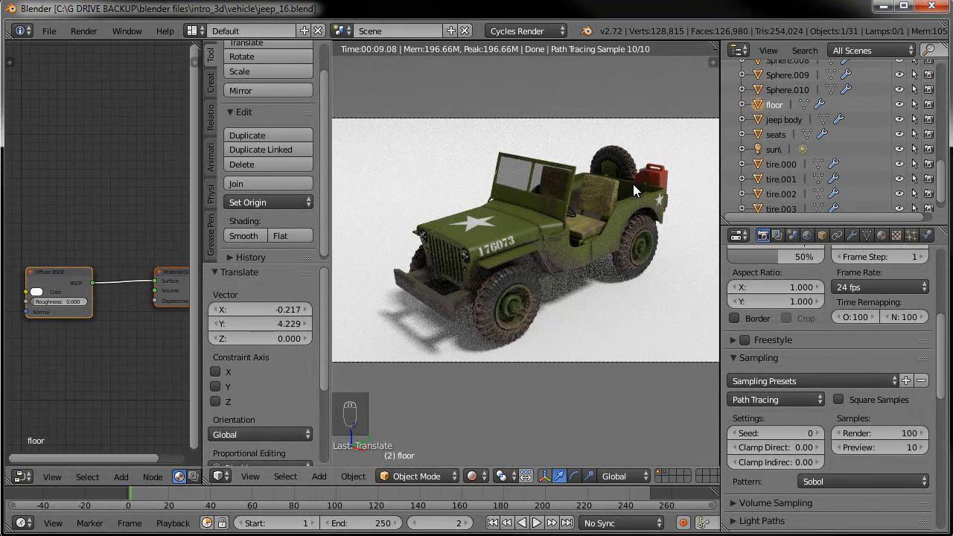
{"action": "key", "text": "F12"}
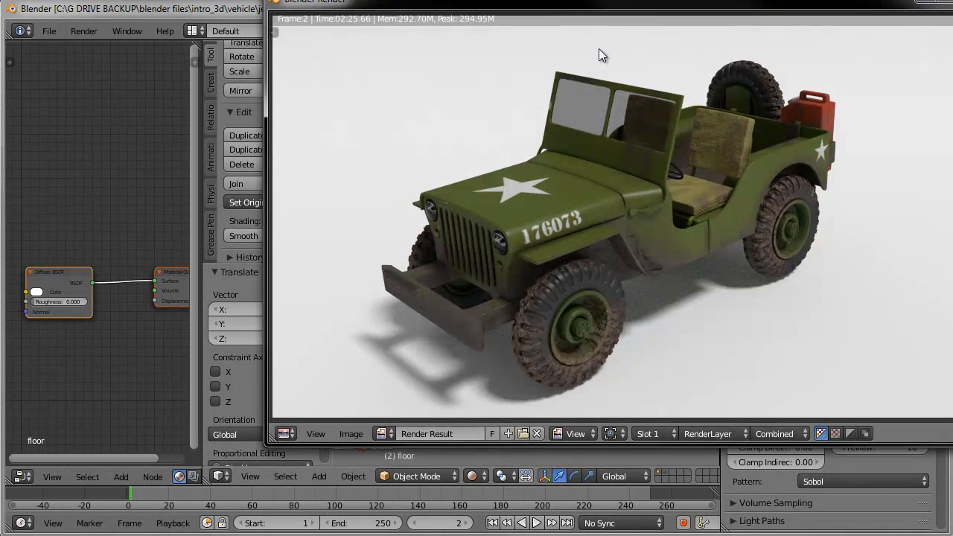
{"action": "left_click_drag", "start_coordinate": [599, 48], "coordinate": [434, 49]}
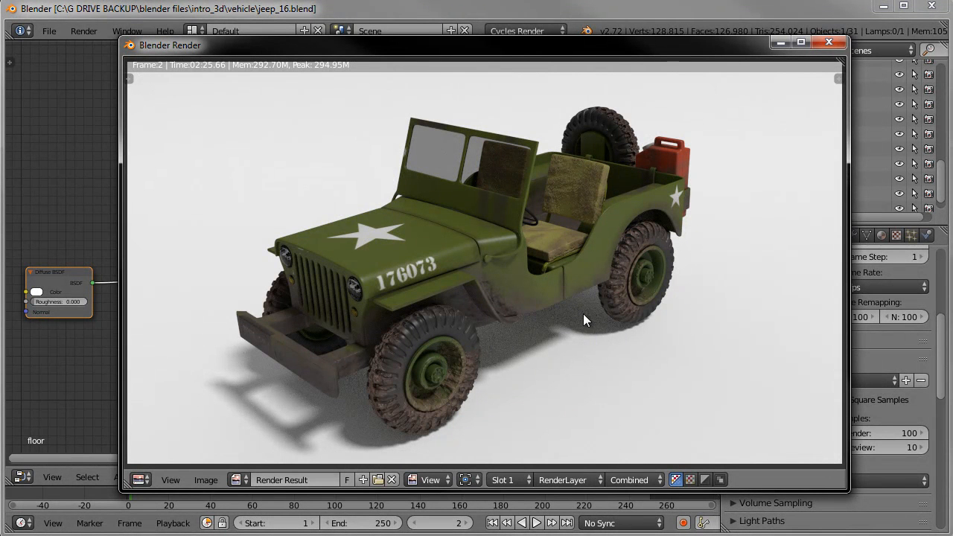
{"action": "left_click", "coordinate": [829, 41]}
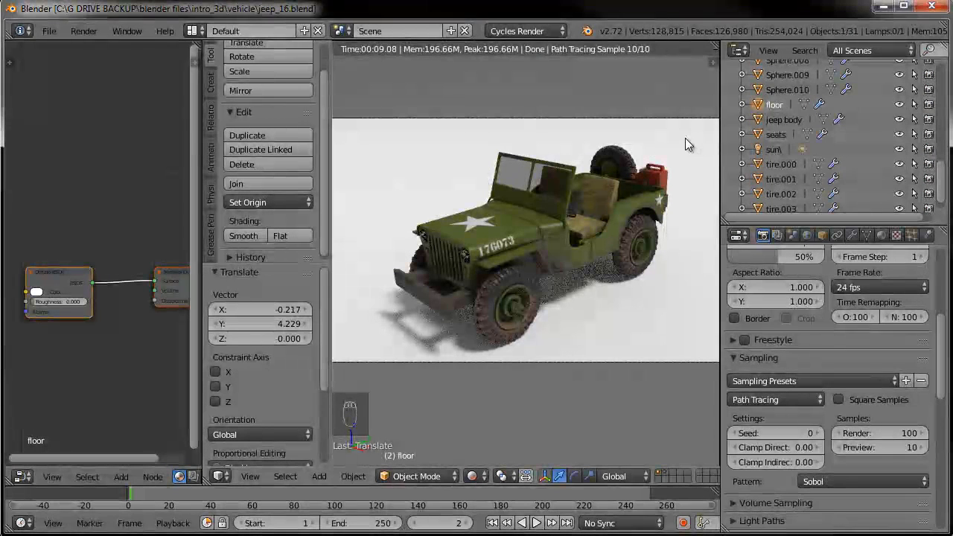